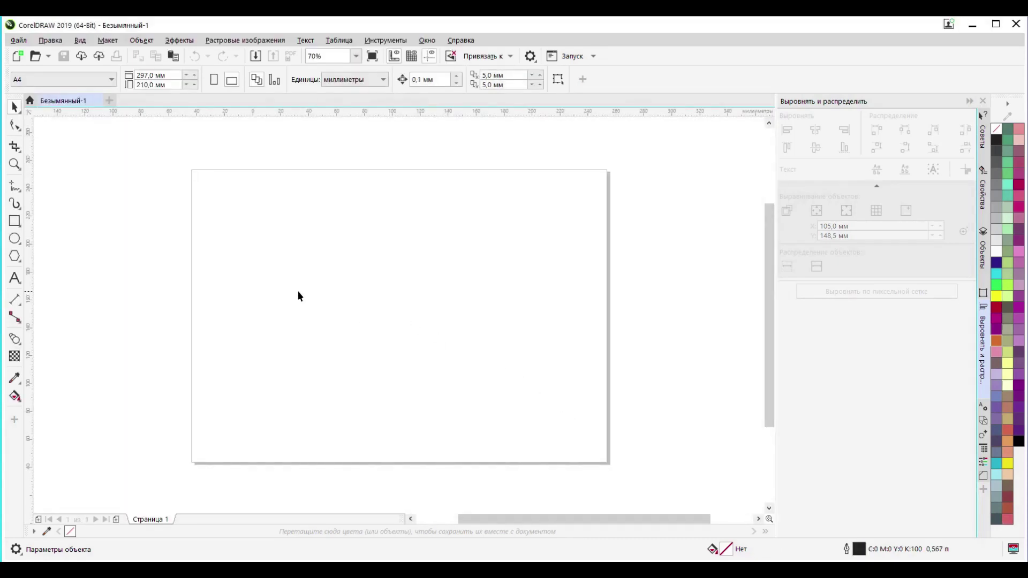
Draw a rectangle on the page and set its width and height to 200 mm each.
click(16, 225)
drag(295, 215, 545, 419)
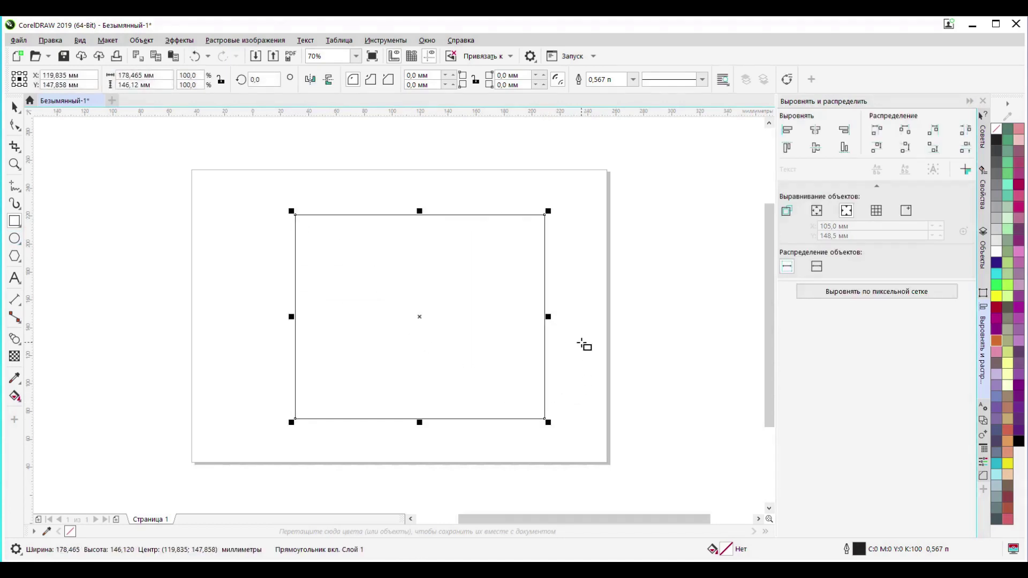
drag(143, 76, 113, 74)
text(200)
drag(138, 84, 94, 84)
text(20)
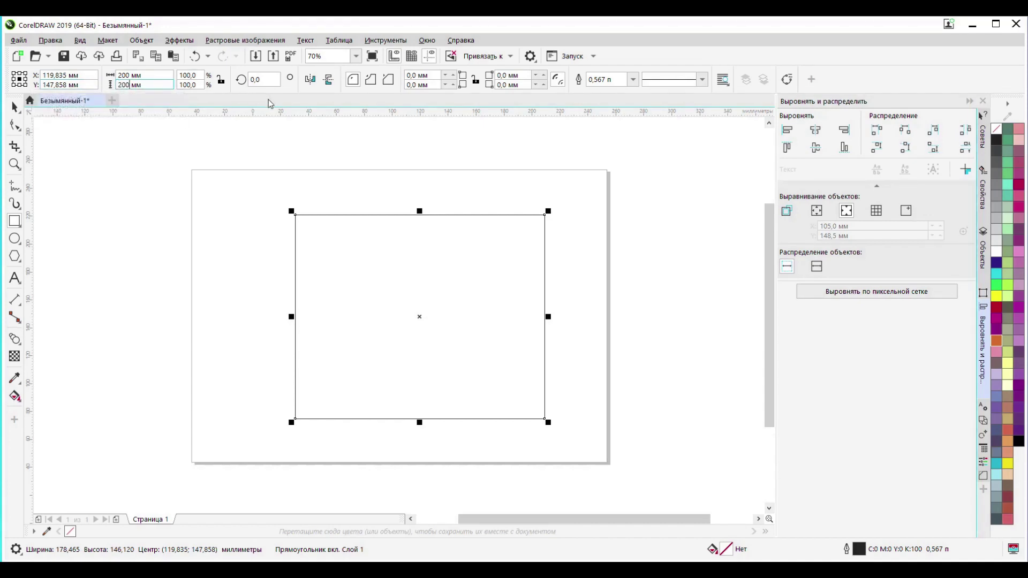
key(Return)
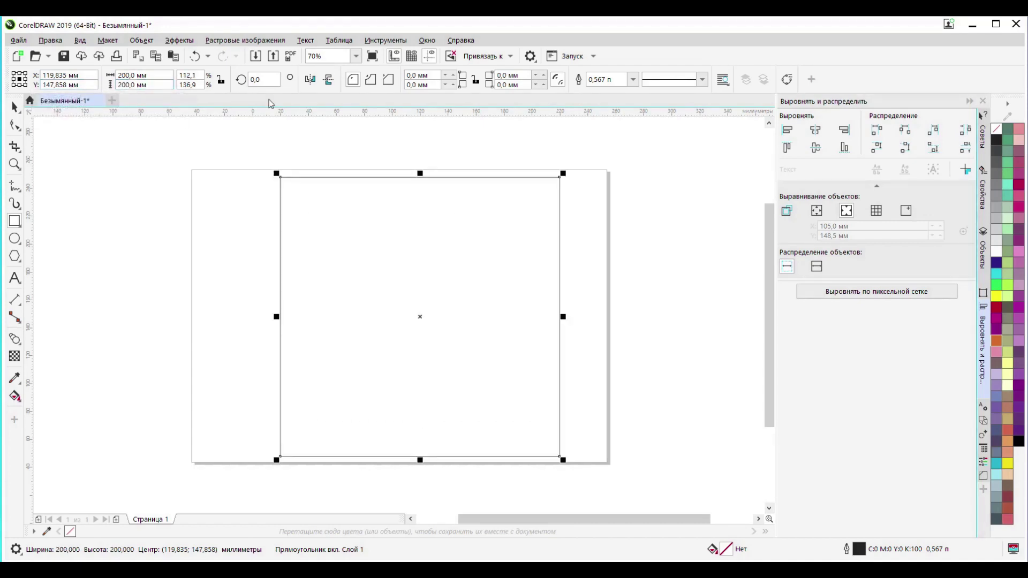
Align the 200 mm square to the page centre both horizontally and vertically.
click(983, 309)
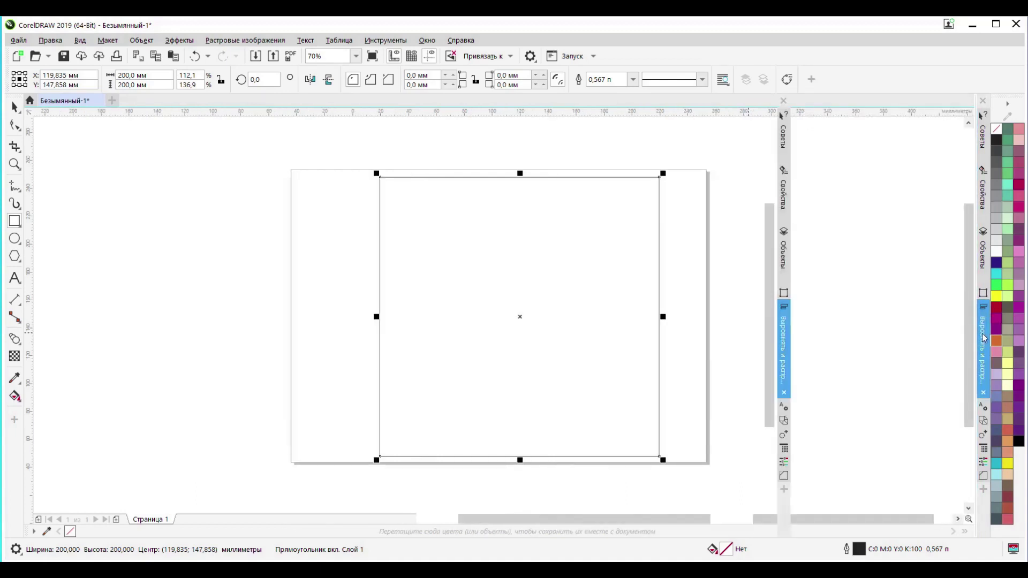
click(984, 337)
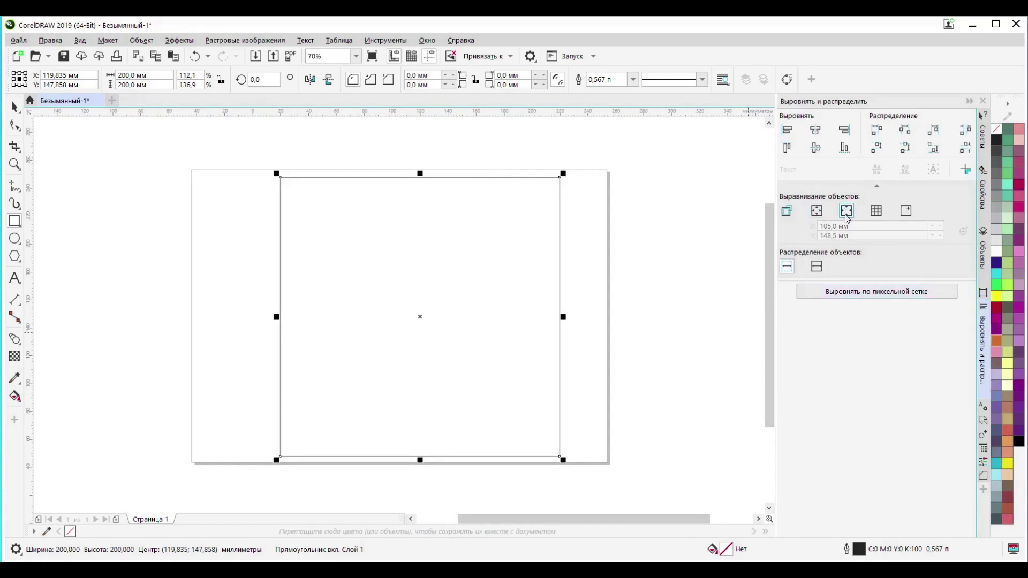
click(816, 131)
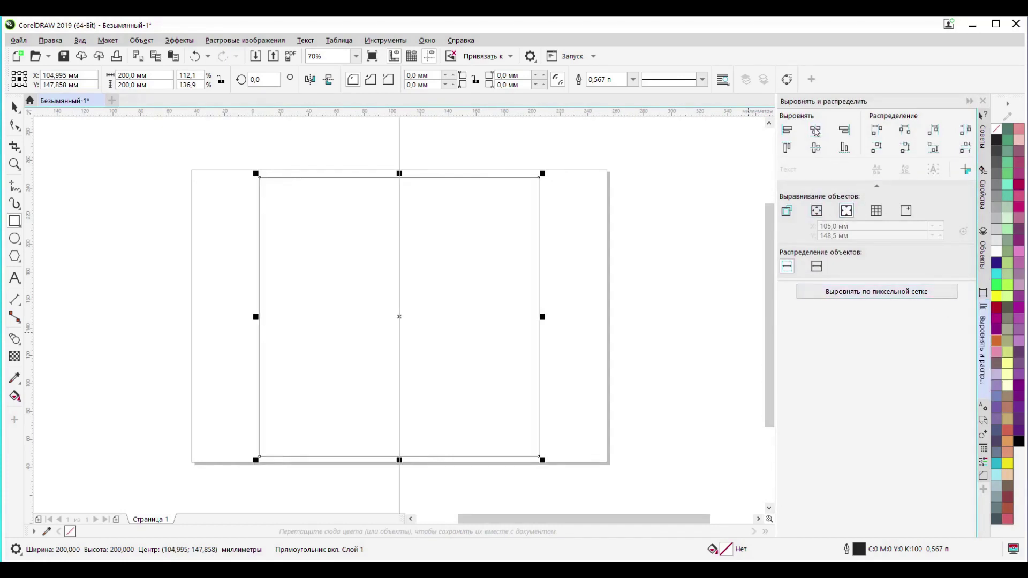
click(815, 148)
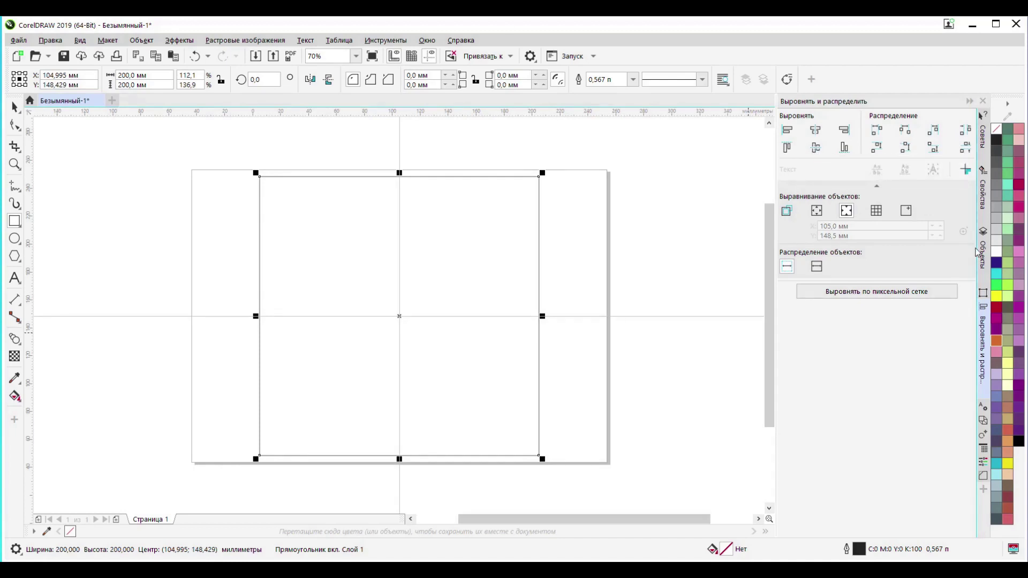
Show the object list and draw a 100 × 100 mm square from the large square's upper-left corner to its centre.
click(983, 255)
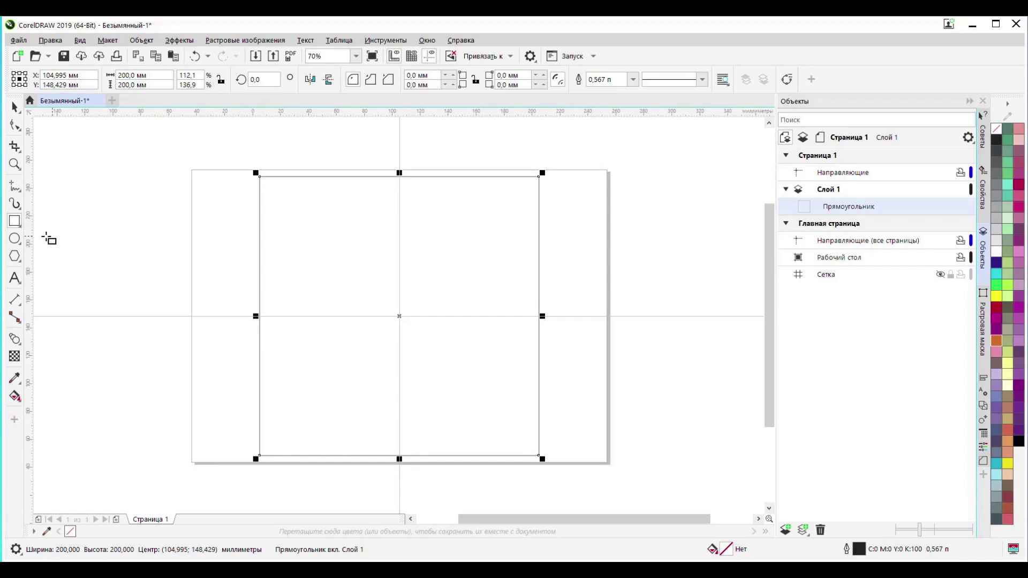
click(16, 109)
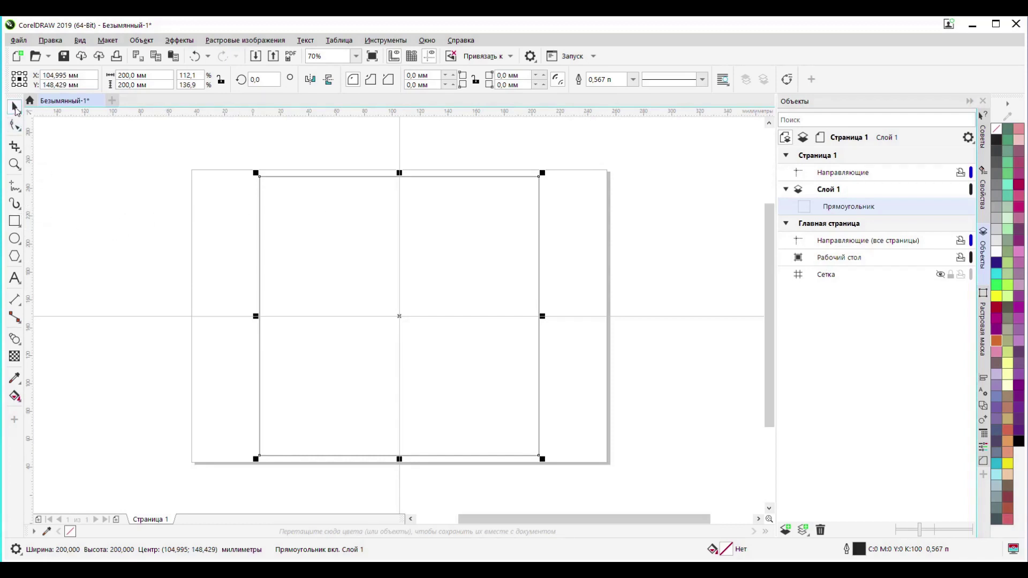
click(129, 222)
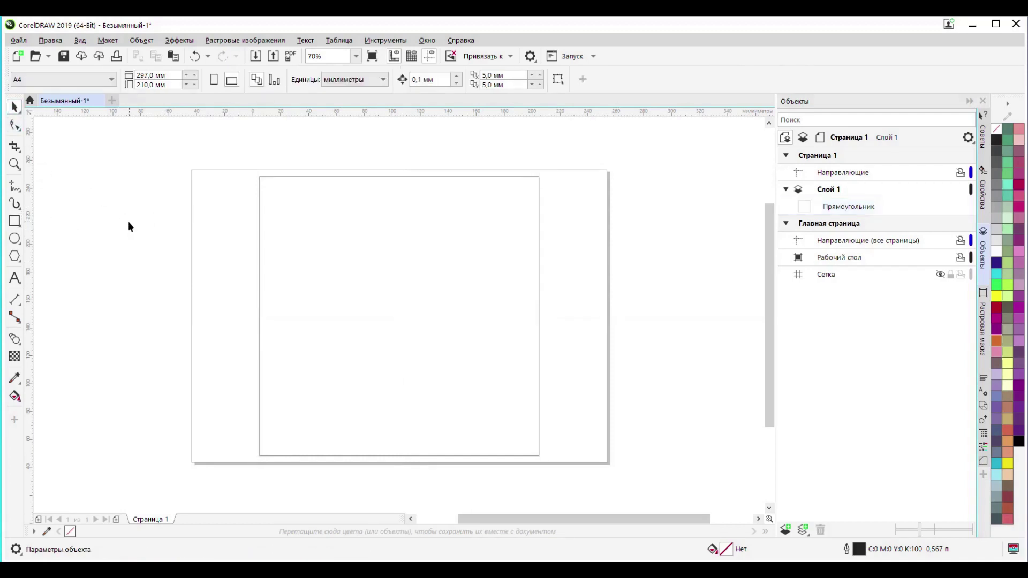
click(17, 224)
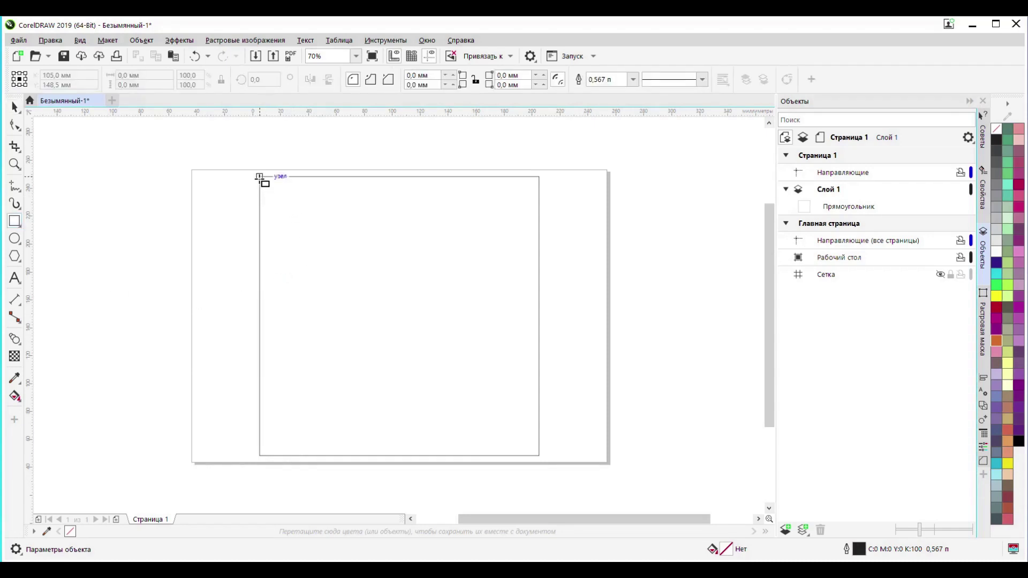
drag(260, 177, 400, 317)
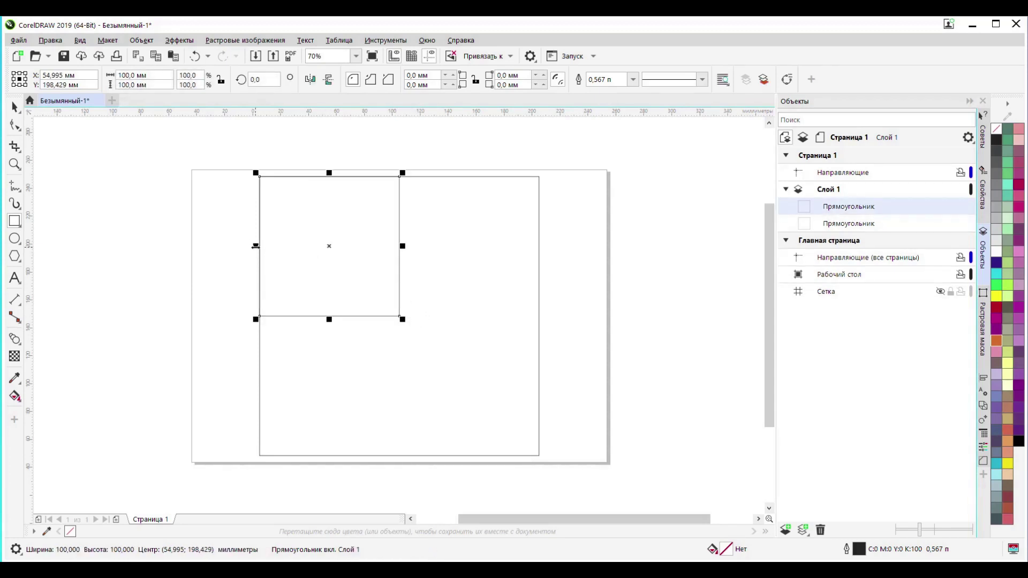
Mirror copies of the 100 mm square into the other three quarters and place one more duplicate at the large square's centre.
drag(255, 246, 402, 245)
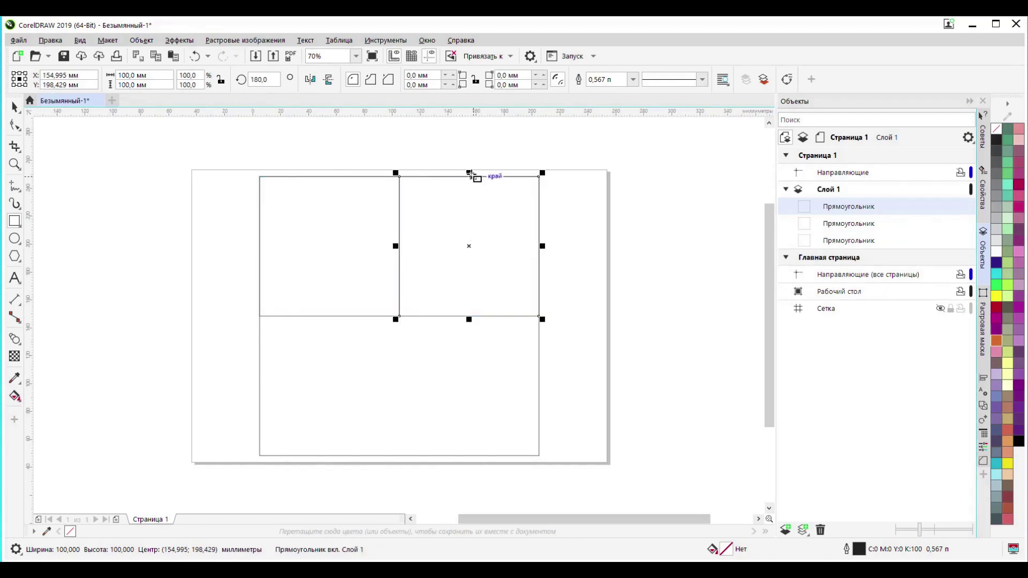
drag(472, 173, 473, 343)
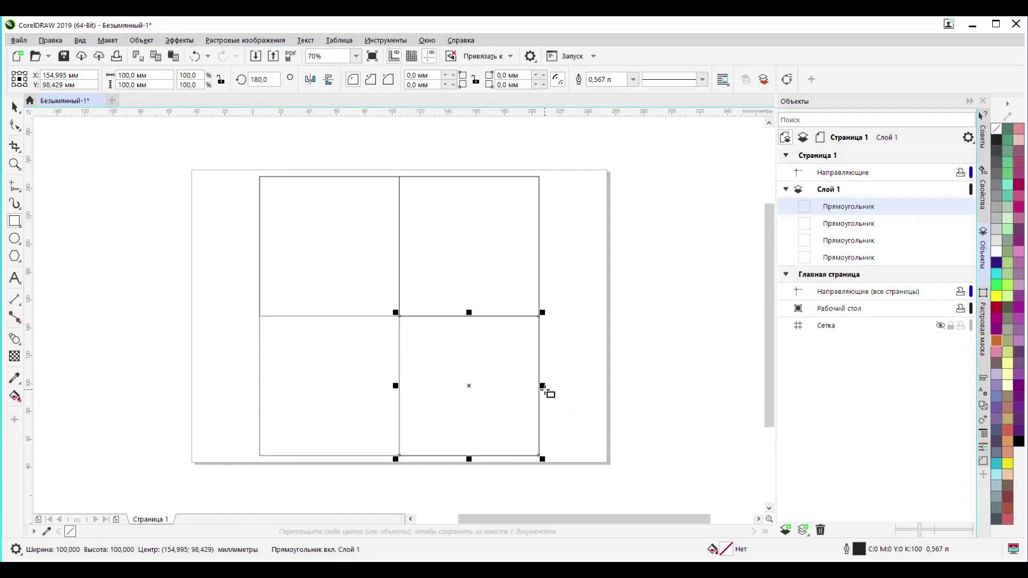
drag(542, 385, 333, 399)
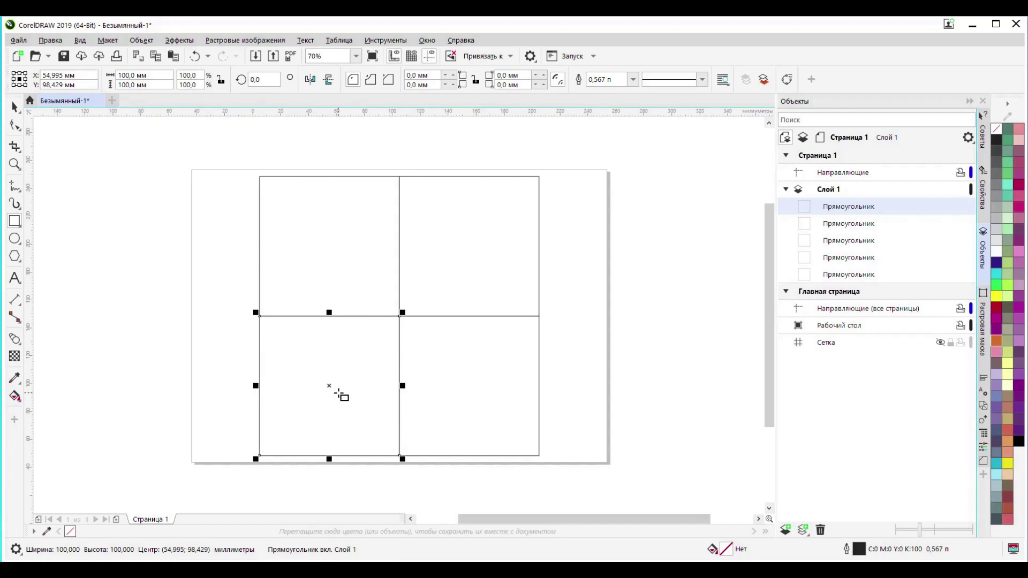
key(plus)
drag(330, 385, 399, 316)
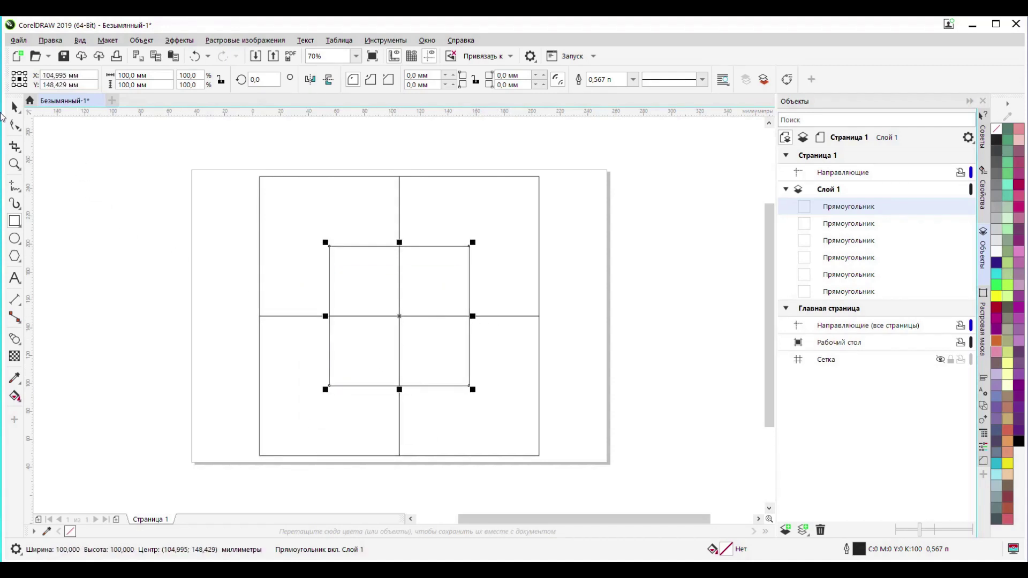
Fill the upper-left square red, the upper-right cyan, the lower-right yellow and the lower-left green.
click(14, 107)
click(259, 301)
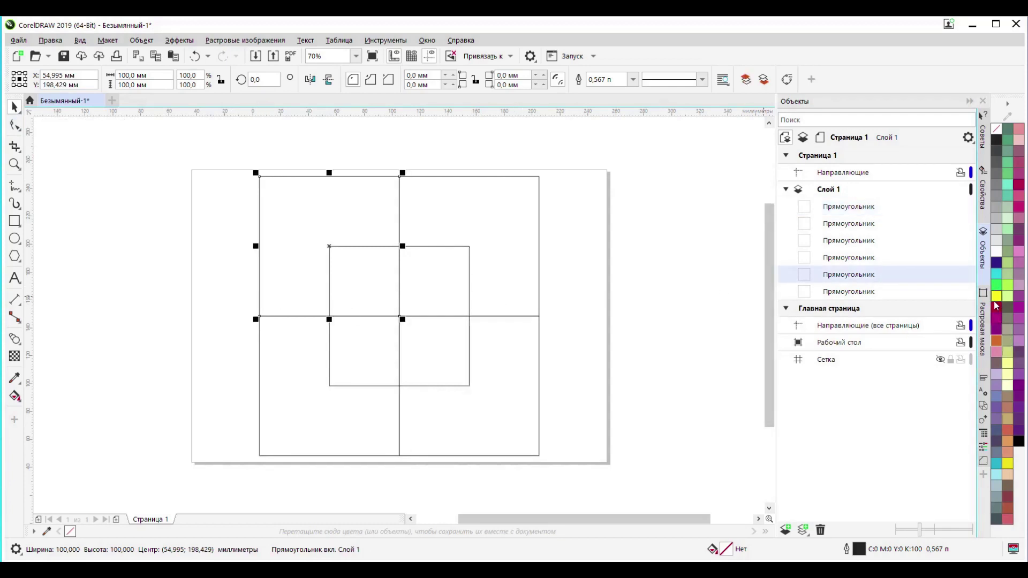
click(996, 310)
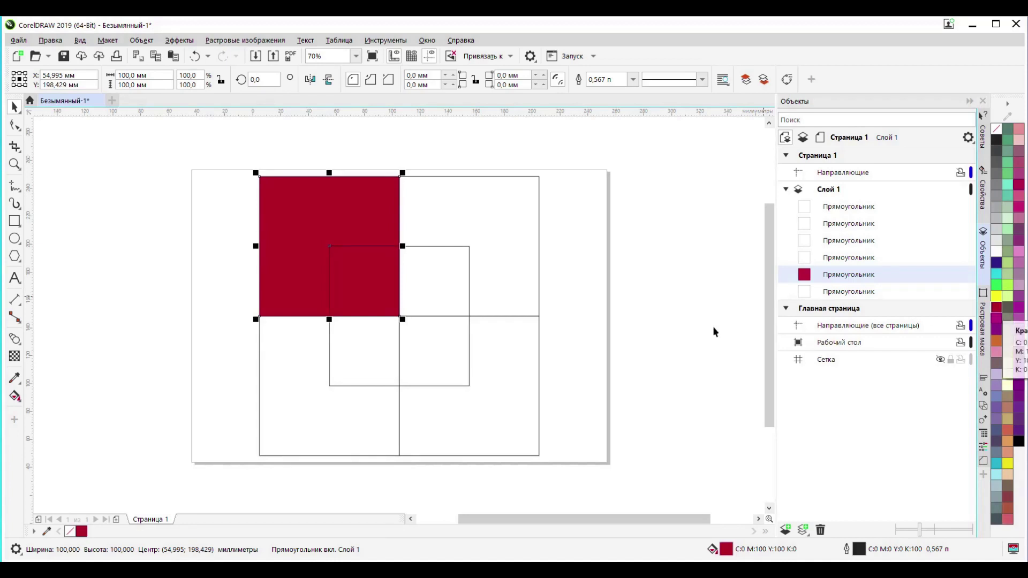
click(539, 274)
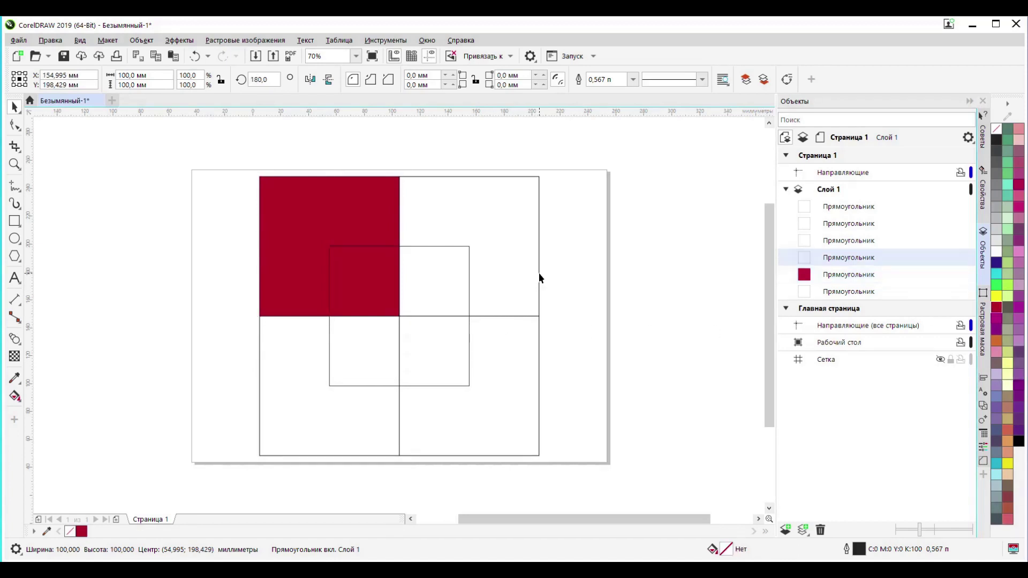
click(998, 275)
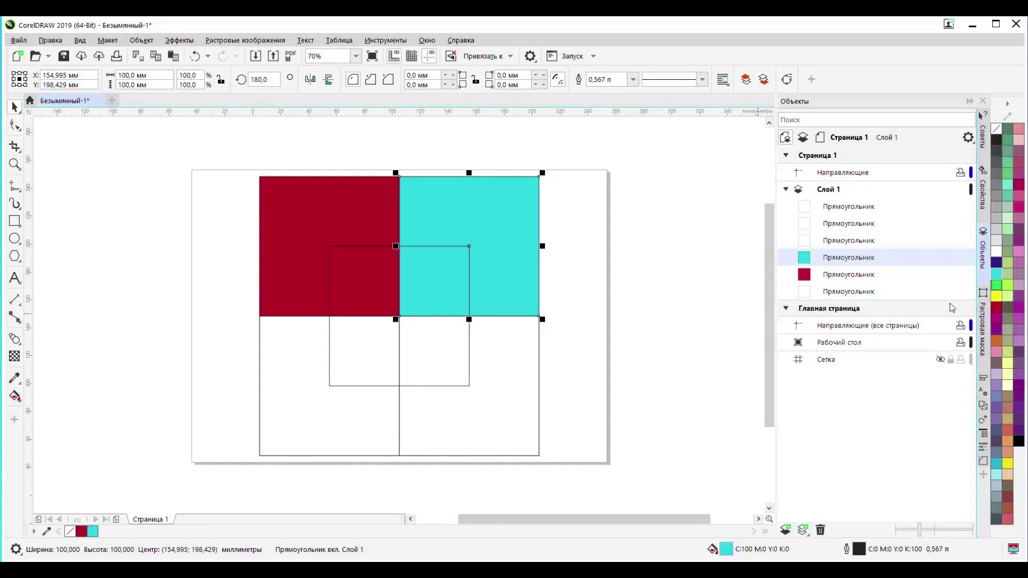
click(539, 371)
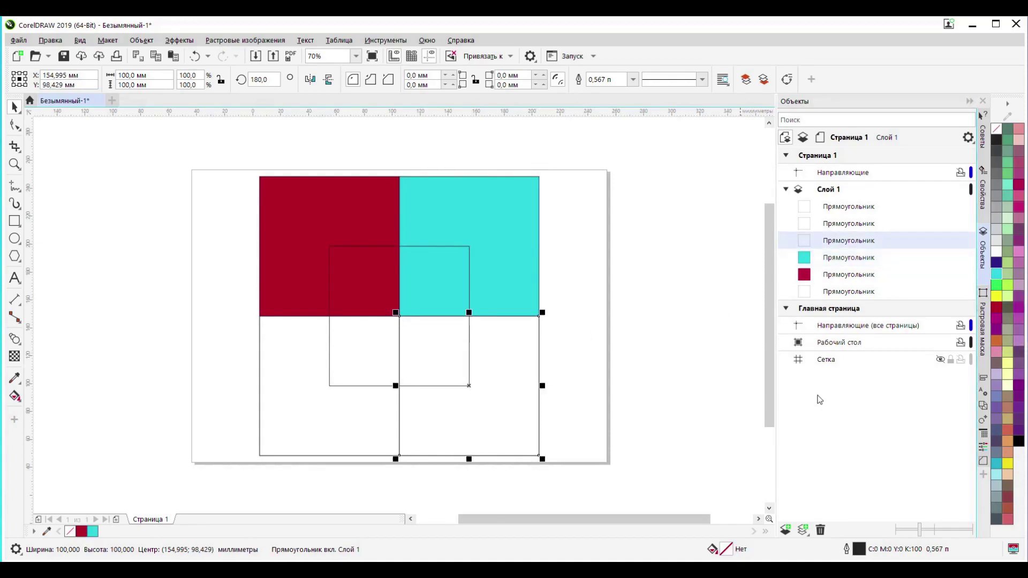
click(997, 296)
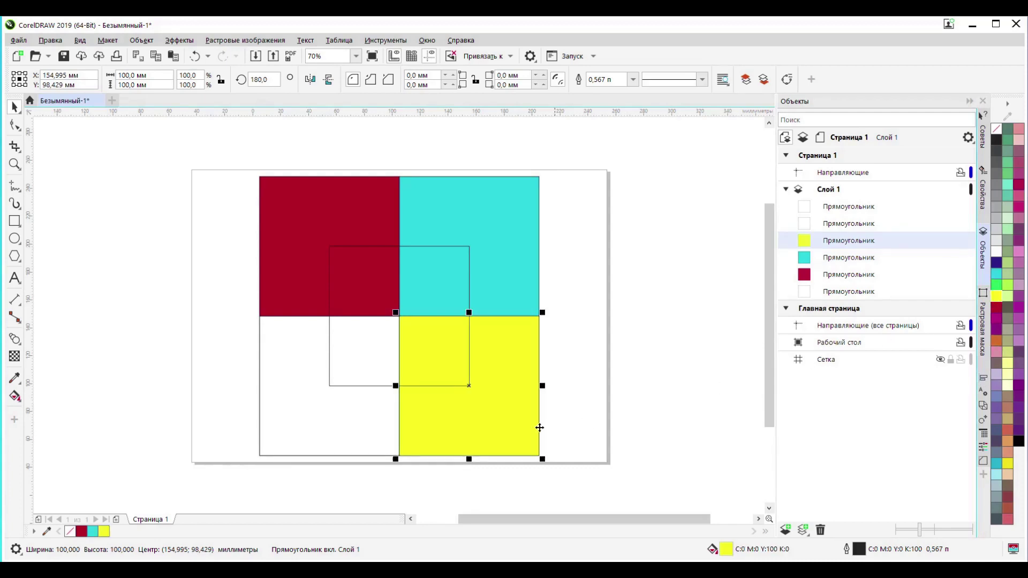
click(333, 454)
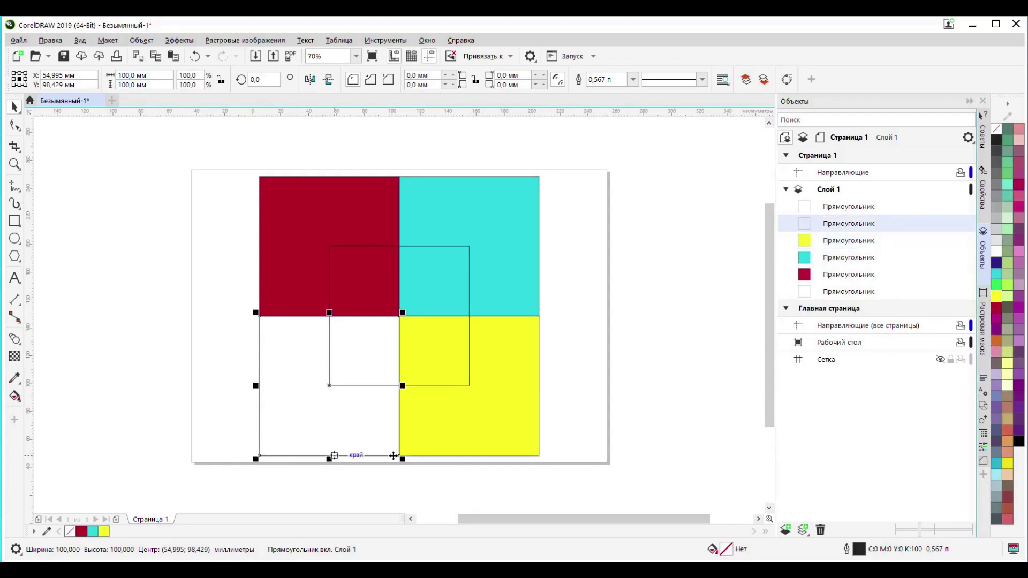
click(997, 285)
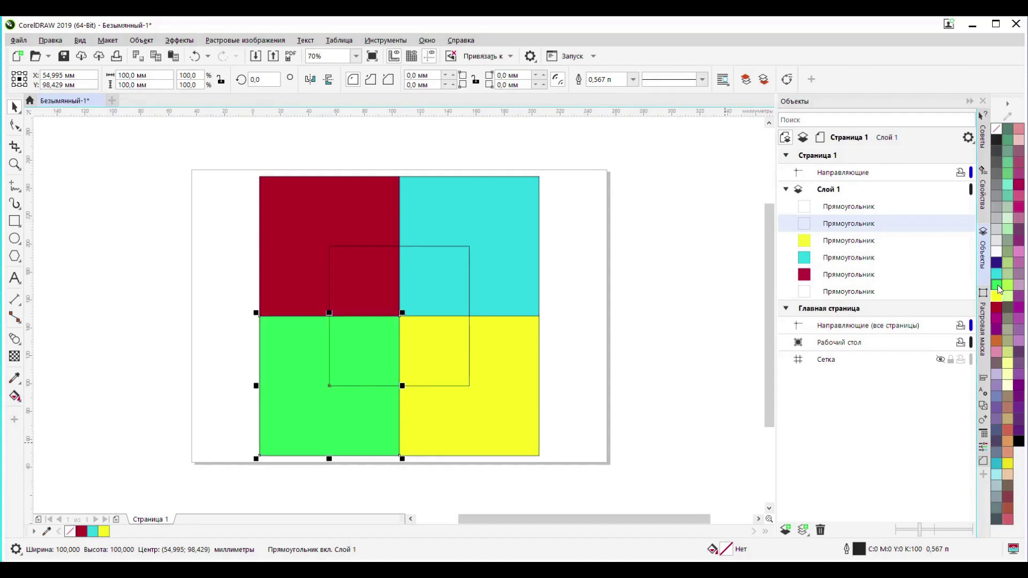
Fill the central square with the orange-red colour C0 M60 Y80 K0 and deselect it.
click(458, 385)
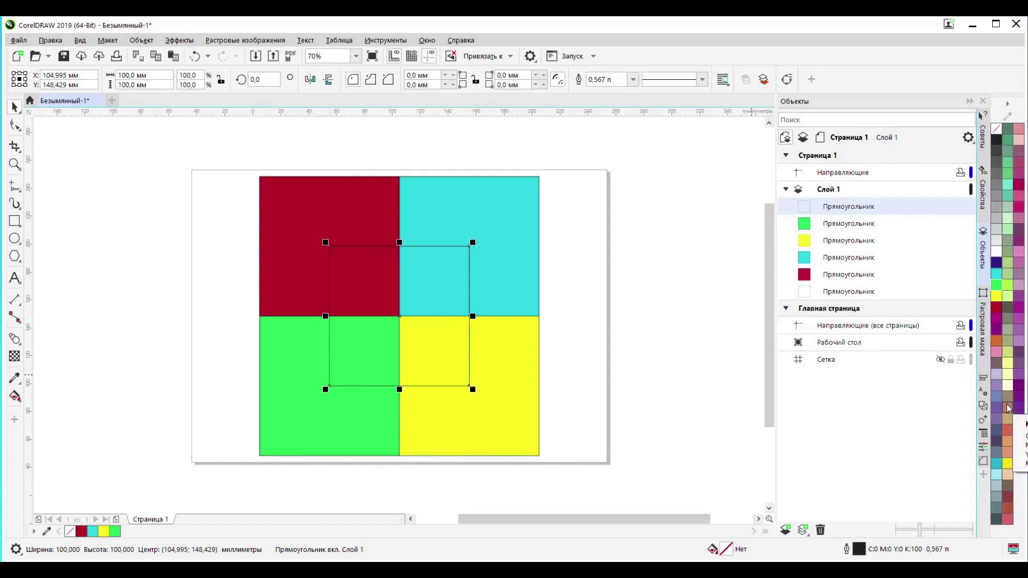
click(1007, 435)
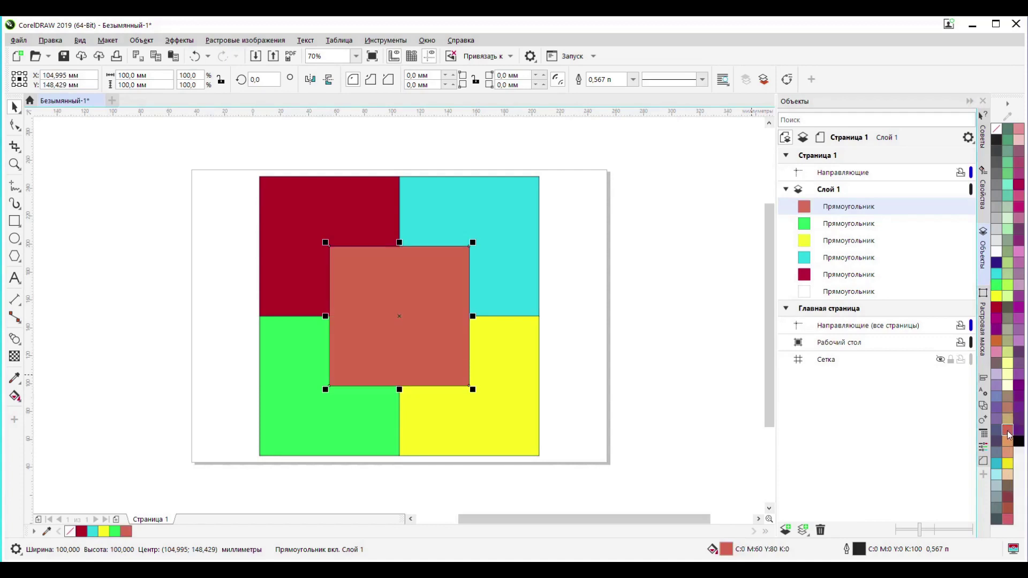
click(155, 290)
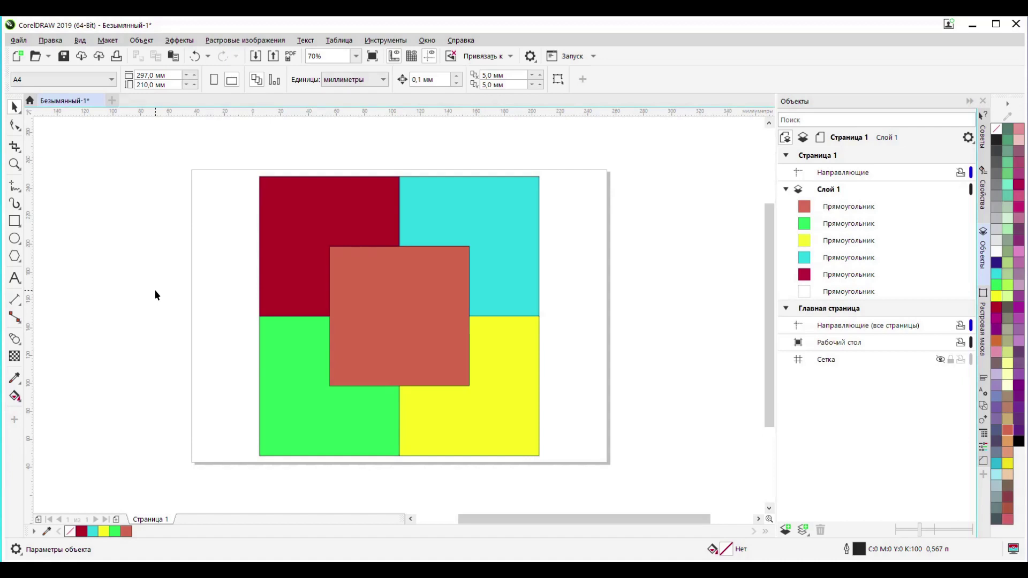
Select all six squares, remove their outlines by setting the outline colour to none, and deselect them.
drag(241, 182, 572, 479)
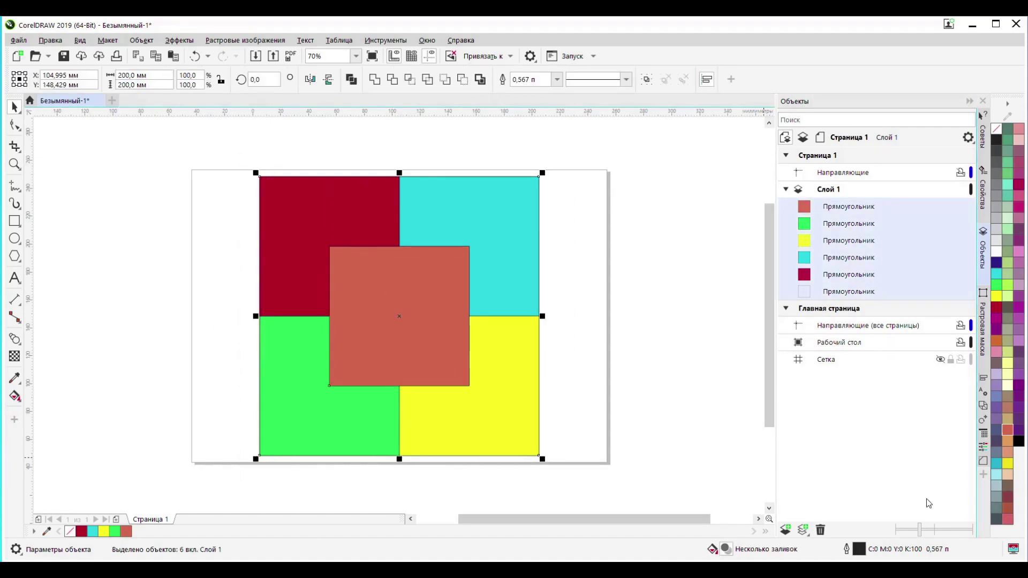
double_click(860, 552)
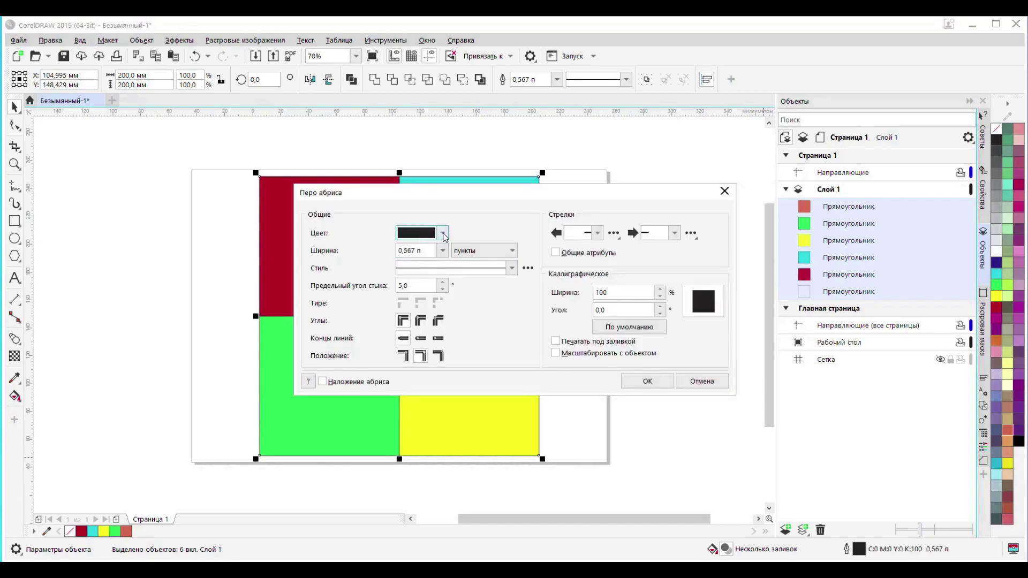
click(444, 235)
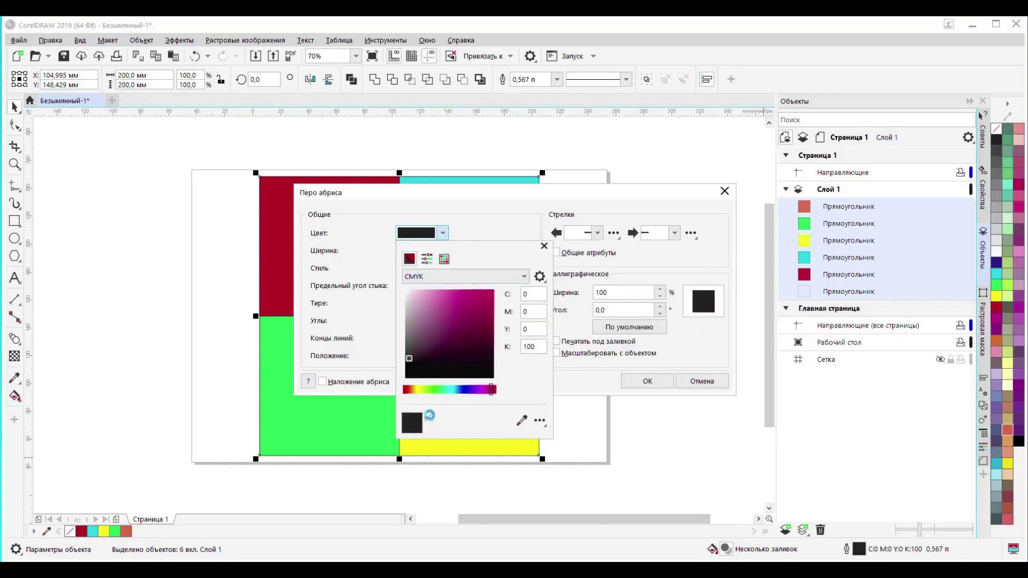
click(430, 416)
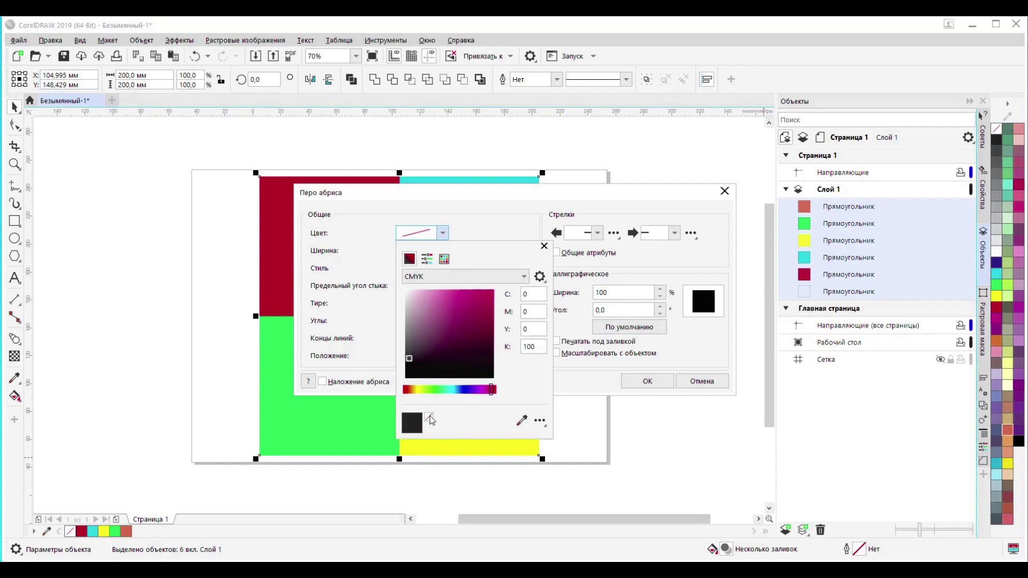
click(543, 247)
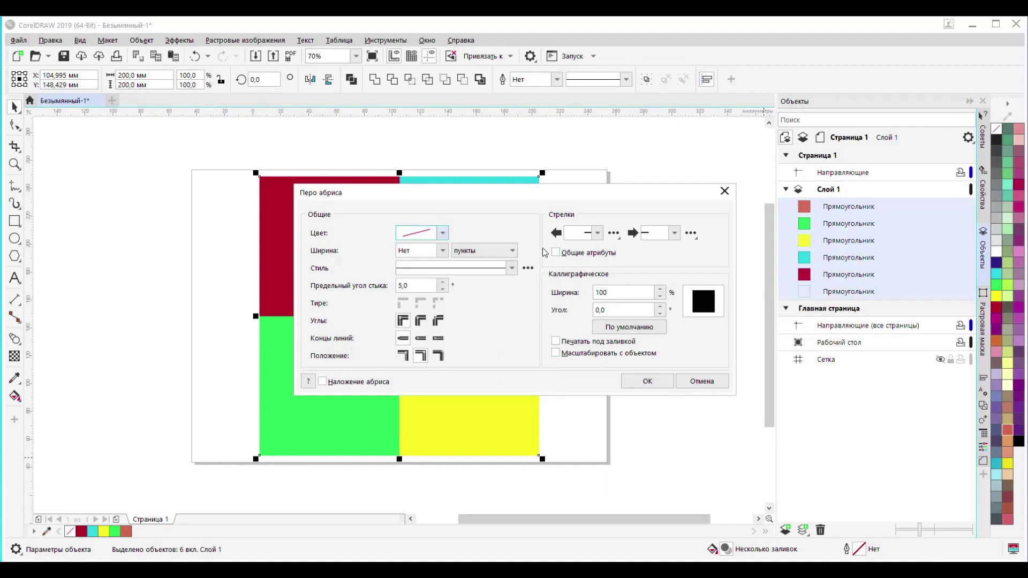
click(641, 382)
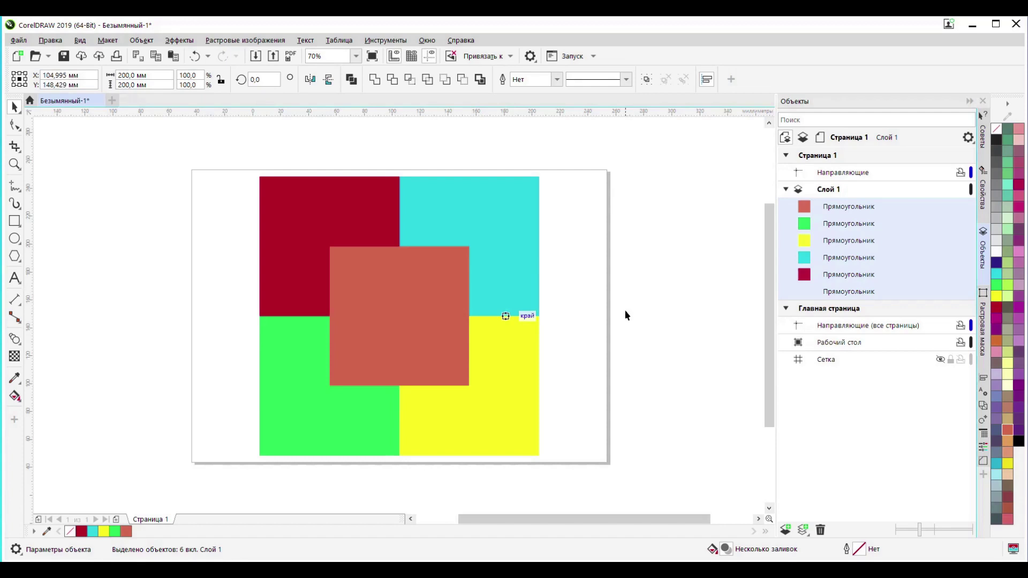
click(648, 349)
scroll(648, 349, down, 2)
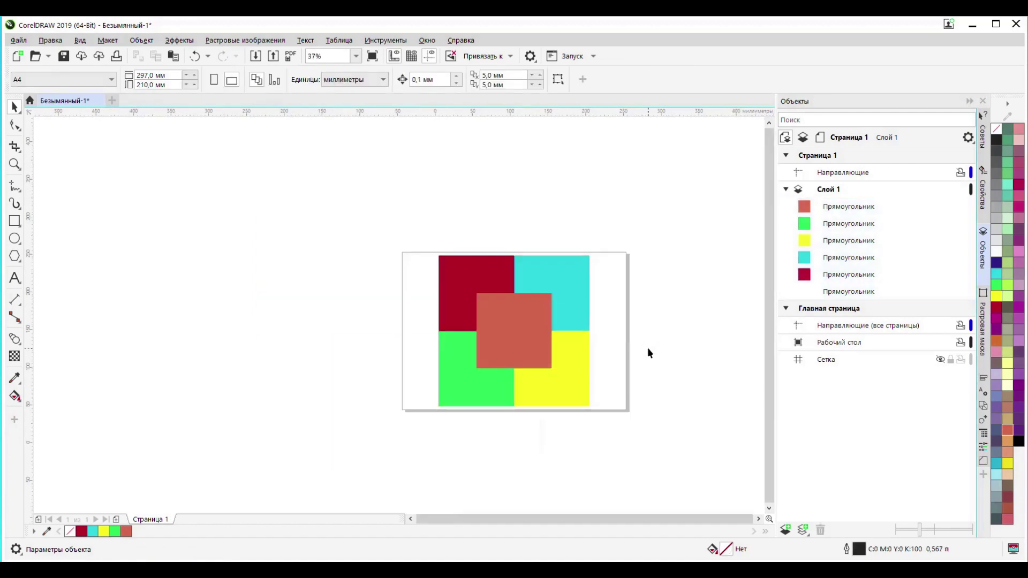
drag(647, 348, 553, 349)
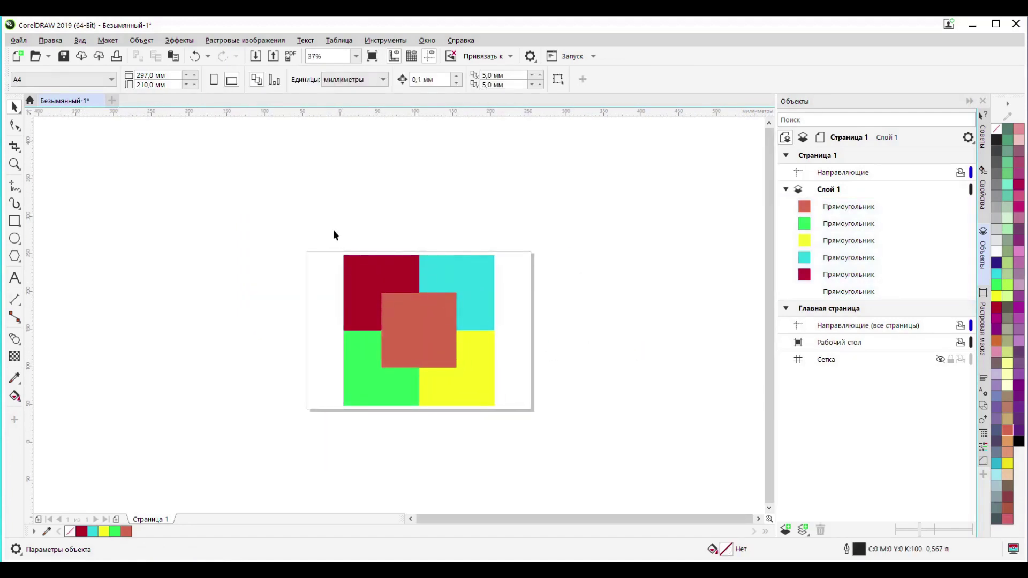
Group all six squares and move the group off the page to the upper left, centred at about X -654 mm, Y 572 mm.
drag(328, 222, 508, 434)
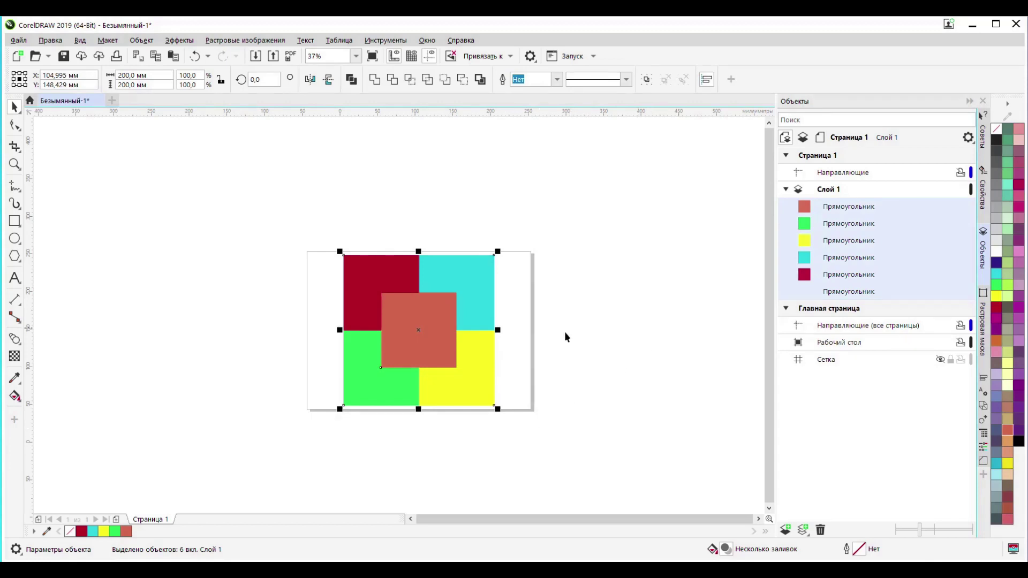
right_click(445, 341)
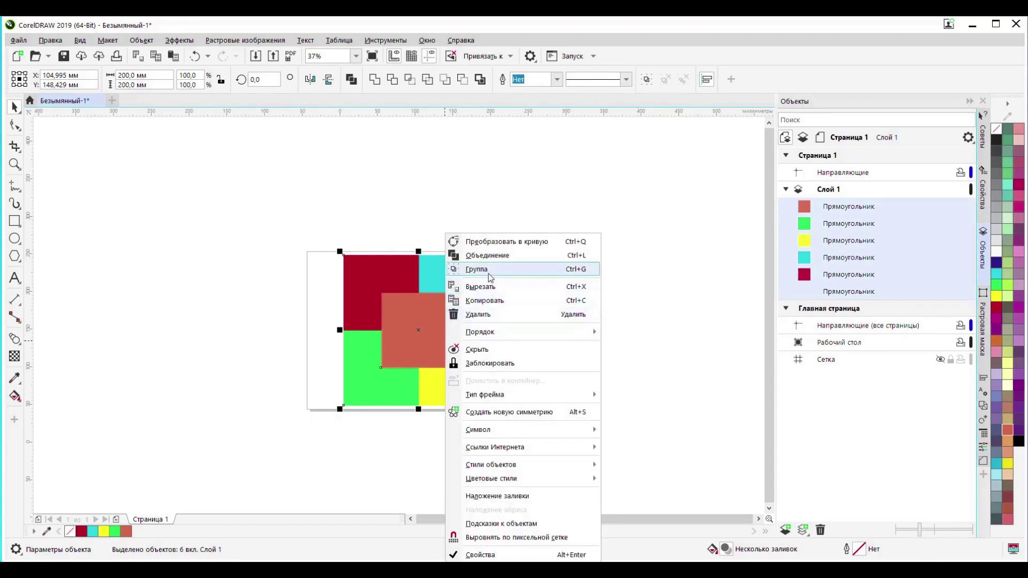
click(490, 270)
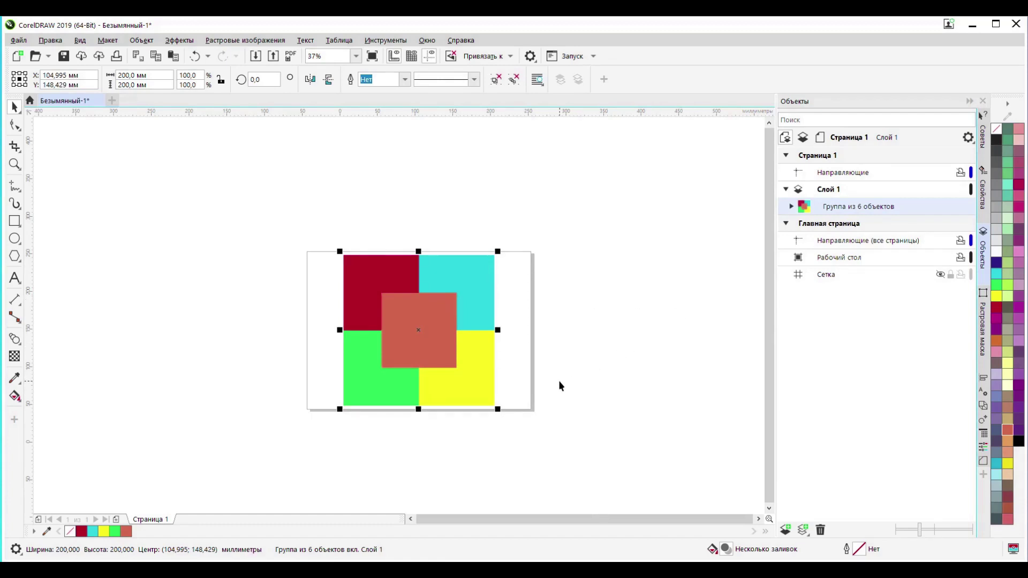
scroll(557, 380, down, 2)
drag(489, 364, 202, 201)
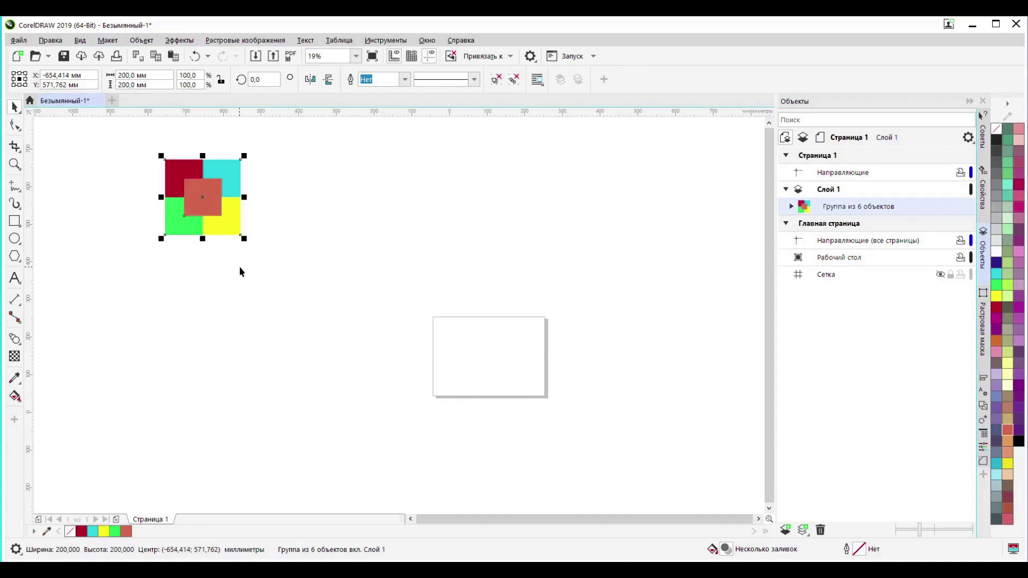
Draw a rectangle on the empty page and set its width and height to 200 mm.
scroll(473, 394, up, 2)
drag(508, 410, 385, 418)
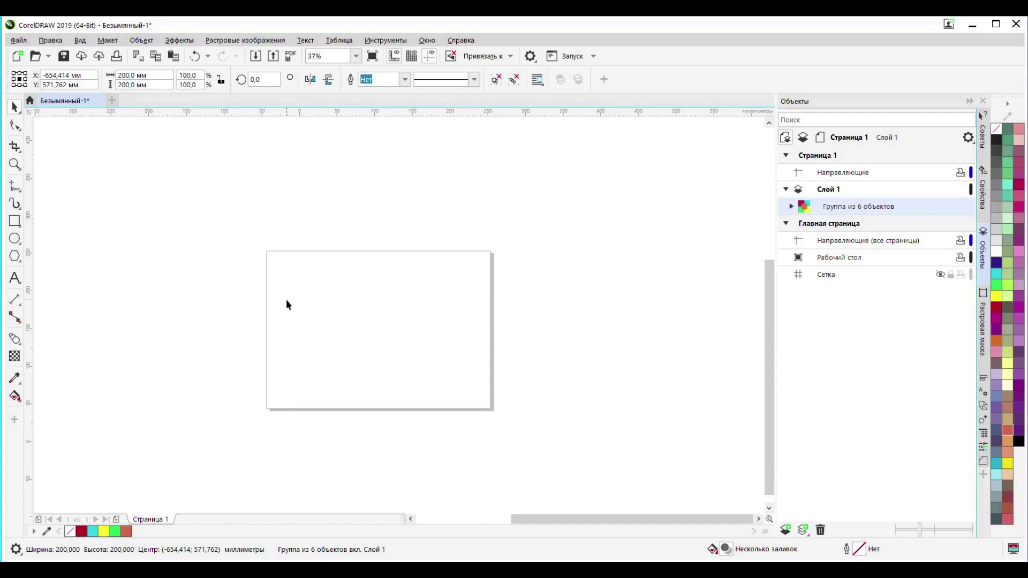
click(14, 220)
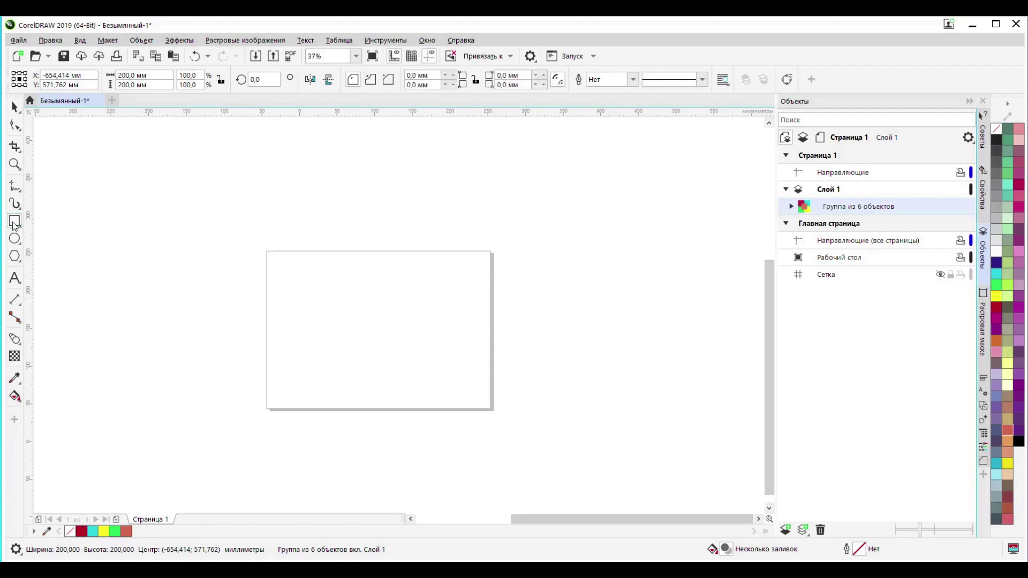
drag(329, 283, 450, 386)
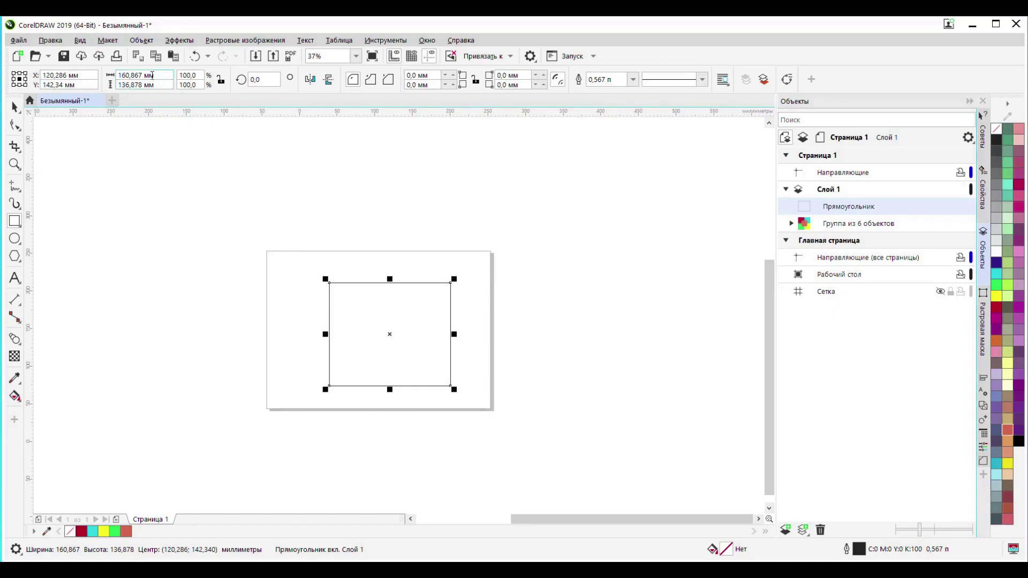
double_click(145, 74)
text(200)
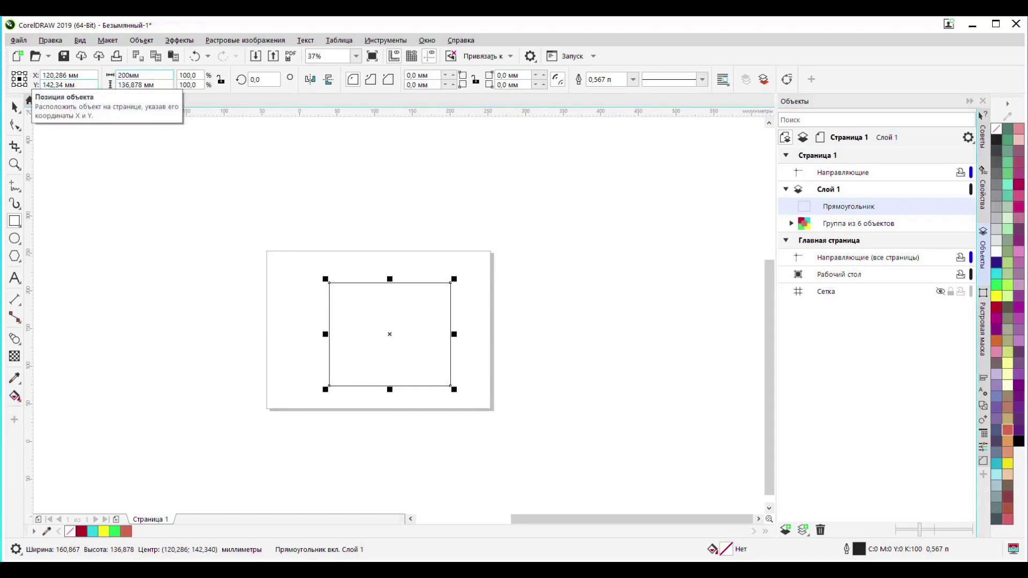
double_click(129, 84)
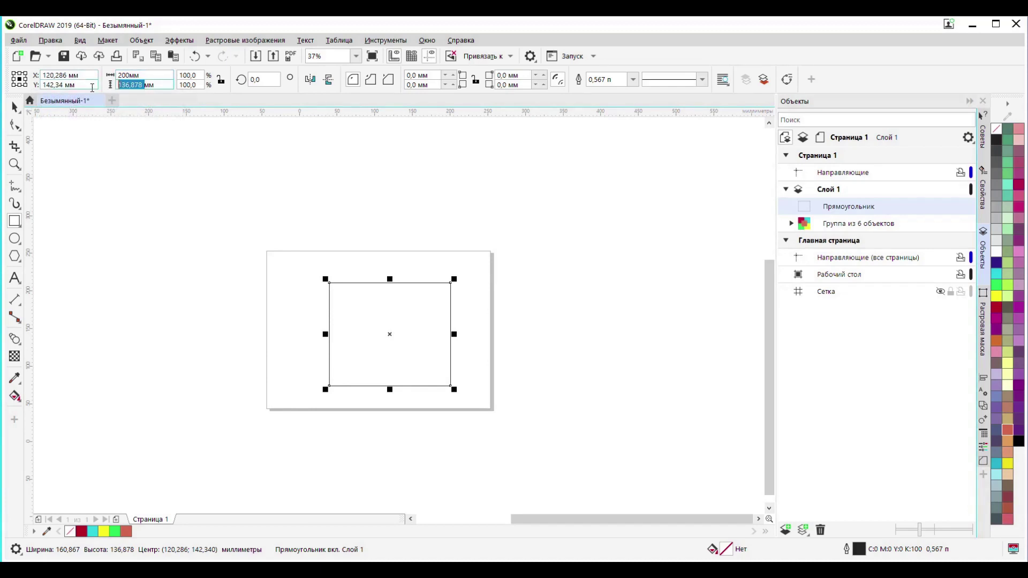
text(200,0)
key(Return)
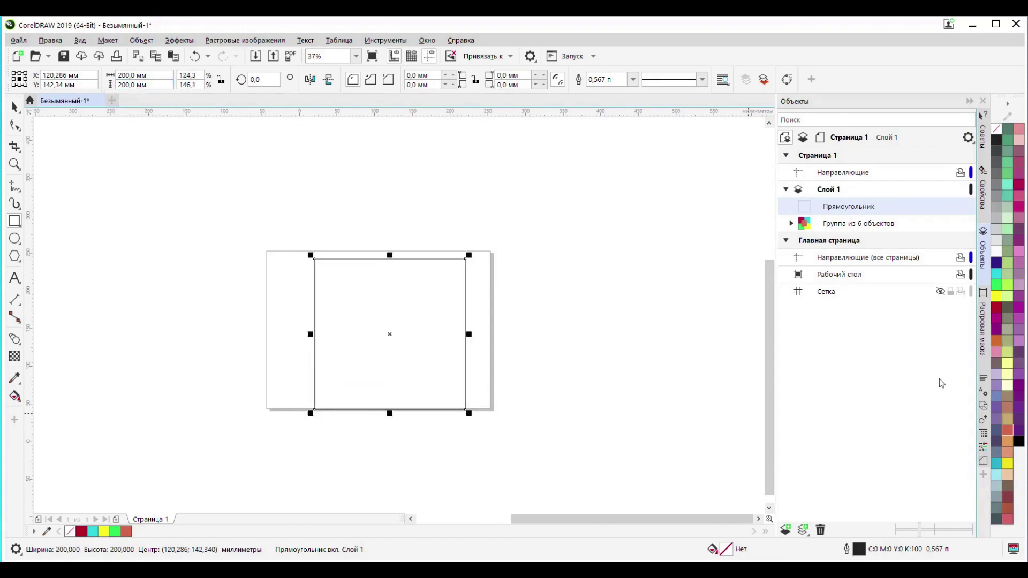
Centre the 200 mm square horizontally and vertically on the page and deselect it.
click(982, 378)
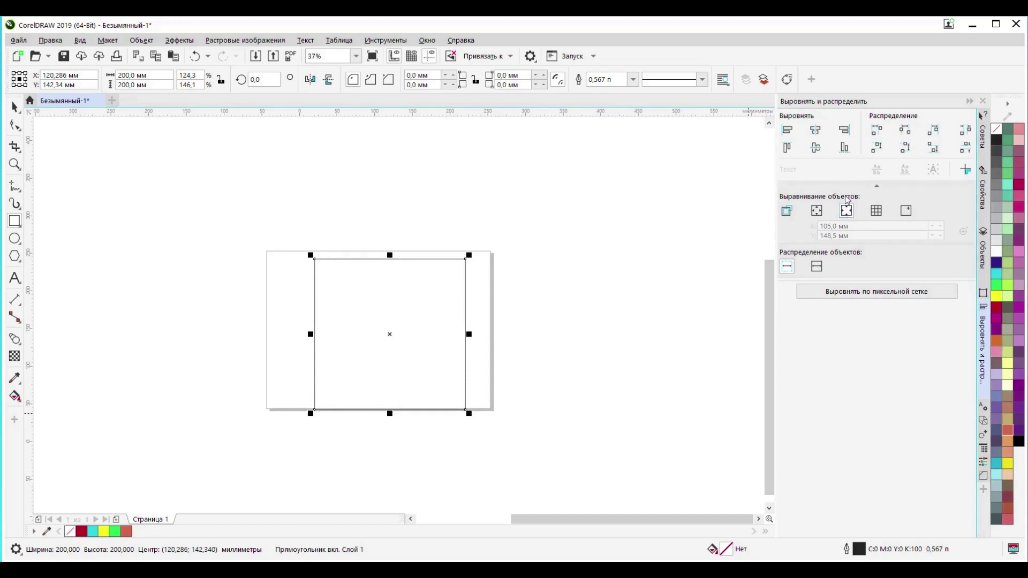
click(816, 130)
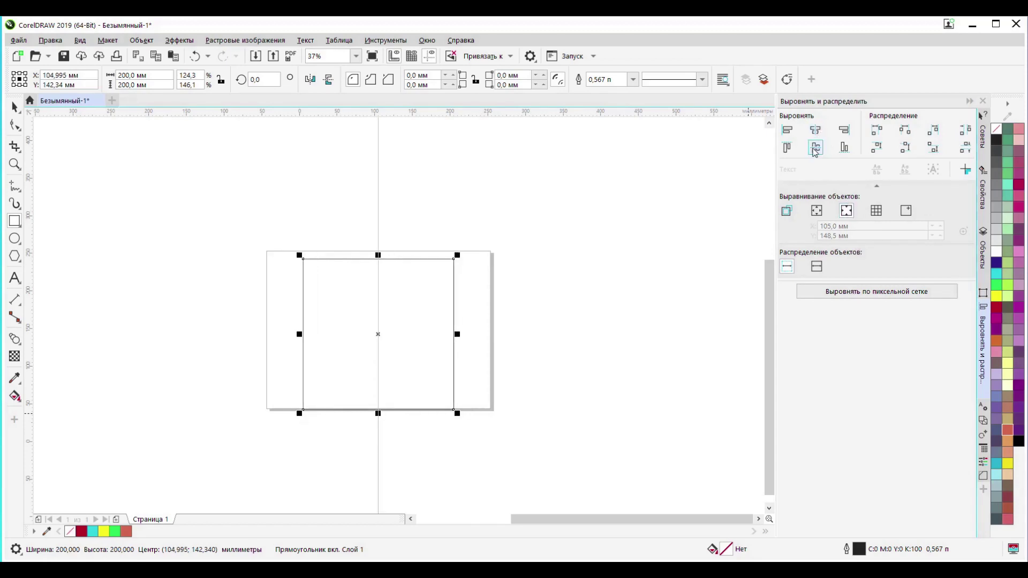
click(815, 150)
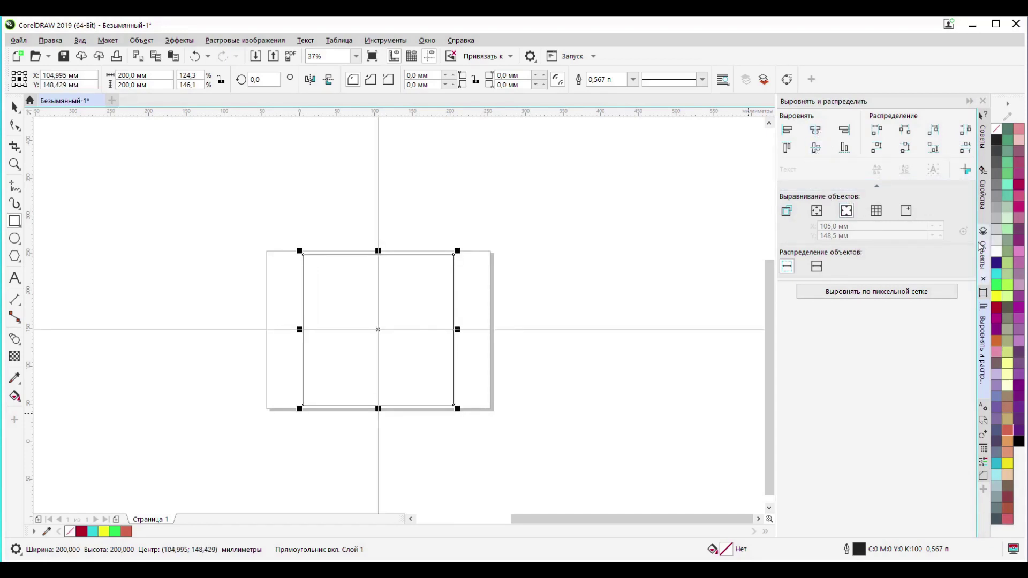
click(983, 255)
click(662, 355)
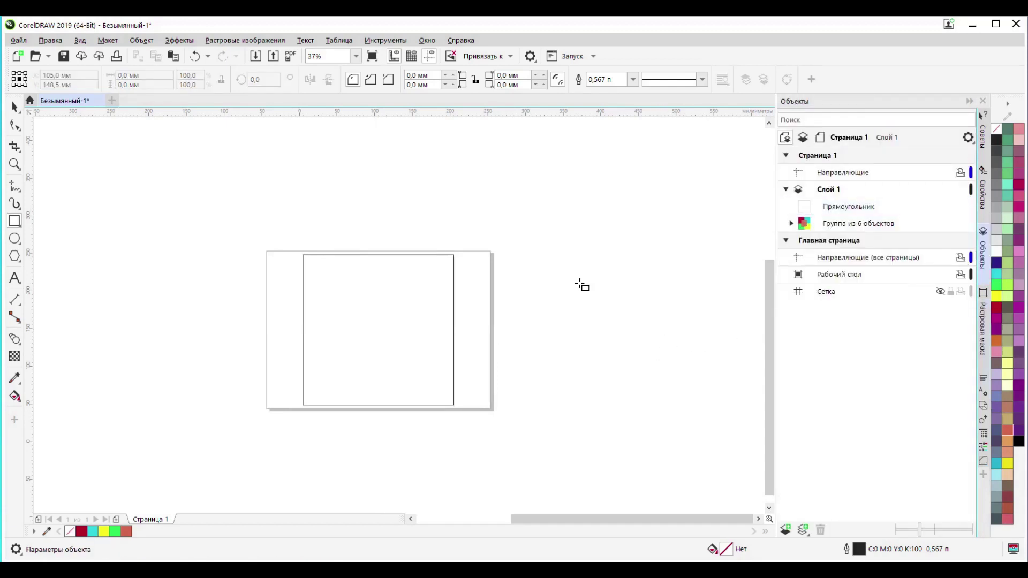
click(20, 109)
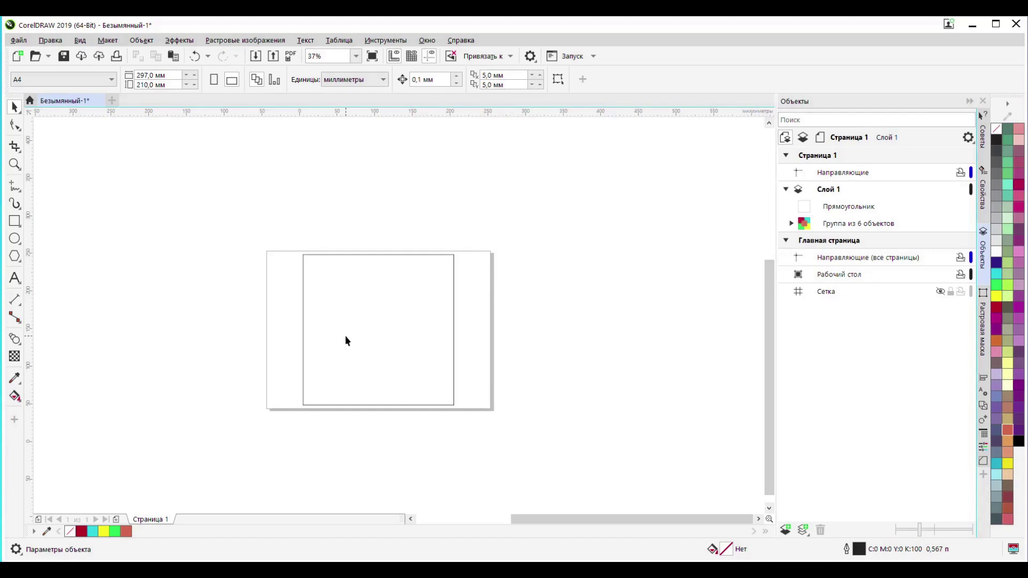
Draw a tall ellipse in the upper half of the square and set it to 30 mm wide and 100 mm high.
scroll(345, 341, up, 2)
drag(374, 335, 366, 380)
click(15, 238)
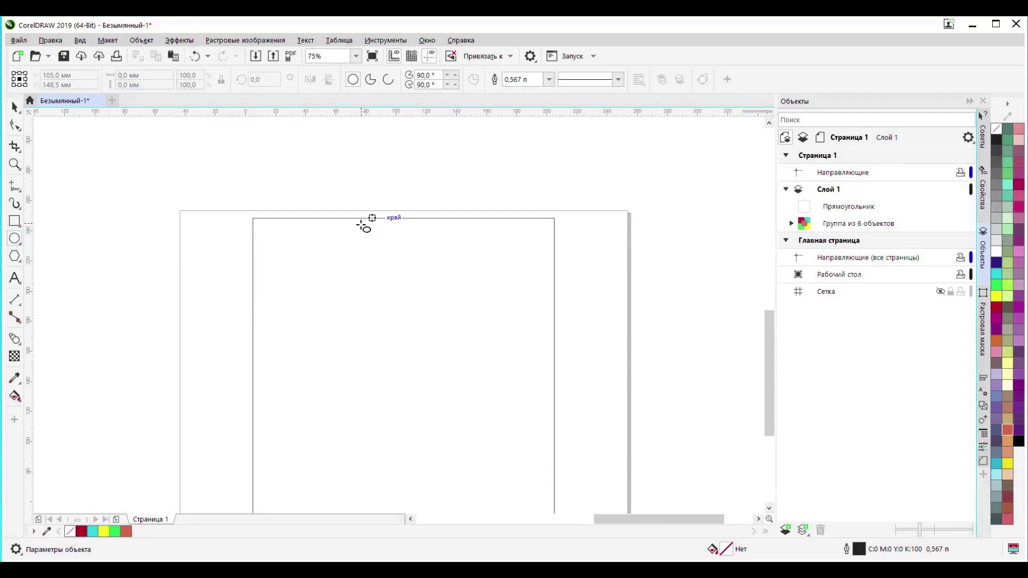
drag(388, 314, 425, 395)
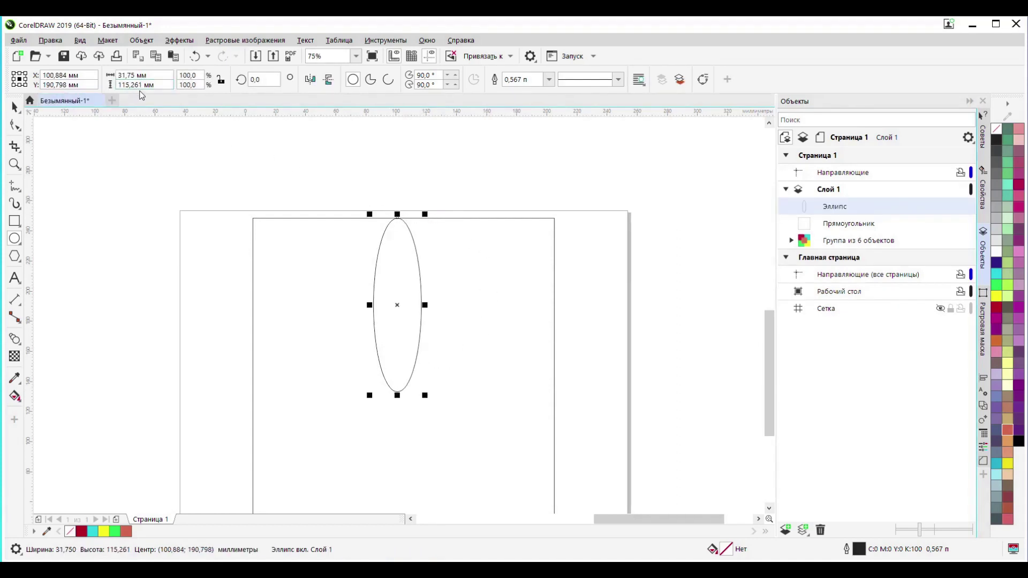
drag(143, 85, 117, 85)
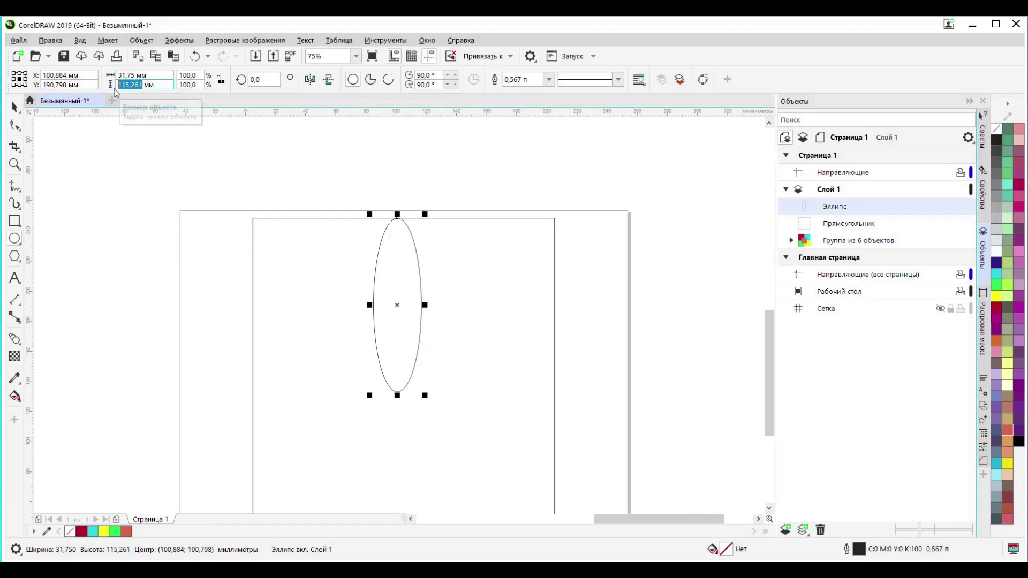
text(100)
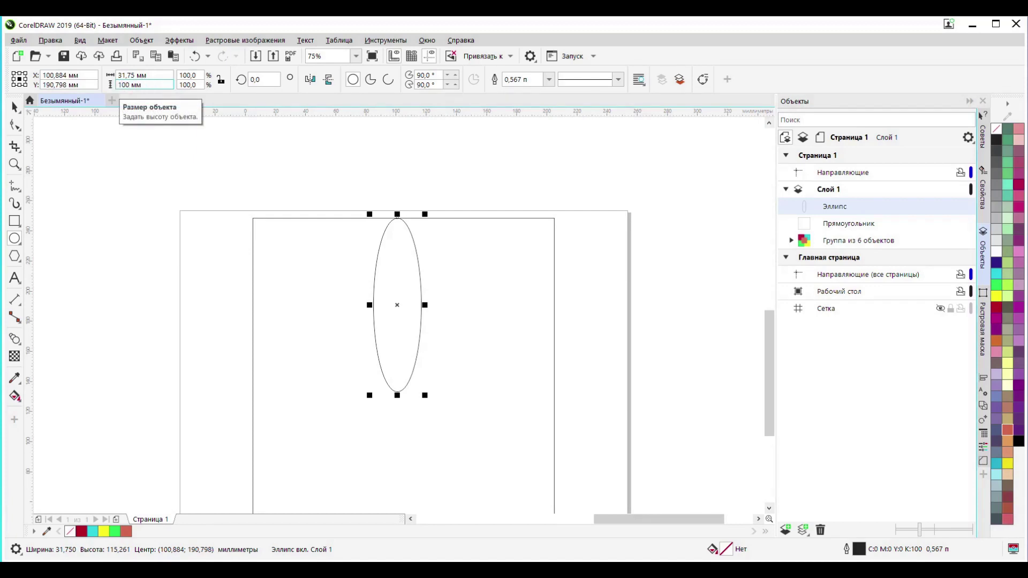
drag(148, 78, 119, 80)
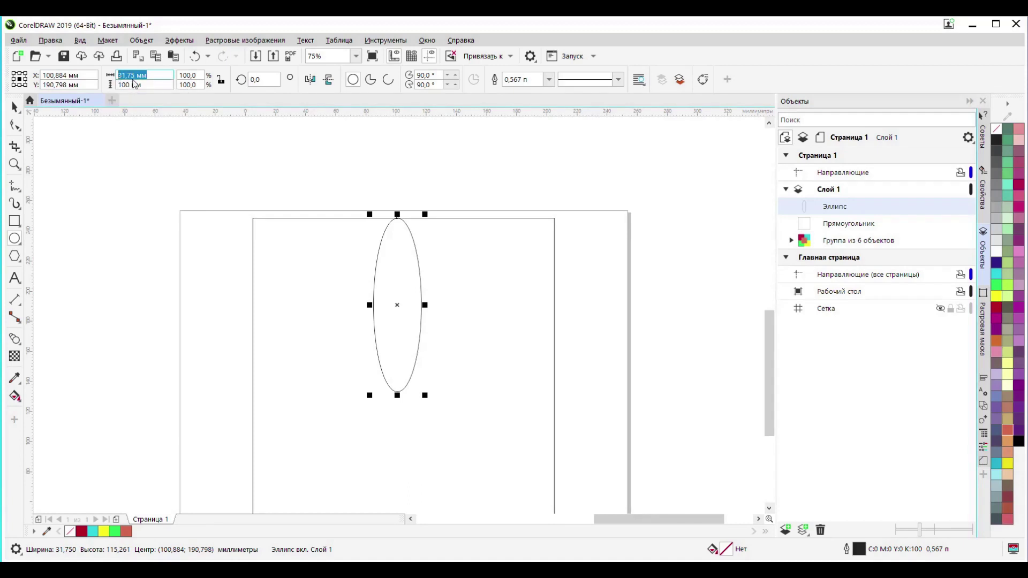
text(30)
key(Return)
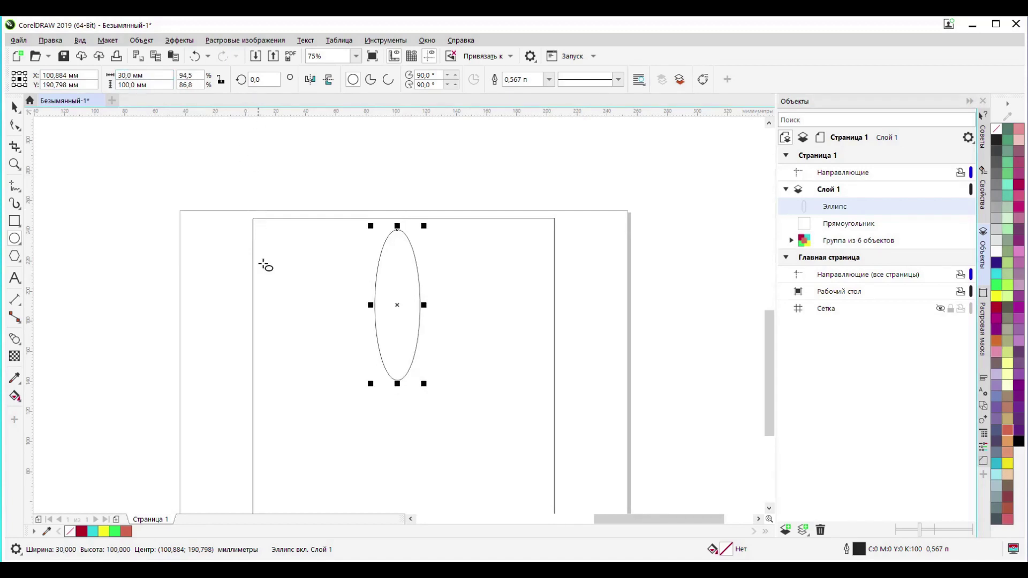
Move the ellipse up to the square's top edge and centre it horizontally on the page.
drag(398, 306, 413, 293)
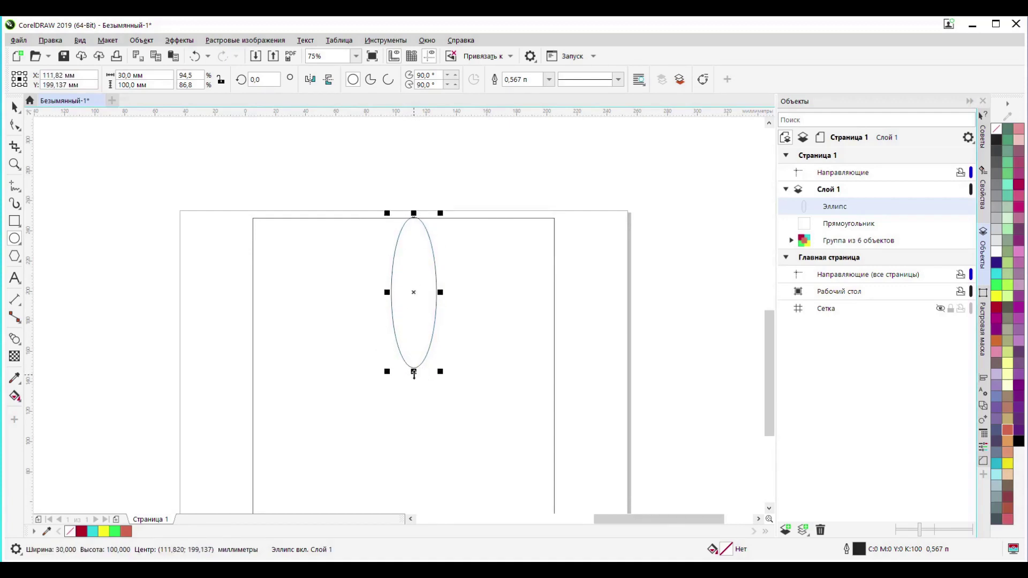
drag(414, 369, 405, 369)
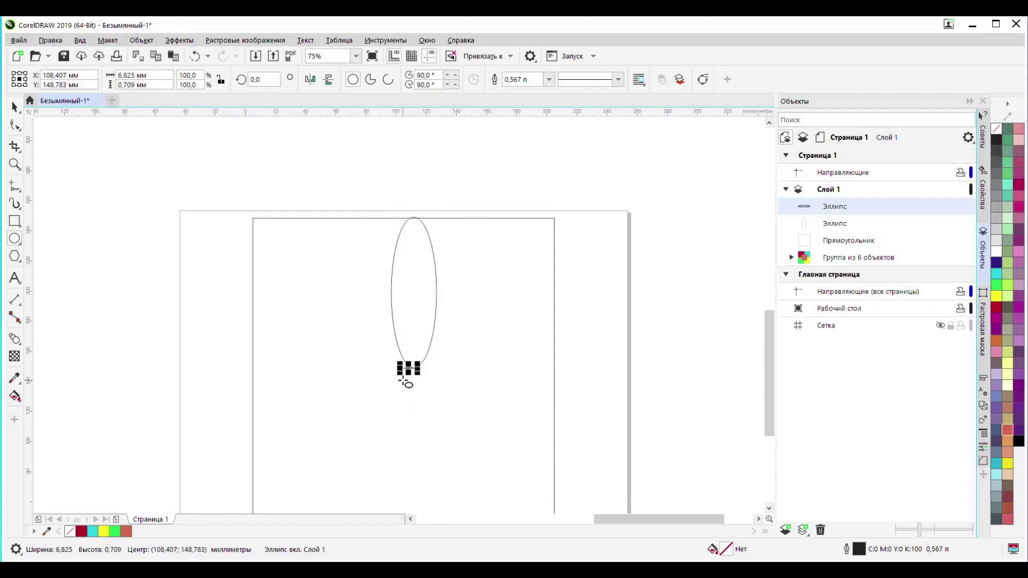
key(ctrl+z)
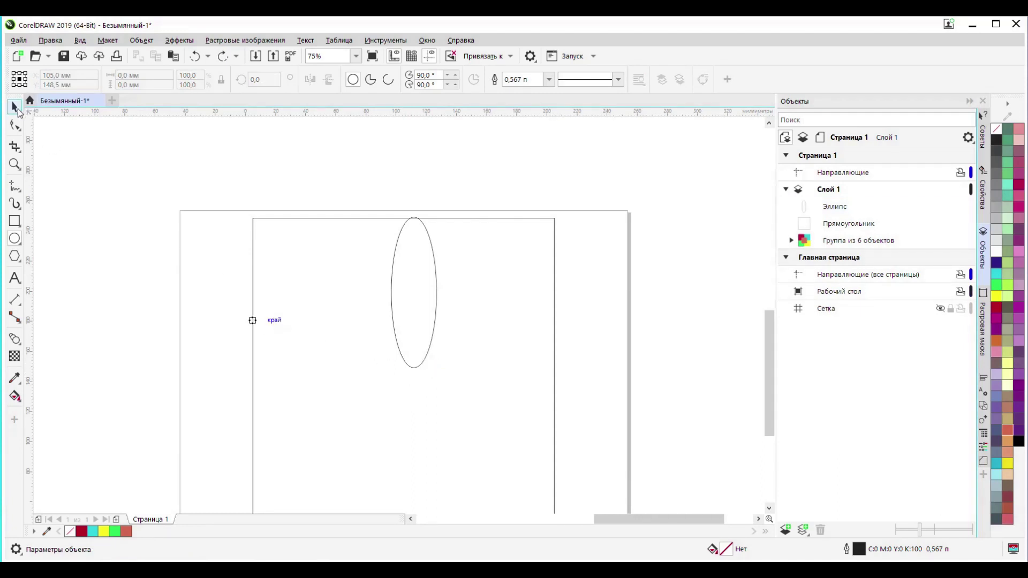
click(15, 107)
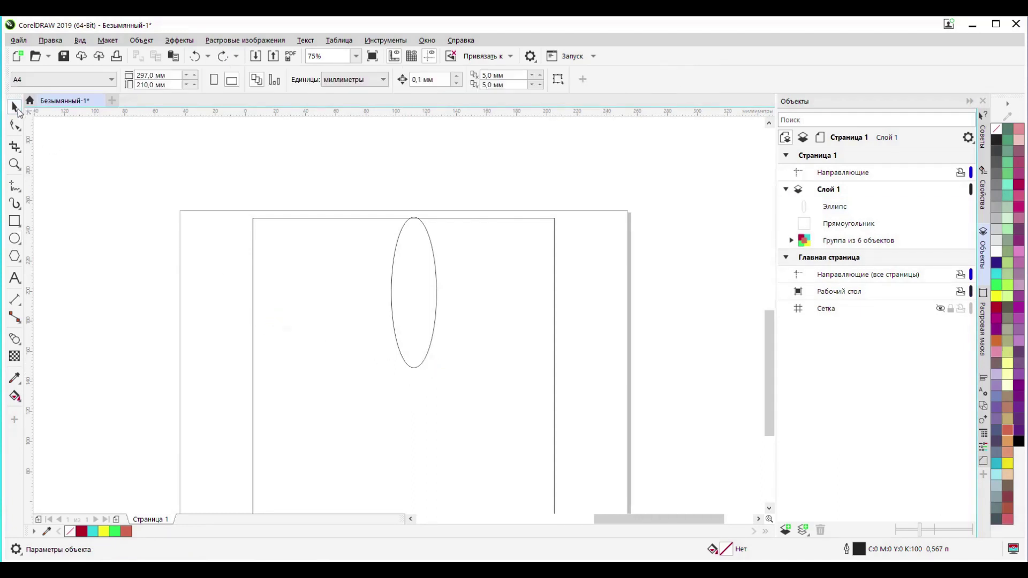
click(425, 357)
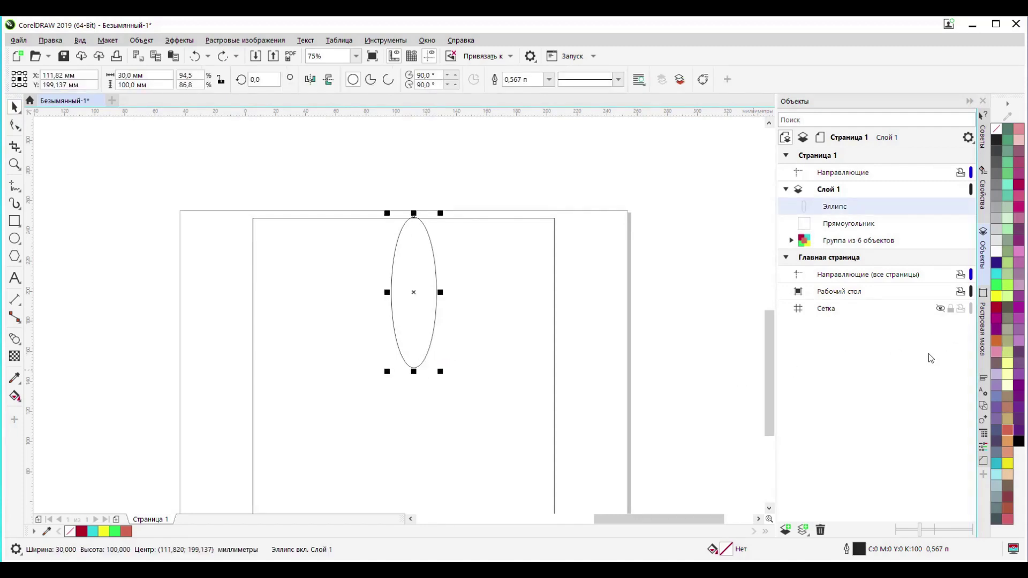
click(984, 380)
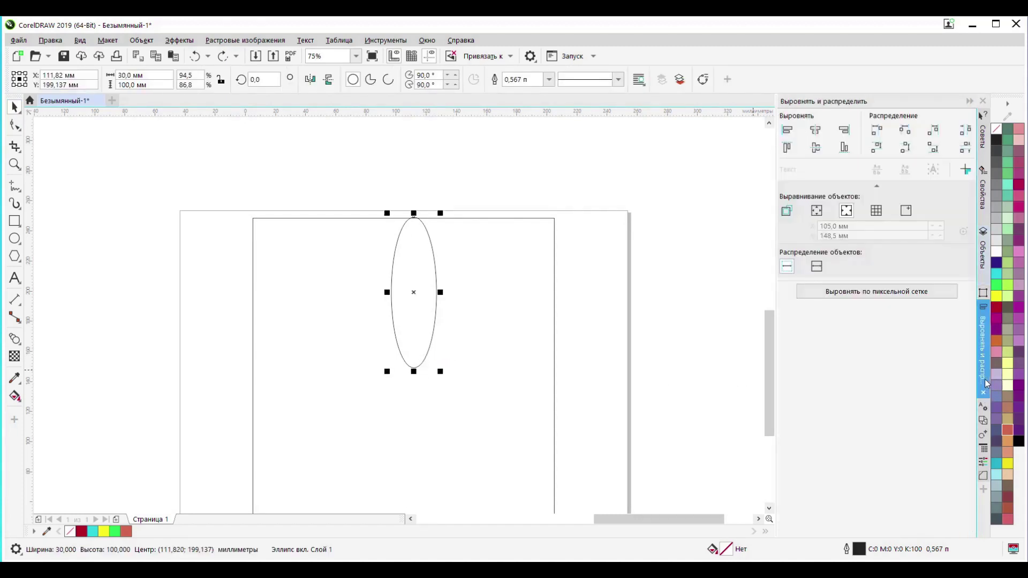
click(815, 132)
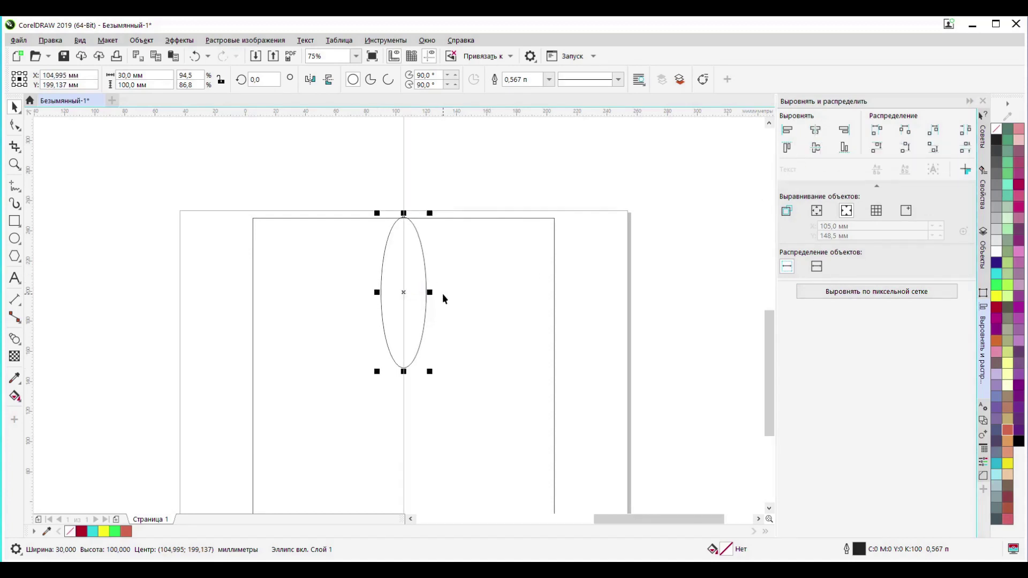
Shift the ellipse down slightly so its topmost point meets the square's upper edge exactly.
scroll(410, 247, up, 5)
drag(410, 246, 408, 338)
drag(383, 231, 385, 242)
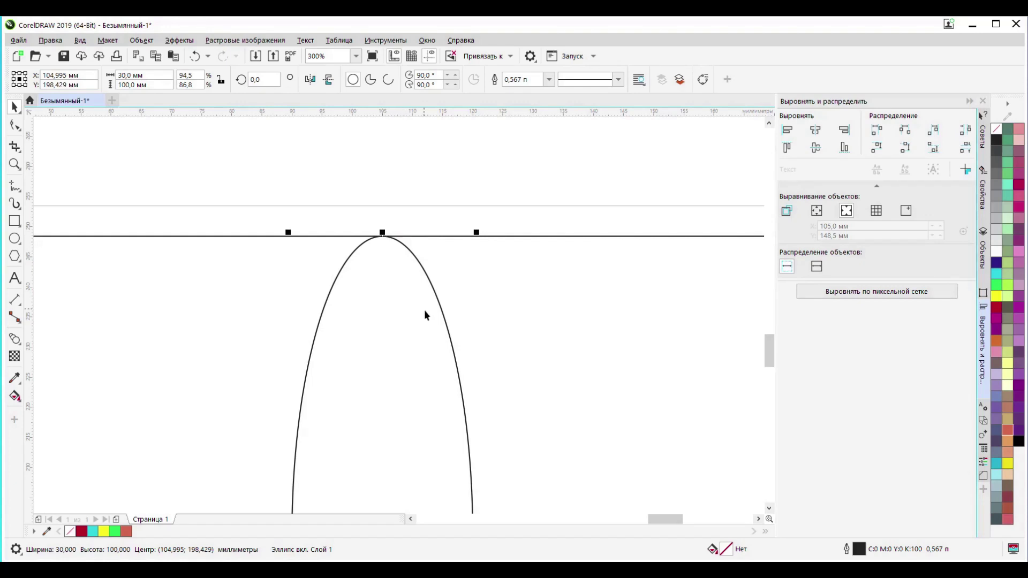
Mirror a copy of the ellipse downward into the lower half of the square.
scroll(425, 310, down, 5)
drag(478, 373, 436, 264)
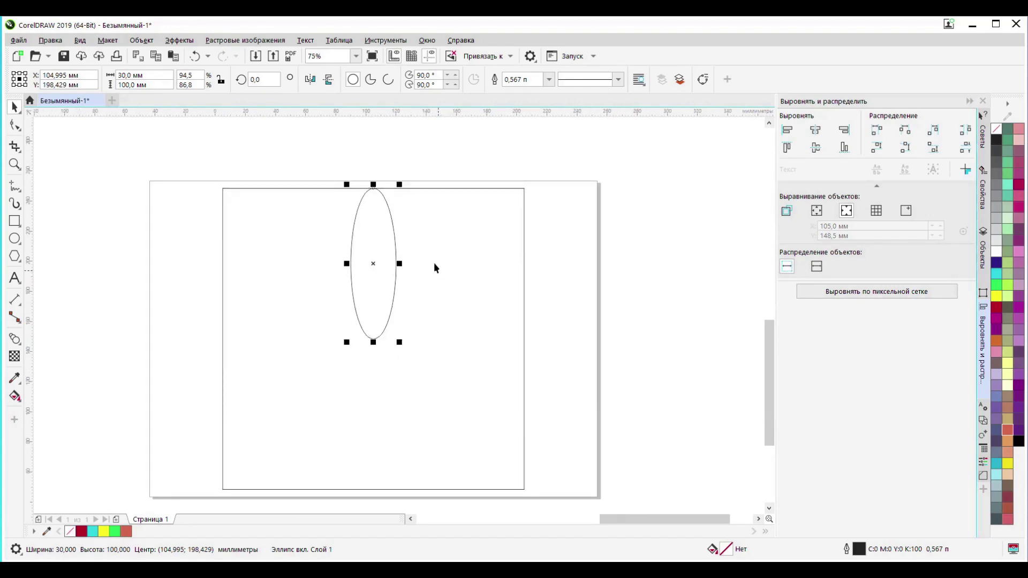
drag(373, 186, 378, 362)
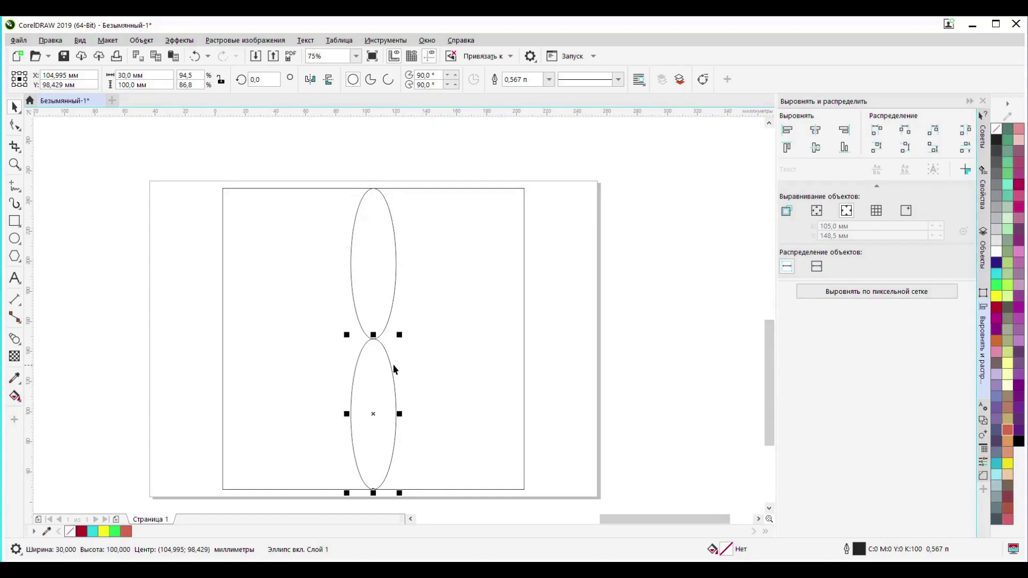
Group the upper and lower ellipses into one vertical pair.
shift+click(391, 315)
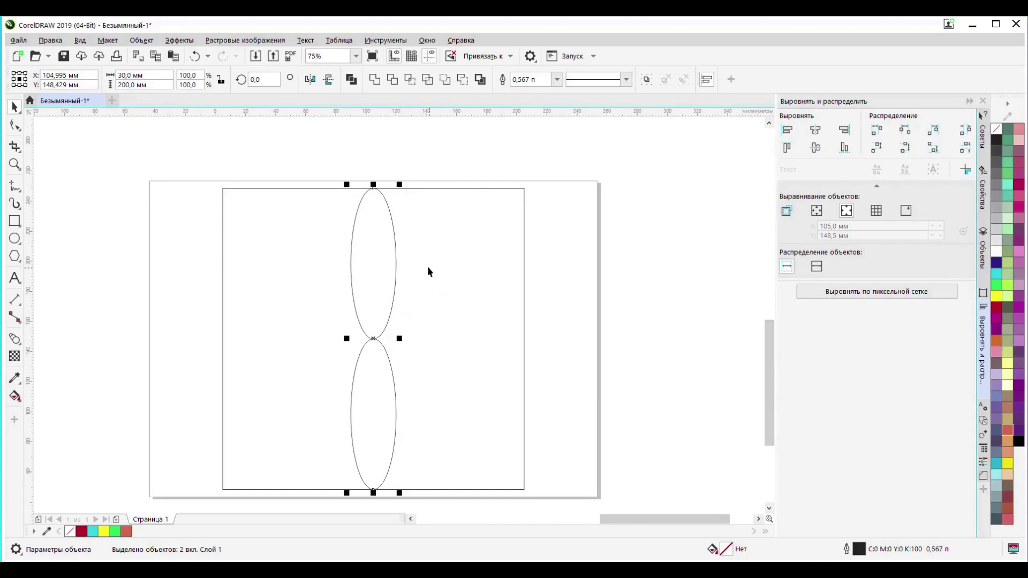
right_click(371, 299)
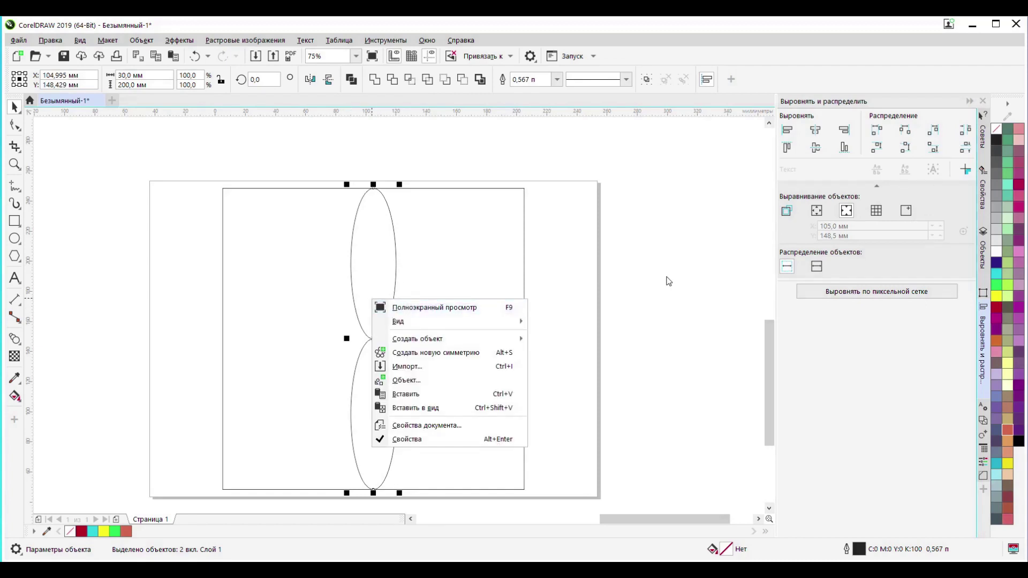
click(984, 243)
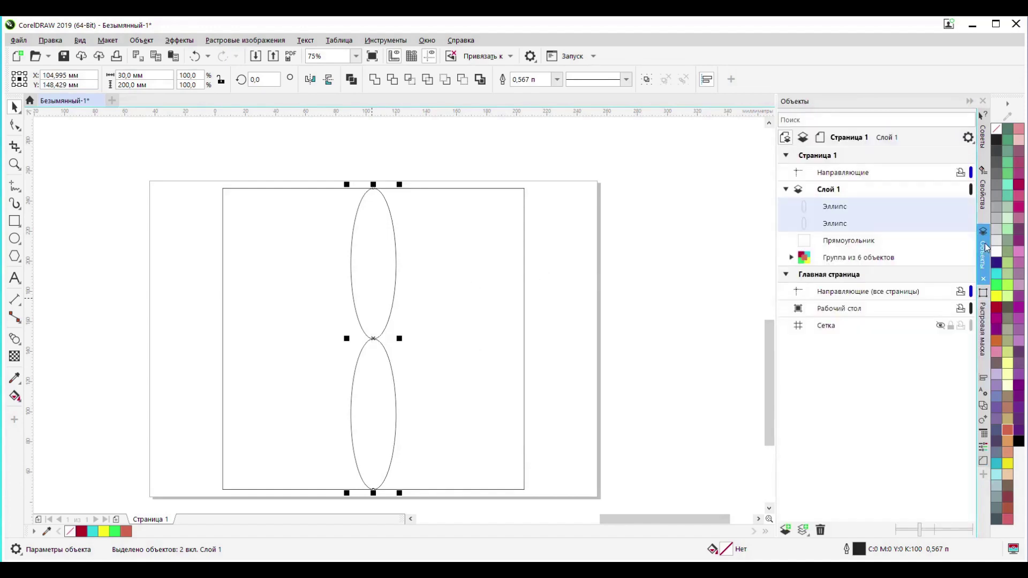
right_click(841, 221)
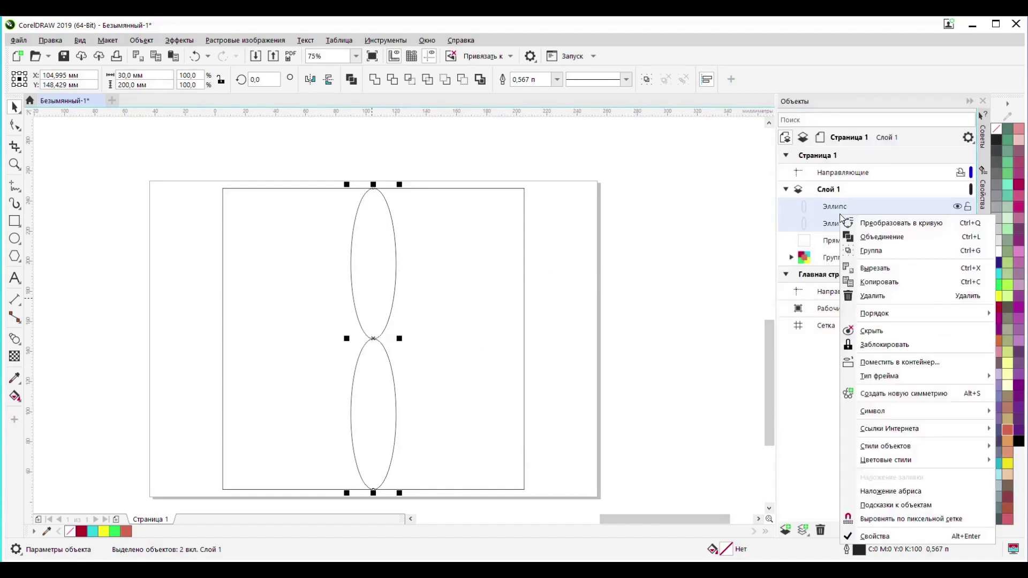
click(882, 252)
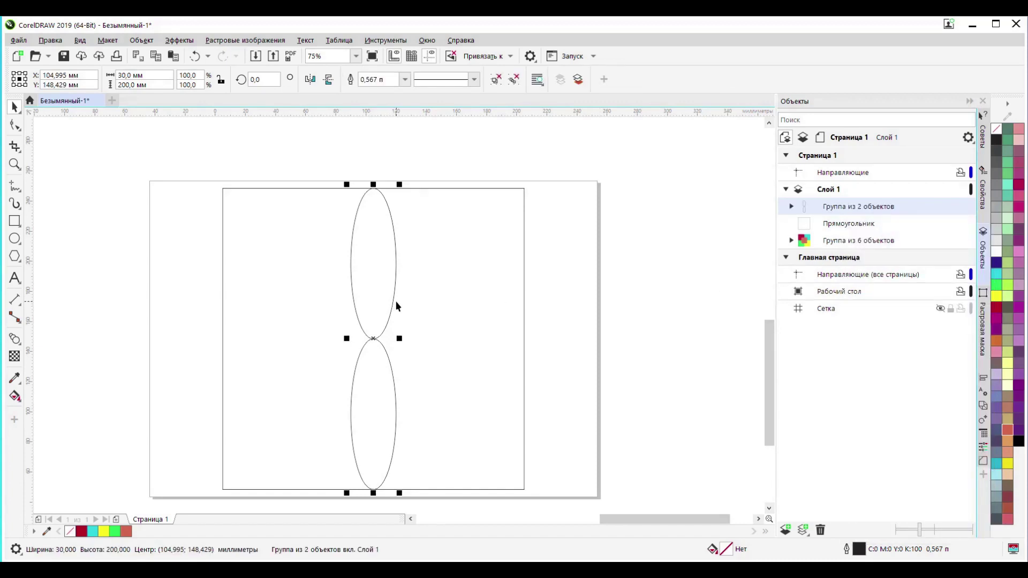
Rotate copies of the ellipse pair about its centre in 30° increments, making a twelve-petal flower inside the square.
click(373, 339)
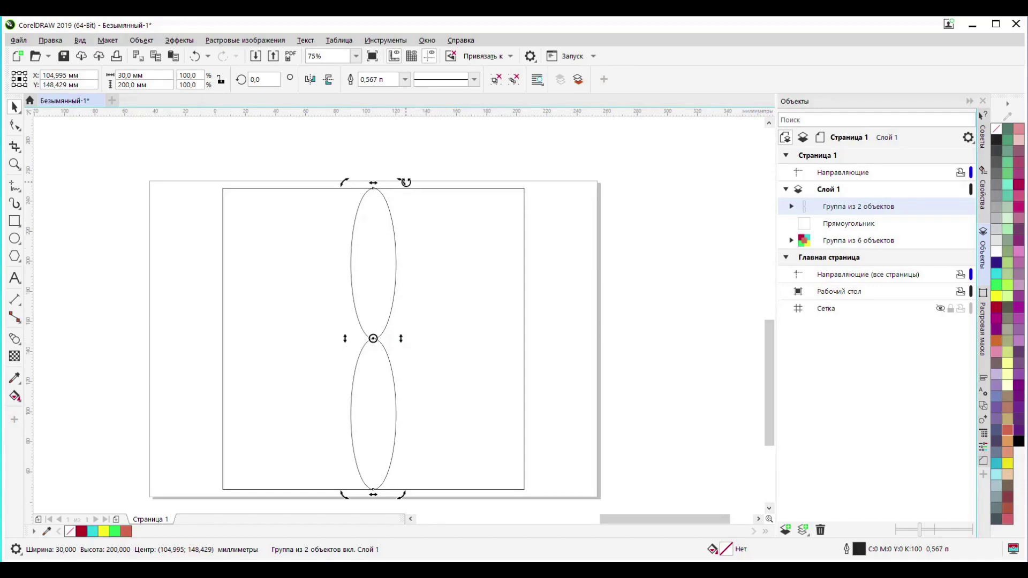
drag(405, 182, 472, 482)
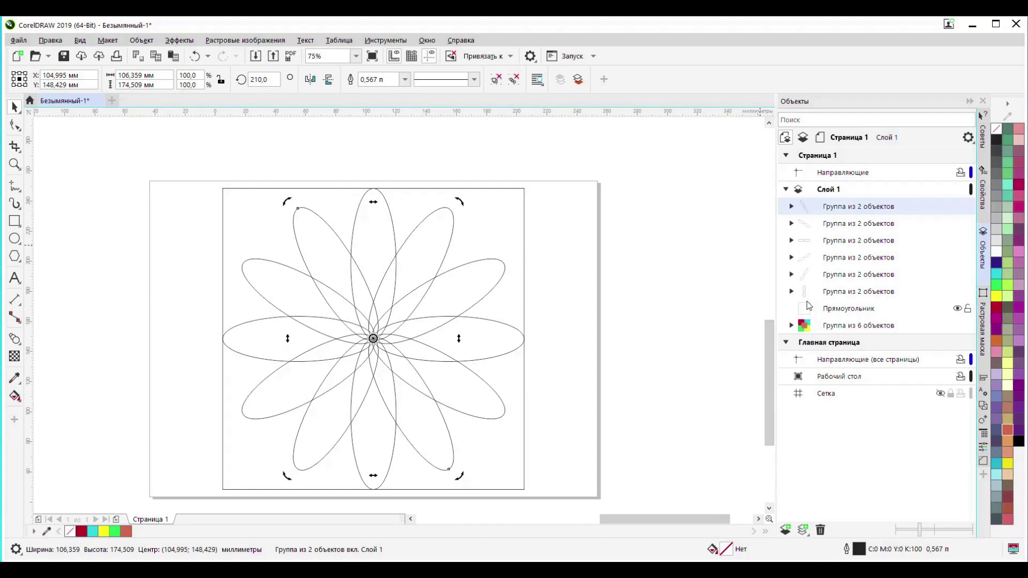
Fill the vertical ellipse pair with red (C0 M100 Y100 K0).
click(393, 337)
click(393, 224)
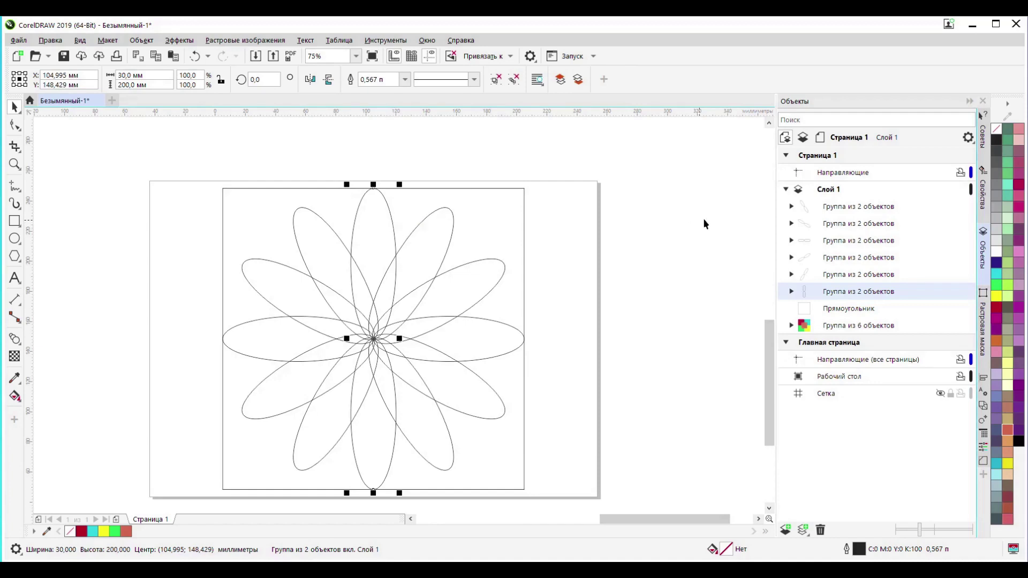
click(996, 308)
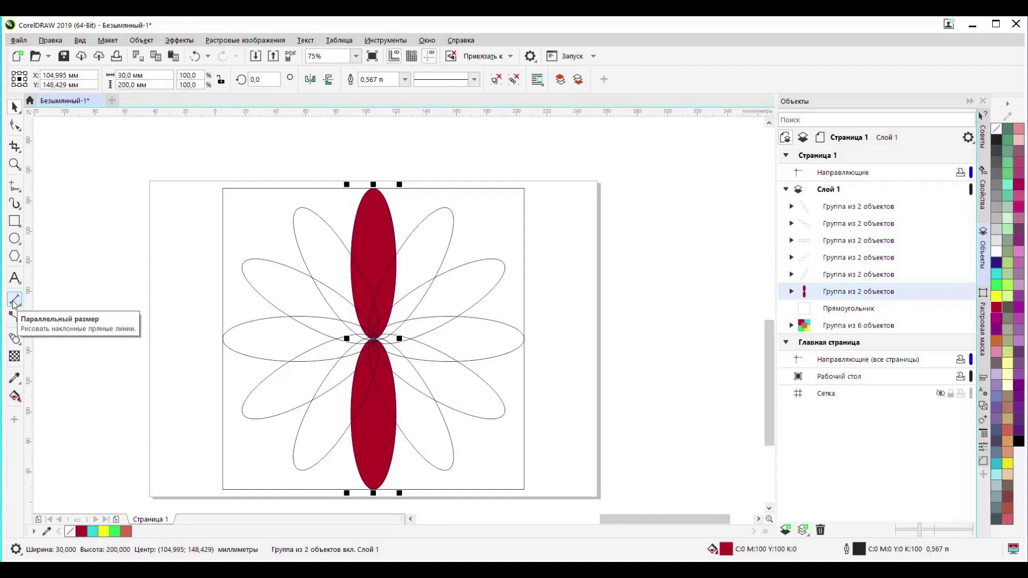
Apply a horizontal linear gradient across the vertical ellipse pair, running from red to light pink (C0 M30 Y14 K0).
click(15, 397)
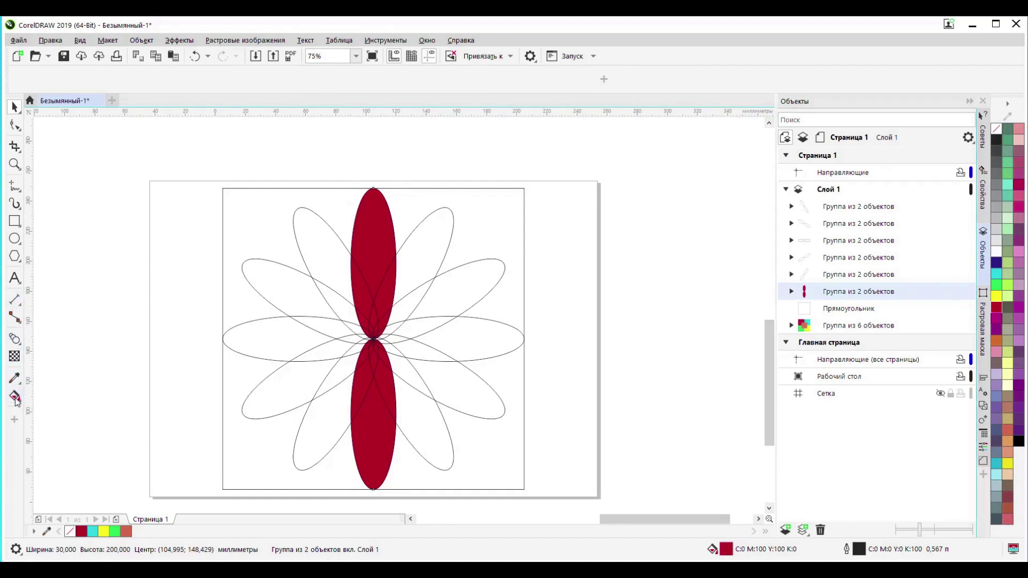
scroll(372, 339, up, 4)
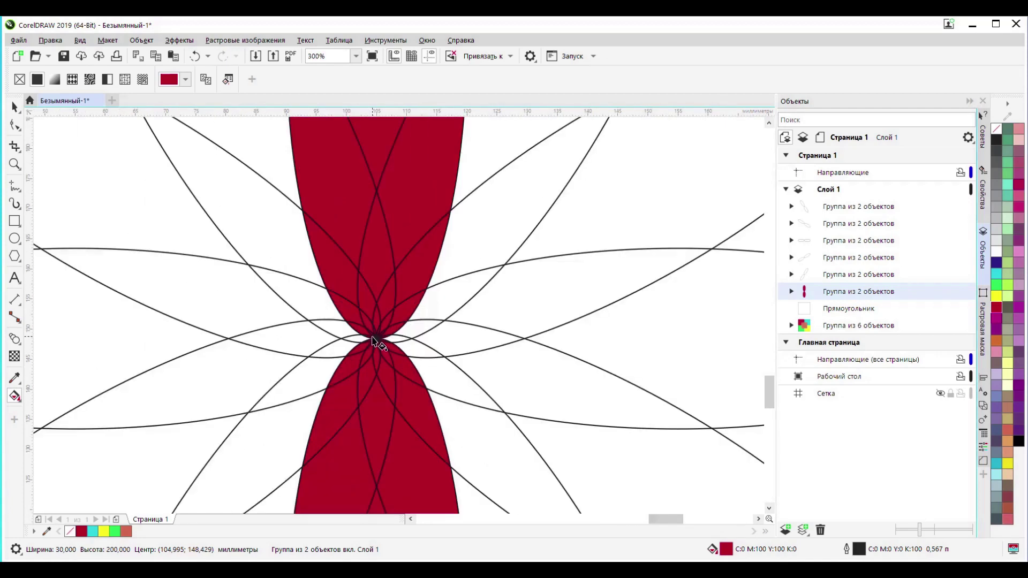
drag(303, 330, 439, 330)
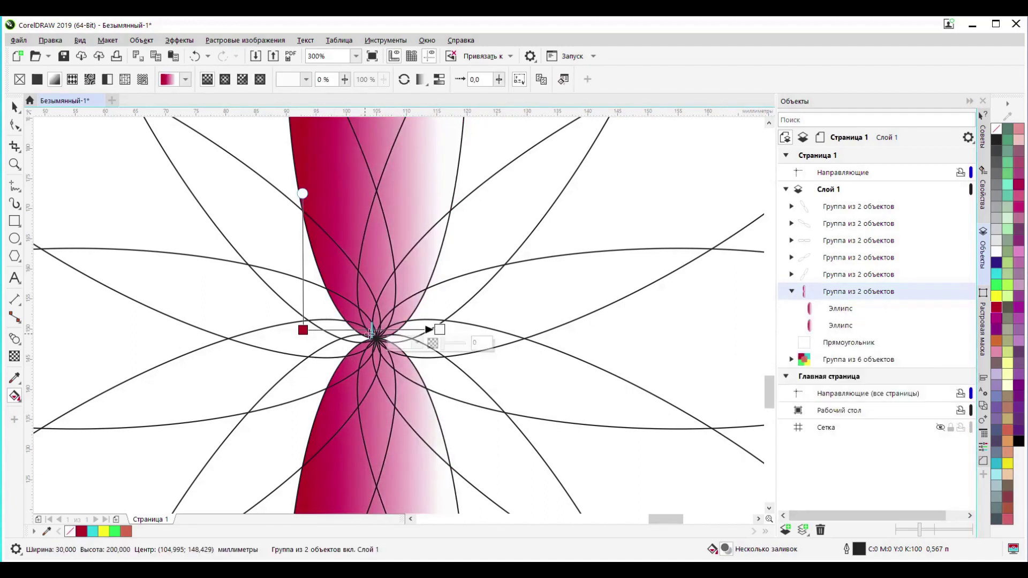
click(439, 330)
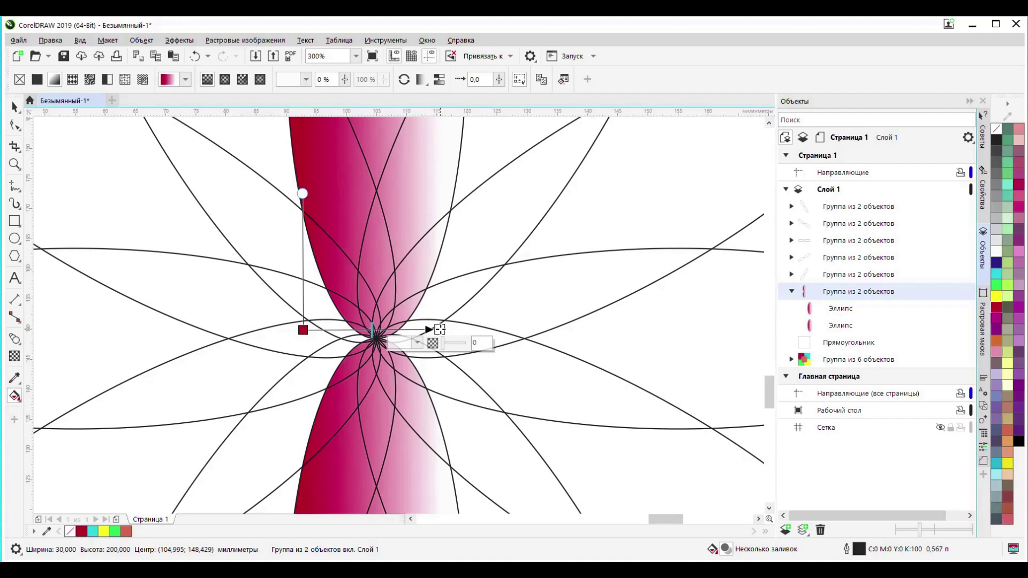
click(418, 343)
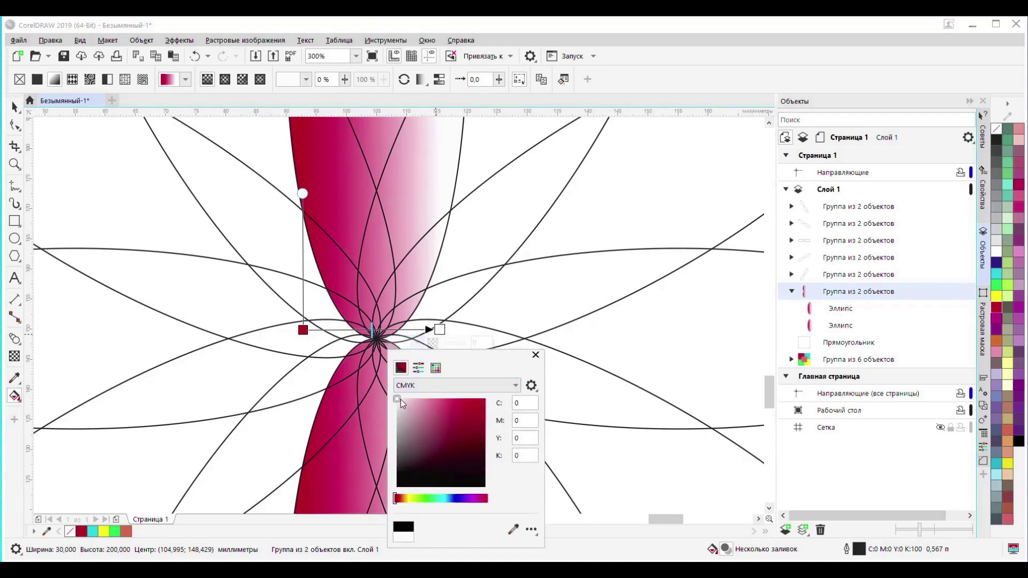
drag(403, 399, 425, 400)
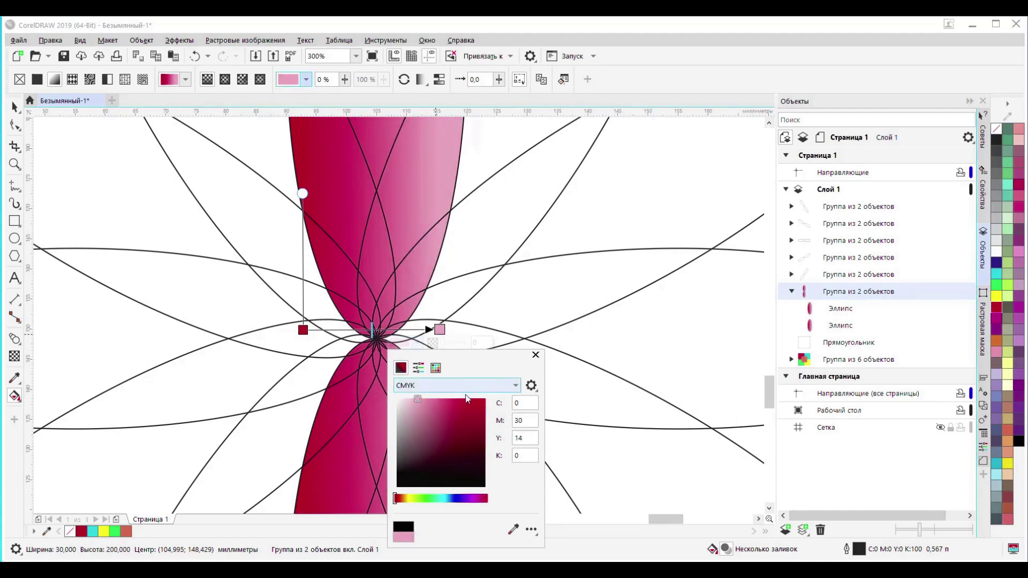
click(539, 355)
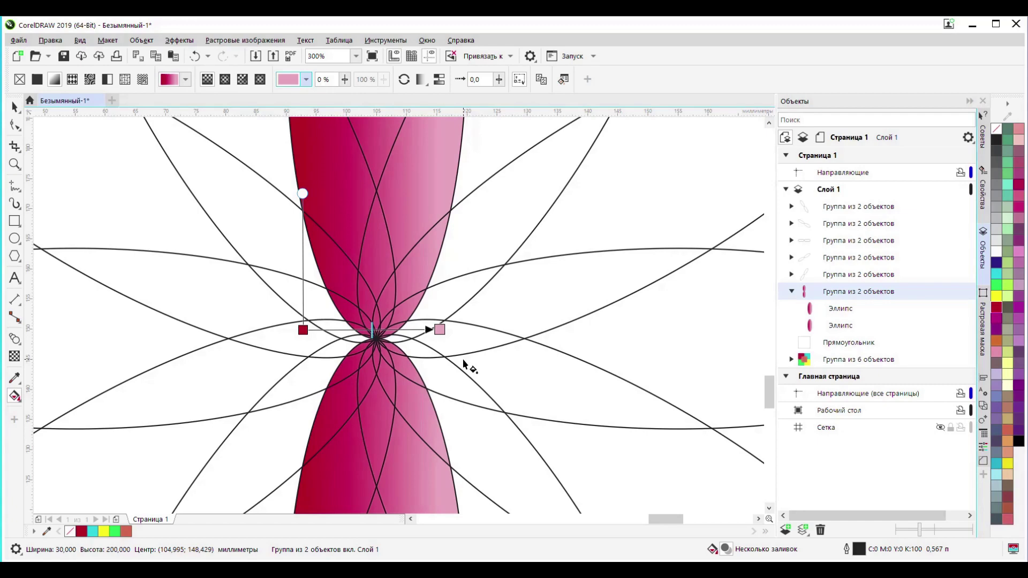
Apply a black-to-white linear gradient across the width of the ellipse pair tilted just clockwise of the vertical one.
scroll(466, 366, down, 2)
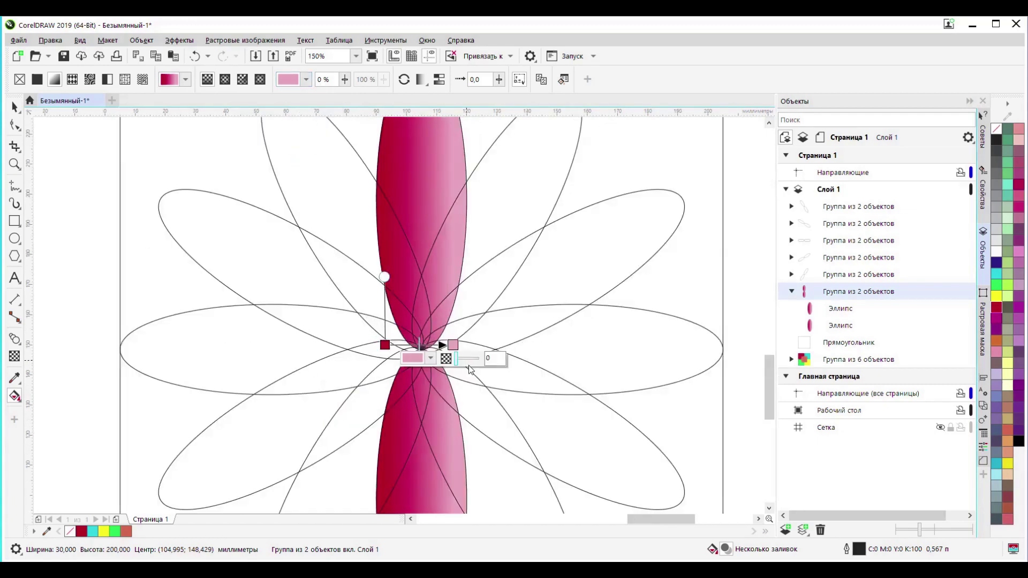
scroll(470, 370, down, 2)
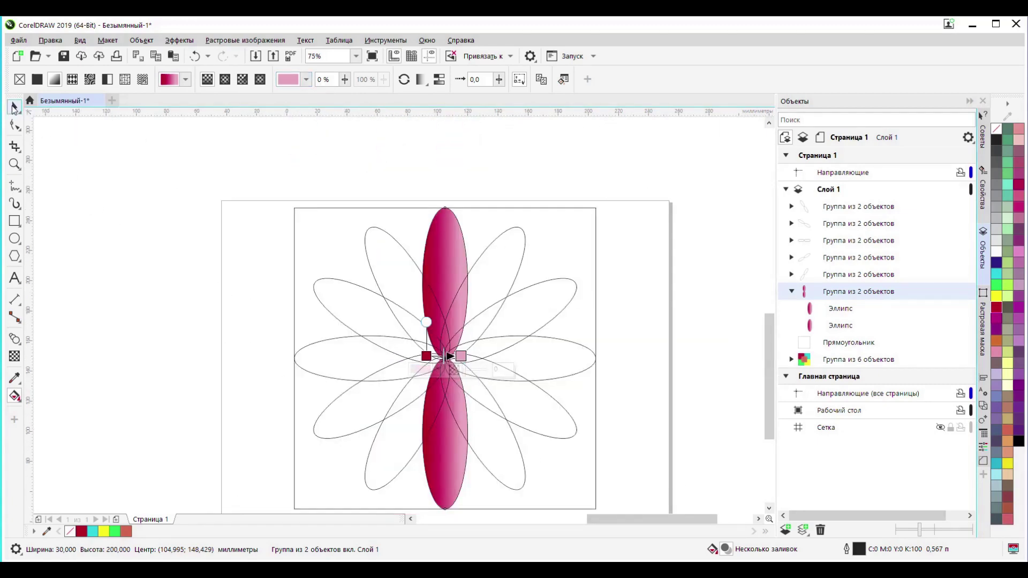
click(14, 108)
drag(281, 377, 176, 355)
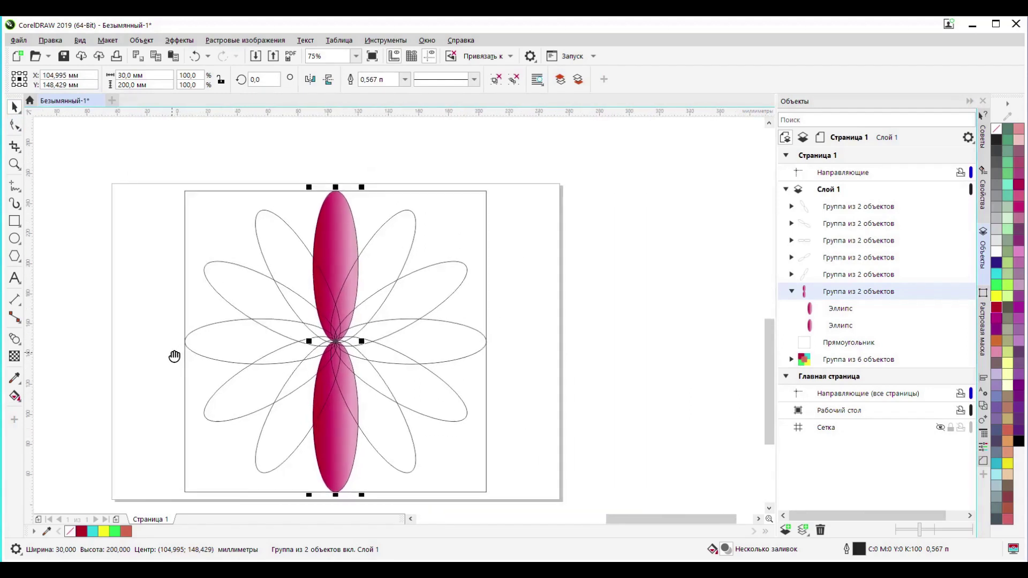
click(411, 248)
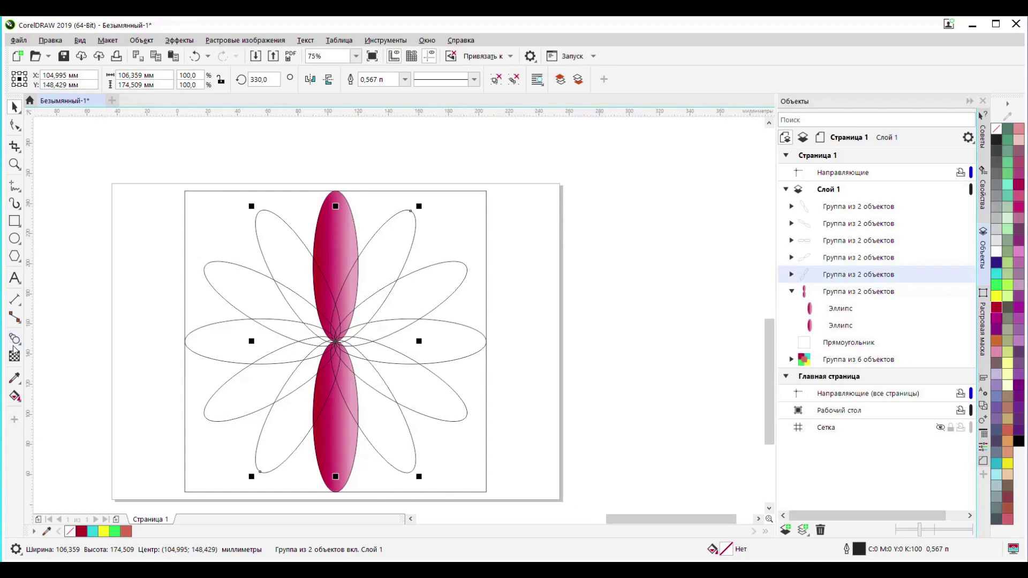
click(10, 398)
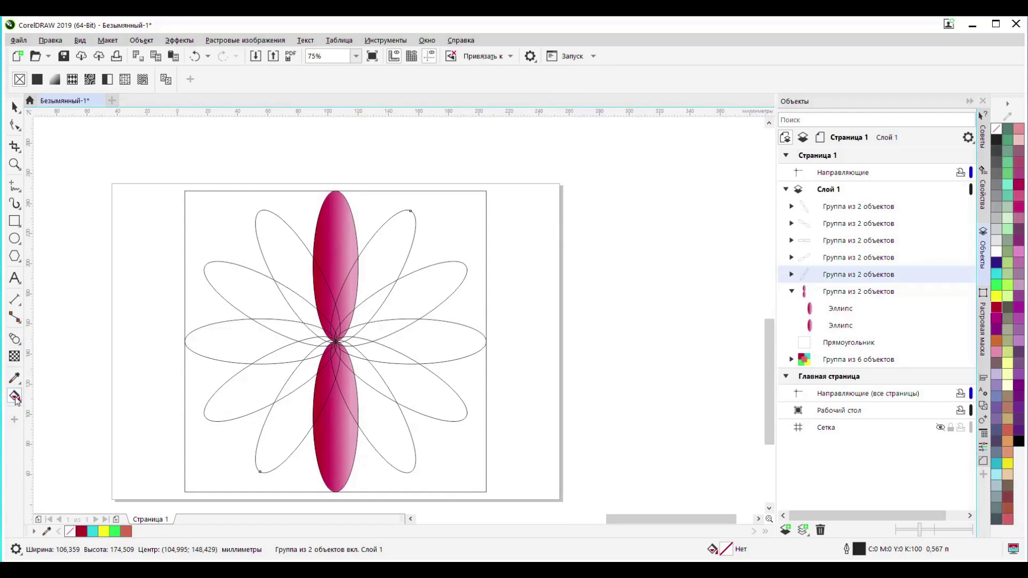
scroll(316, 352, up, 4)
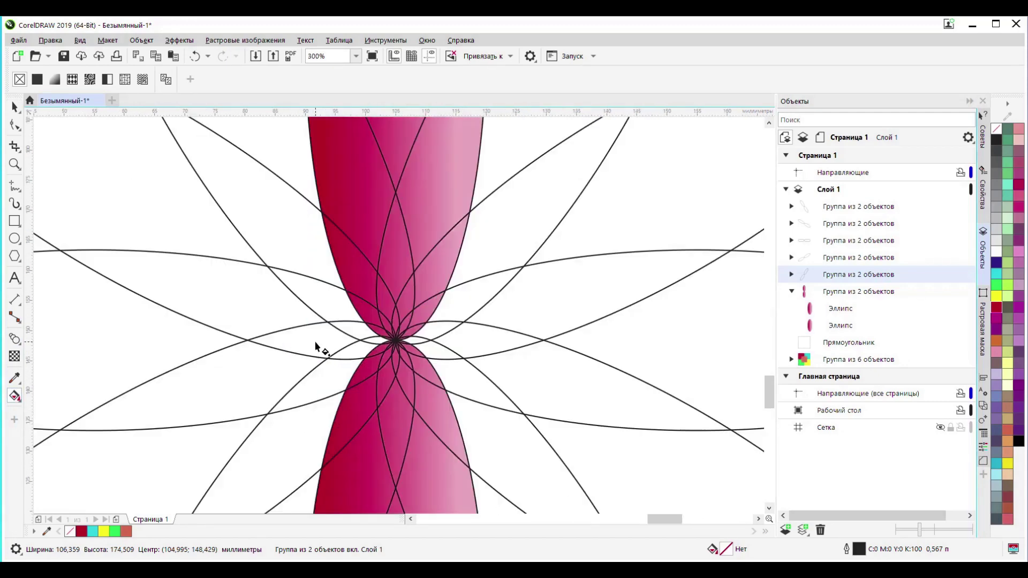
scroll(335, 329, down, 2)
drag(339, 335, 344, 375)
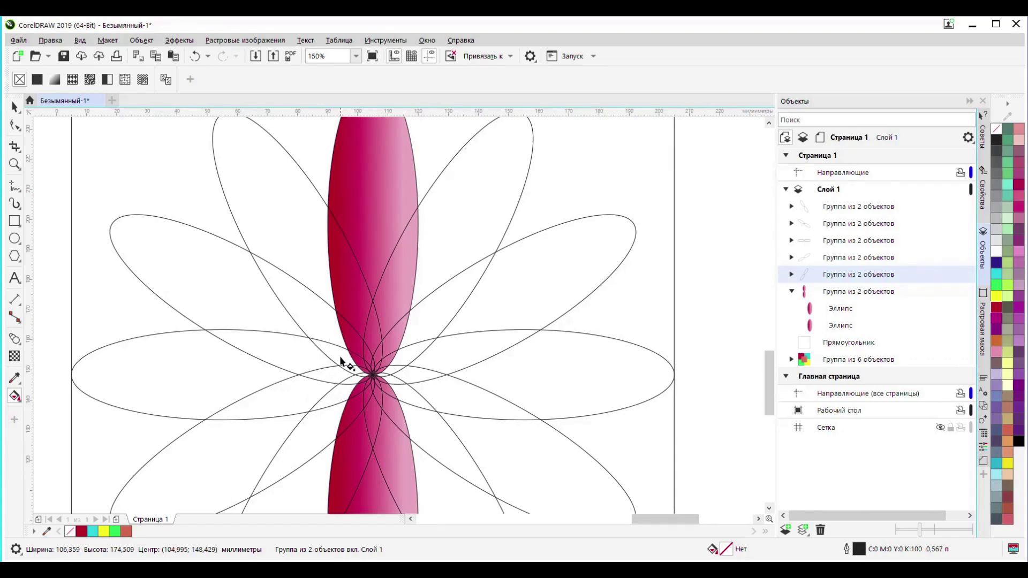
click(356, 371)
drag(391, 386, 418, 386)
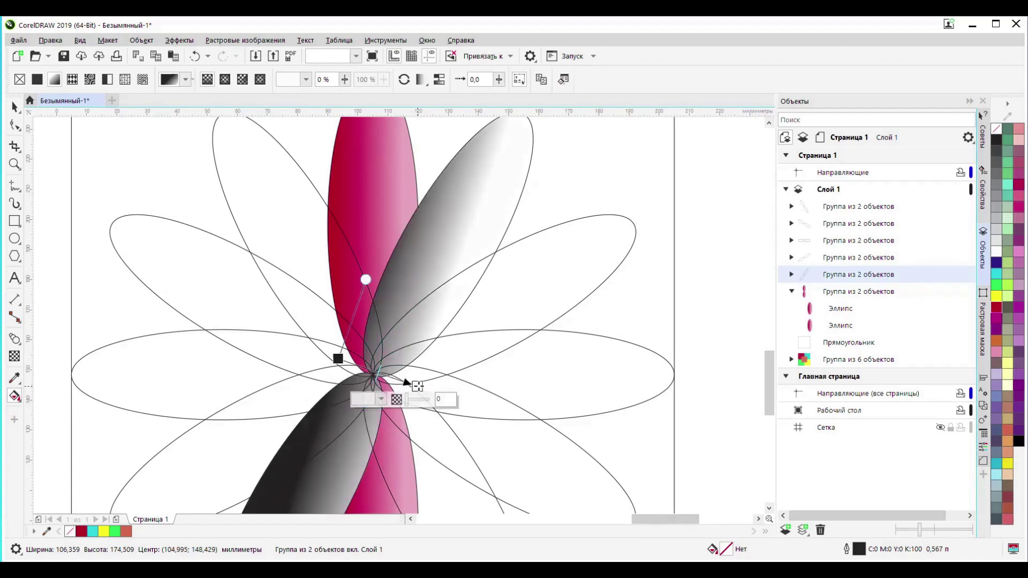
Adjust the tilted pair's gradient direction so it runs perpendicular to the petals and shades both ellipses evenly.
scroll(462, 411, down, 4)
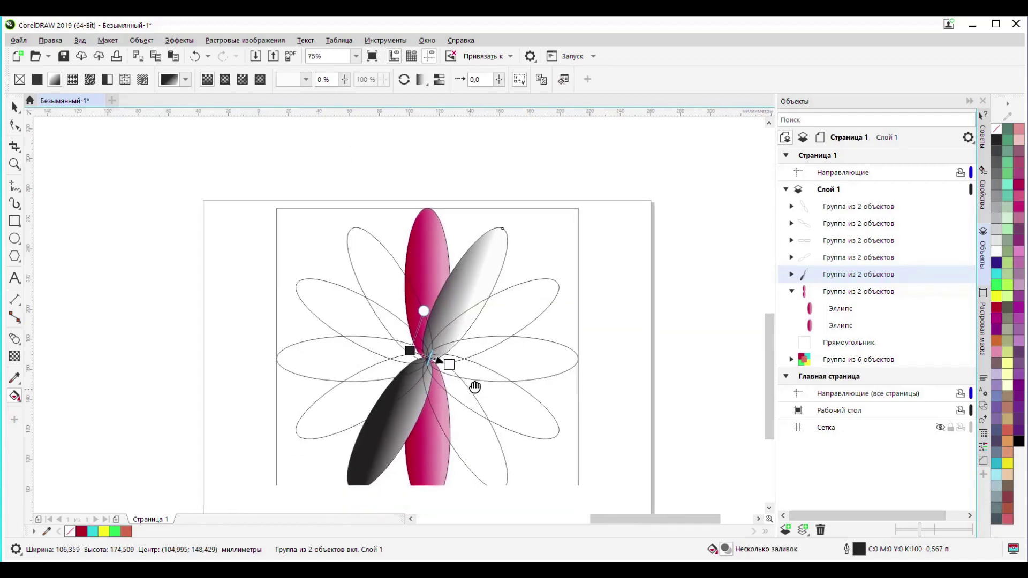
drag(438, 320, 440, 329)
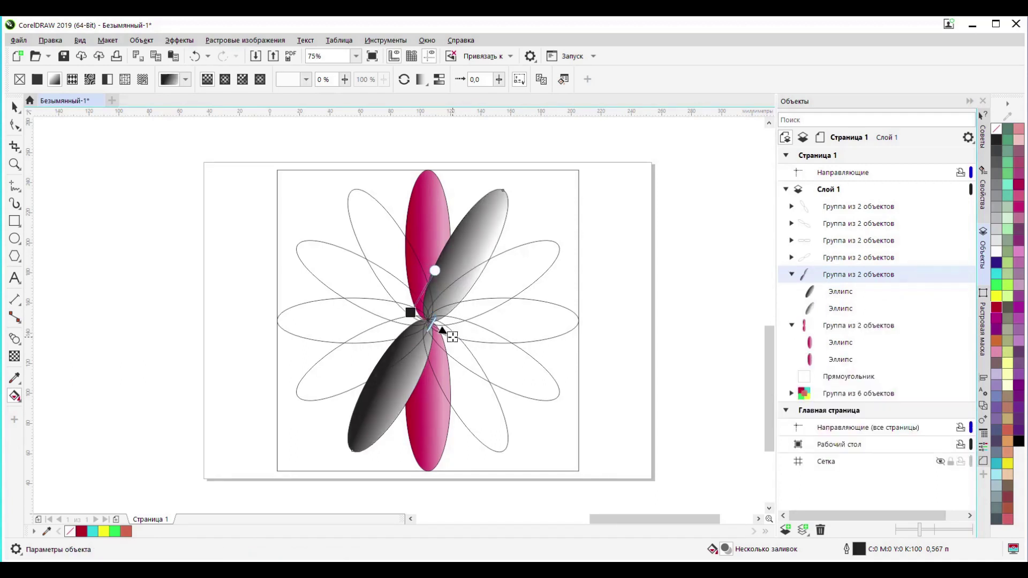
click(452, 336)
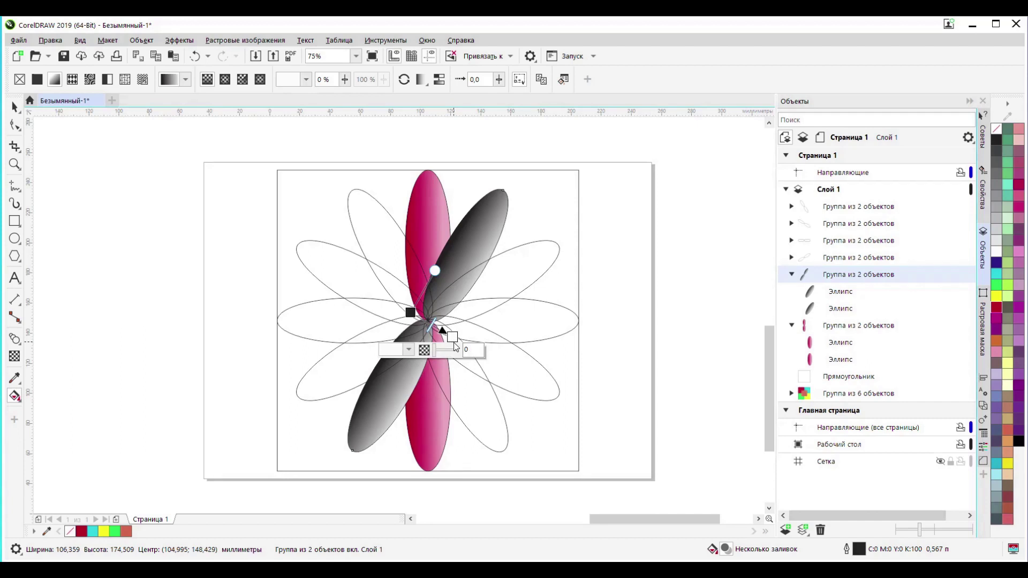
Change the start colour of the tilted pair's gradient from black to a bright, saturated yellow.
scroll(438, 340, up, 3)
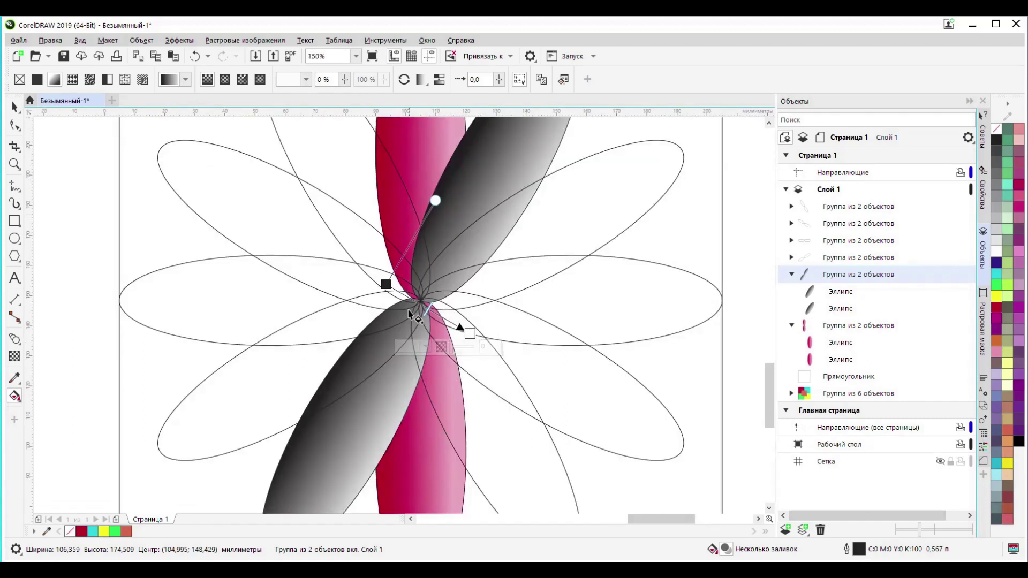
click(386, 285)
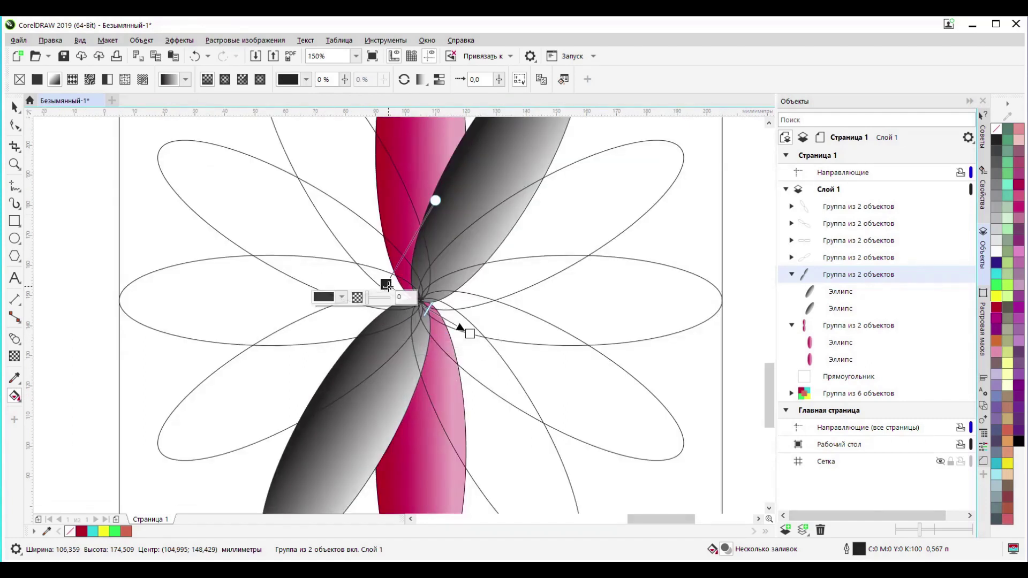
click(342, 298)
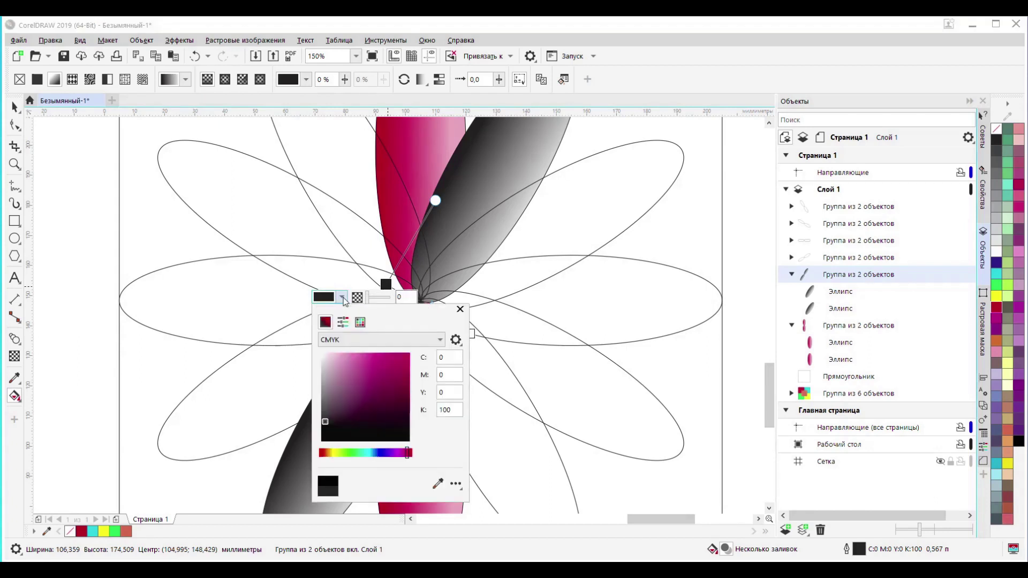
click(336, 454)
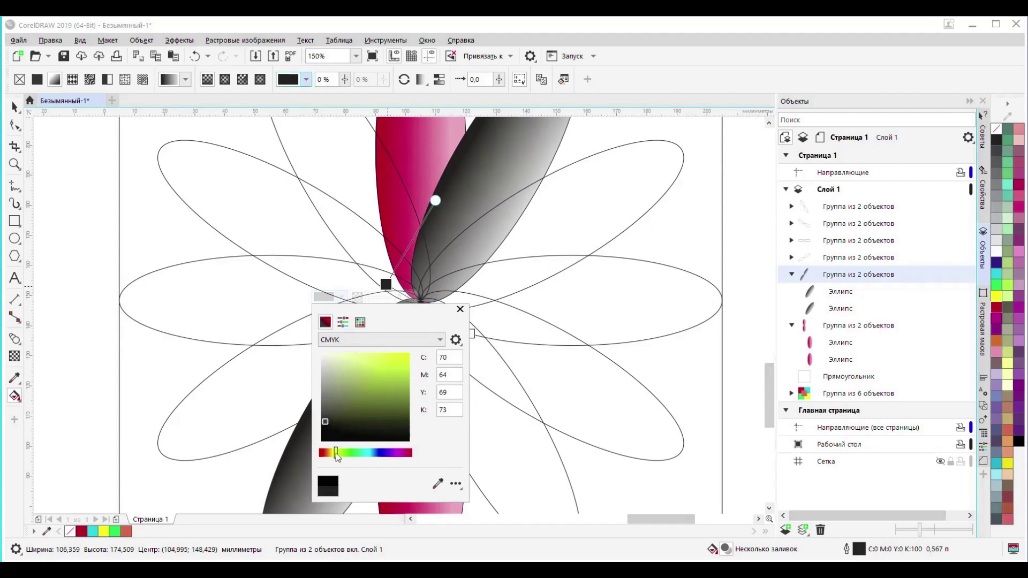
drag(338, 455, 335, 458)
mouse_move(325, 423)
mouse_down()
mouse_move(392, 395)
mouse_move(410, 356)
mouse_up()
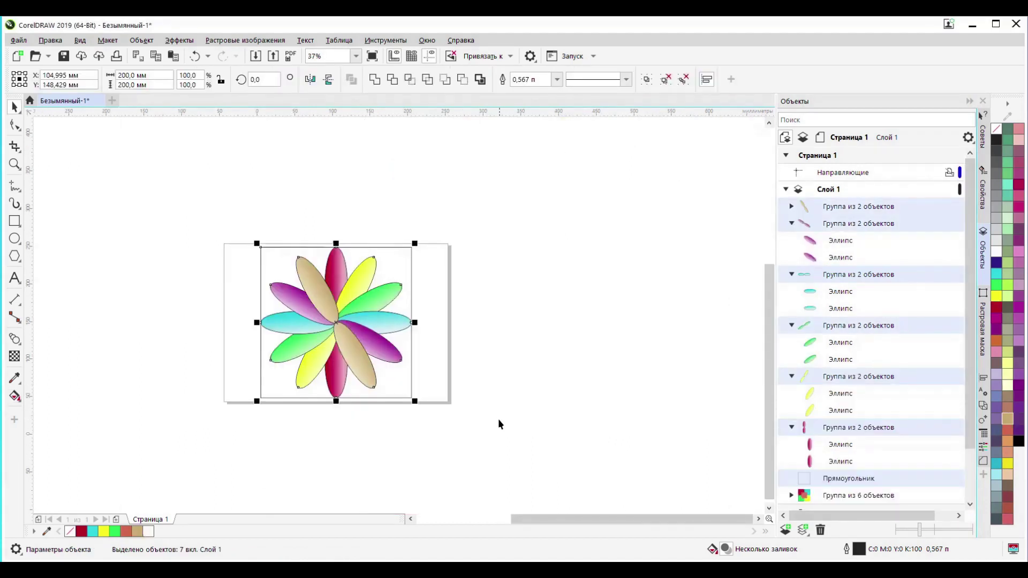
Remove the outline from all the selected flower petals and the enclosing square.
double_click(857, 551)
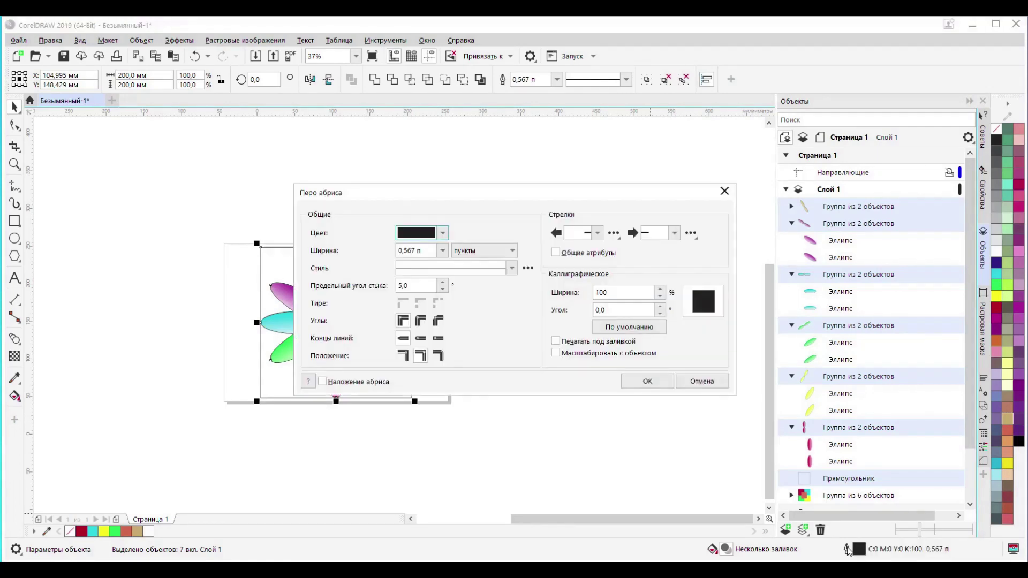
click(444, 235)
click(430, 417)
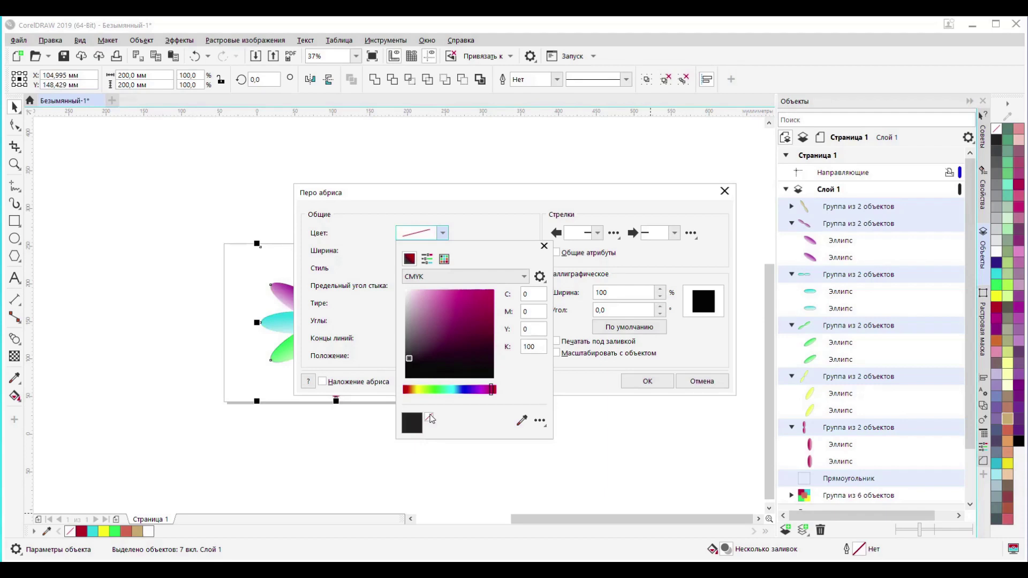
click(544, 245)
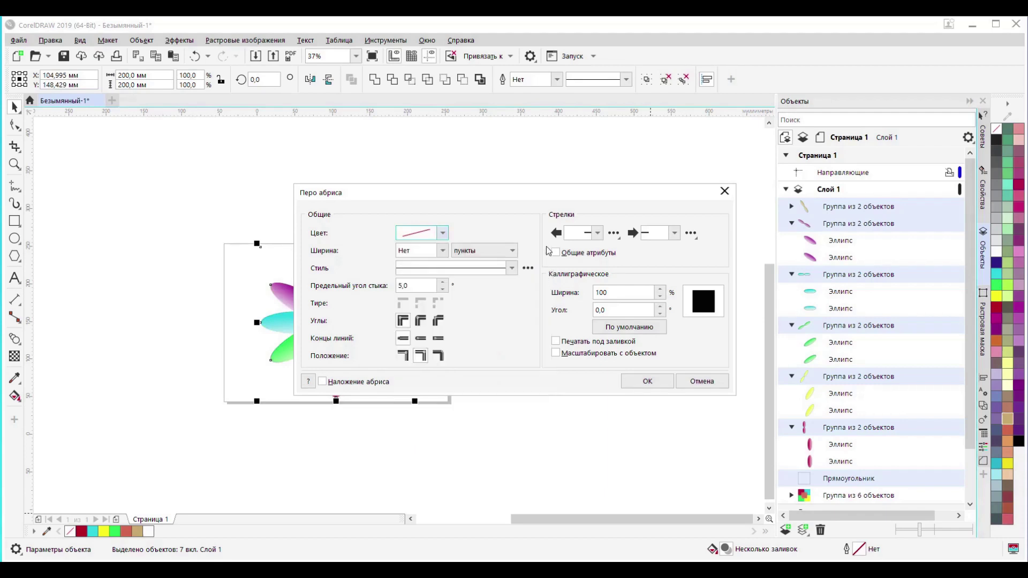
click(642, 383)
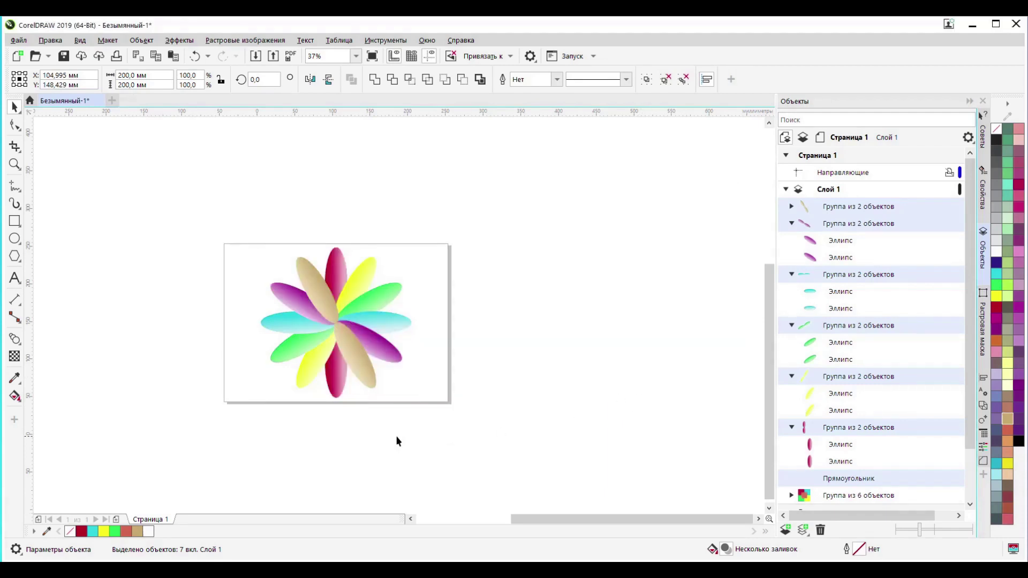
Select the whole flower together with its enclosing square and group them.
drag(248, 210, 432, 436)
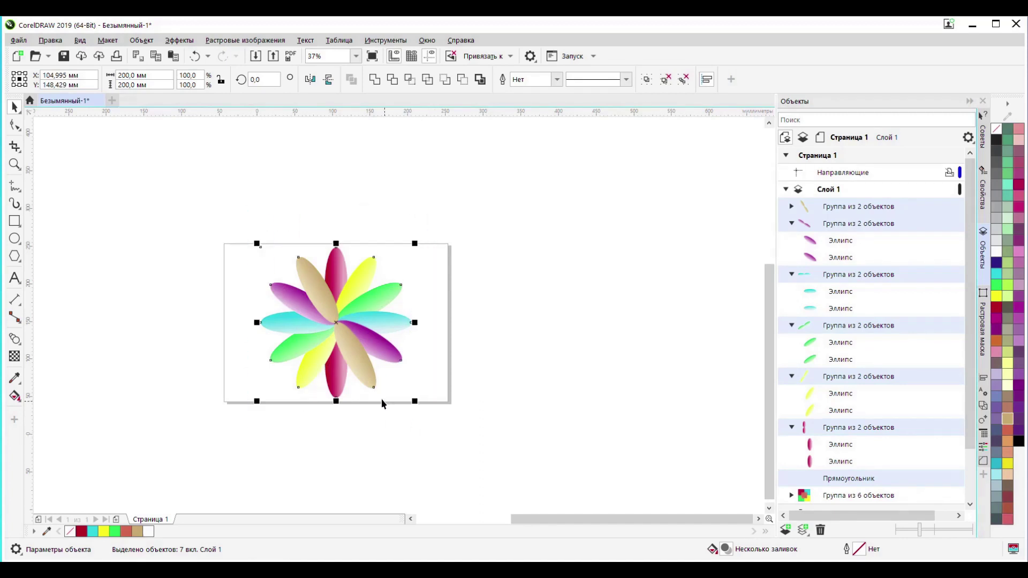
right_click(342, 345)
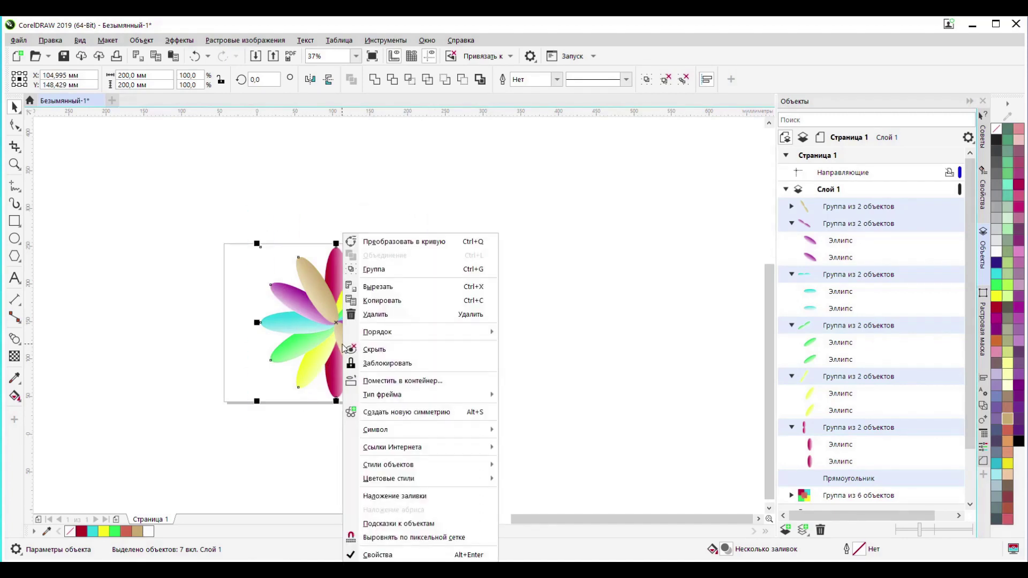
click(378, 271)
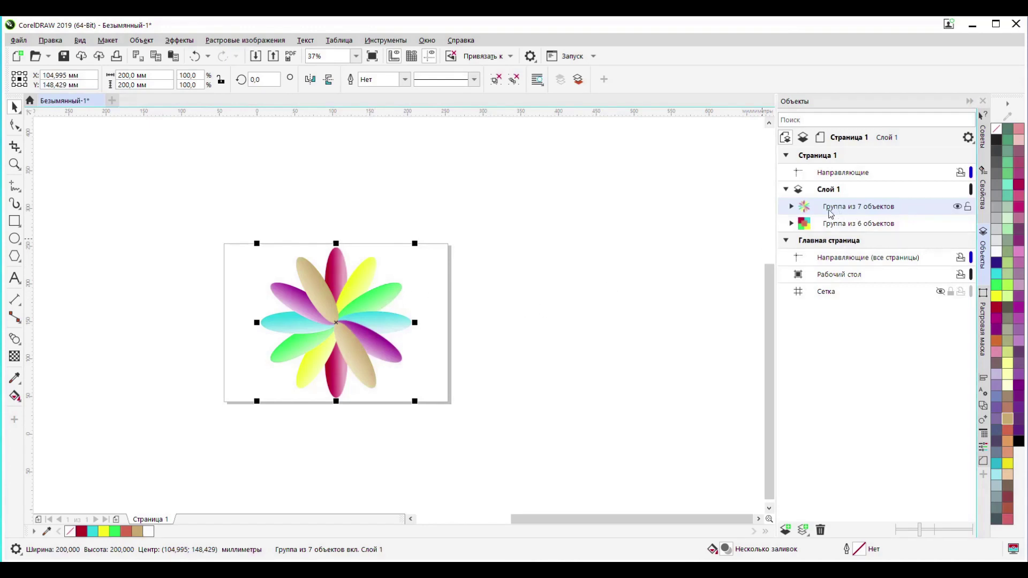
Move the flower group off the page opposite the squares, and shift the squares group outward to about X -1242 mm, Y 613 mm.
scroll(446, 388, down, 3)
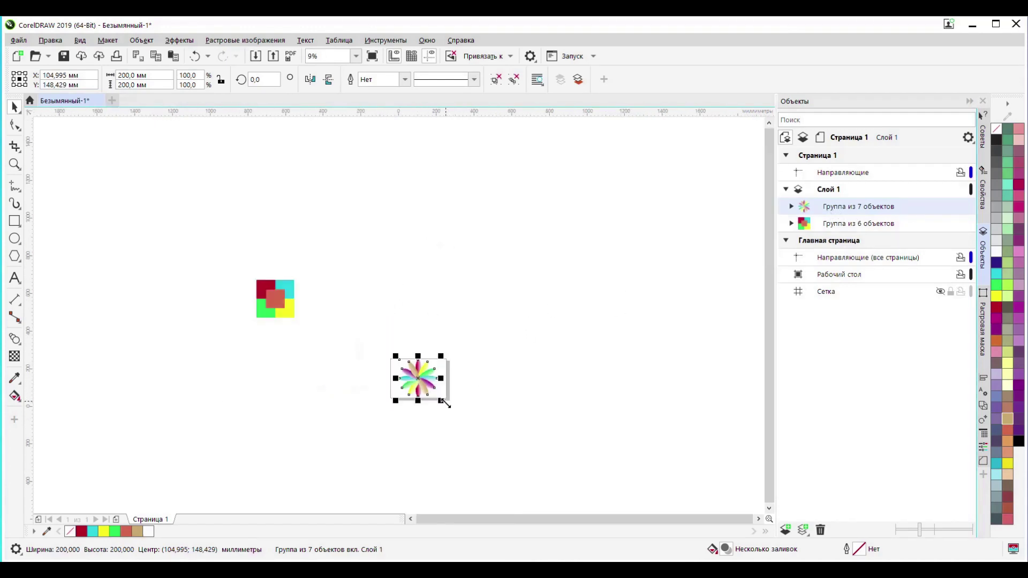
drag(419, 380, 705, 303)
drag(638, 374, 480, 368)
scroll(598, 355, down, 2)
drag(307, 323, 254, 322)
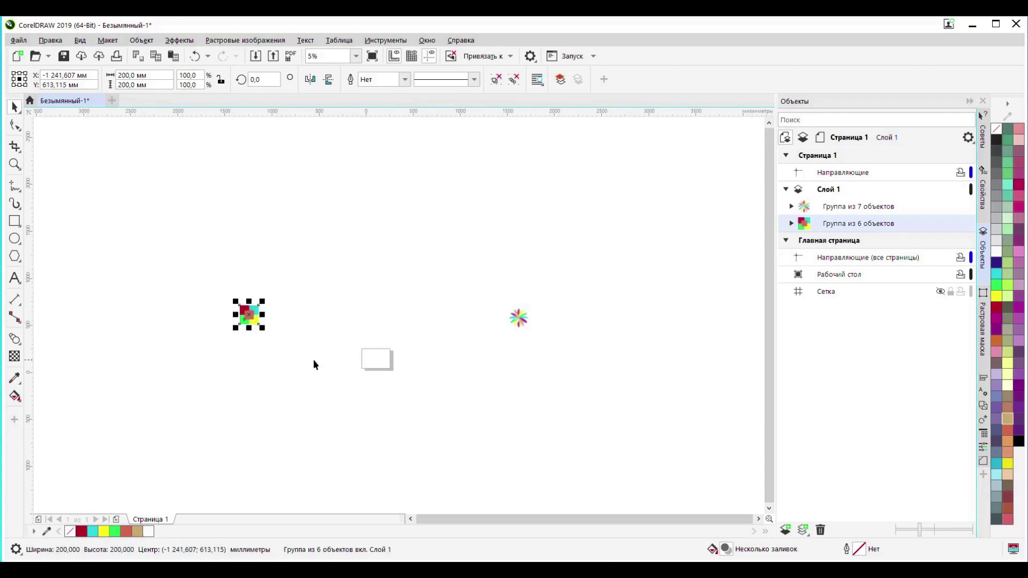
click(317, 390)
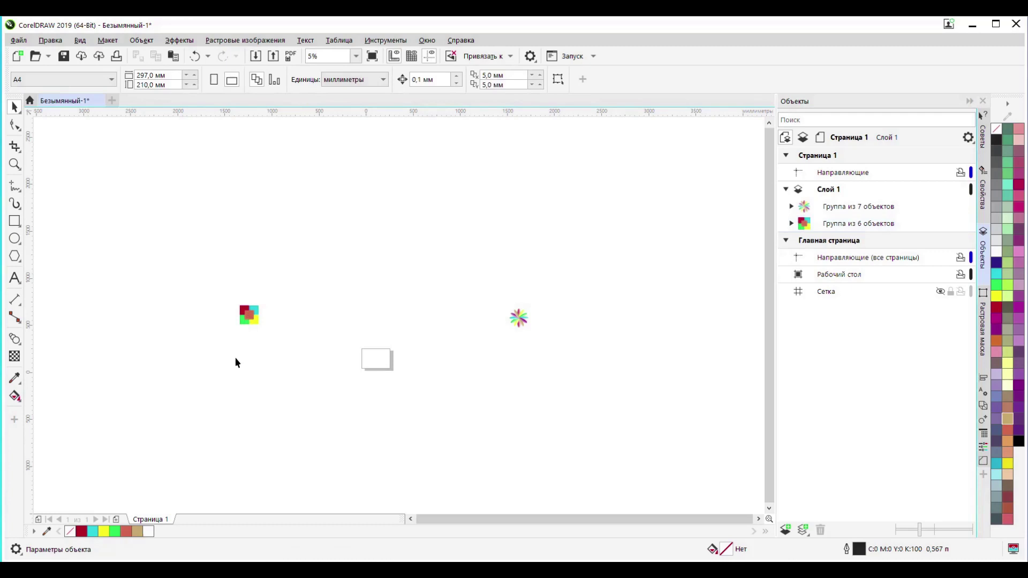
Blend the coloured squares group into the flower group with 20 intermediate steps.
click(18, 345)
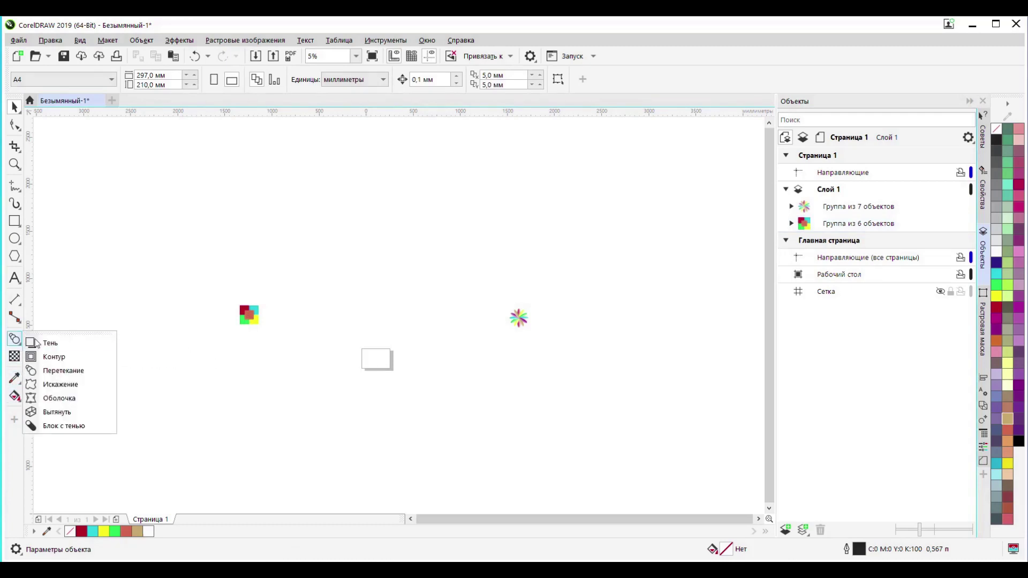
click(56, 370)
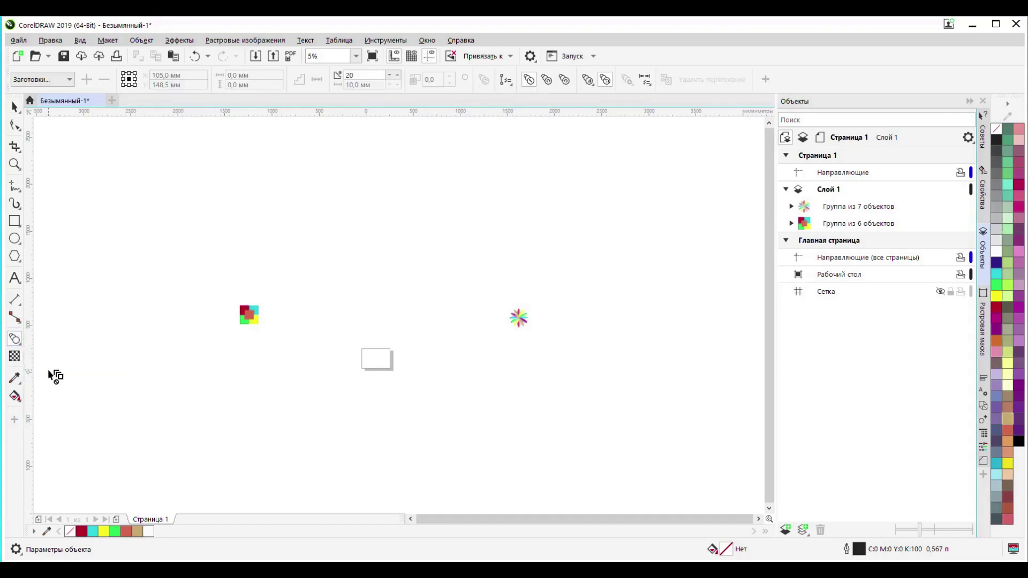
click(251, 319)
drag(251, 319, 523, 321)
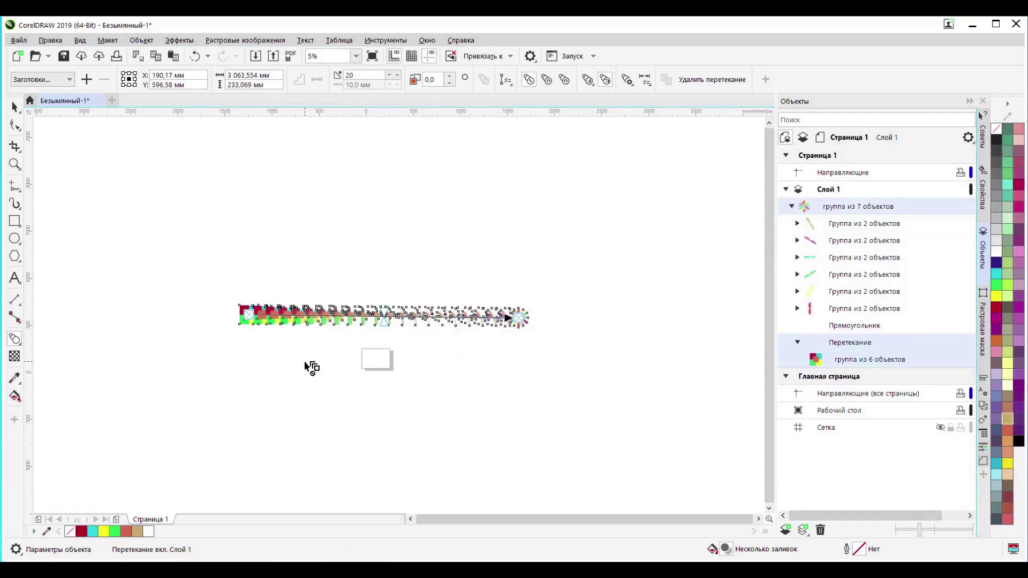
Move the flower end of the blend away from the squares to about X 4396 mm, Y 572 mm, so the intermediate shapes spread apart.
drag(312, 374, 246, 419)
scroll(259, 396, up, 1)
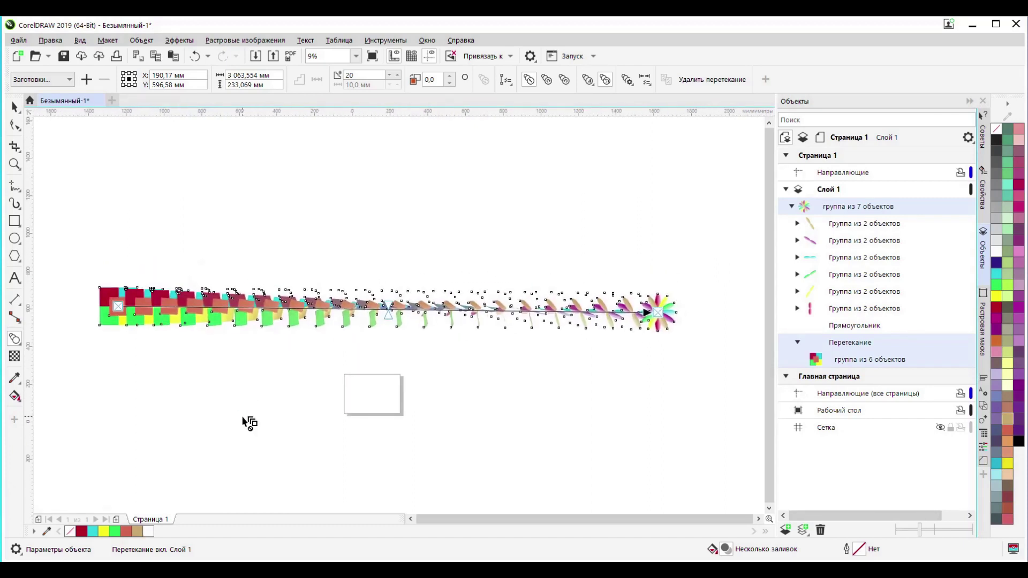
drag(655, 312, 745, 311)
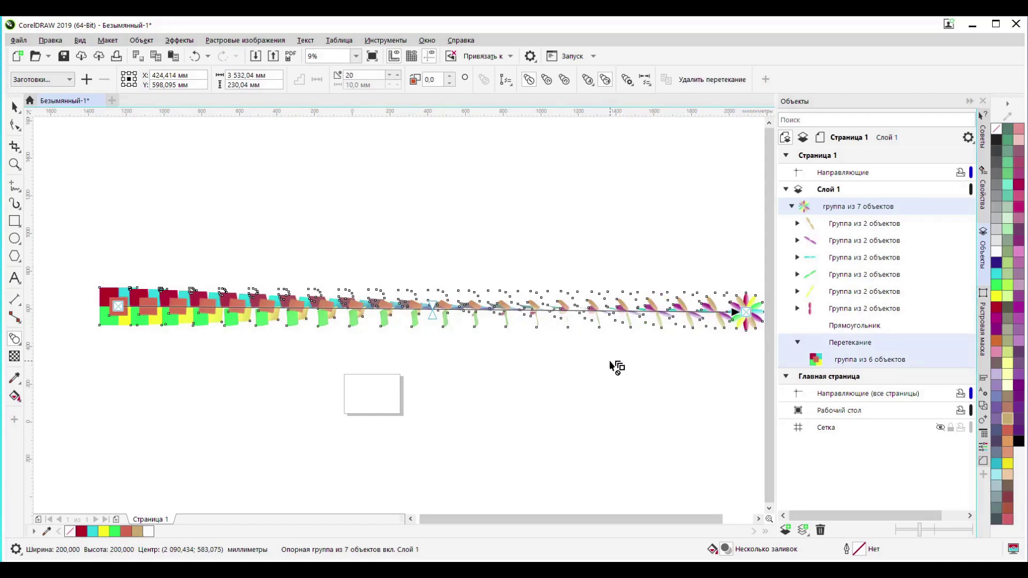
scroll(616, 368, down, 1)
drag(573, 363, 429, 361)
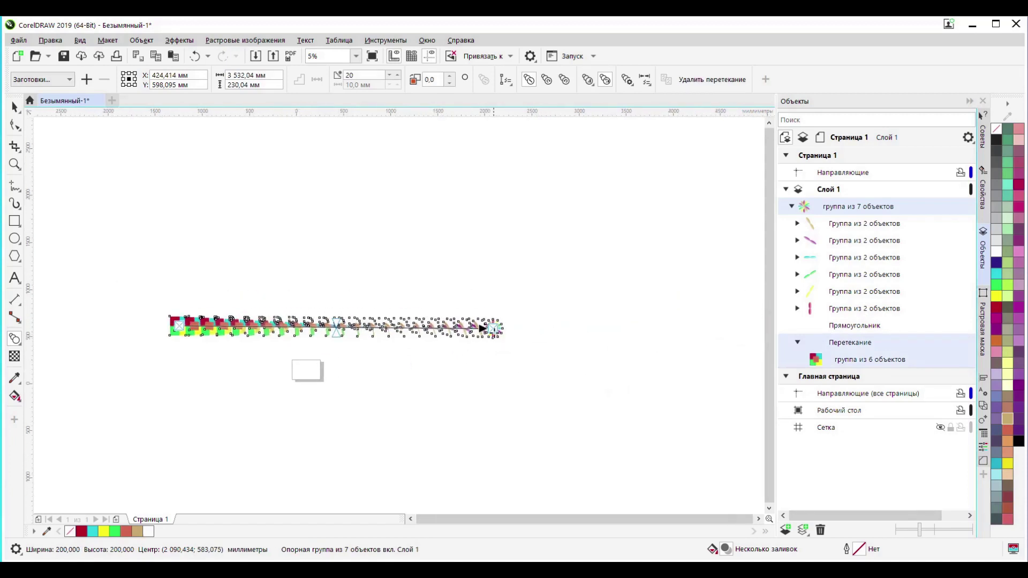
drag(492, 328, 642, 333)
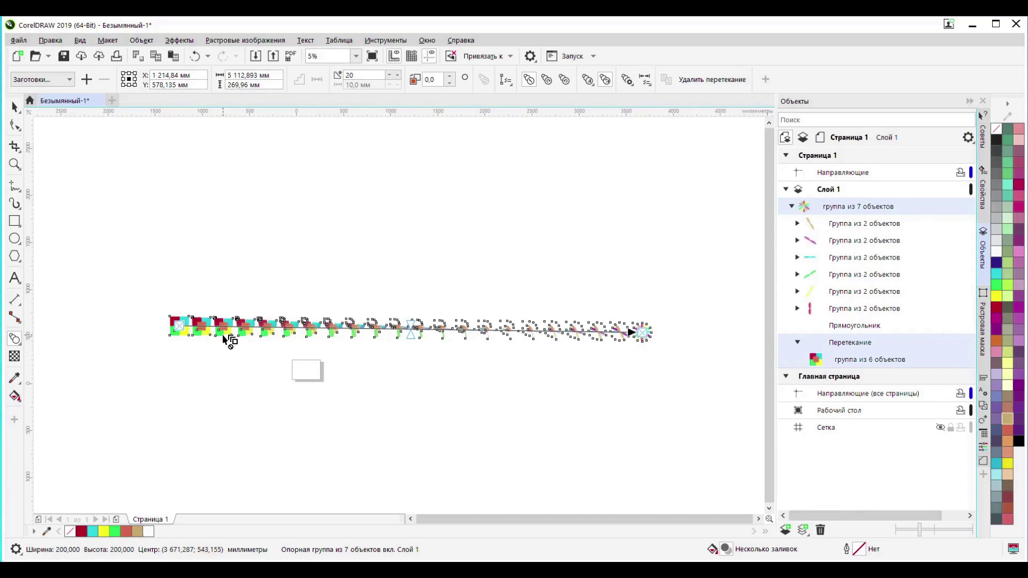
drag(657, 332, 711, 330)
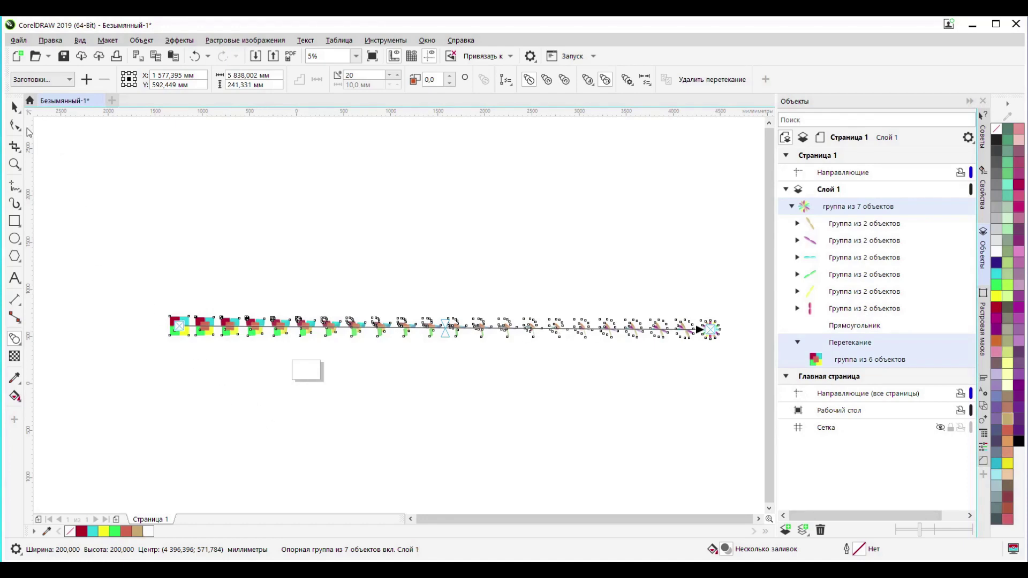
Select the whole blend with the Pick tool and break it apart.
click(18, 108)
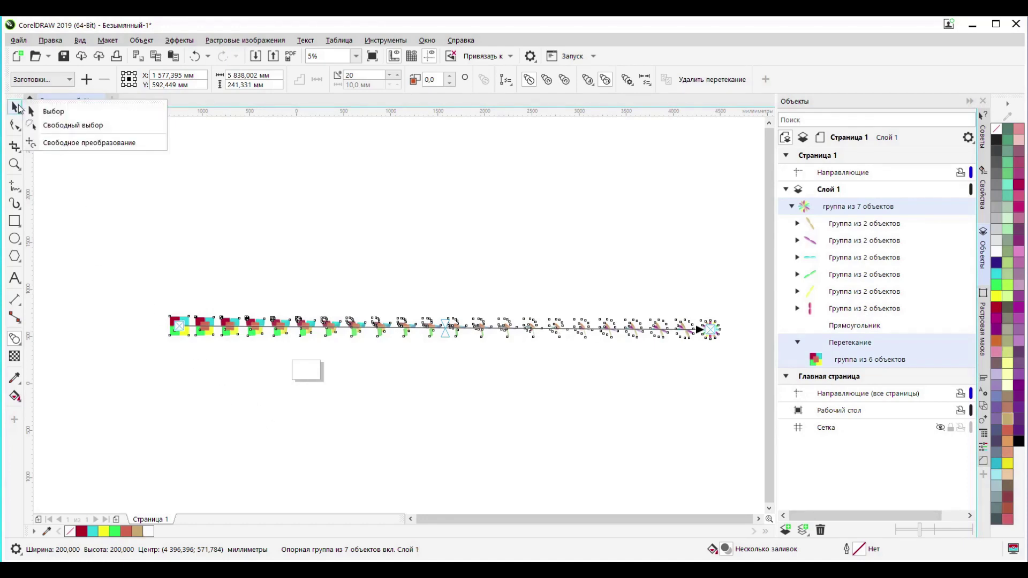
click(52, 111)
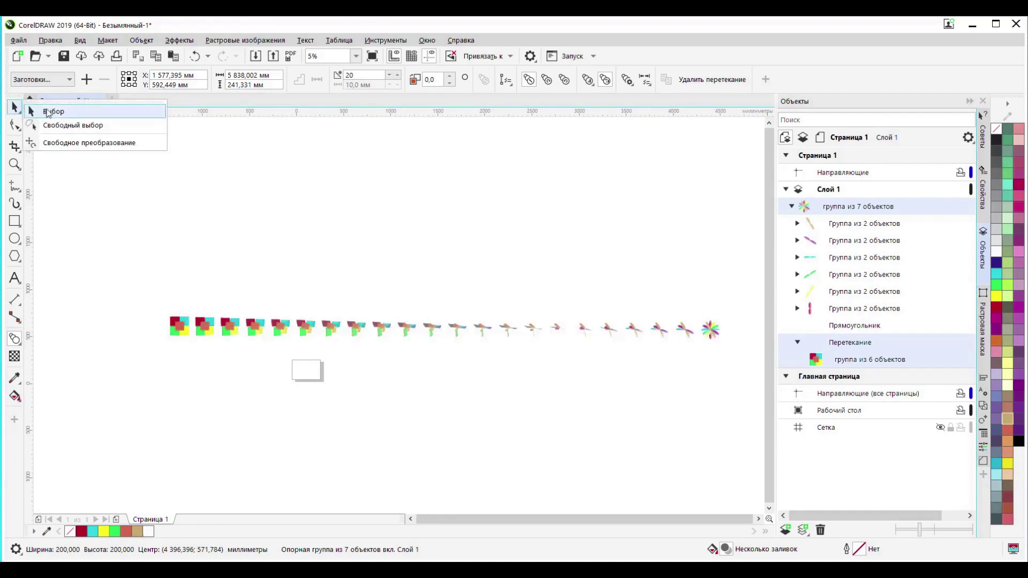
click(202, 413)
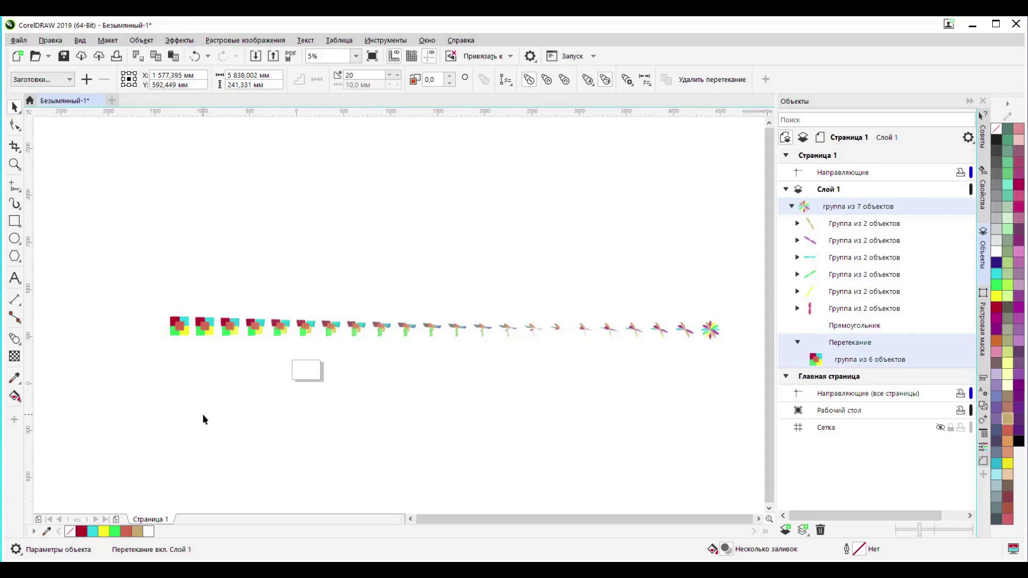
click(181, 330)
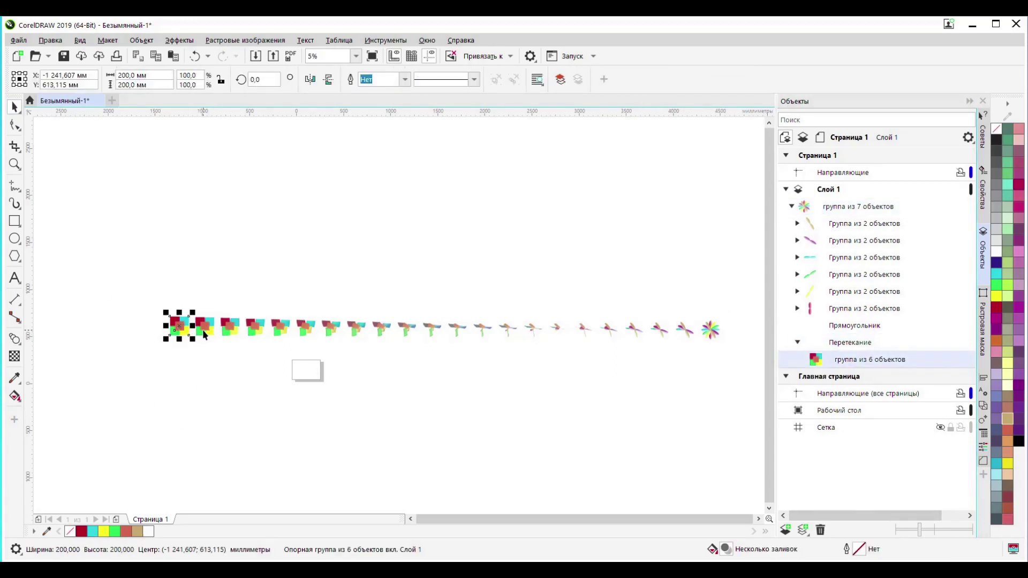
click(203, 330)
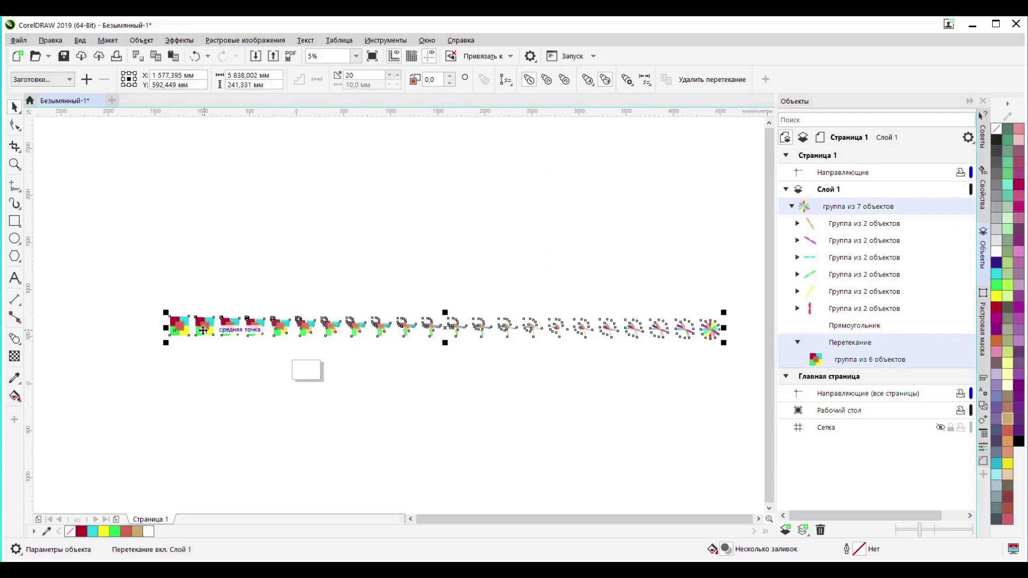
right_click(204, 331)
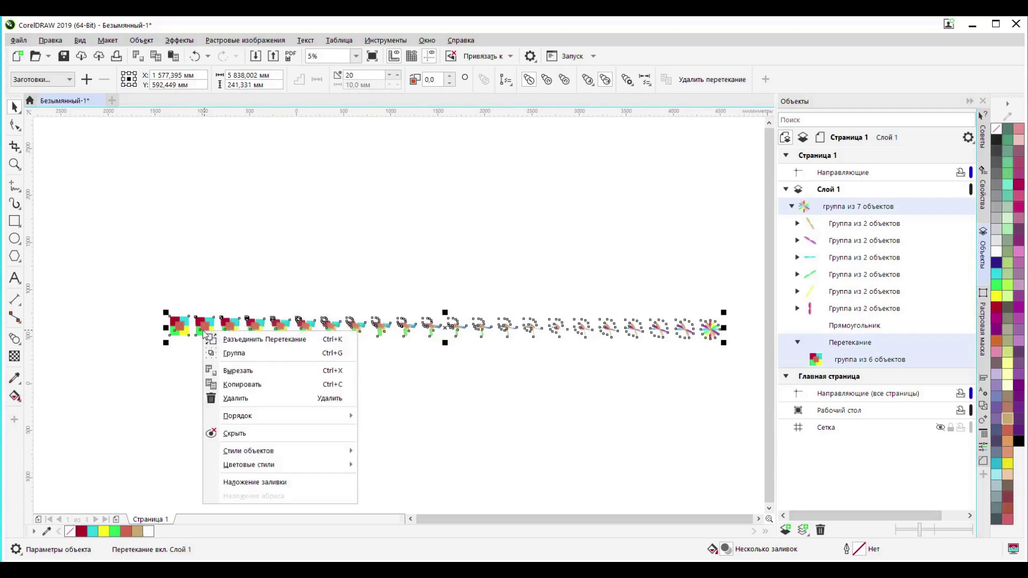
click(260, 339)
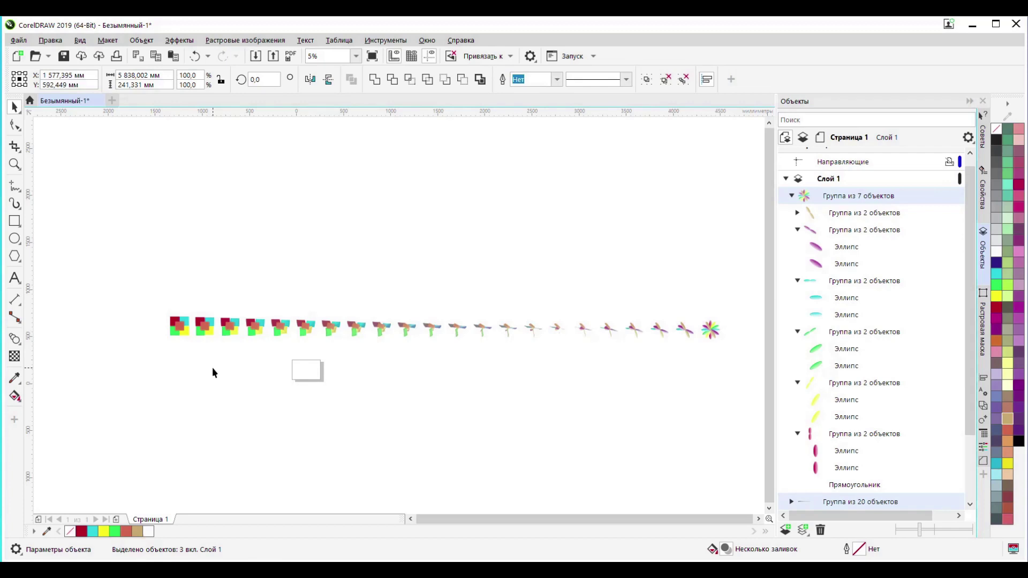
Ungroup all the intermediate blend shapes into separate curves, and check that individual pieces can be selected.
click(212, 367)
click(210, 331)
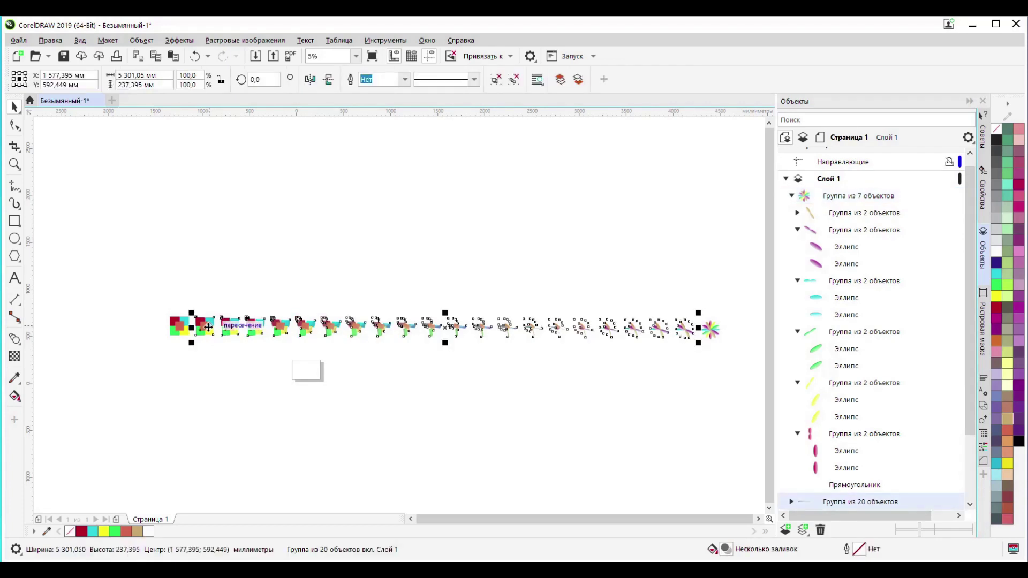
right_click(209, 328)
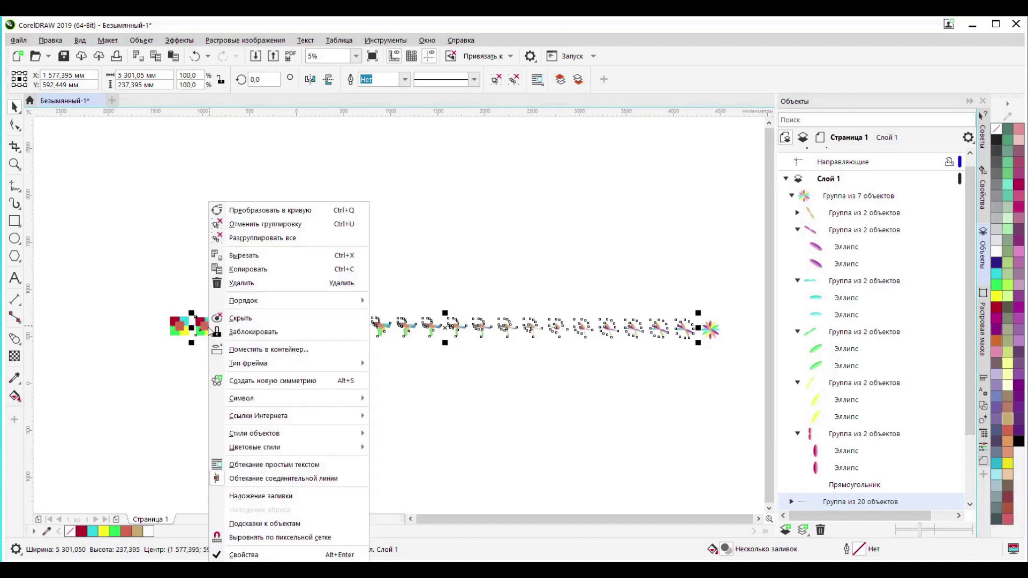
click(262, 238)
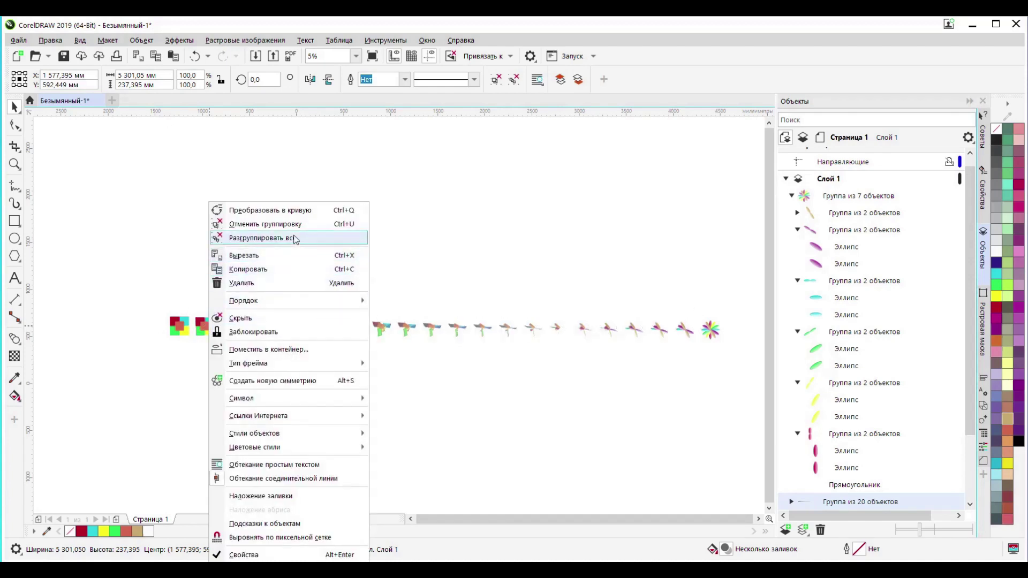
click(207, 353)
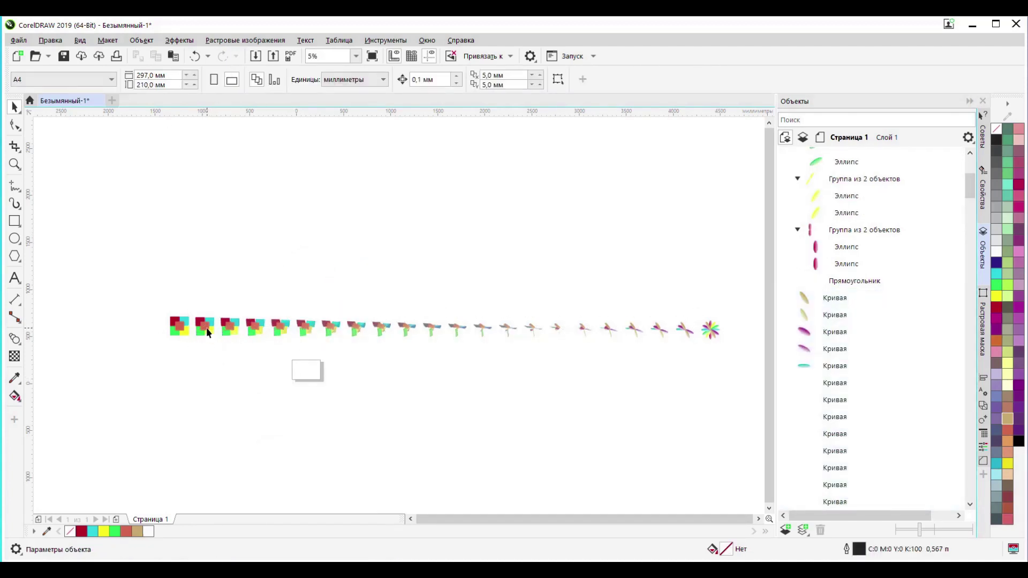
click(207, 329)
click(237, 332)
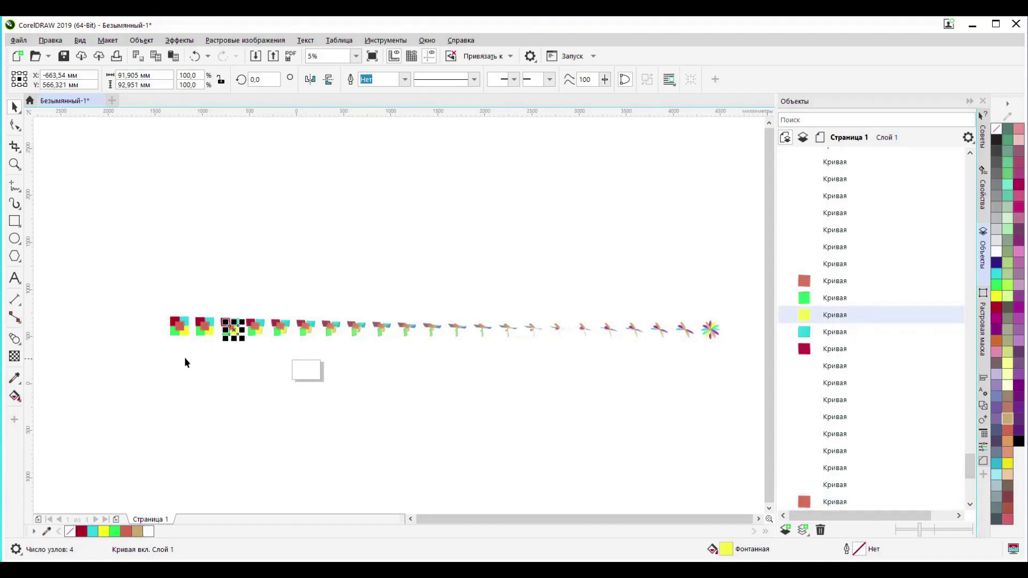
click(182, 327)
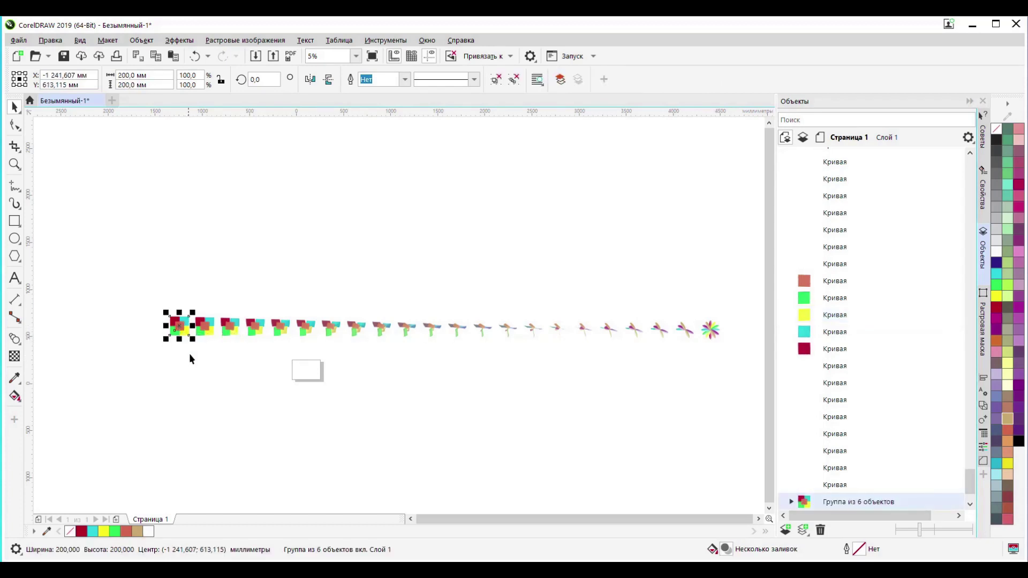
Select all the pieces of the first intermediate composition, right beside the original squares, and group them.
scroll(197, 352, up, 3)
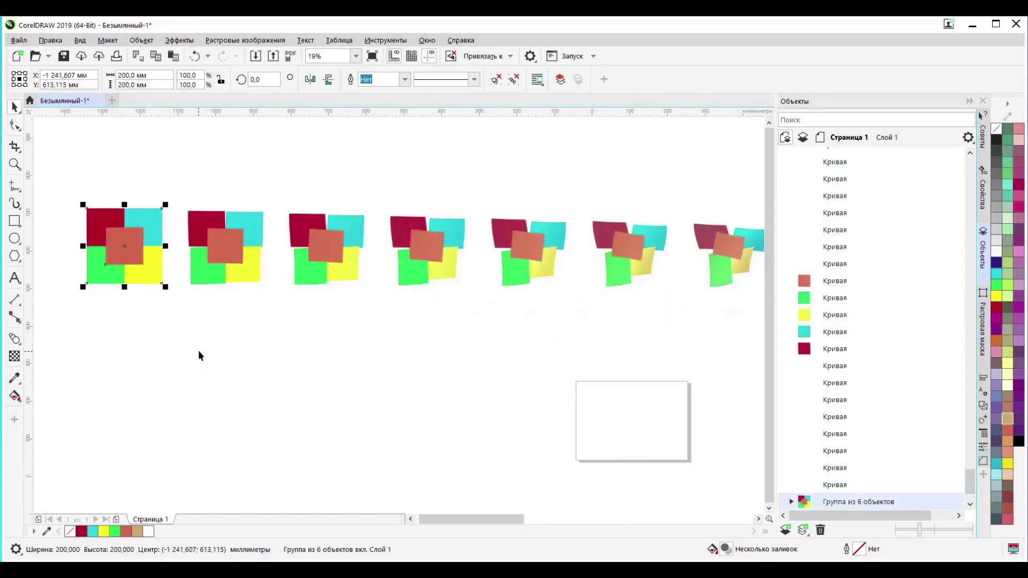
drag(197, 324, 229, 456)
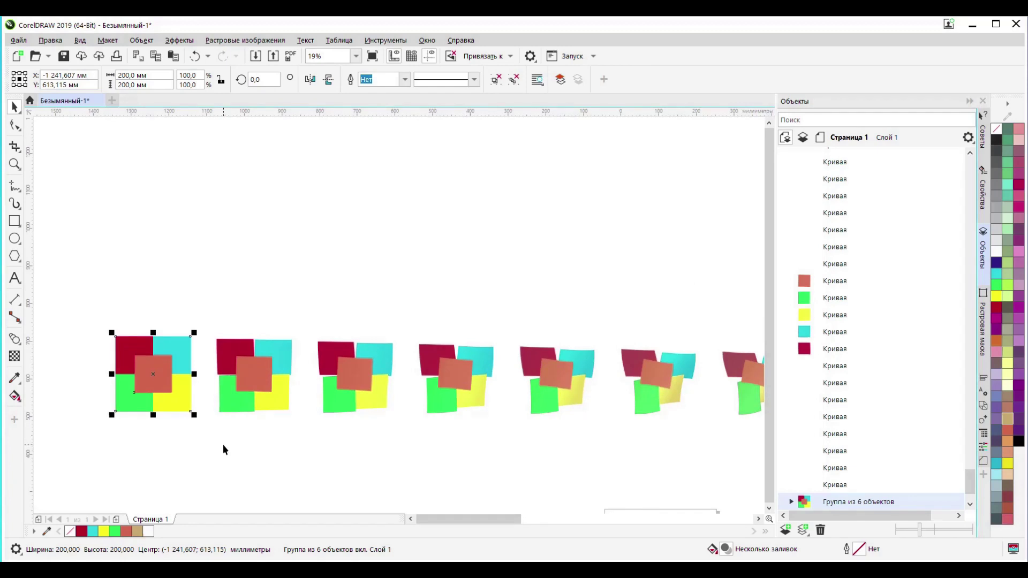
click(225, 315)
drag(209, 307, 305, 455)
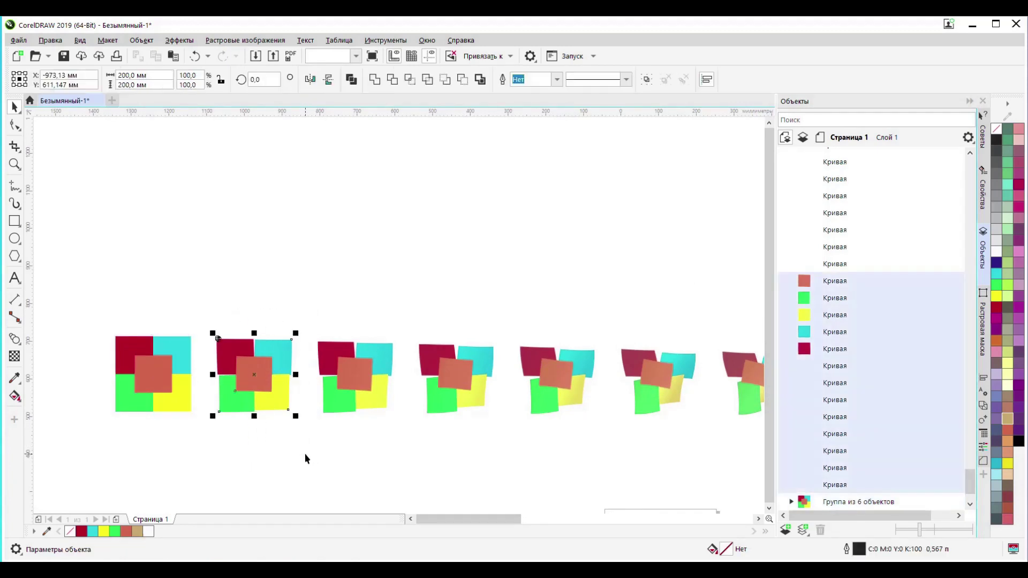
right_click(262, 381)
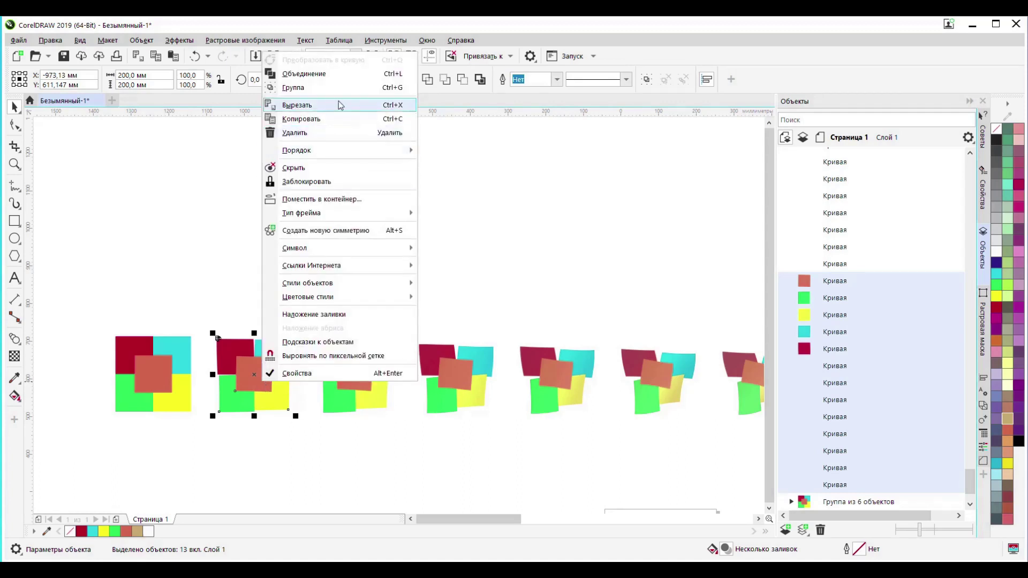
click(321, 89)
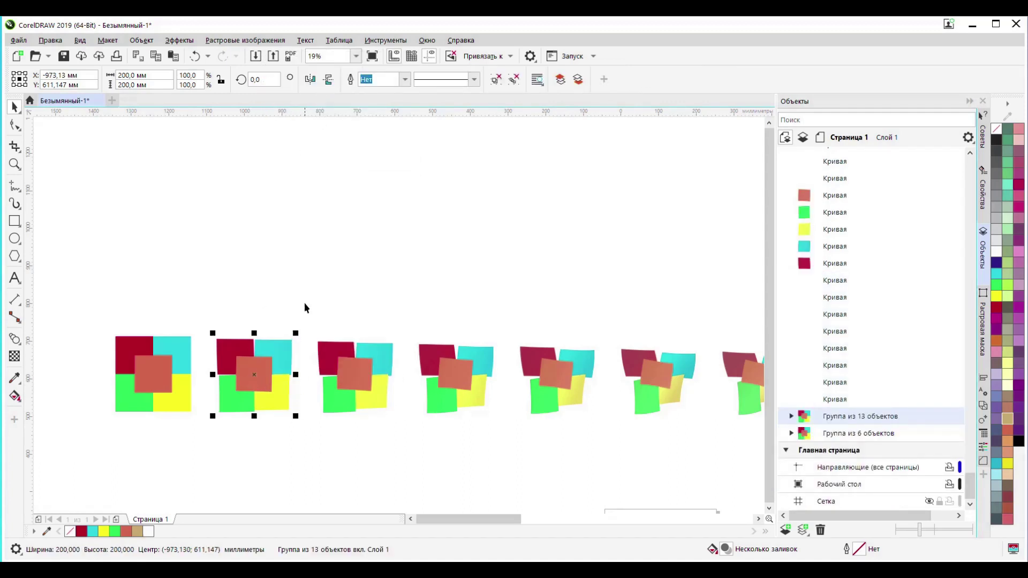
Select all the pieces of the second intermediate composition, third in the row, and group them.
click(347, 383)
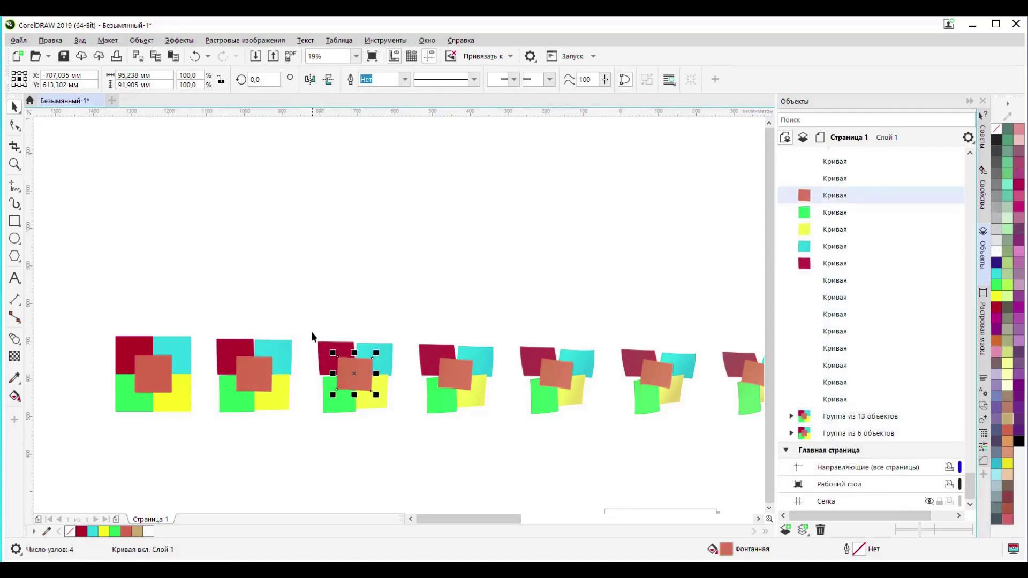
drag(307, 318, 404, 445)
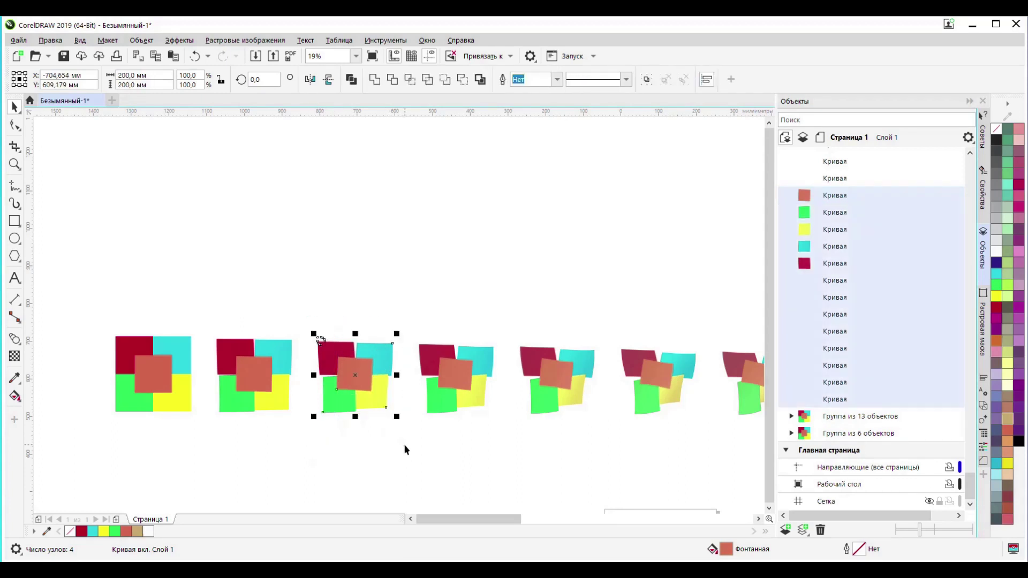
right_click(362, 390)
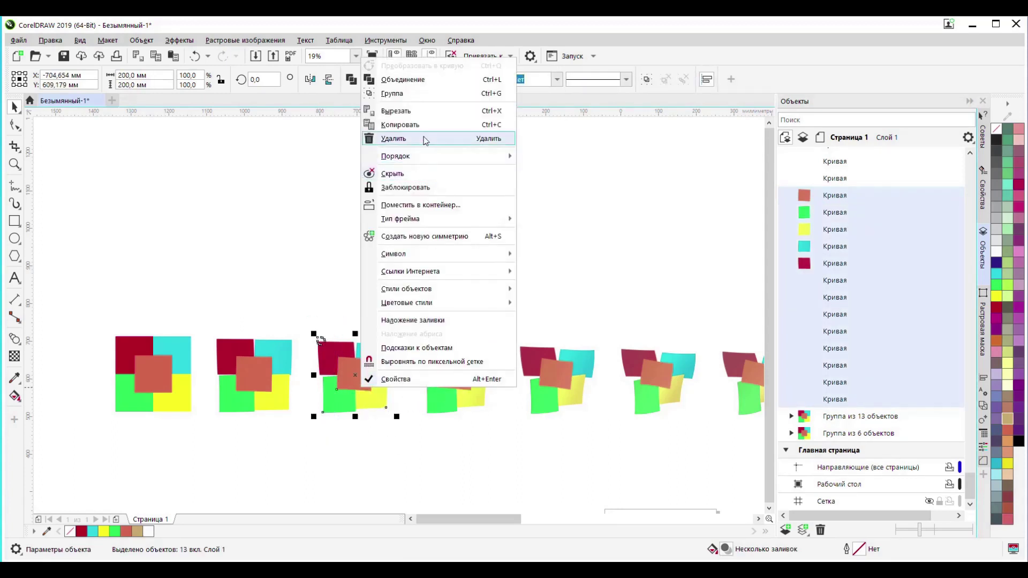
click(409, 95)
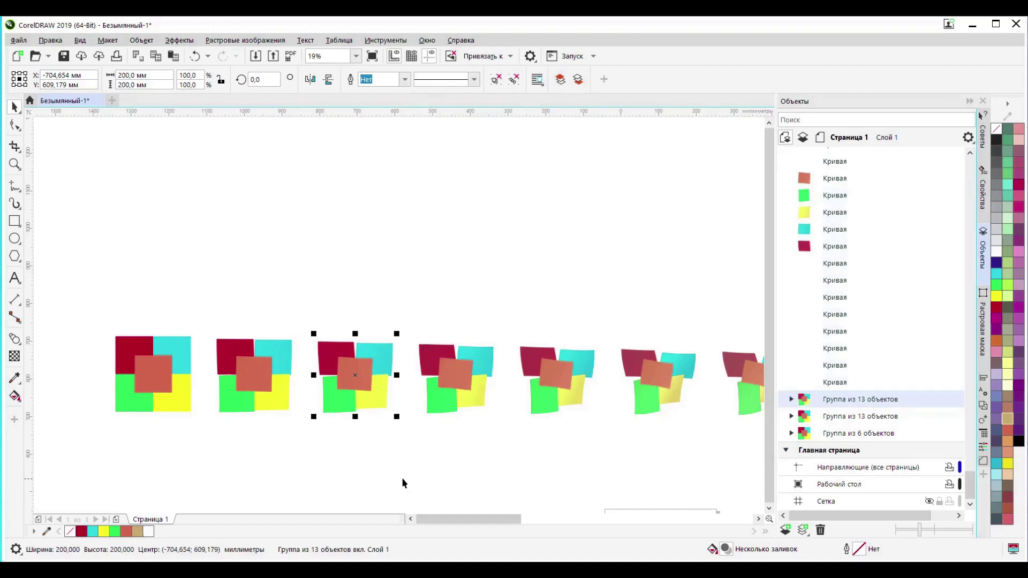
Group the pieces of the last intermediate composition before the flower, and check that the flower and a neighbouring composition select as whole groups.
drag(434, 444, 303, 443)
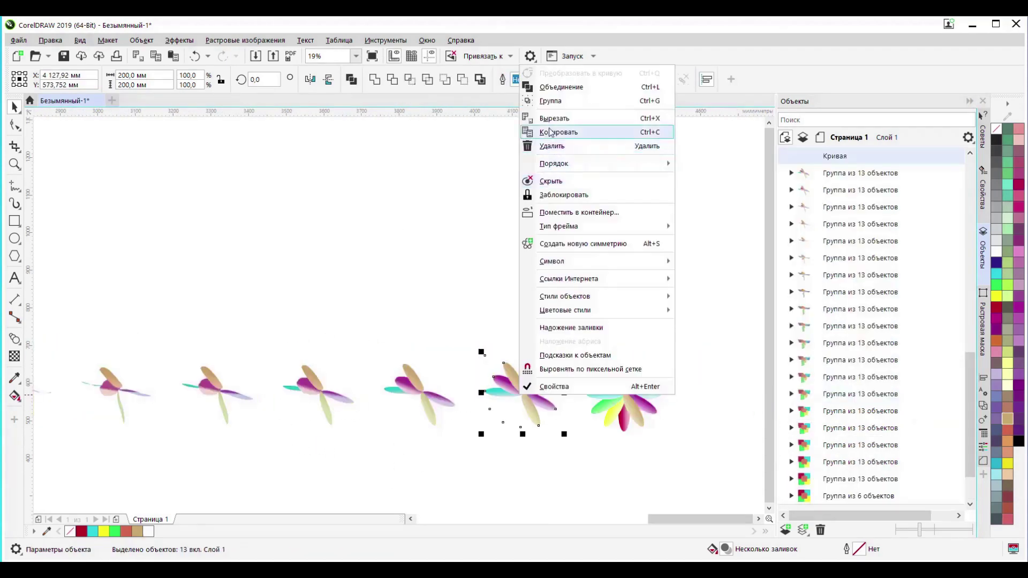
click(550, 100)
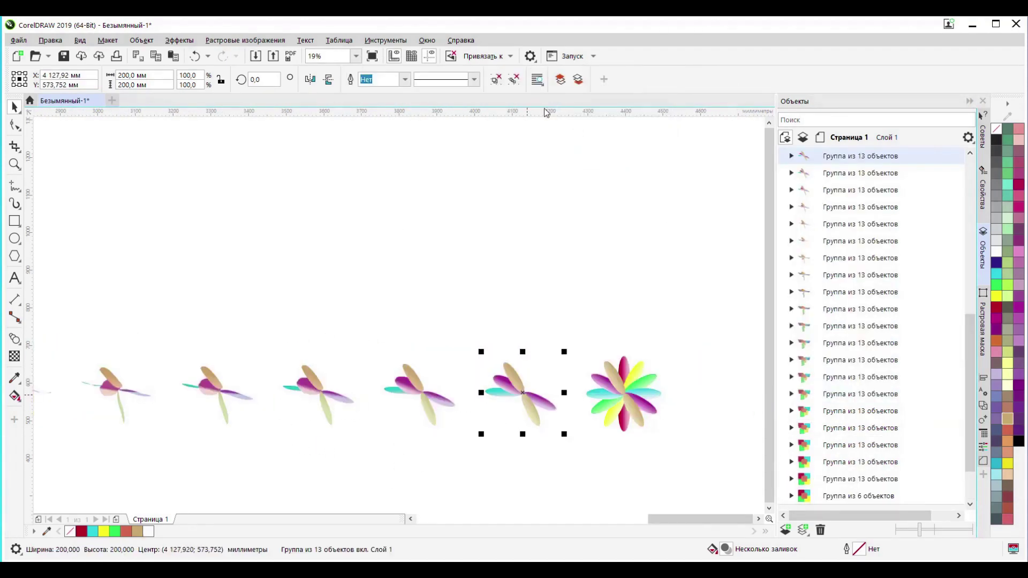
click(621, 400)
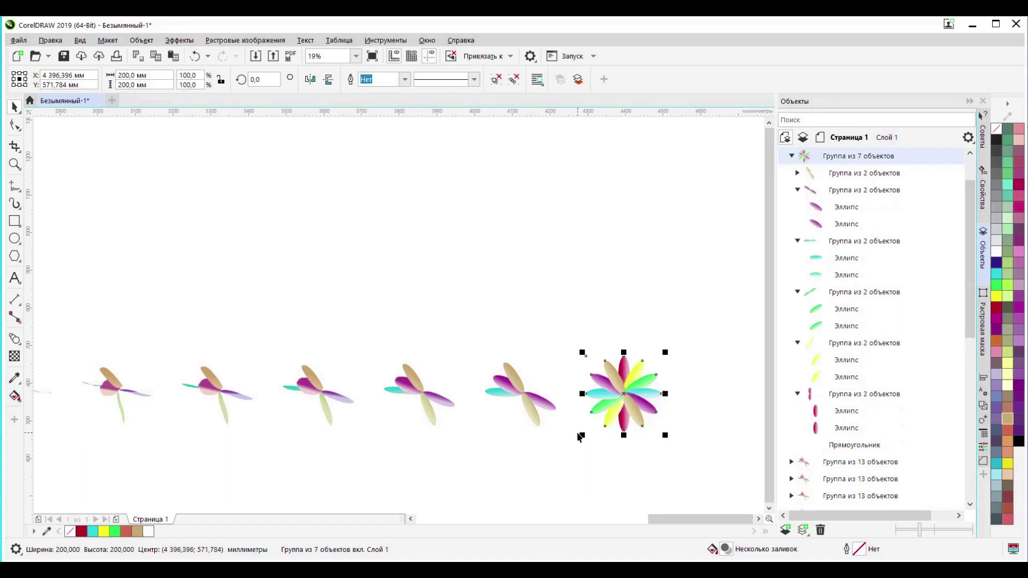
drag(516, 396, 413, 403)
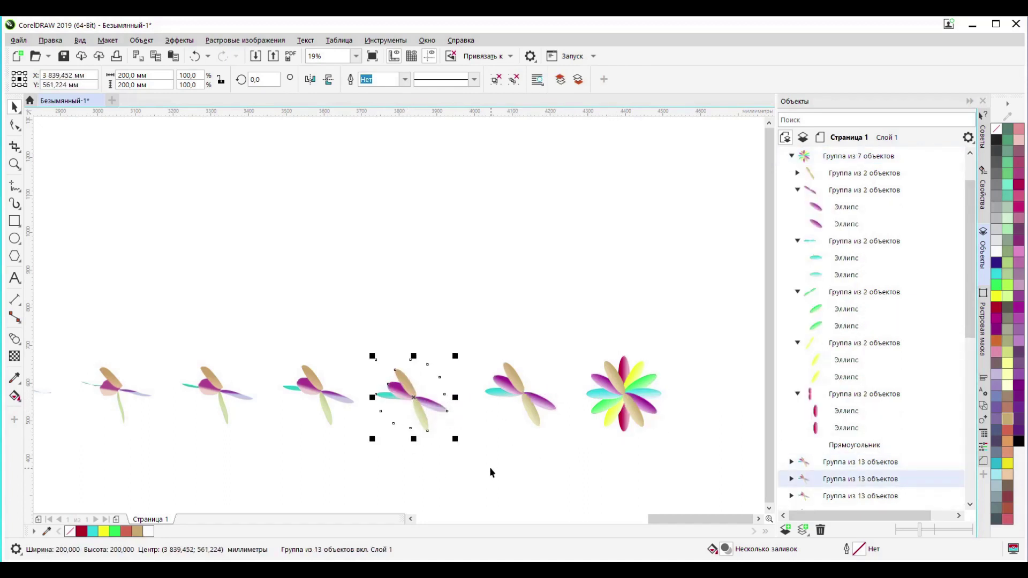
Align the original coloured-squares group to the centre of the page, both horizontally and vertically.
scroll(490, 467, down, 4)
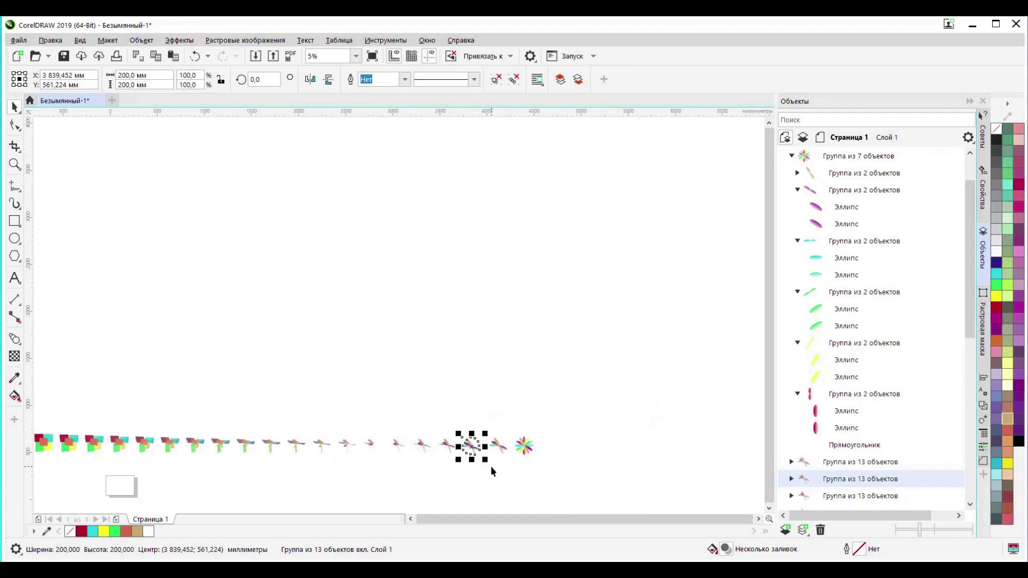
drag(276, 358, 382, 295)
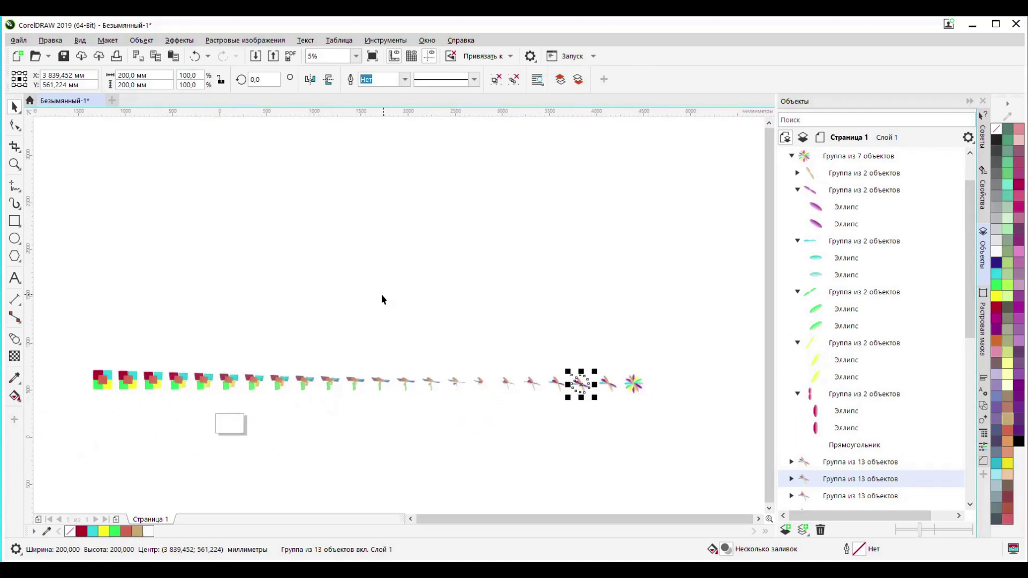
drag(142, 432, 212, 401)
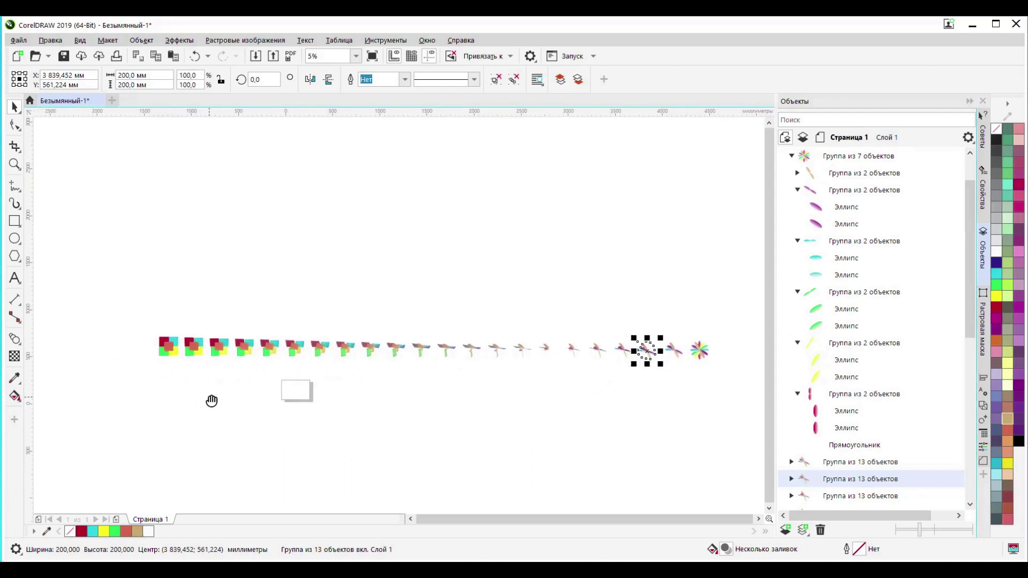
click(171, 352)
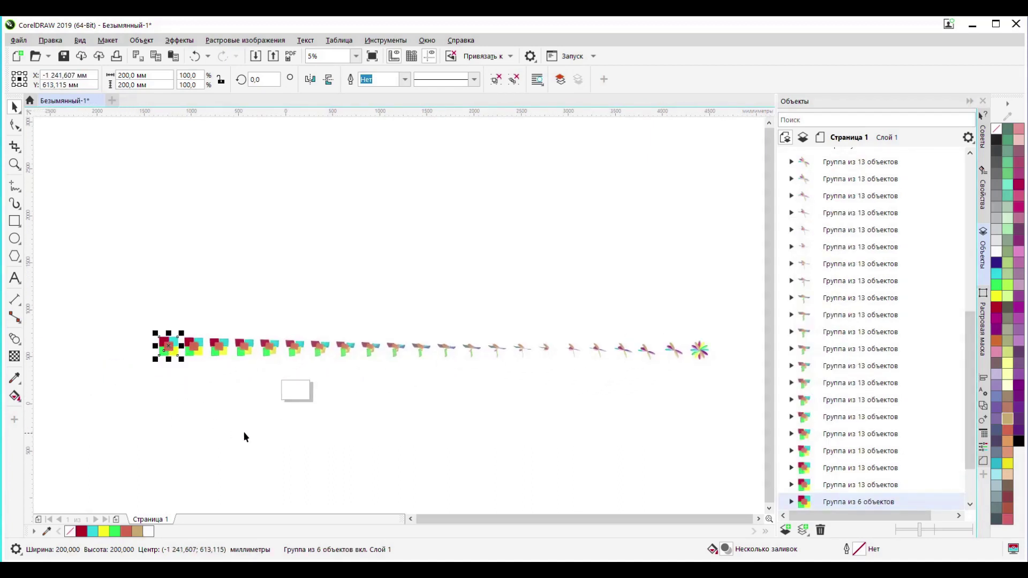
click(983, 378)
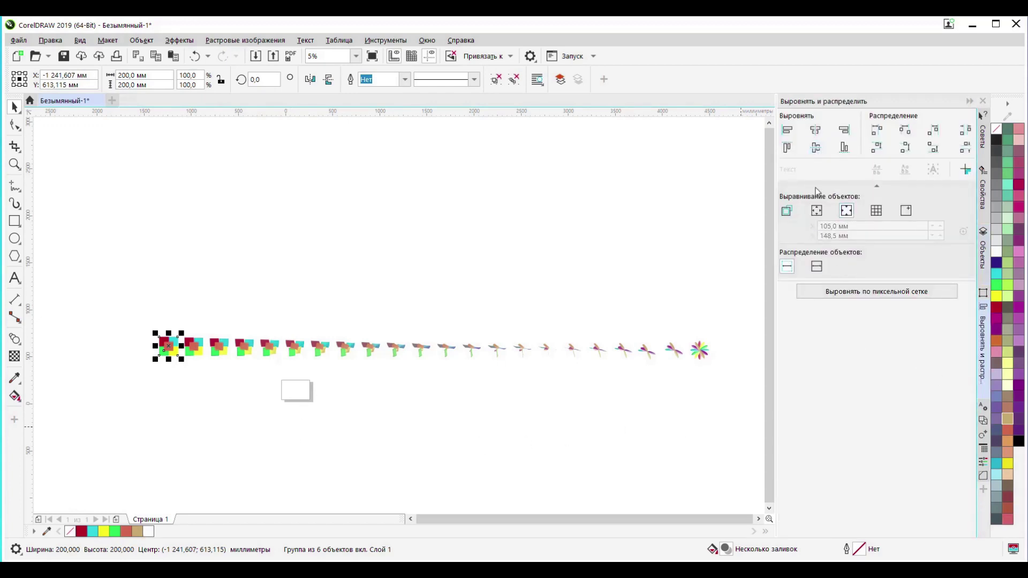
click(823, 134)
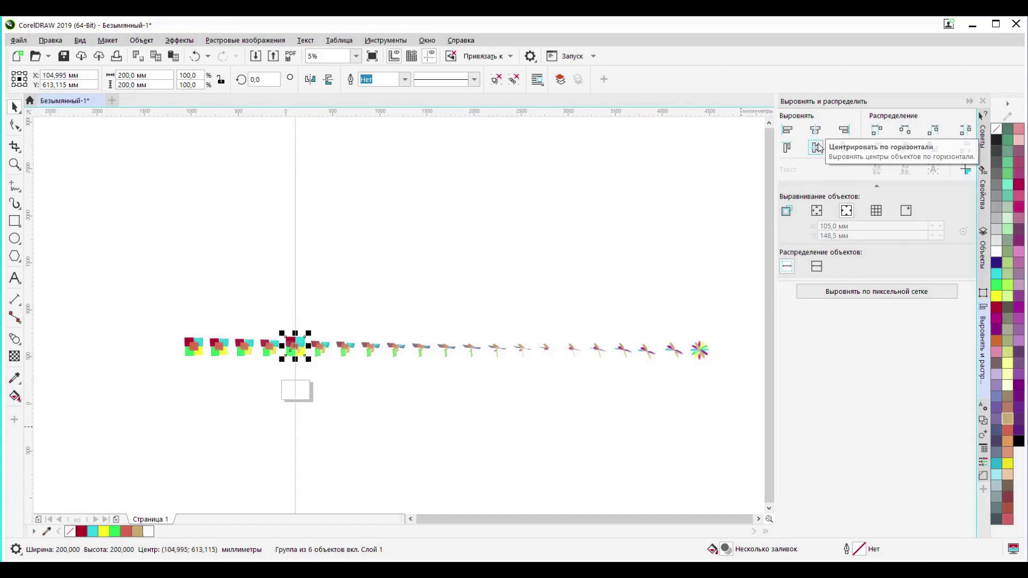
click(819, 153)
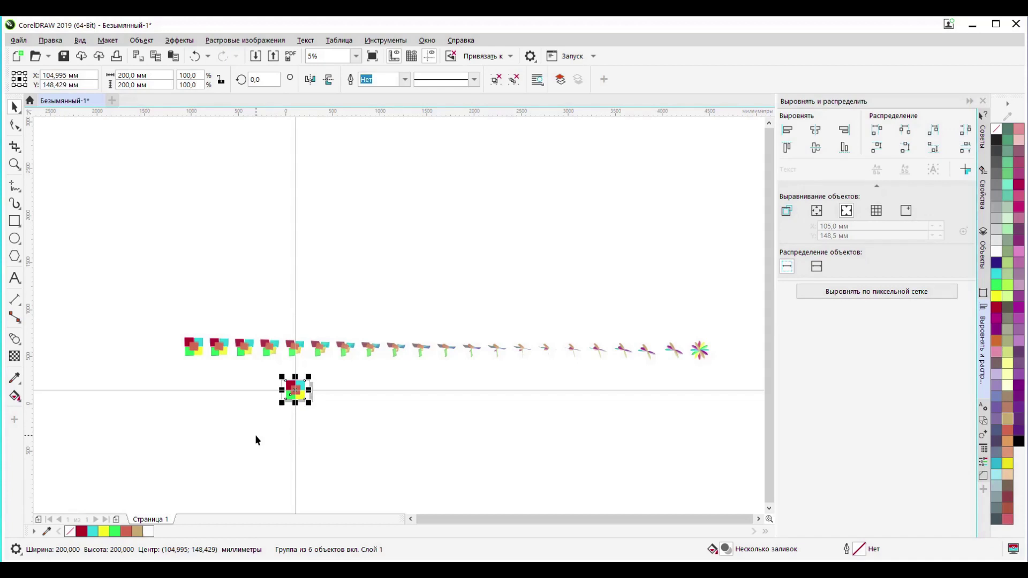
Copy the centred coloured-squares group from page 1 and paste it onto a new second page.
key(shift+F2)
drag(323, 210, 567, 447)
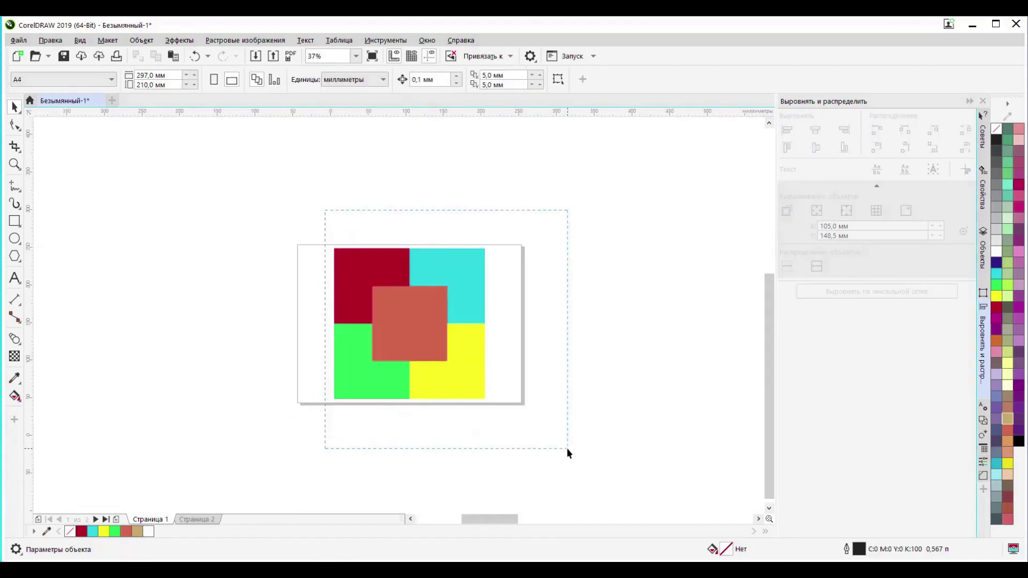
right_click(398, 324)
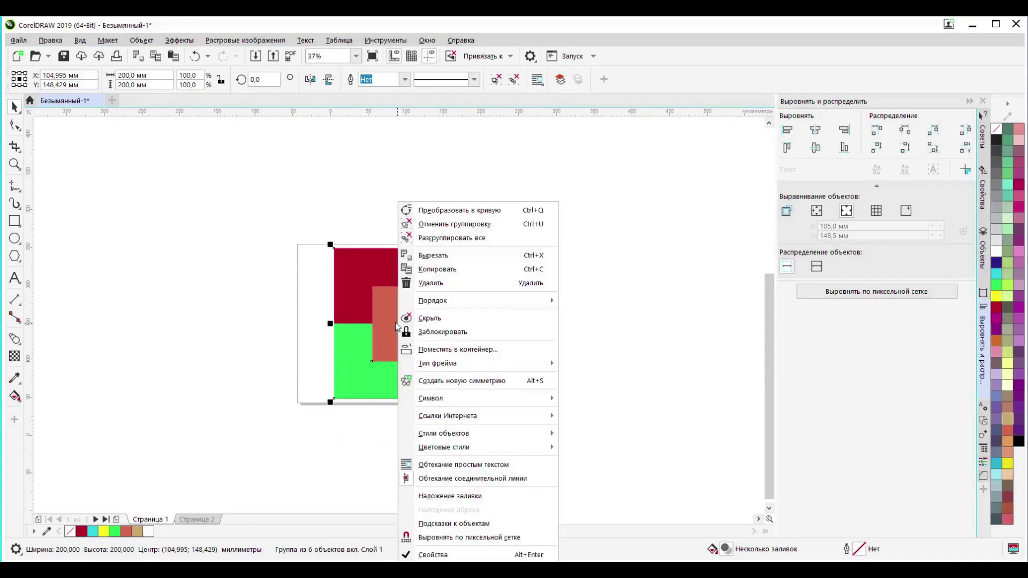
click(451, 271)
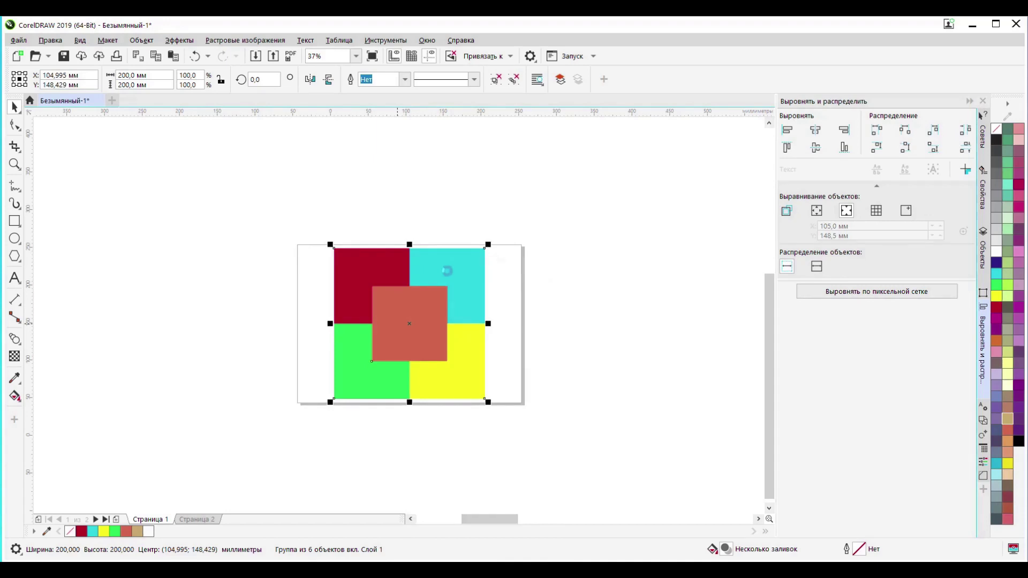
click(197, 519)
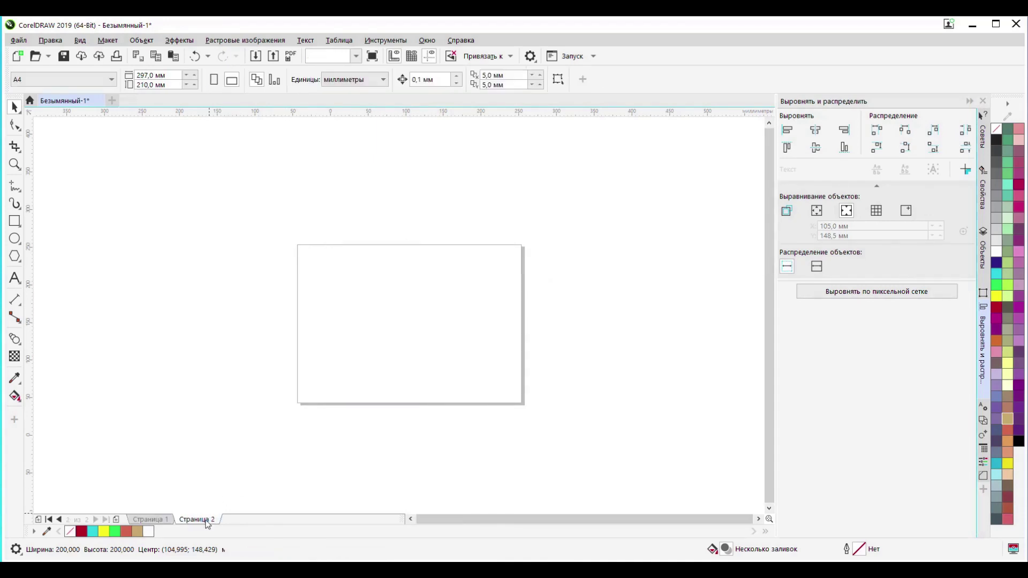
right_click(366, 377)
click(413, 470)
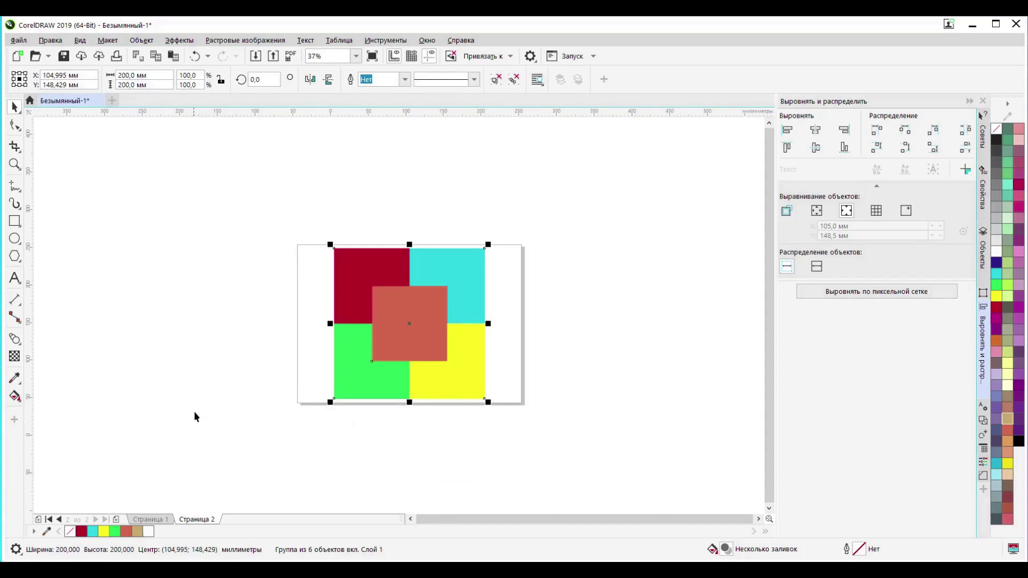
Export page 2 as a JPG image named 1, with CMYK (32-bit) colour and High quality at 80%.
click(24, 42)
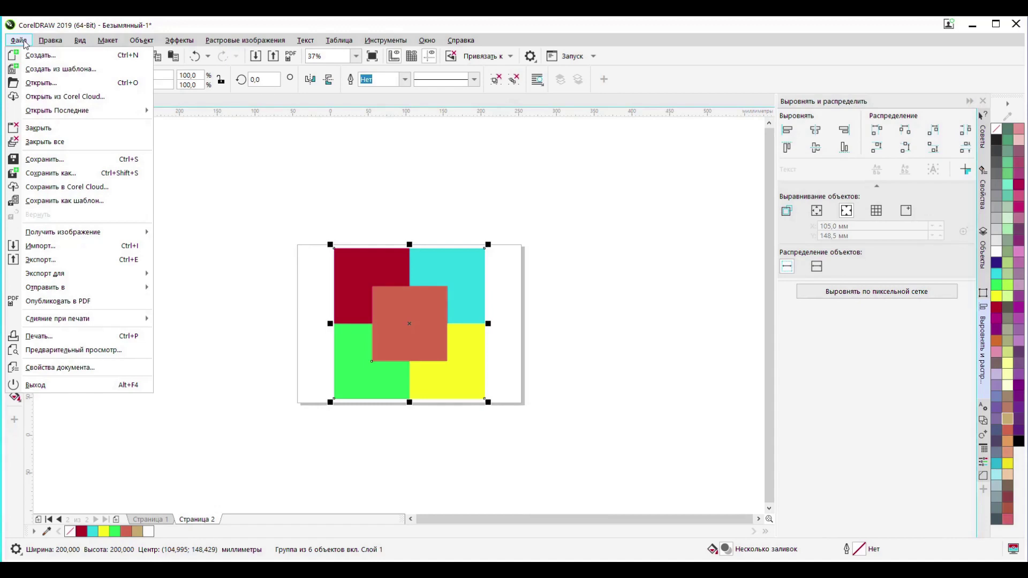
click(46, 261)
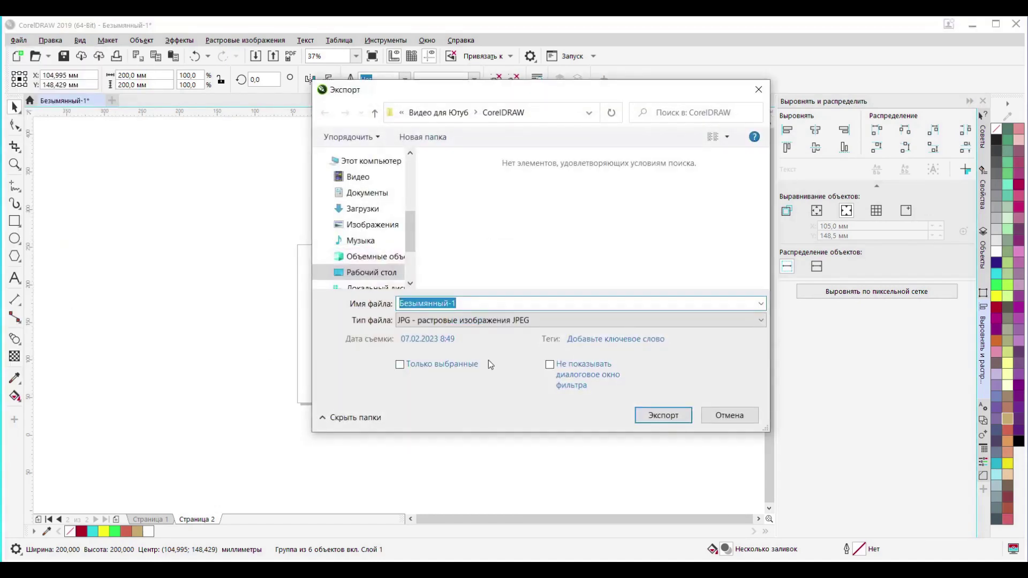
text(1)
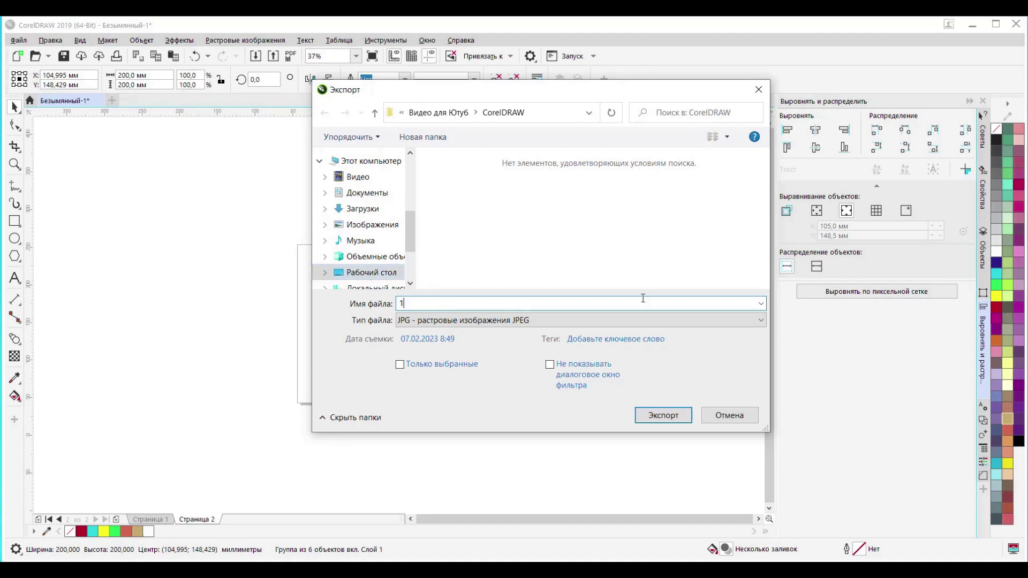
click(666, 420)
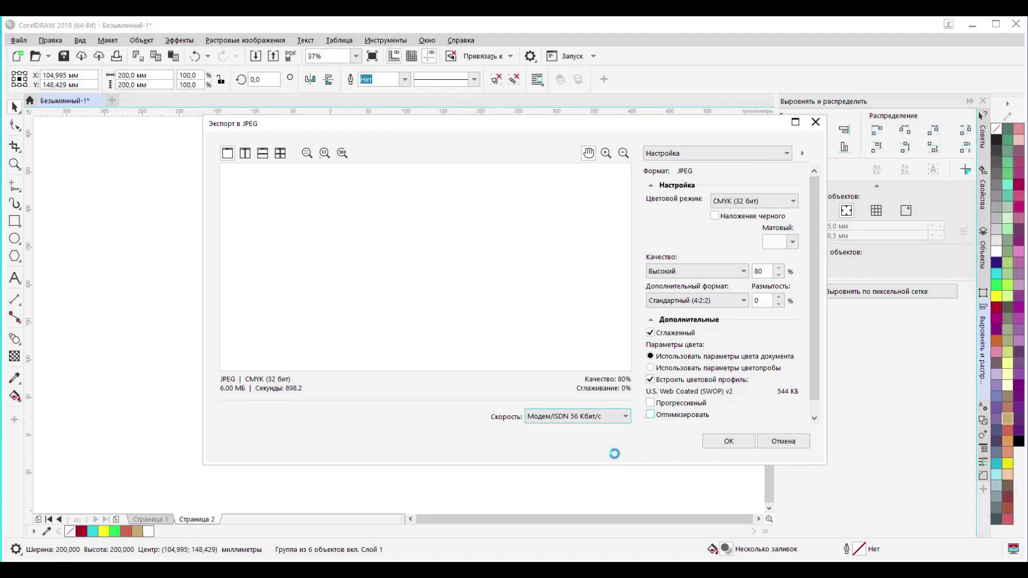
click(729, 442)
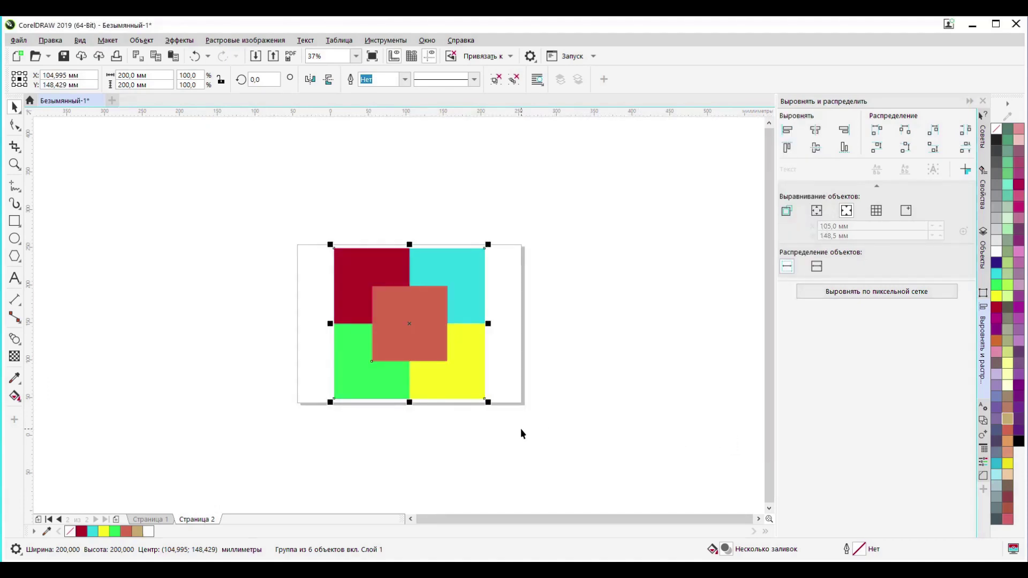
Remove the second page and hide the exported coloured-squares group on page 1.
right_click(409, 326)
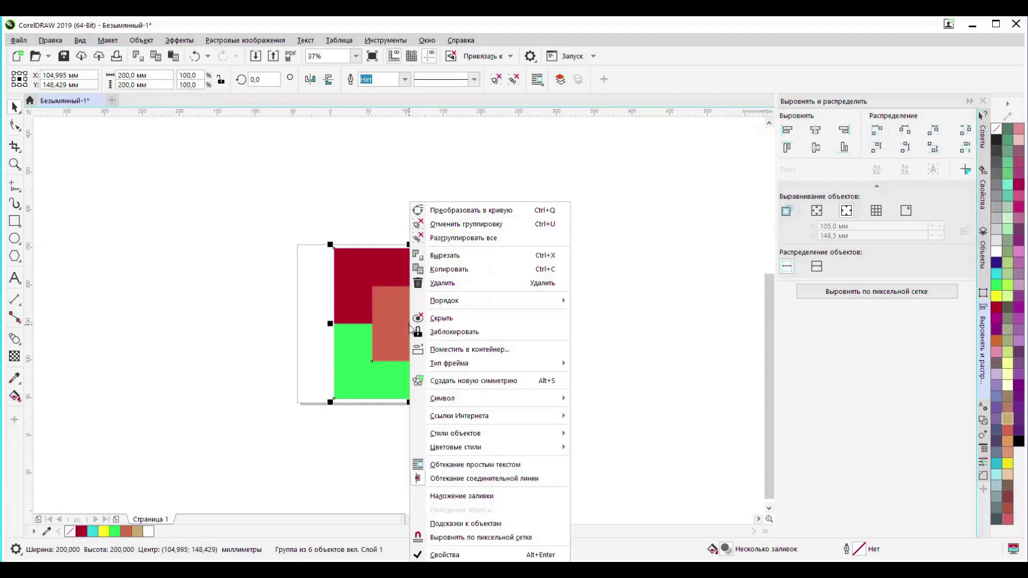
click(448, 318)
Align the first intermediate group, now at the start of the row, to the page centre horizontally and vertically.
scroll(448, 318, down, 4)
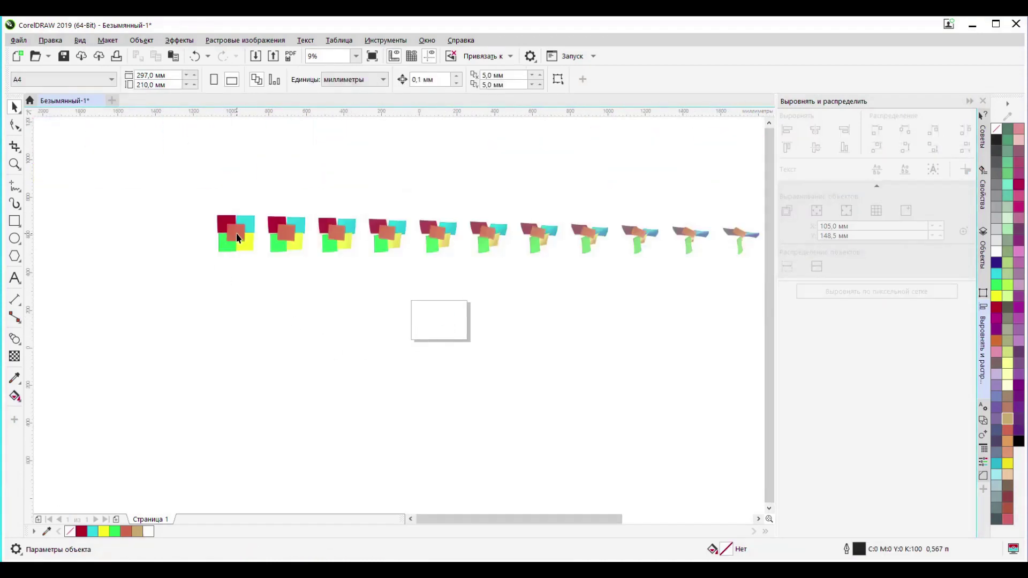
click(238, 235)
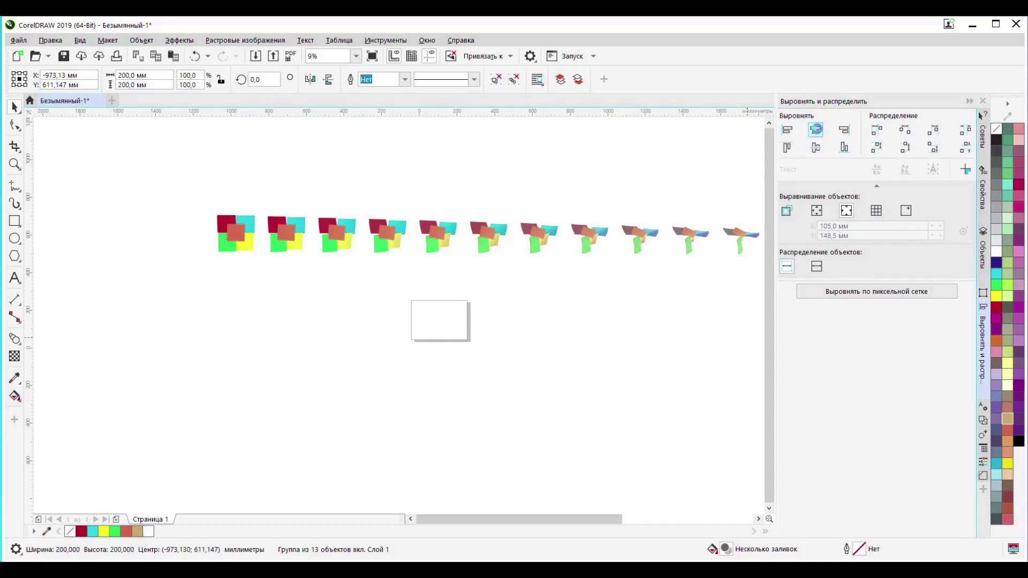
click(816, 130)
click(815, 149)
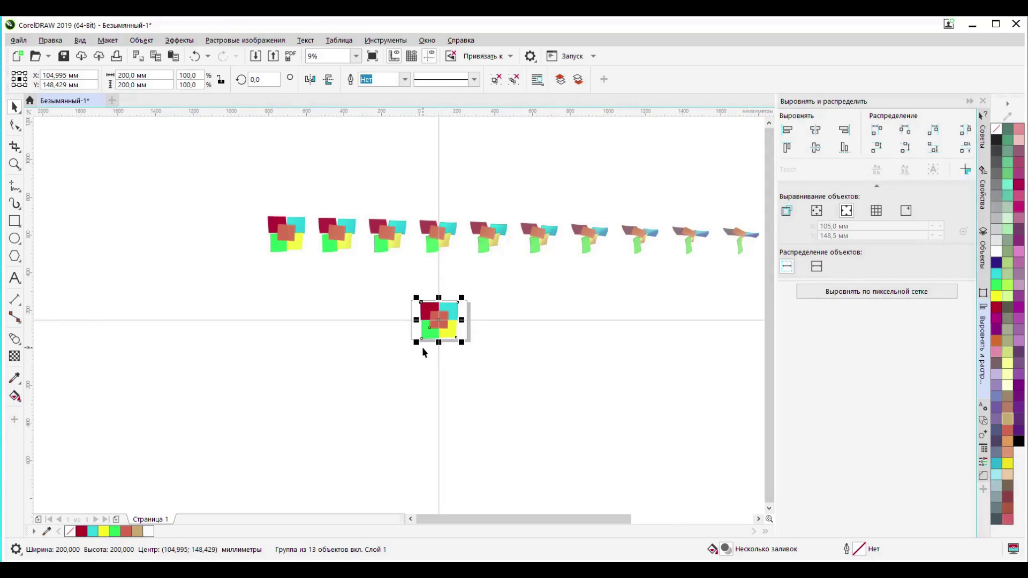
scroll(423, 352, up, 4)
drag(425, 351, 325, 381)
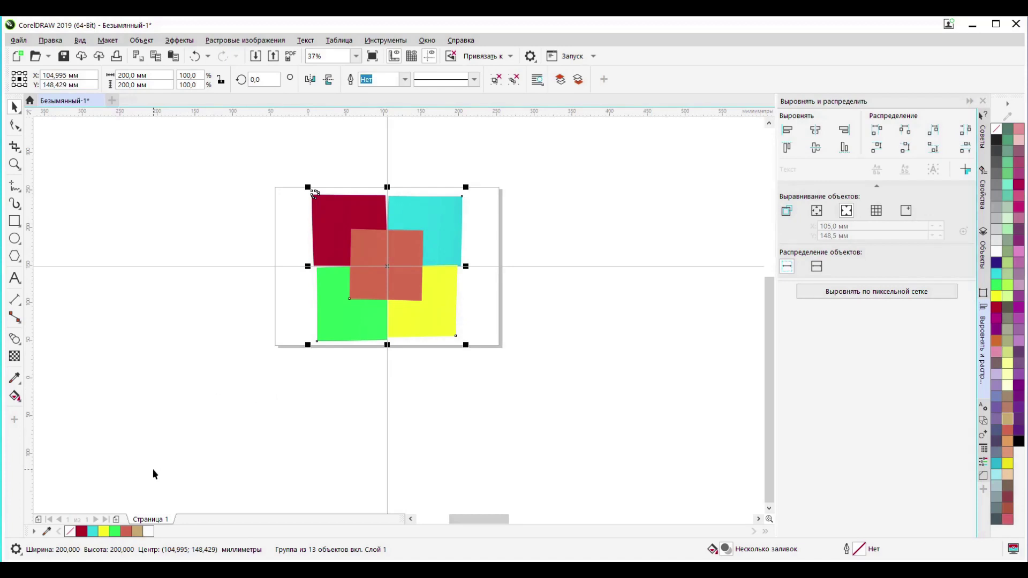
Copy the centred first intermediate group from page 1 and paste it onto a new second page.
right_click(377, 267)
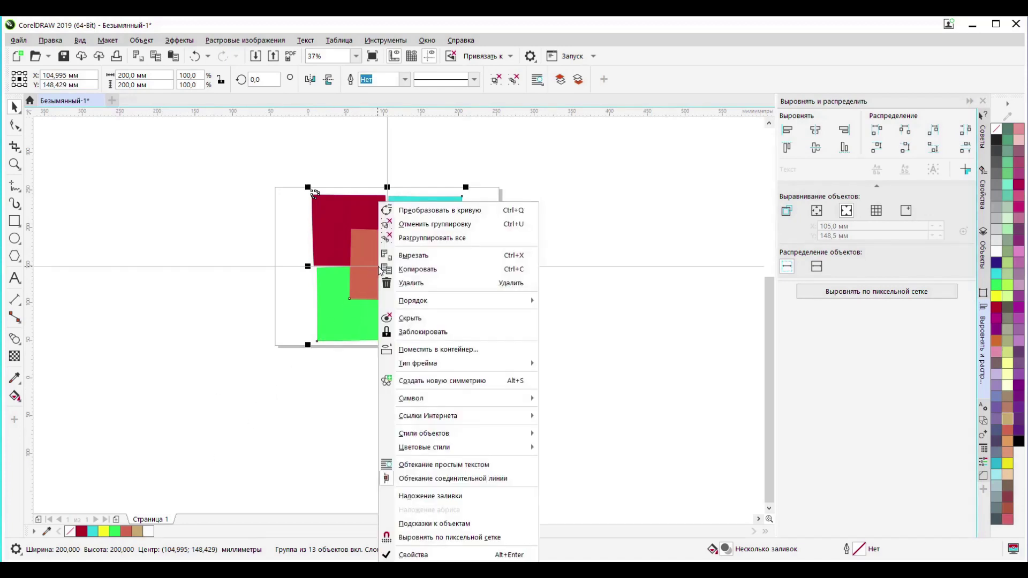
click(444, 268)
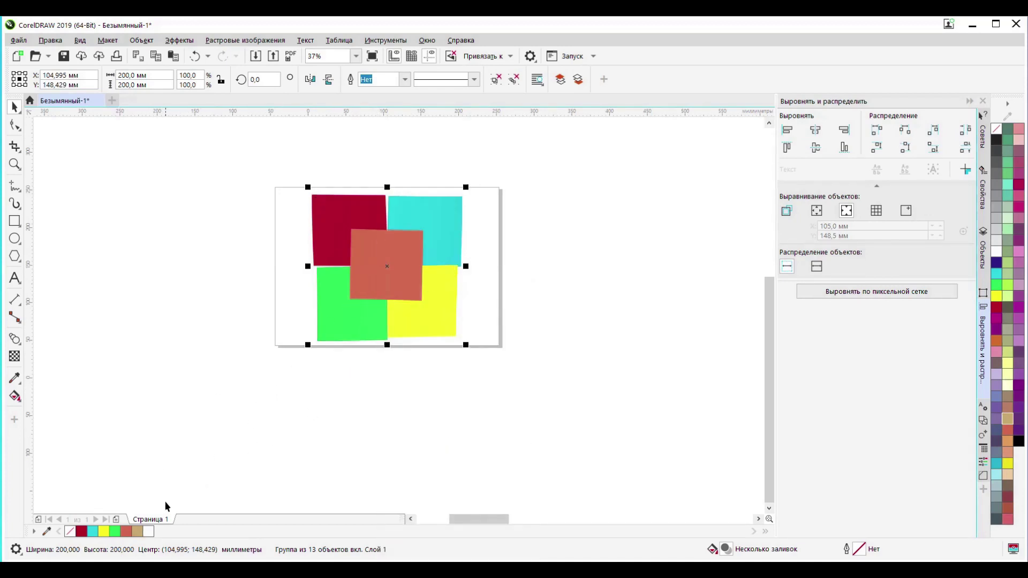
click(118, 519)
right_click(303, 379)
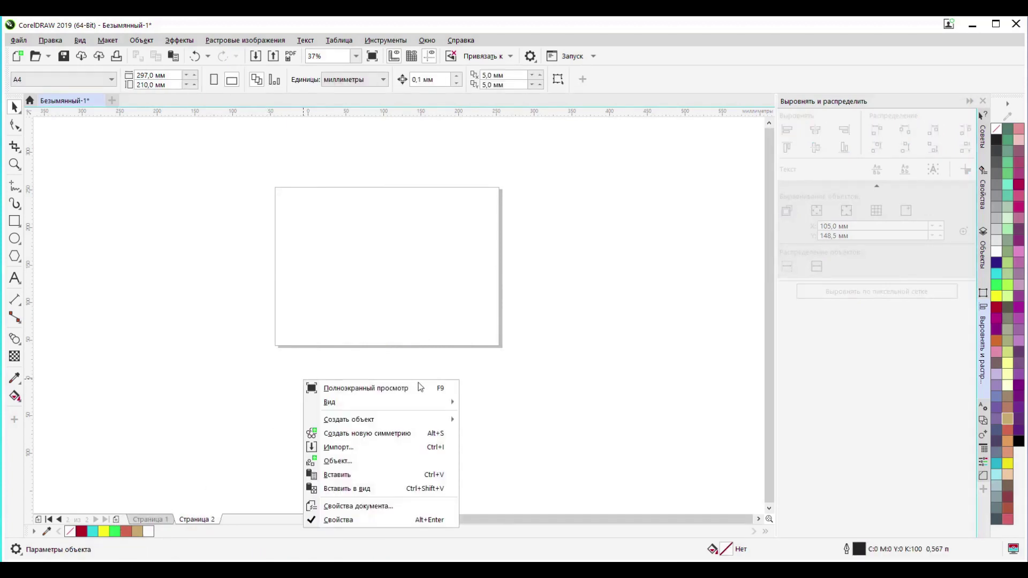
click(383, 477)
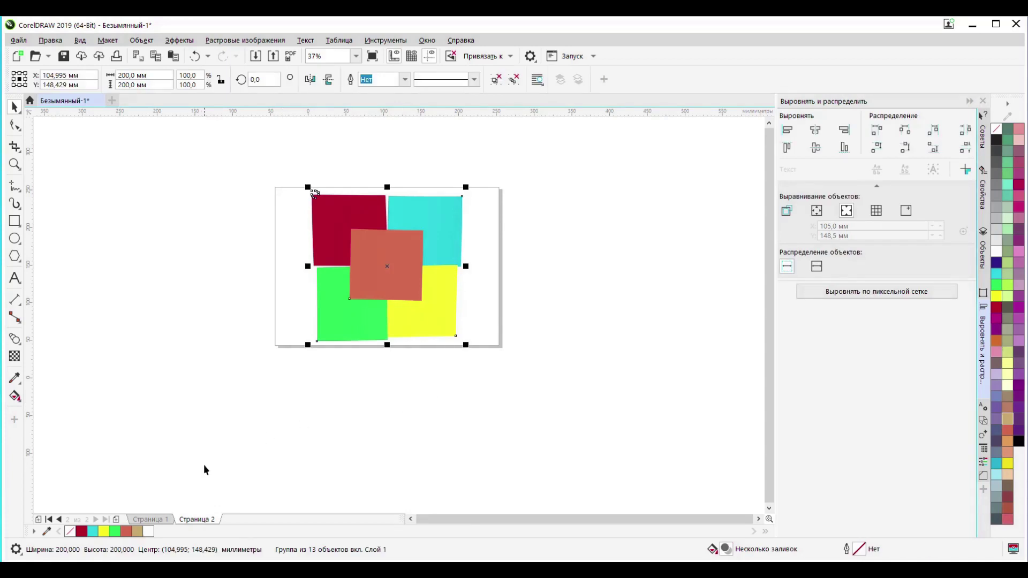
Export page 2 as a JPG image named 2, keeping CMYK (32-bit) colour and High quality at 80%.
click(19, 40)
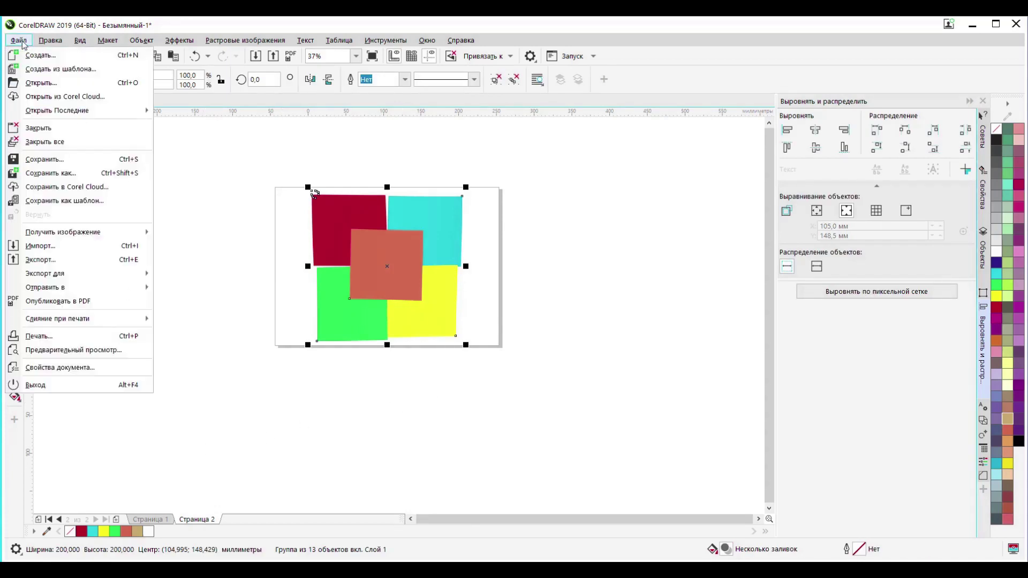
click(34, 261)
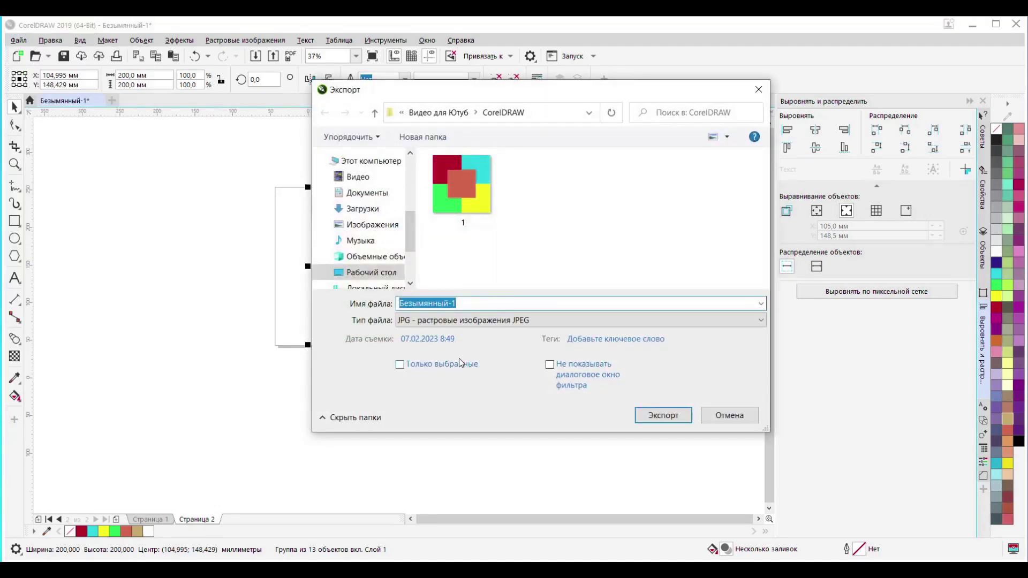
text(2)
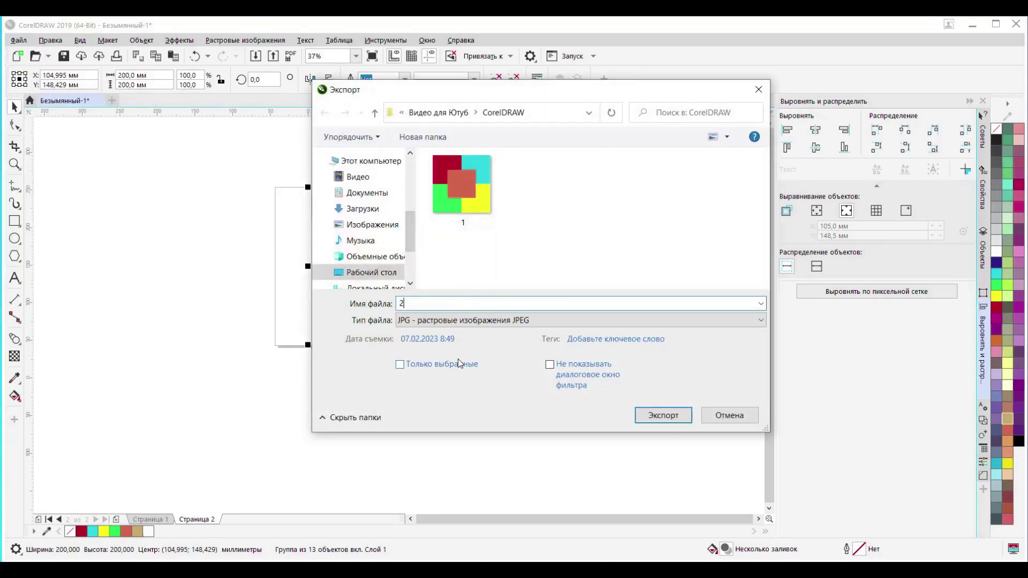
click(664, 417)
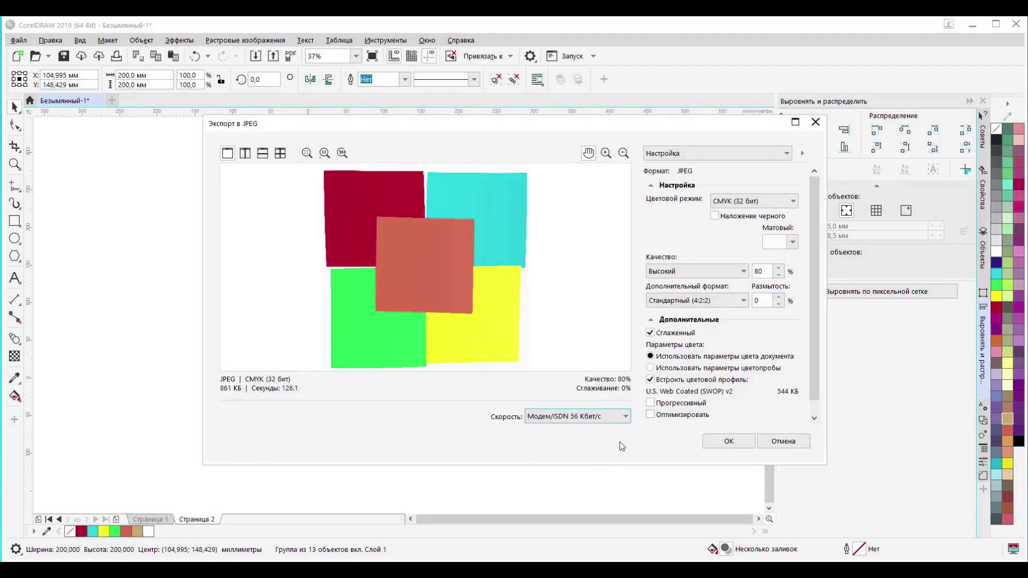
click(715, 440)
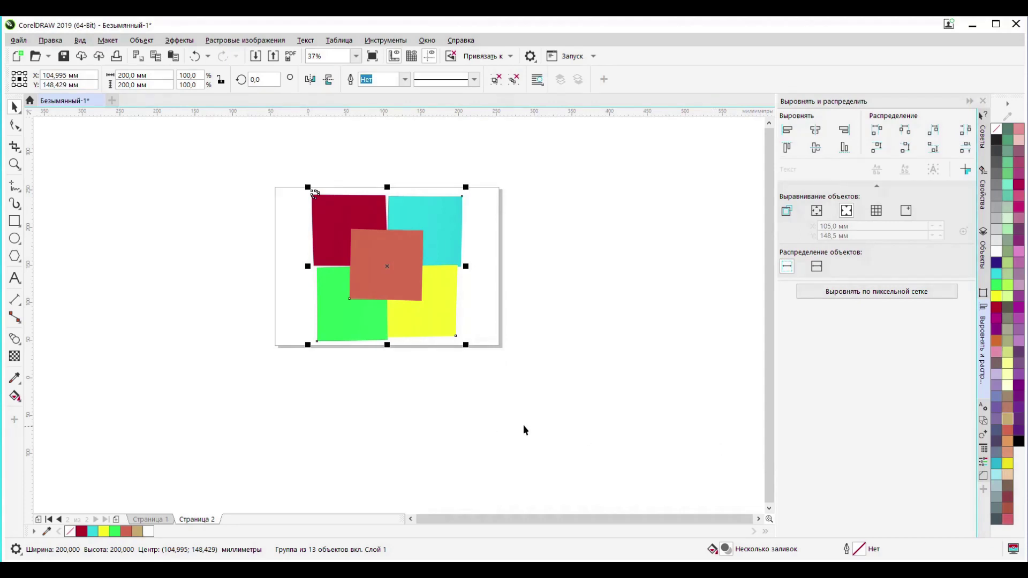
Export the three-armed intermediate composition on page 2 as a JPG image named 14, with CMYK (32-bit) colour and High quality at 80%.
key(ctrl+e)
text(14)
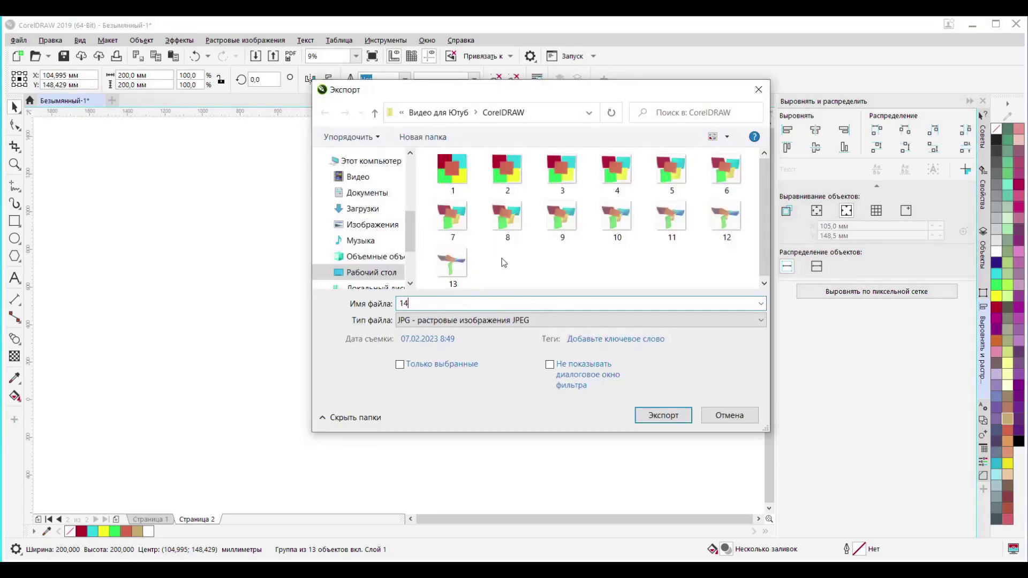
click(662, 415)
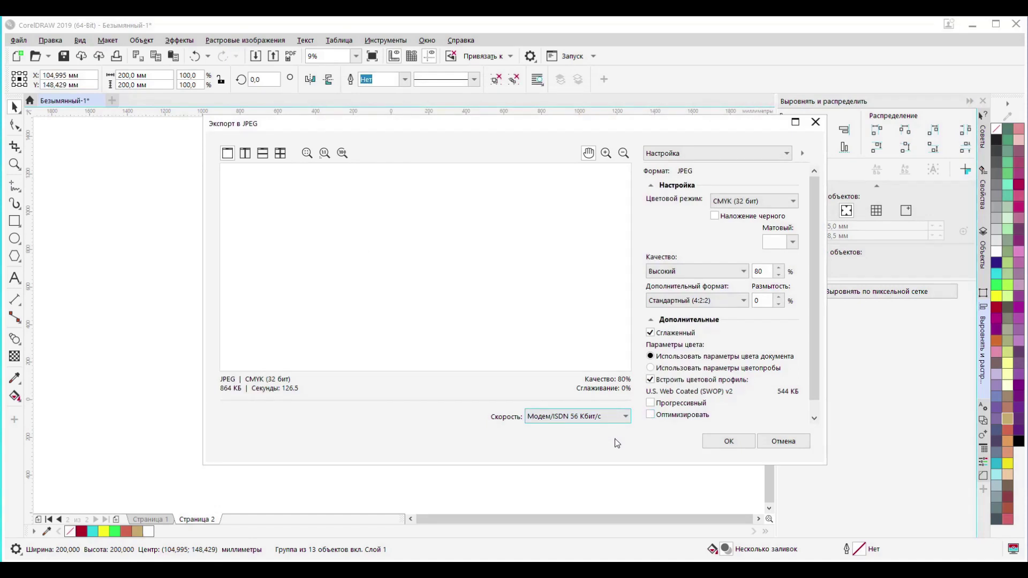
click(713, 441)
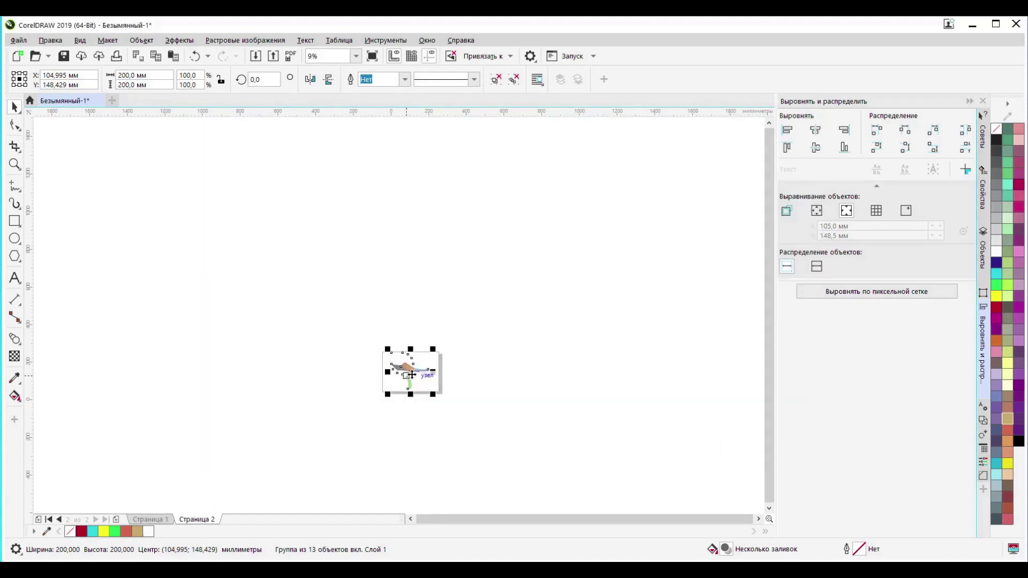
Remove the second page and hide the exported three-armed intermediate group on page 1.
right_click(196, 520)
click(247, 494)
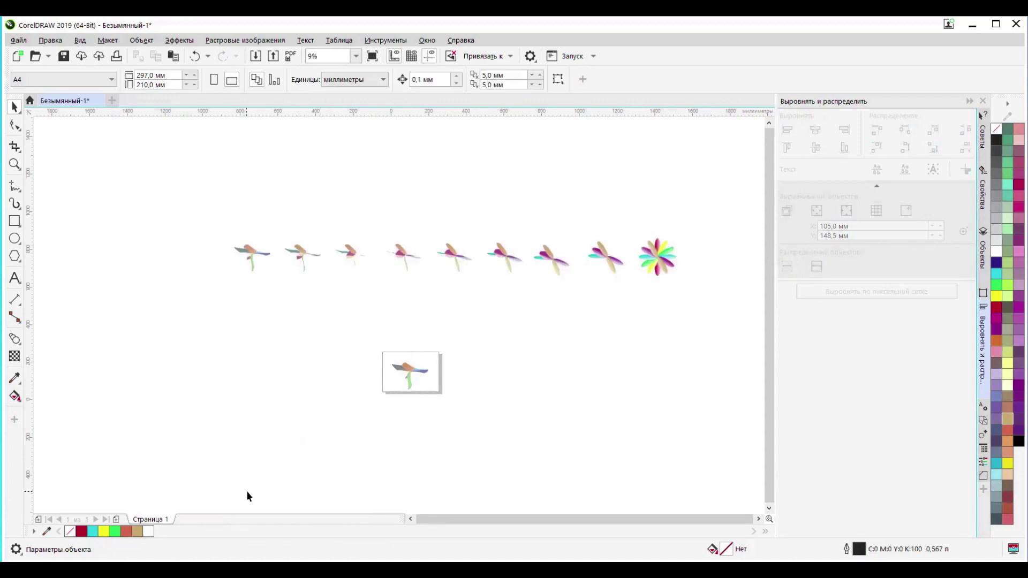
click(418, 371)
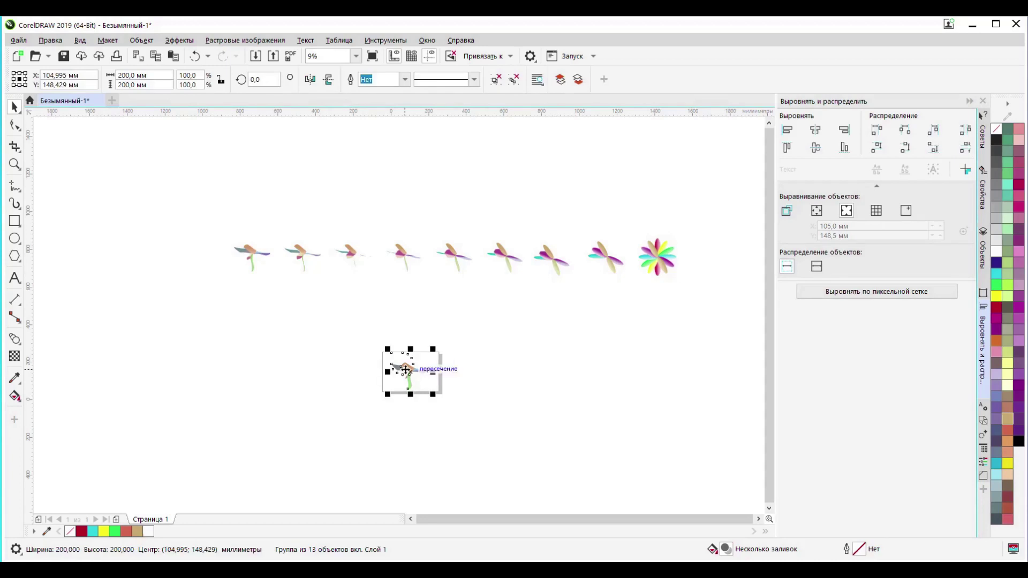
right_click(406, 371)
click(446, 319)
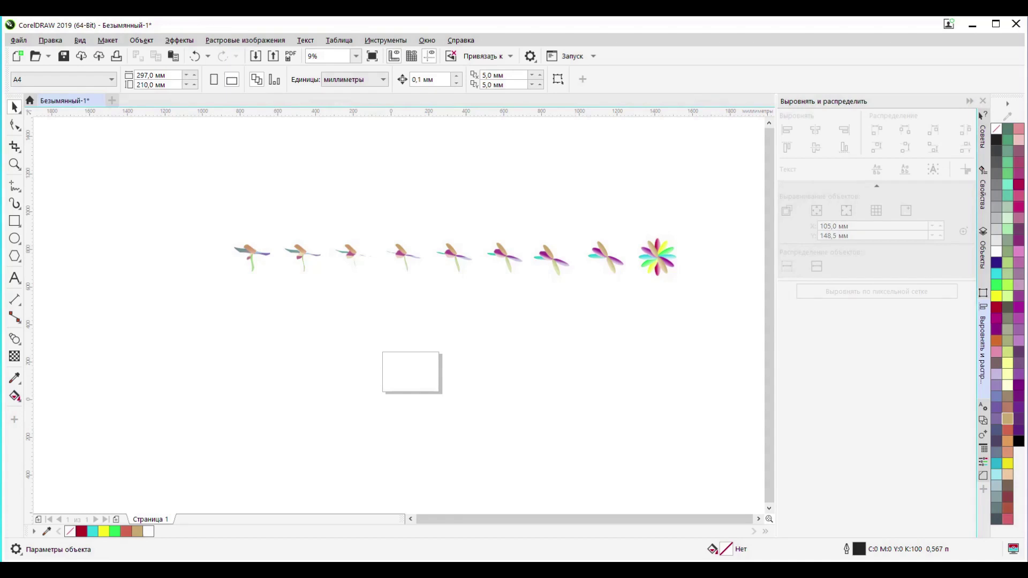
Align the last intermediate group, beside the full flower, to the page centre horizontally and vertically.
scroll(396, 358, up, 2)
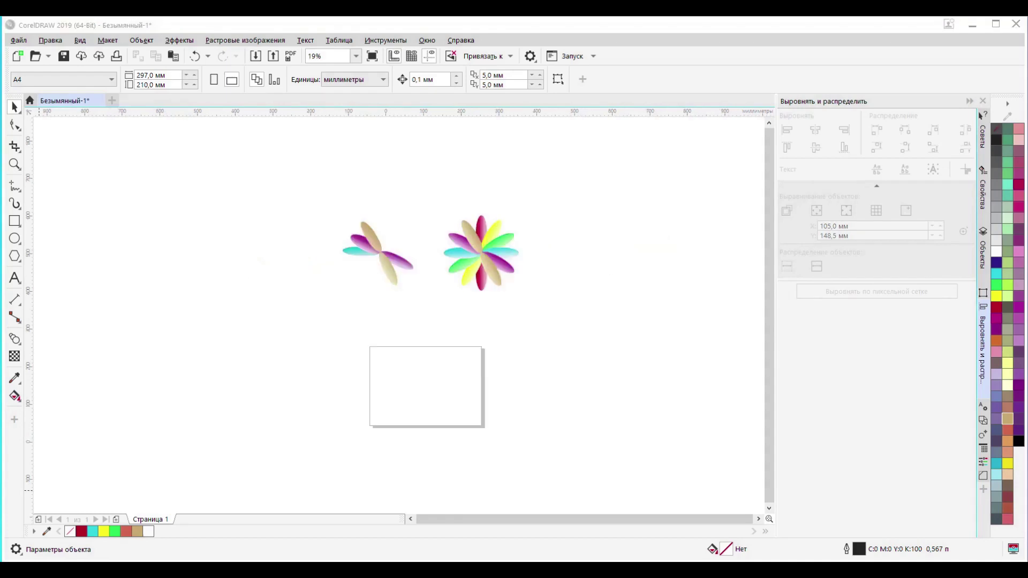
click(382, 252)
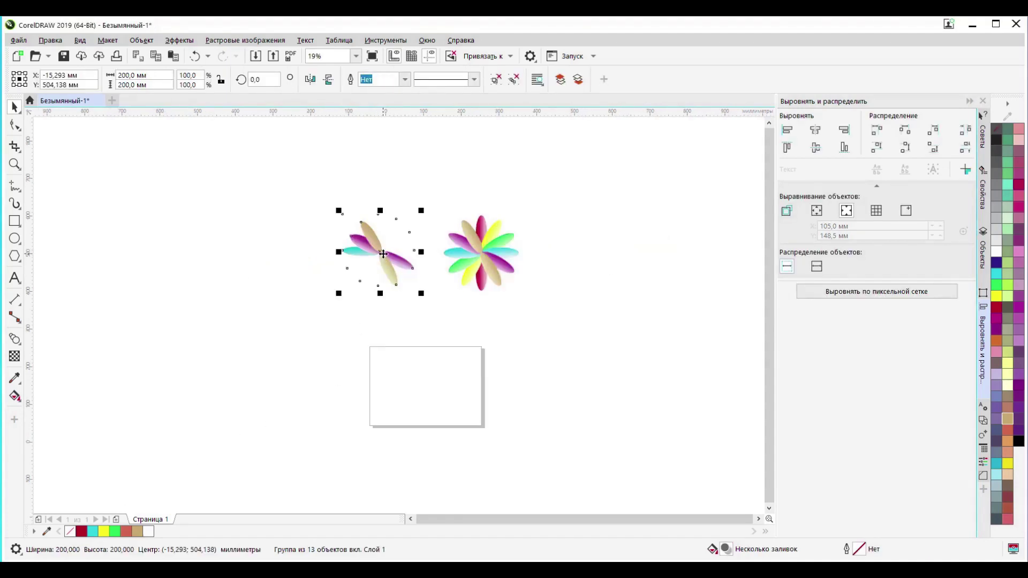
click(817, 129)
click(815, 147)
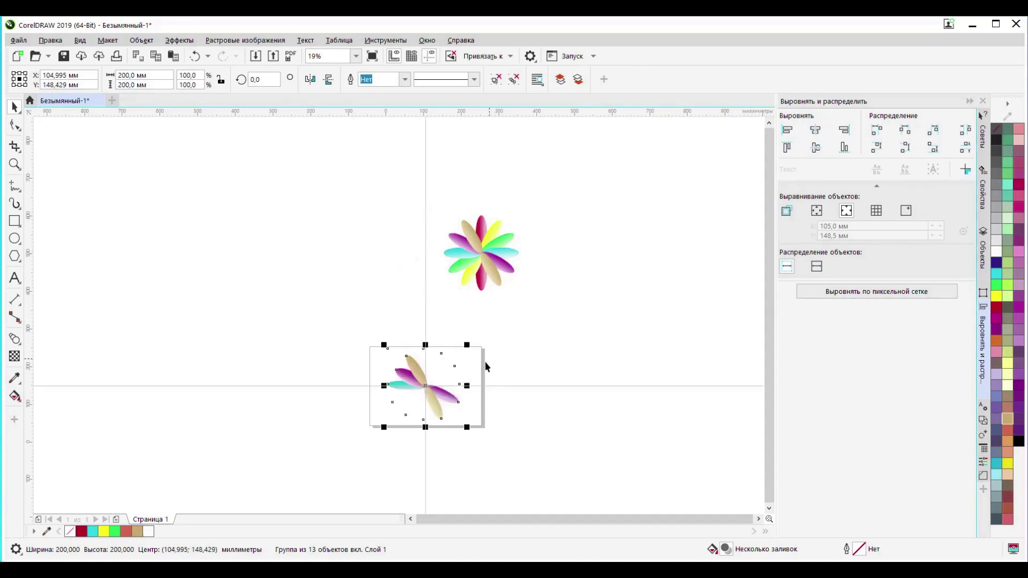
Copy the centred last intermediate petal group and paste it onto a new second page.
right_click(421, 389)
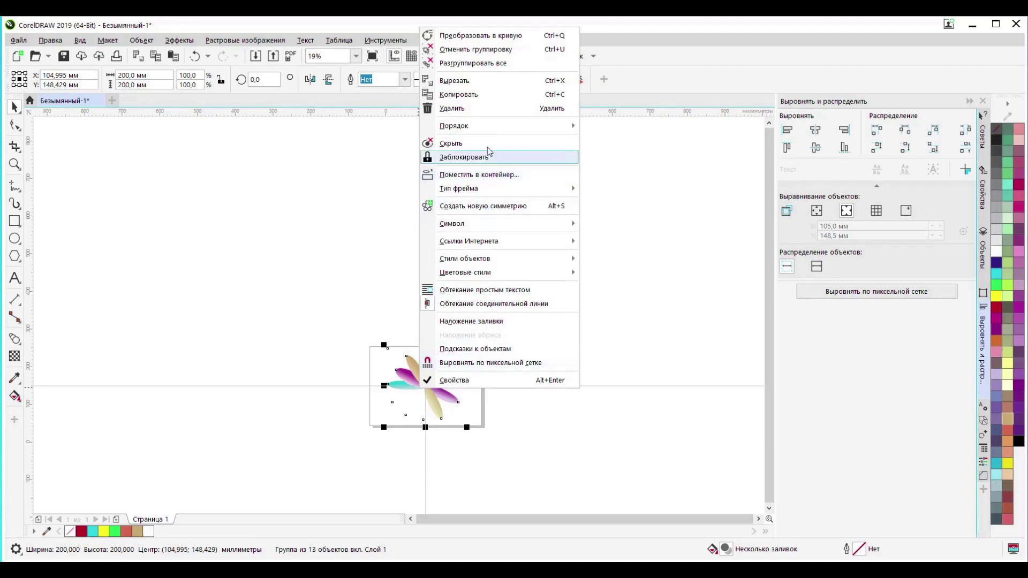
click(477, 95)
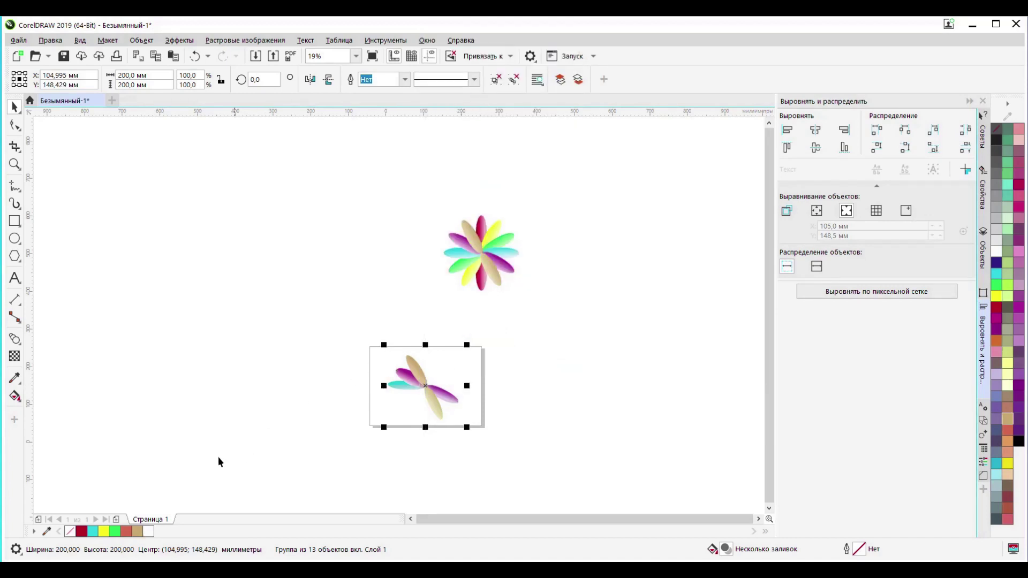
click(117, 520)
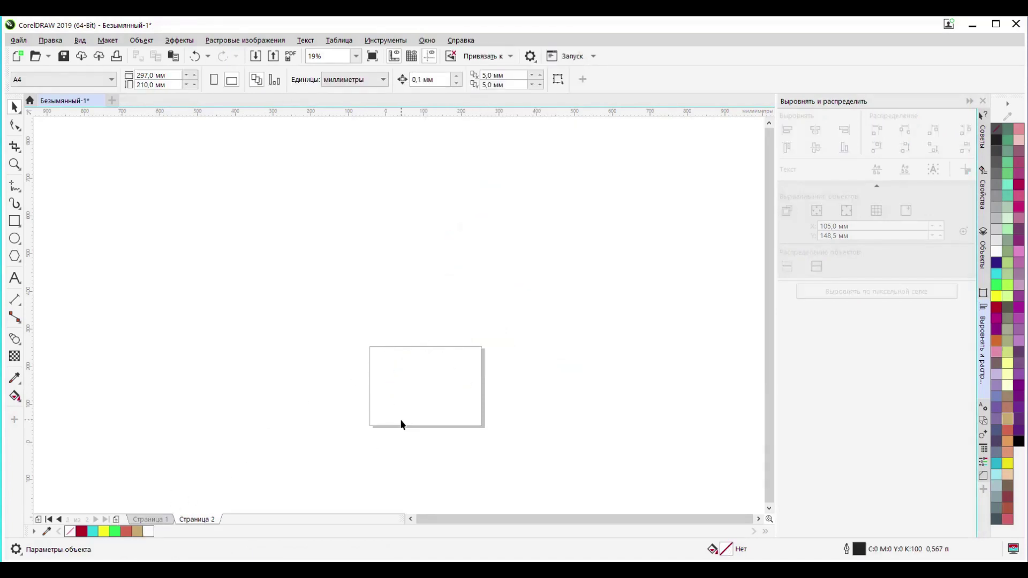
right_click(402, 424)
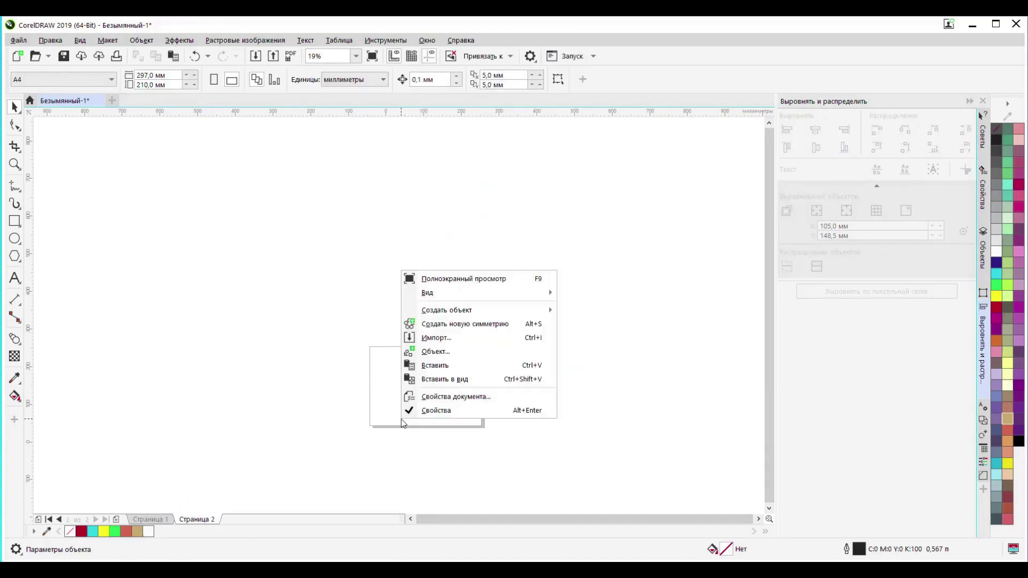
click(477, 366)
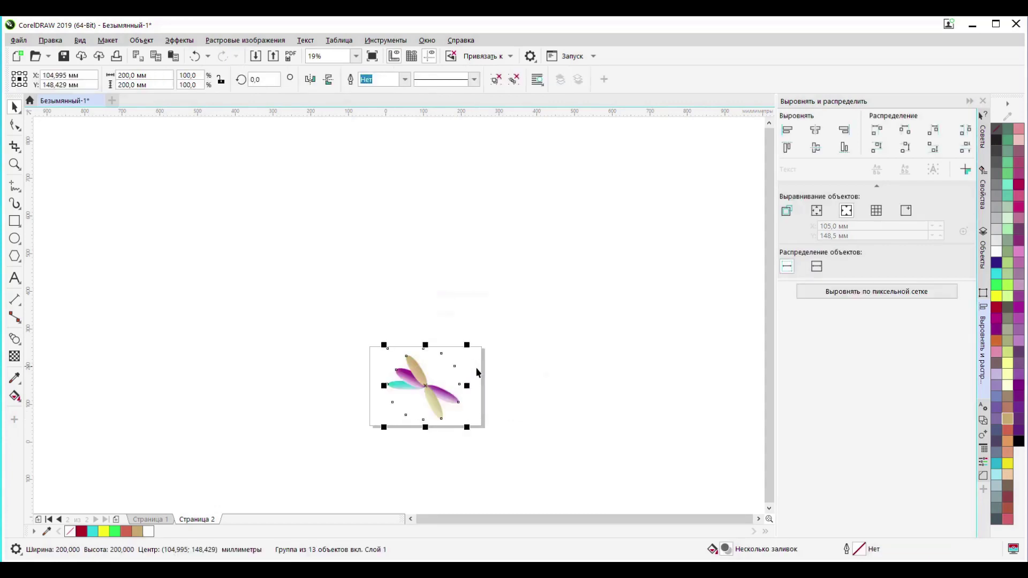
Export page 2 with the last intermediate group as a JPG image named 22, with CMYK (32-bit) colour and High quality at 80%.
click(18, 41)
click(40, 260)
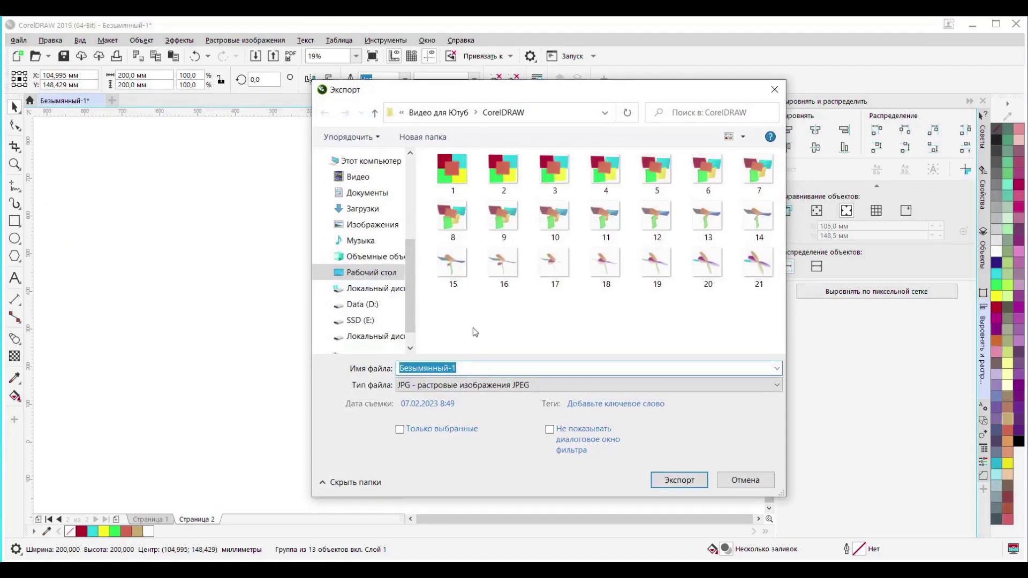
text(22)
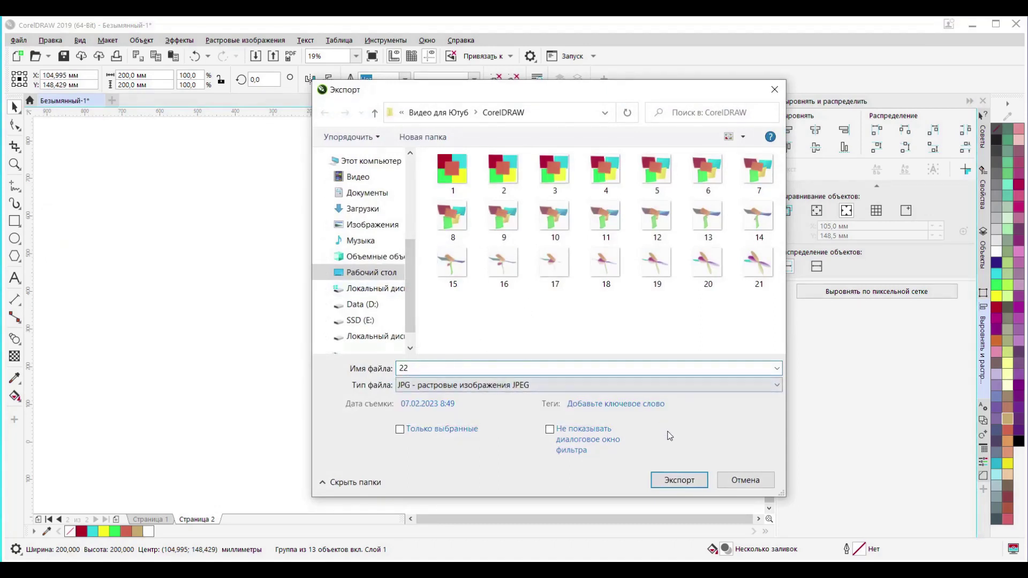
click(672, 482)
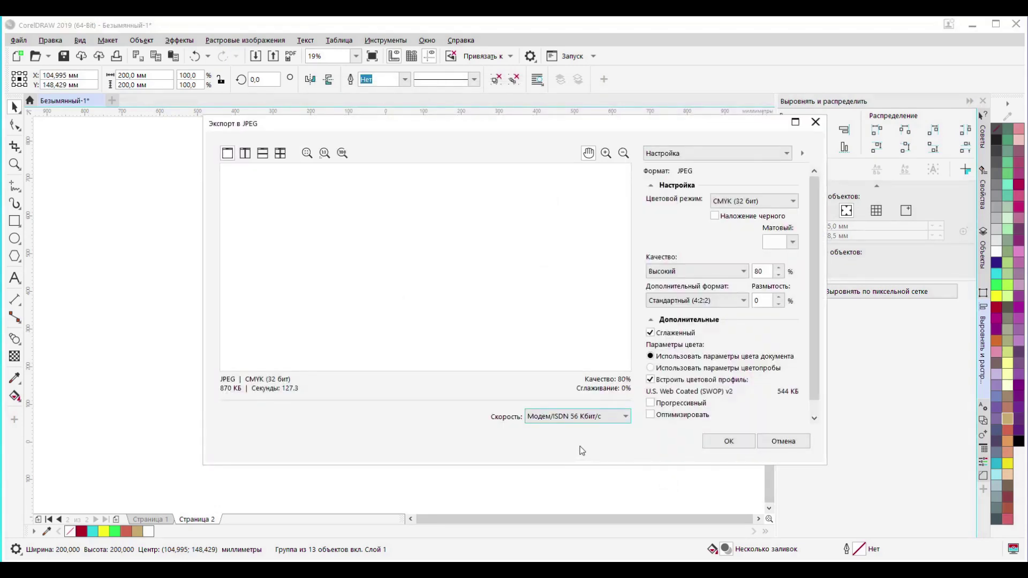
click(716, 444)
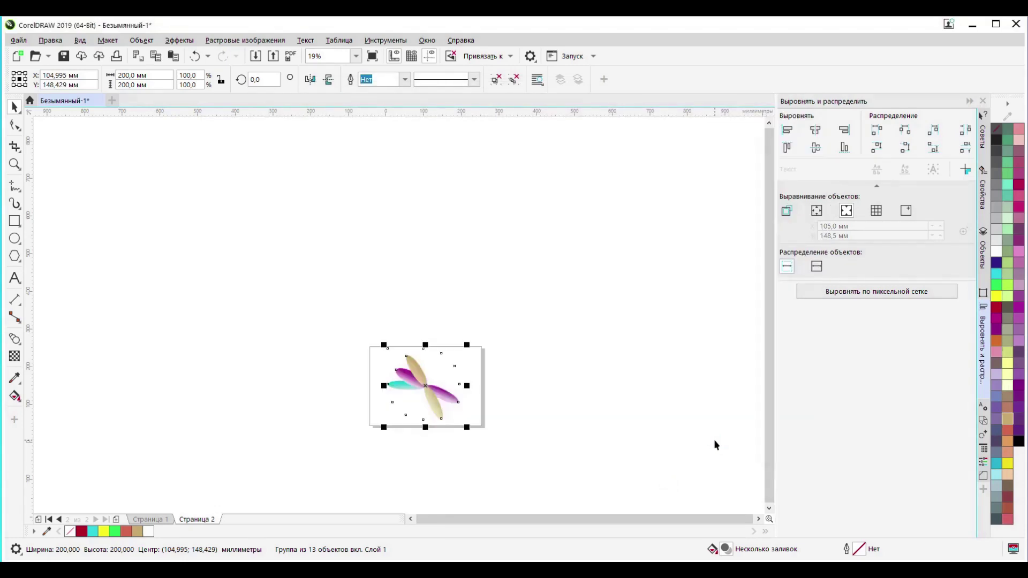
Remove the second page and hide the exported last intermediate petal group on page 1.
right_click(211, 518)
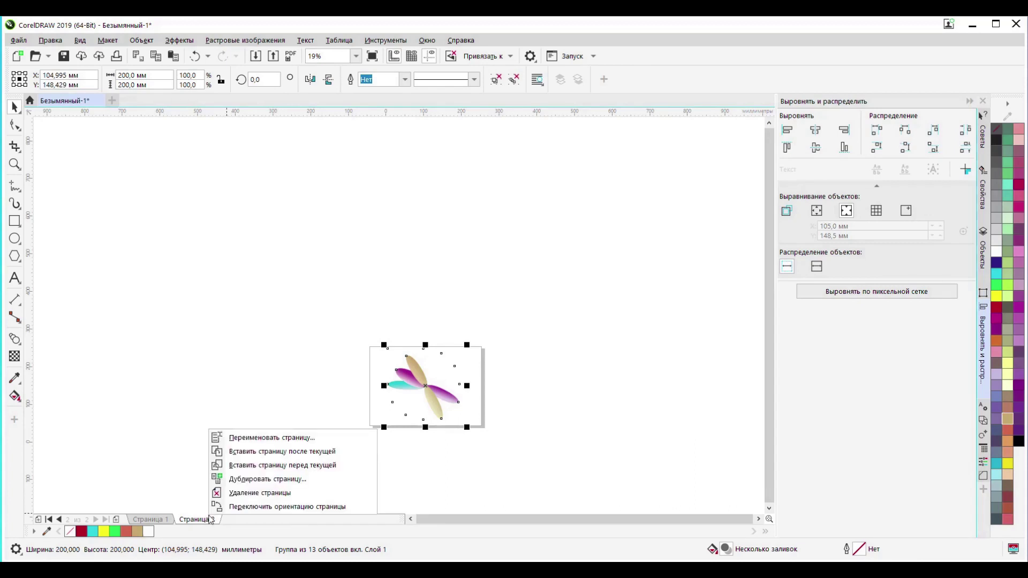
click(273, 493)
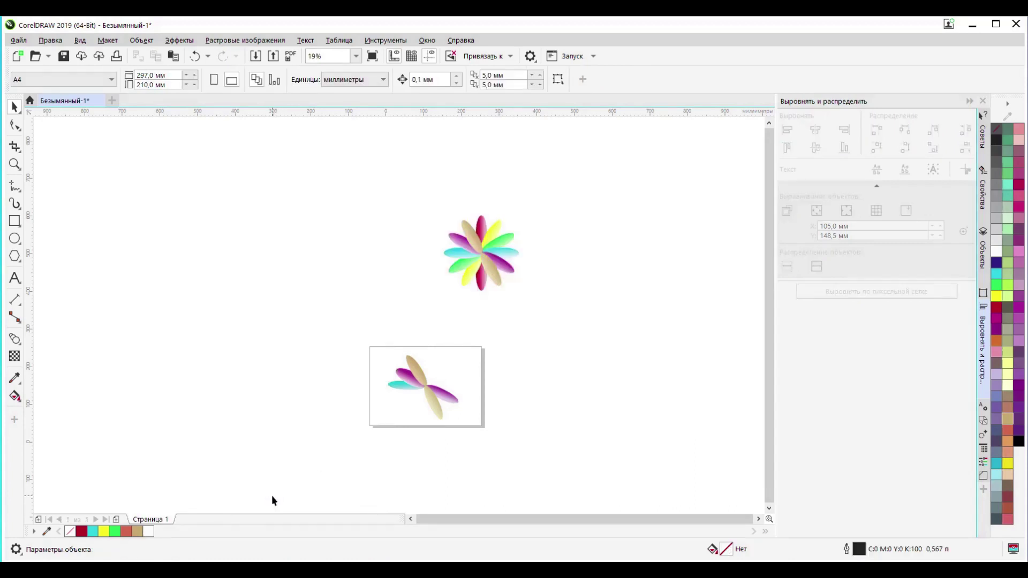
click(433, 388)
right_click(432, 387)
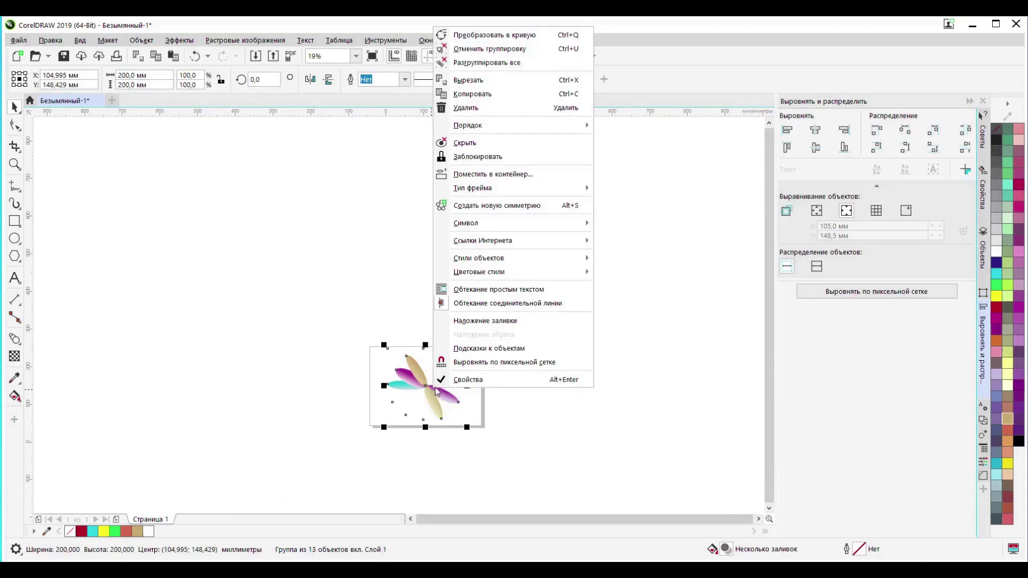
click(482, 144)
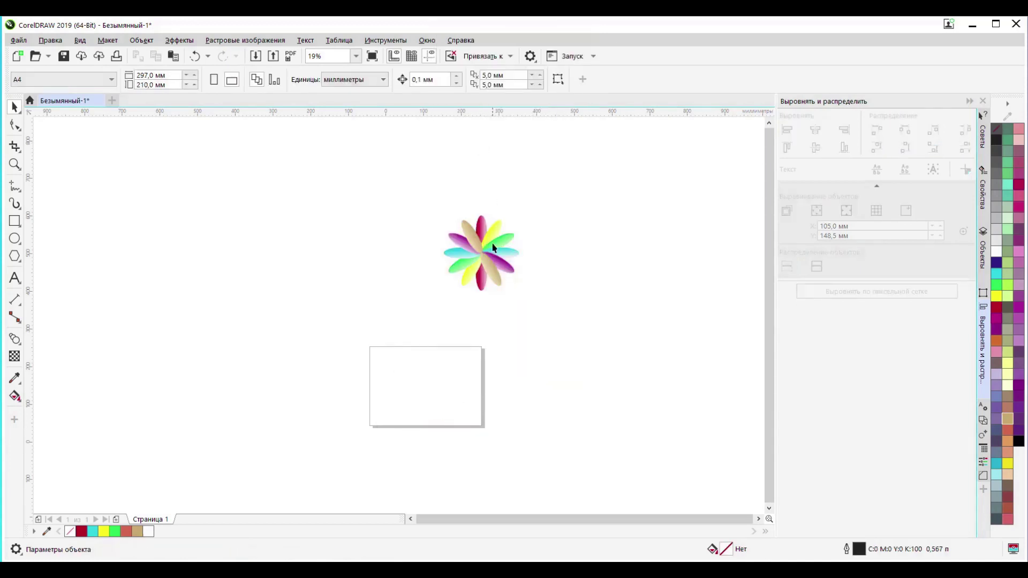
Align the full gradient flower group to the page centre horizontally and vertically, and copy it.
click(486, 254)
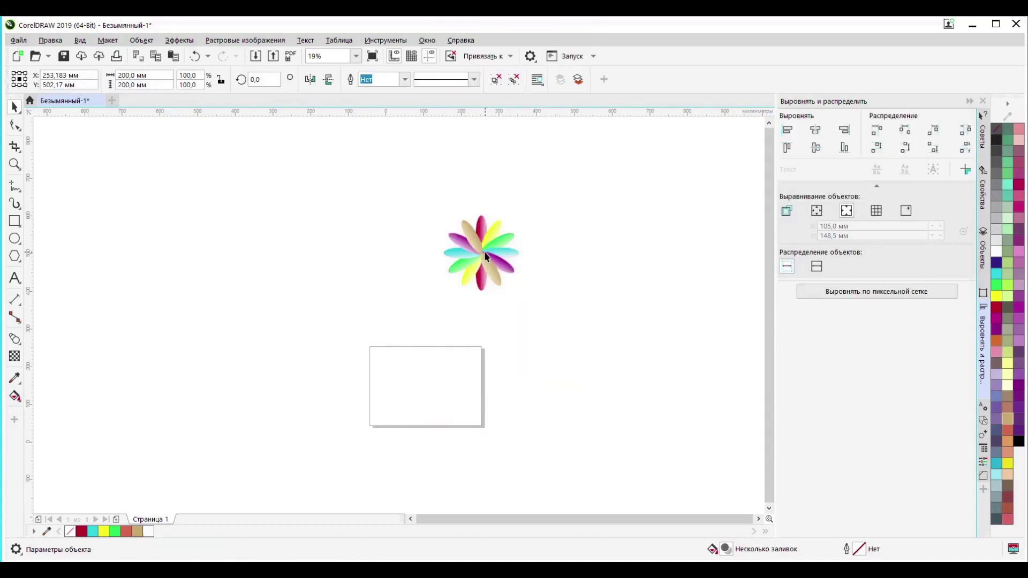
click(813, 133)
click(815, 149)
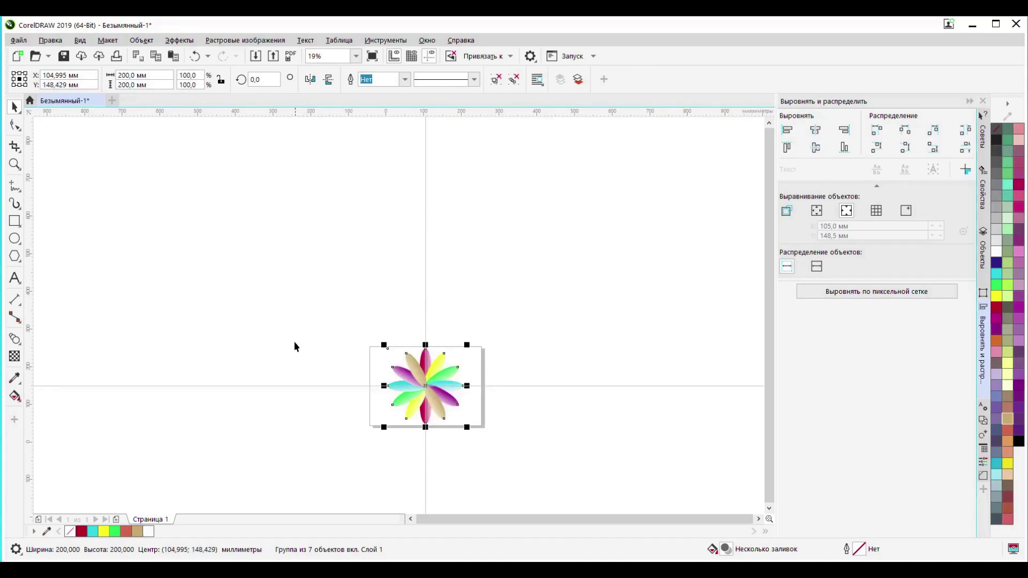
right_click(423, 391)
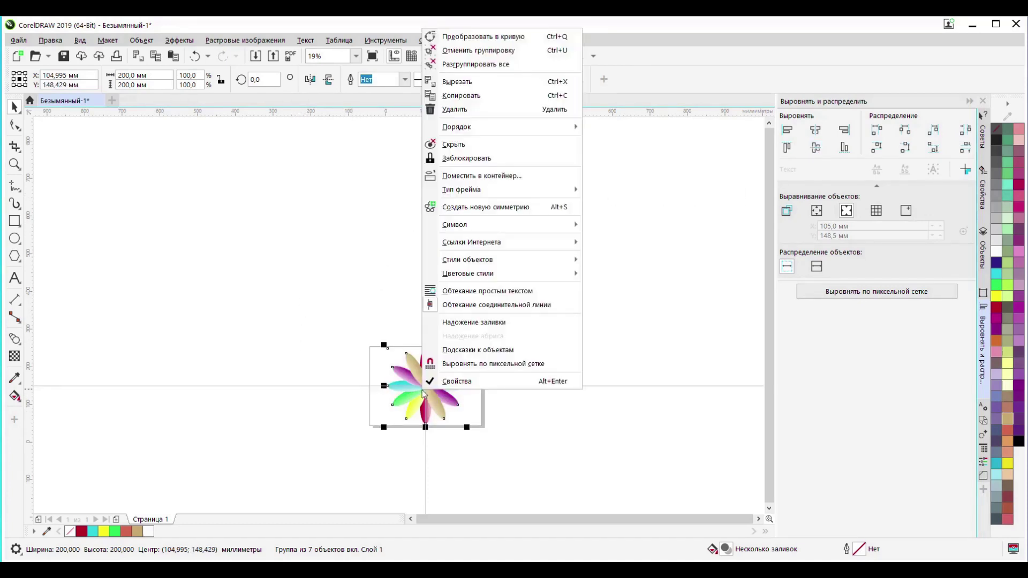
click(489, 96)
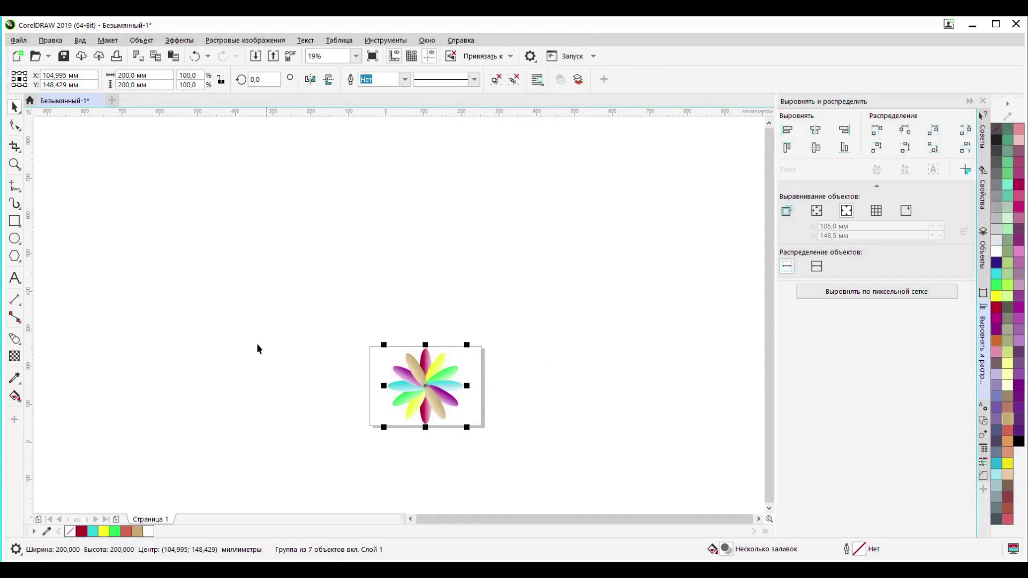
Add a second page after page 1 and paste the copied gradient flower group onto it.
click(116, 519)
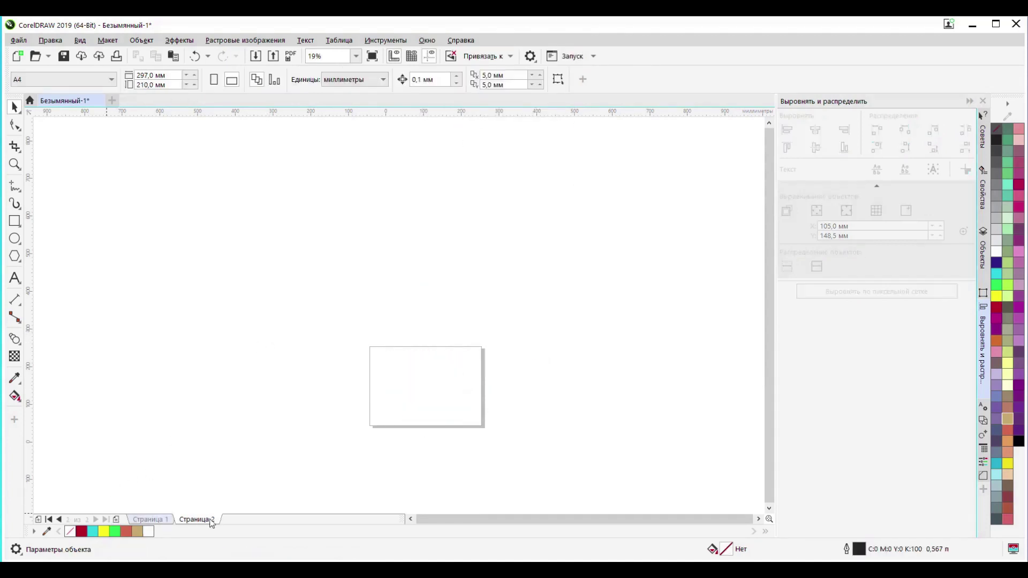
right_click(442, 428)
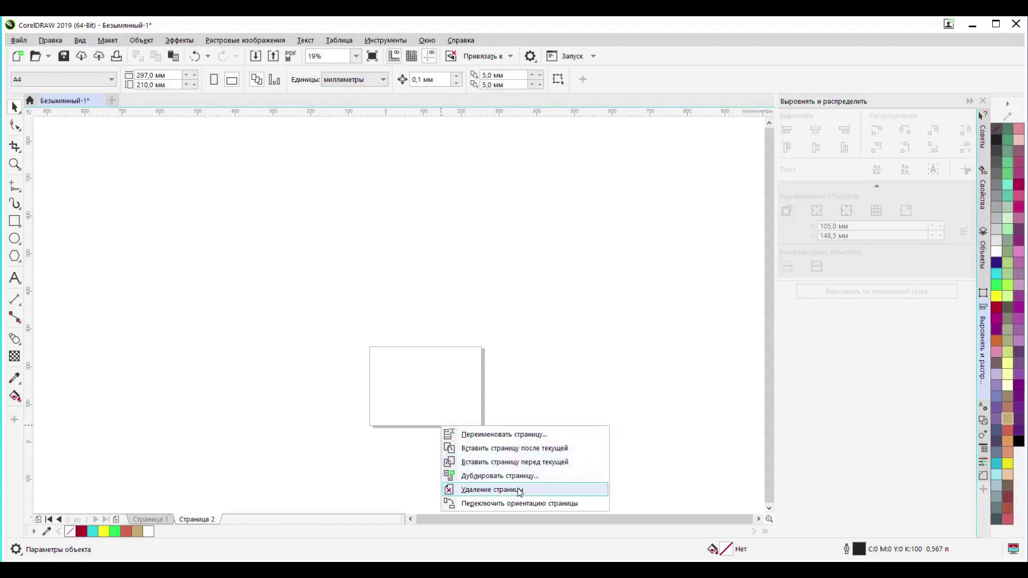
click(525, 395)
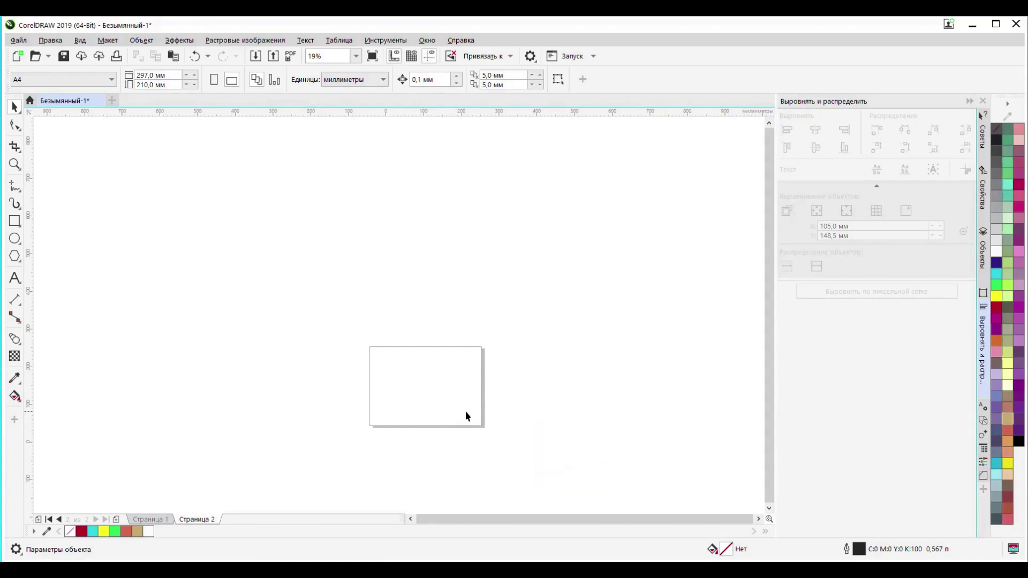
right_click(448, 401)
click(517, 503)
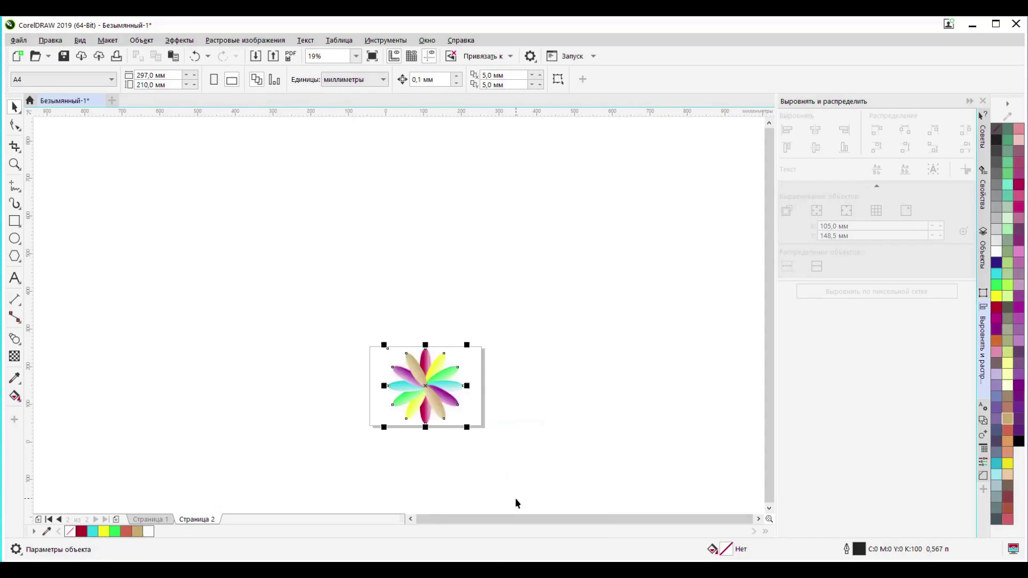
Export page 2 with the gradient flower as a JPG image named 23, with CMYK (32-bit) colour and High quality at 80%.
click(17, 41)
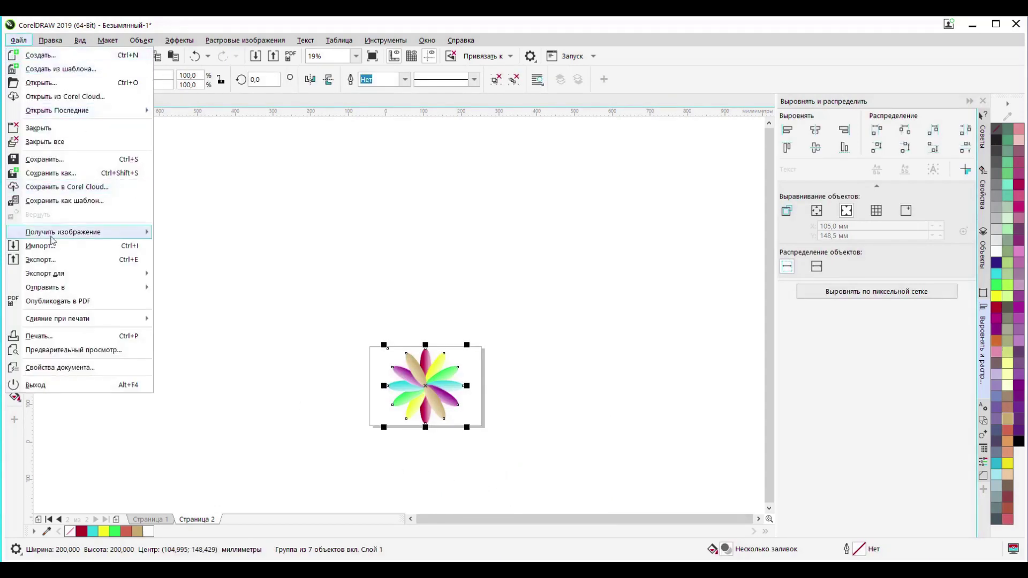
click(49, 262)
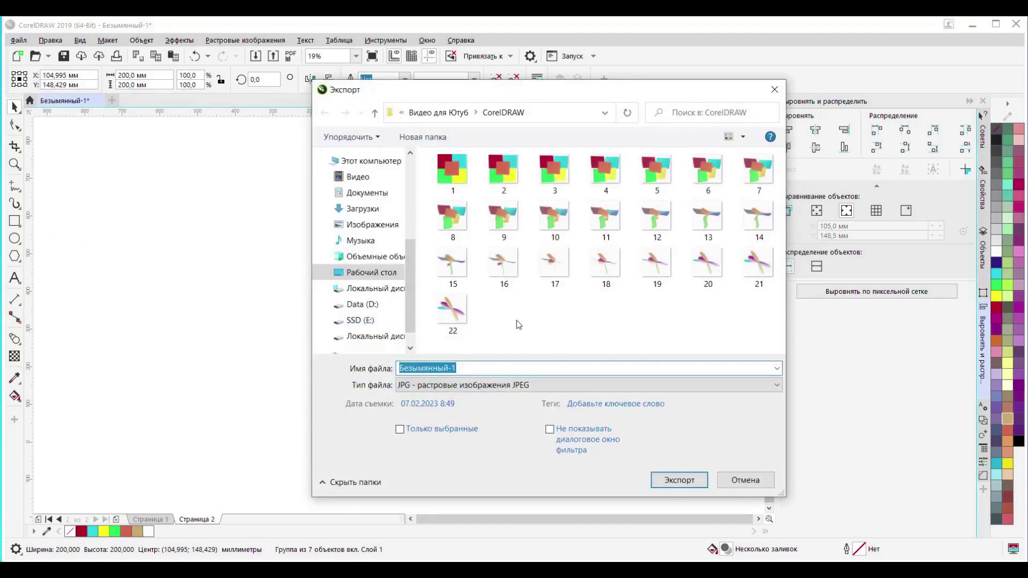
text(2)
key(Escape)
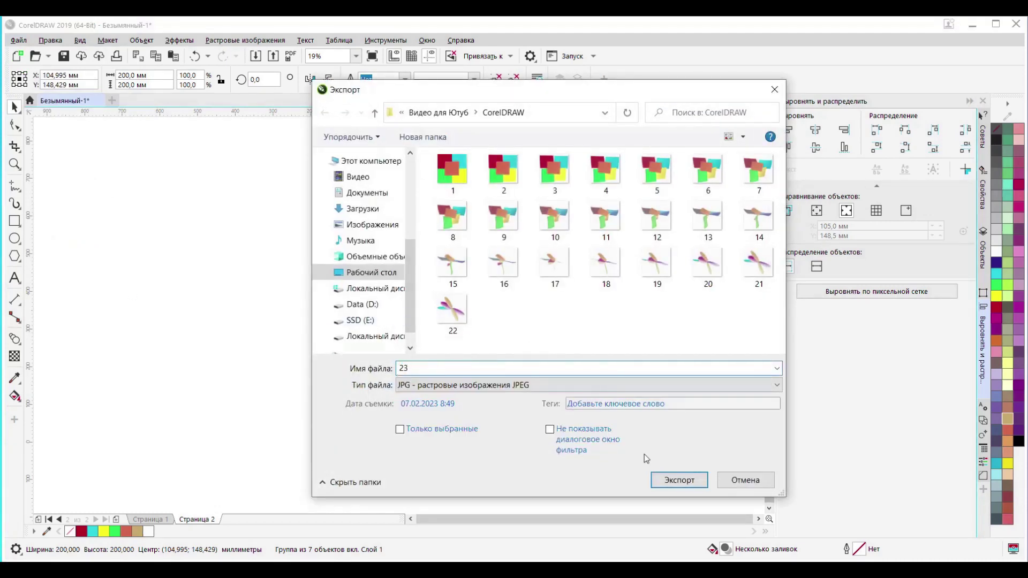
click(664, 483)
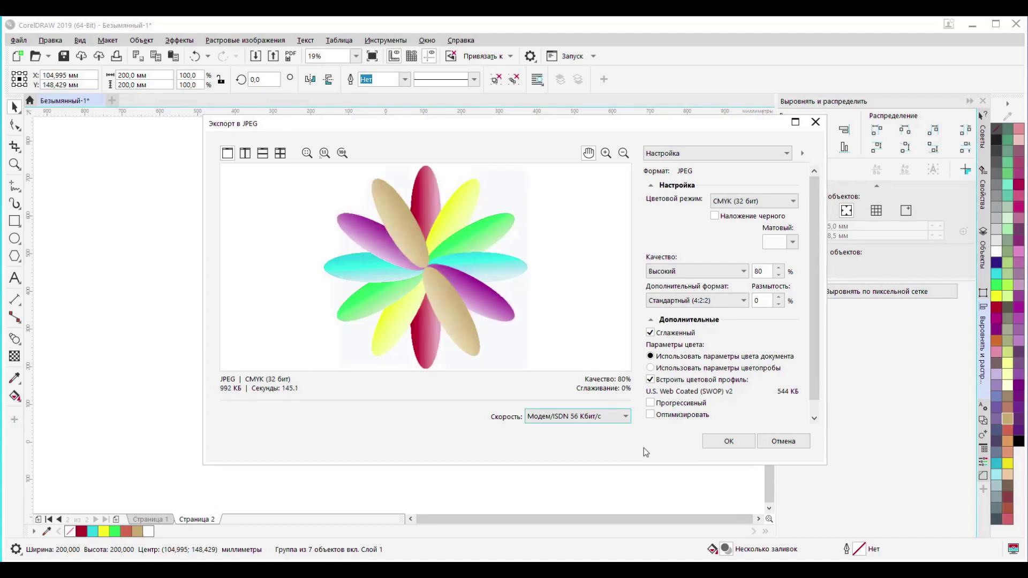
click(720, 444)
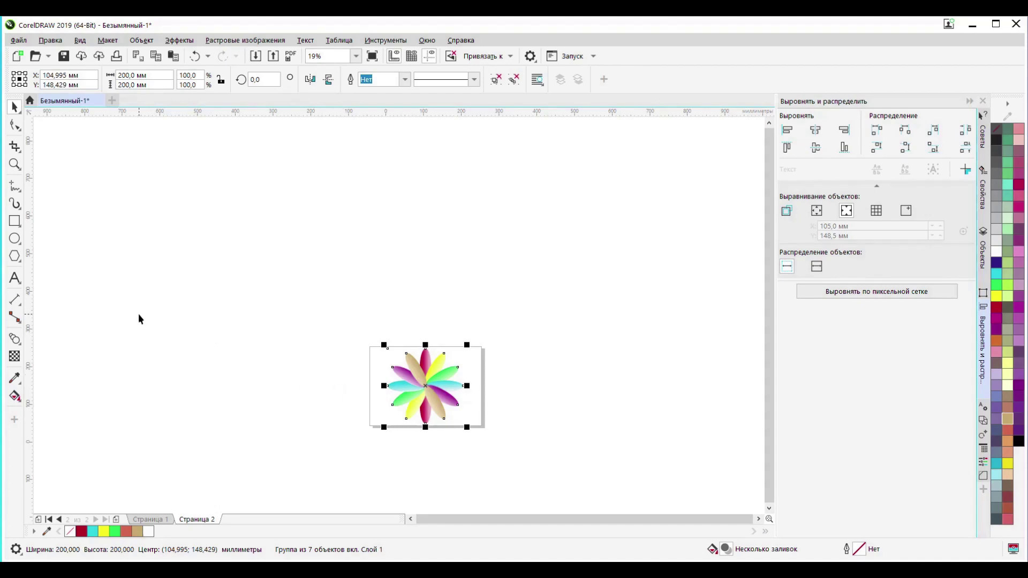
Switch to File Explorer and look through the numbered exported images in the CorelDRAW folder.
key(alt+Tab)
double_click(452, 206)
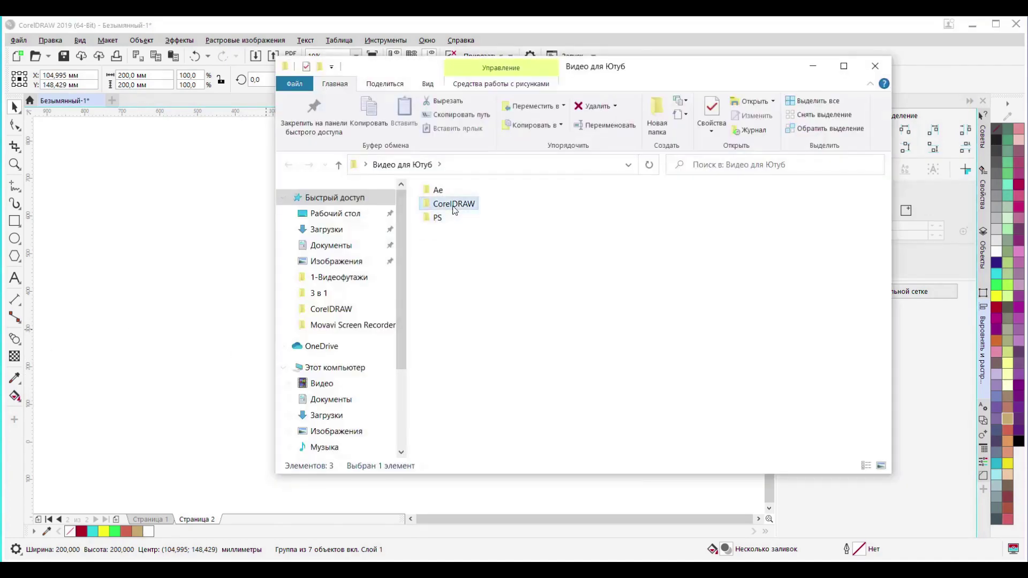
drag(884, 266, 888, 299)
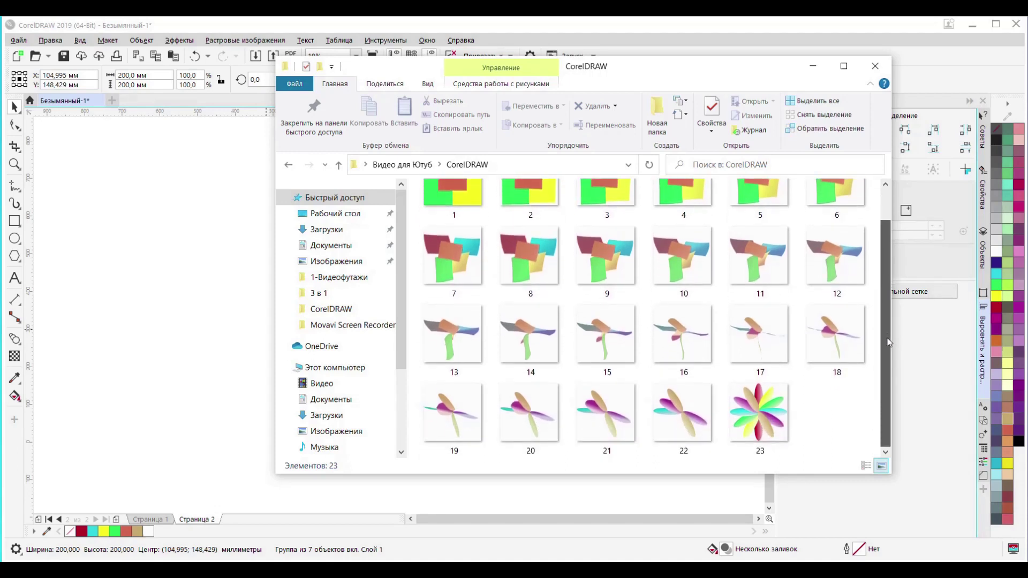
drag(884, 334, 884, 301)
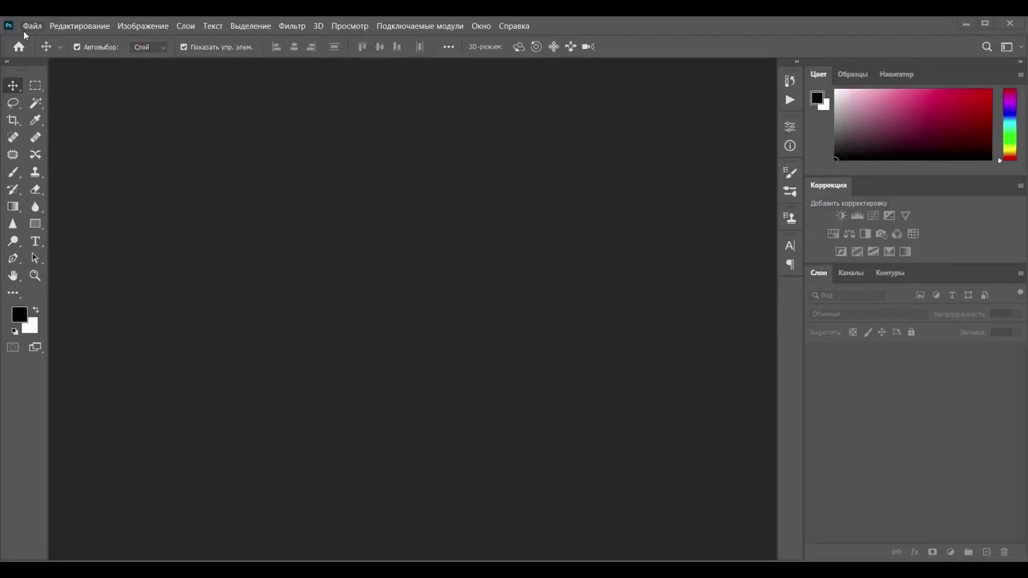
Switch to Photoshop and create a blank 297 x 210 mm landscape RGB document at 300 ppi with a white background.
click(32, 27)
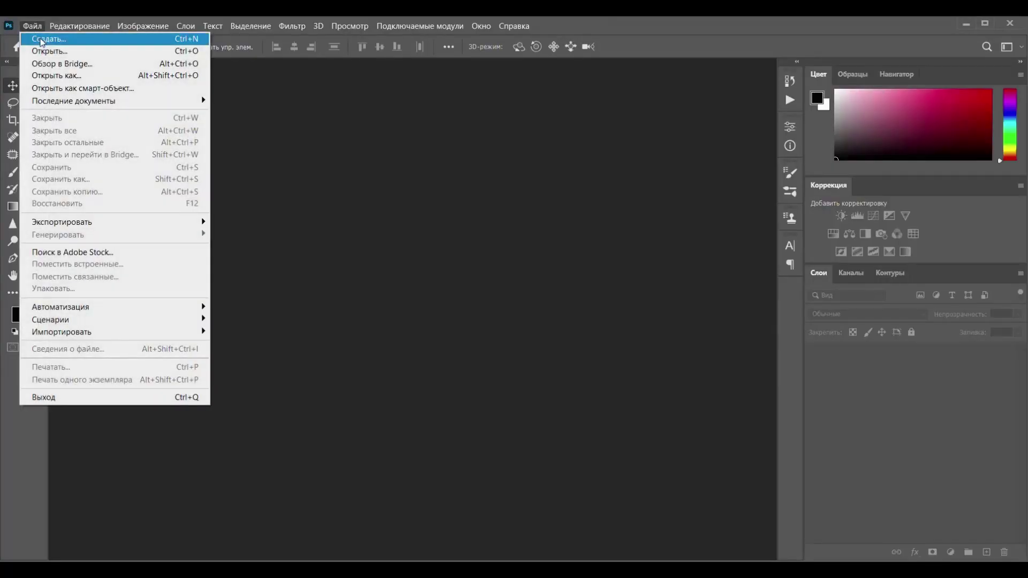
click(42, 40)
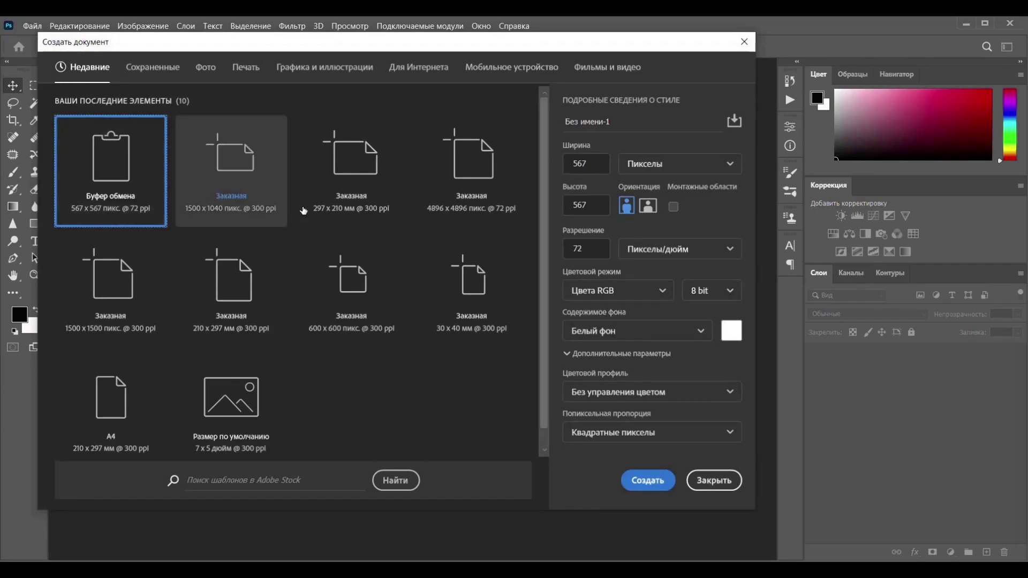
click(350, 196)
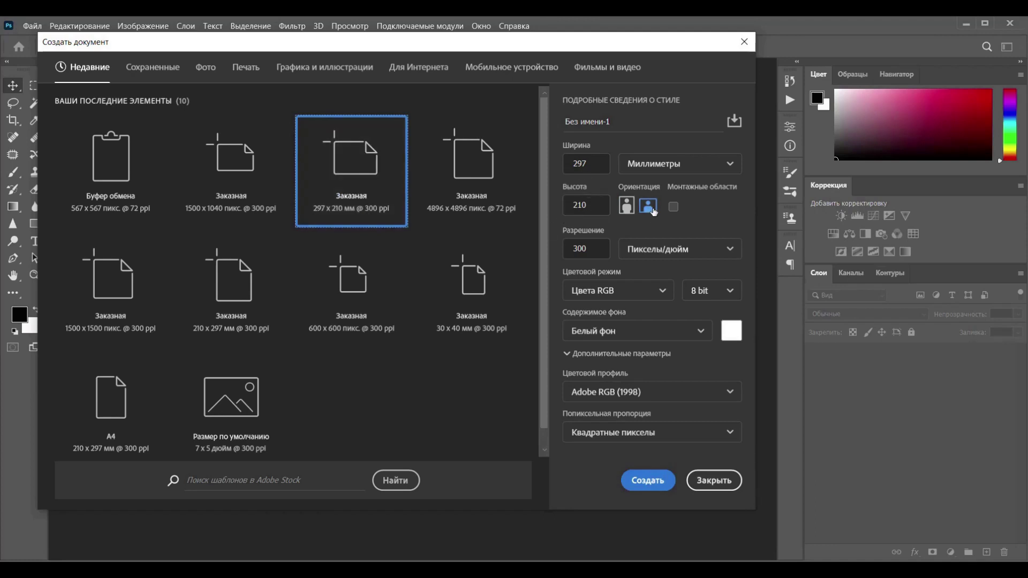
click(647, 481)
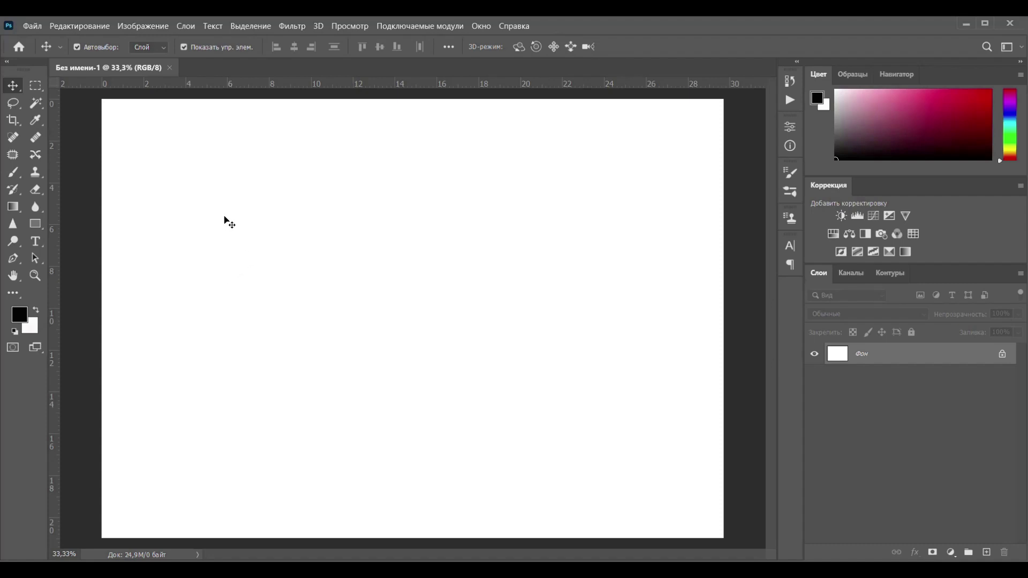
scroll(211, 211, down, 2)
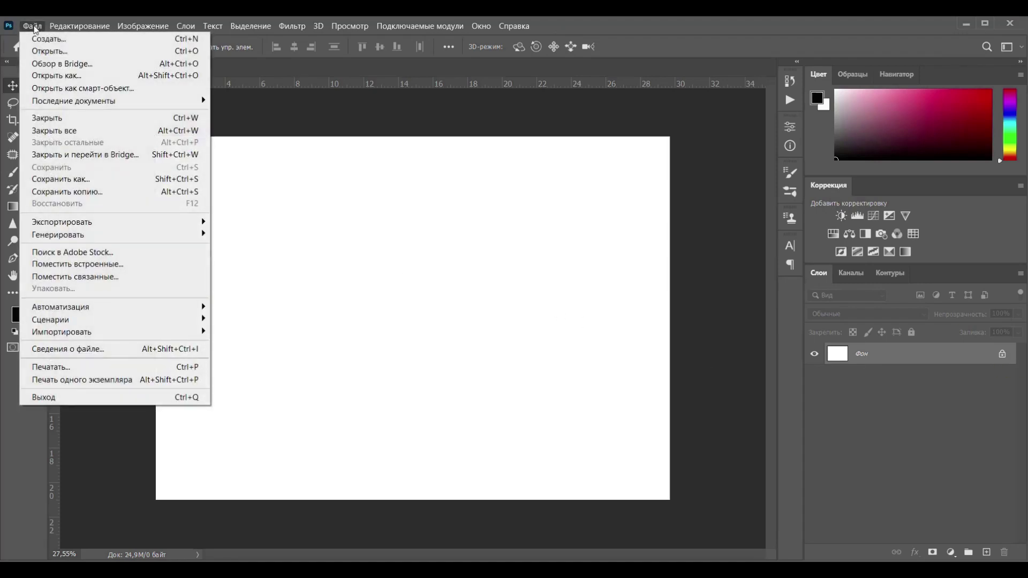
Open image 1 from the CorelDRAW folder inside Видео для Ютуб, discarding its embedded colour profile.
click(43, 52)
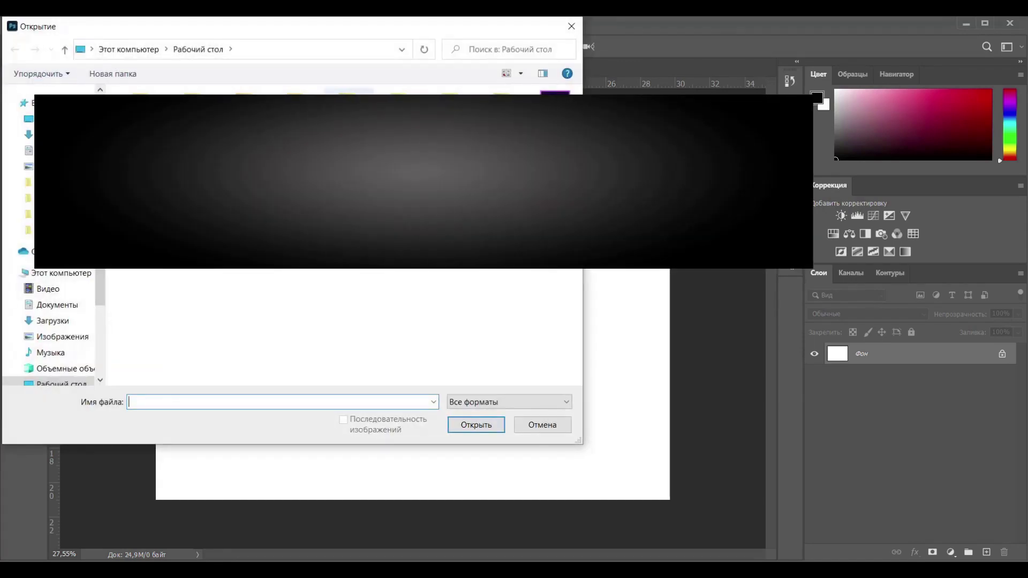
double_click(349, 91)
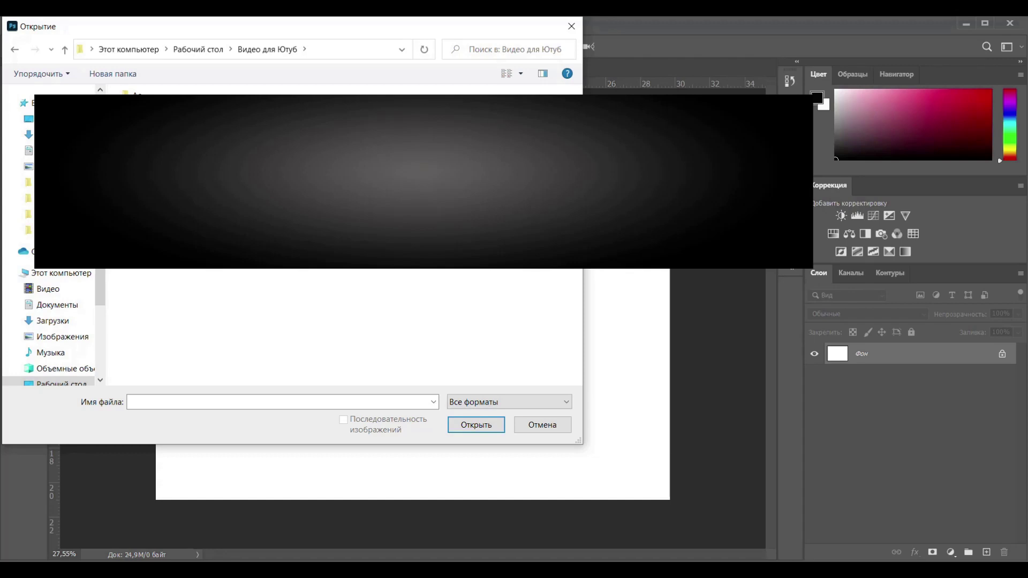
key(Return)
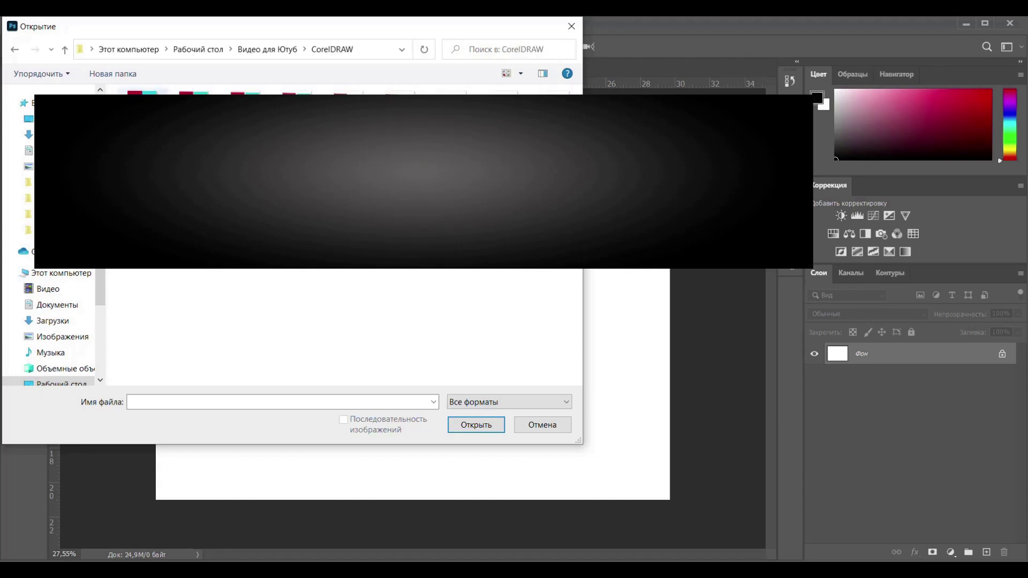
key(Down)
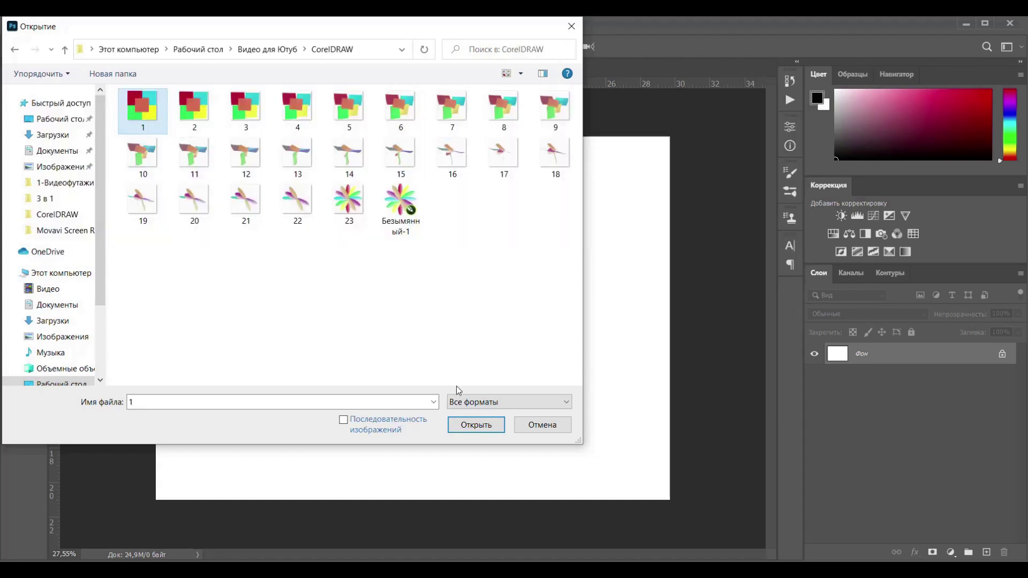
click(471, 427)
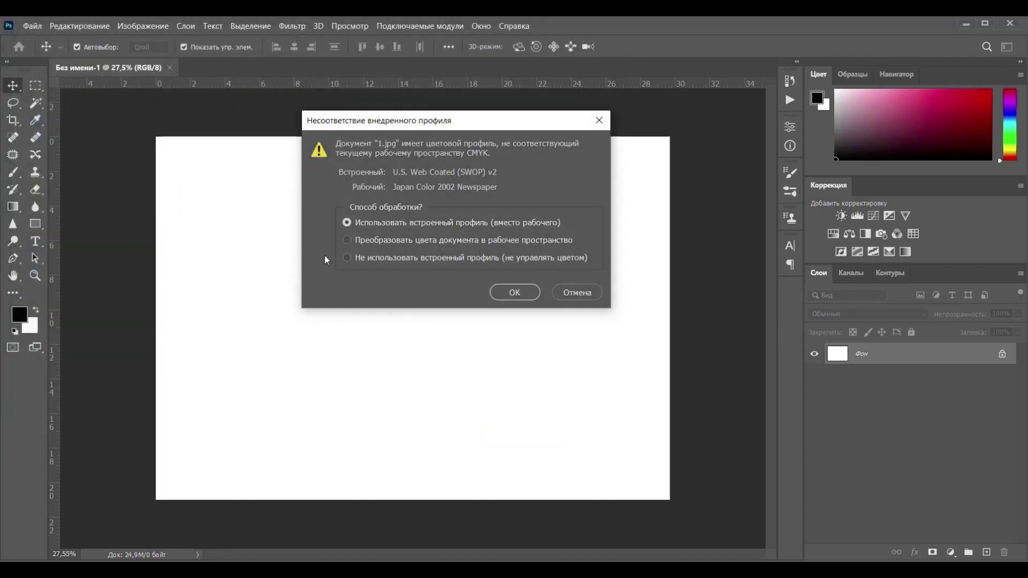
click(348, 258)
click(509, 292)
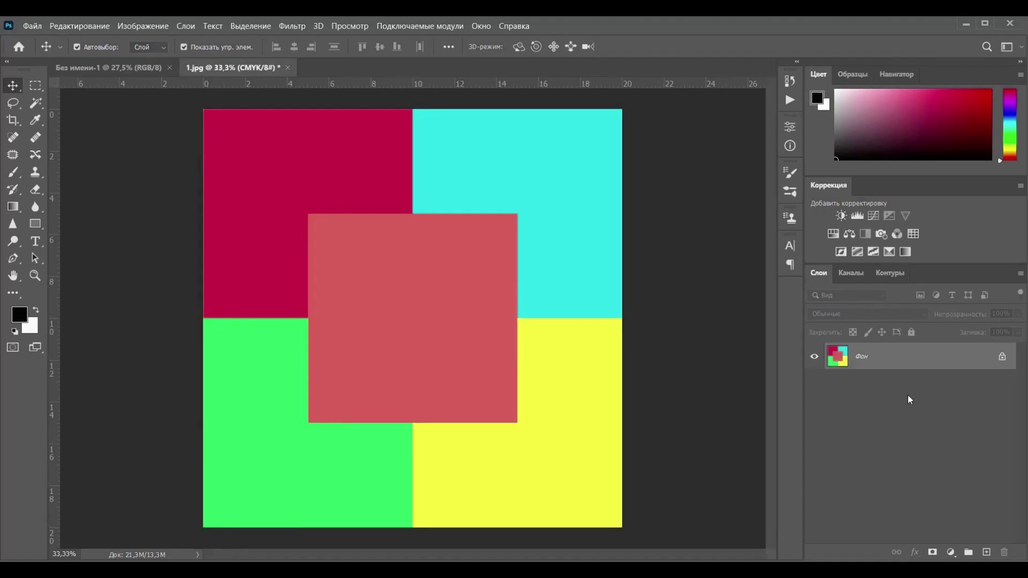
Unlock the background layer of 1.jpg and copy the squares image into the blank document Без имени-1.
click(1001, 359)
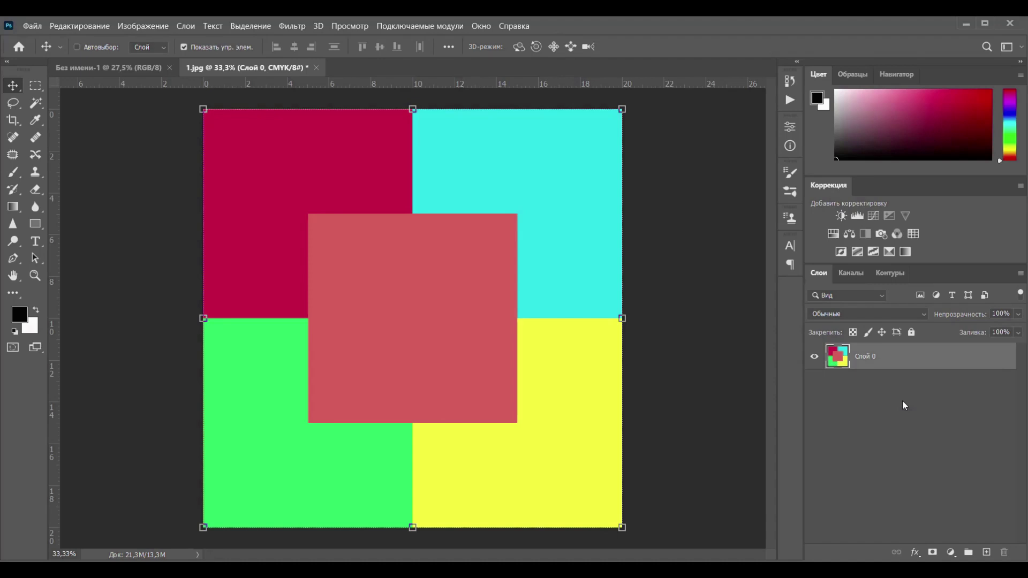
click(71, 67)
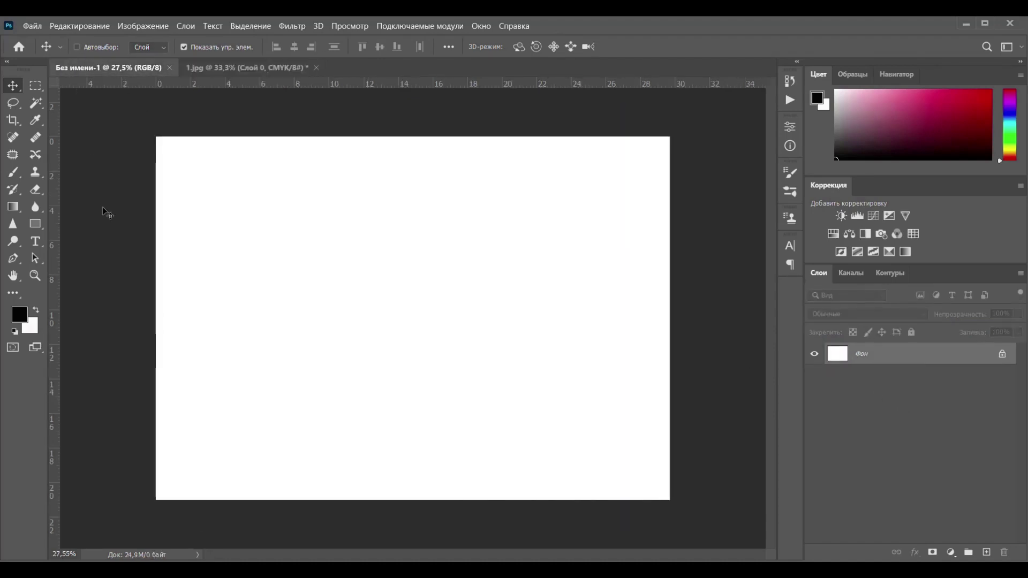
key(ctrl+v)
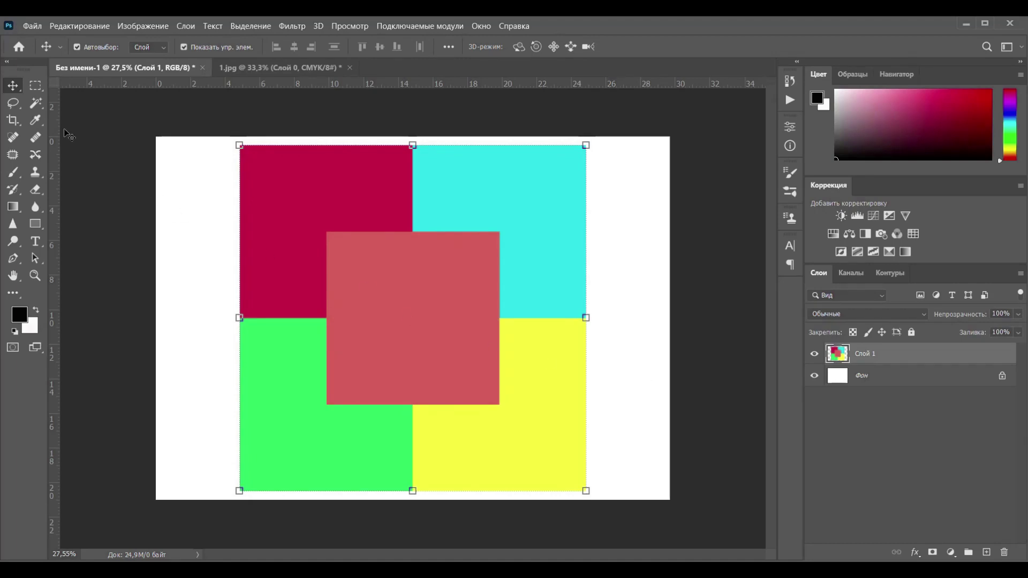
Select all the coloured squares with the Magic Wand, add a layer mask from the selection, and hide the white background layer.
click(36, 107)
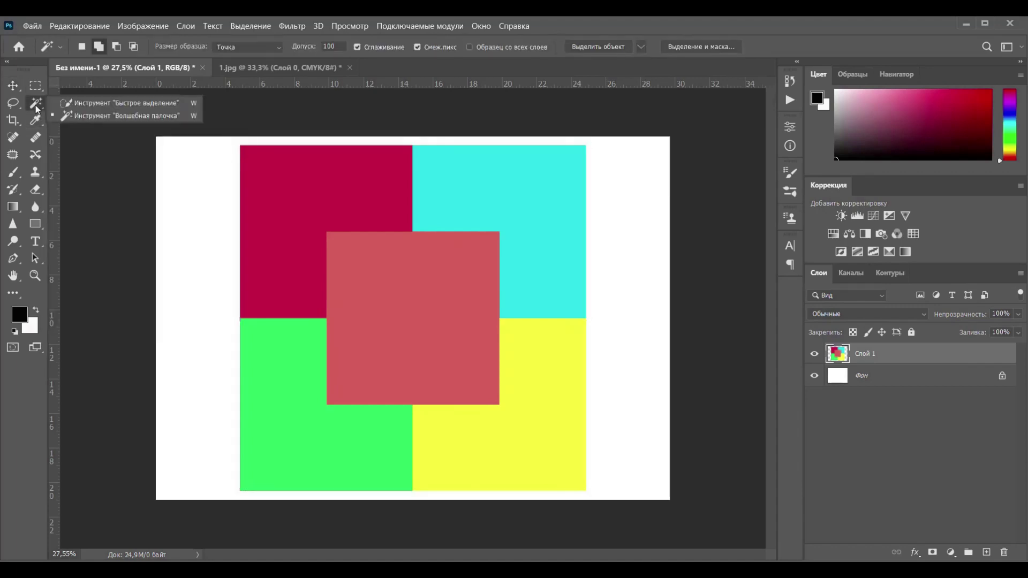
click(323, 200)
click(478, 217)
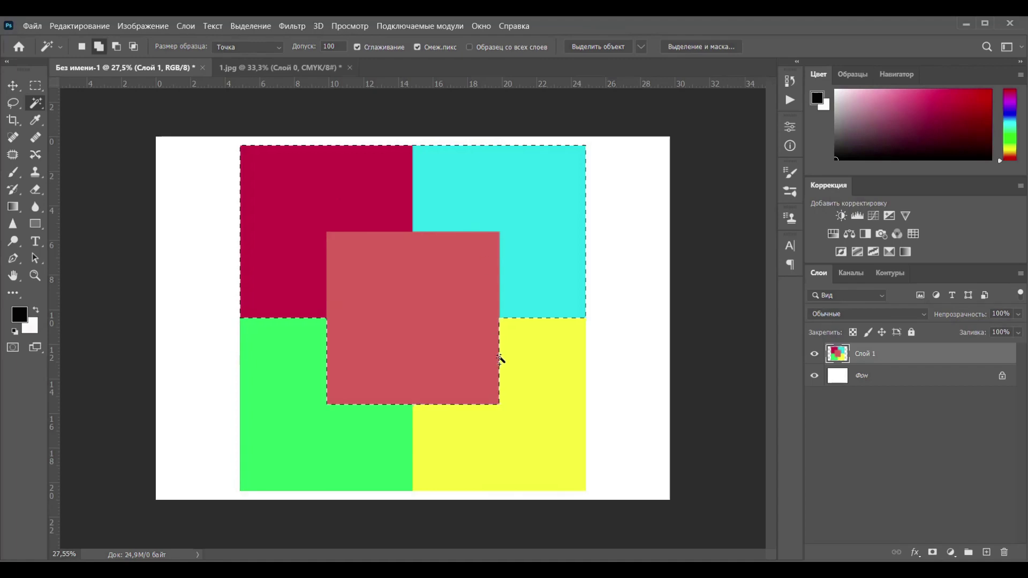
click(541, 427)
click(355, 442)
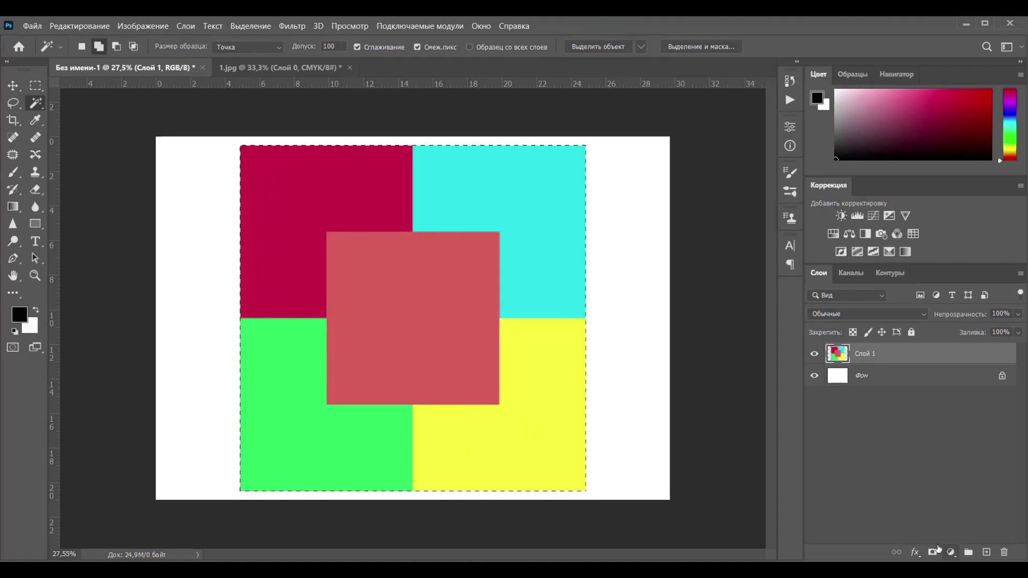
click(932, 553)
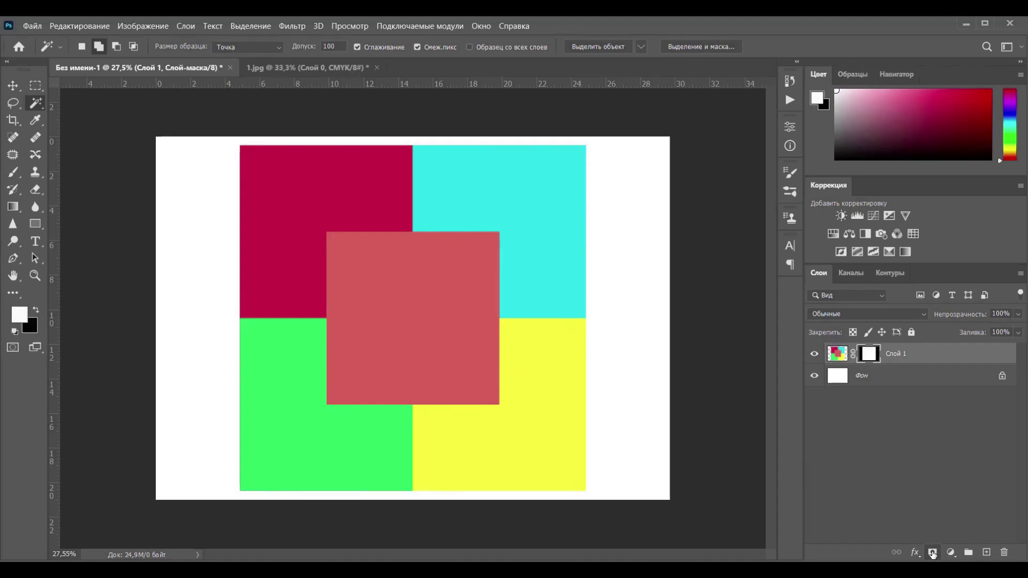
click(816, 378)
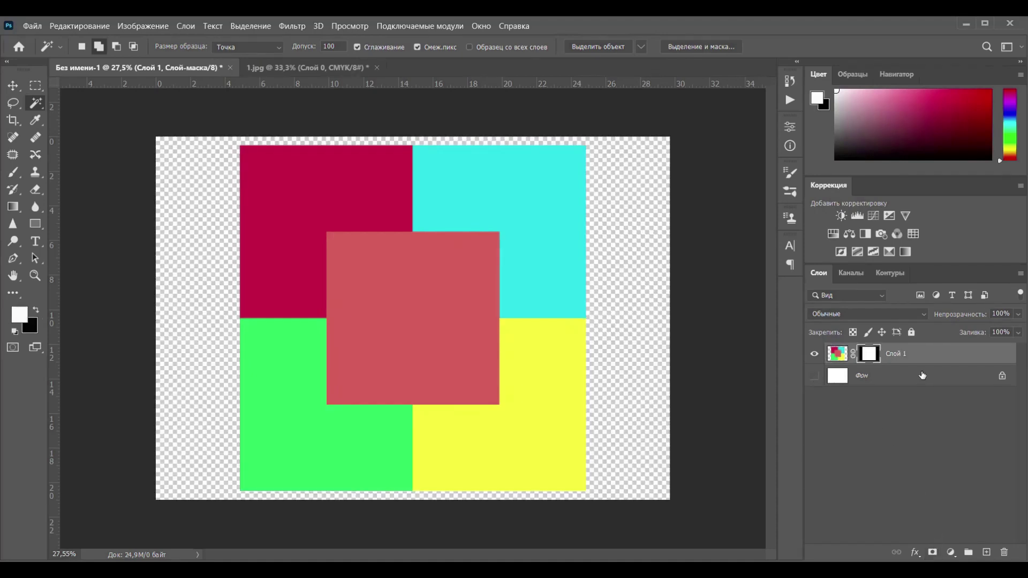
Rename the masked squares layer as 1 and hide it.
double_click(897, 354)
text(1)
key(Return)
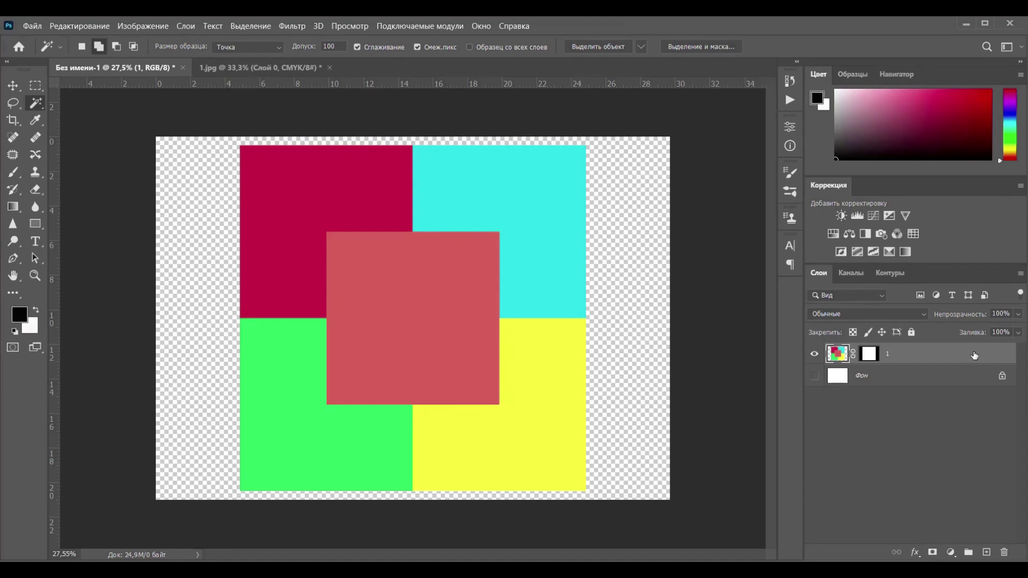
click(815, 356)
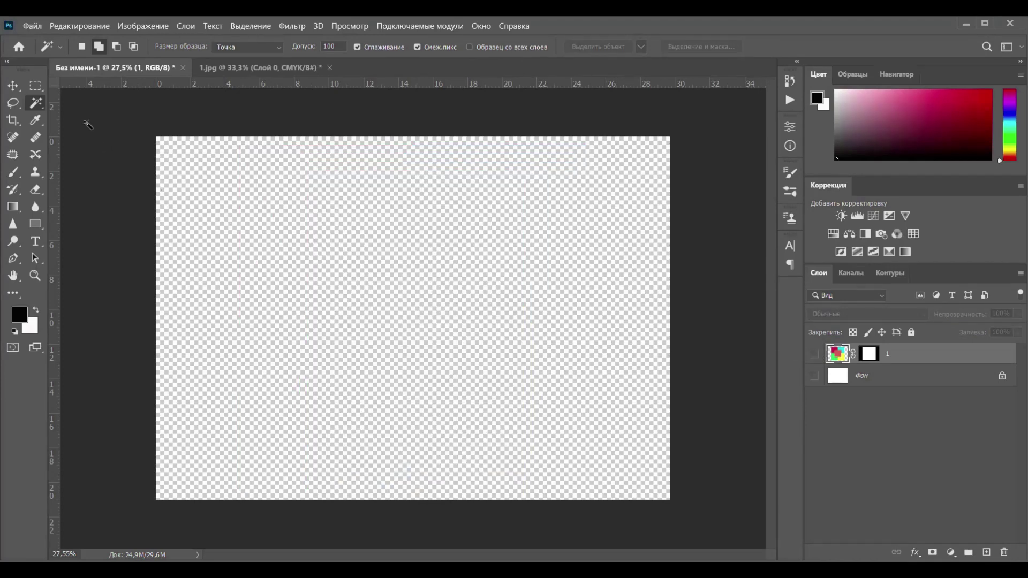
Open image 2 from the CorelDRAW folder, discarding its embedded colour profile.
click(31, 28)
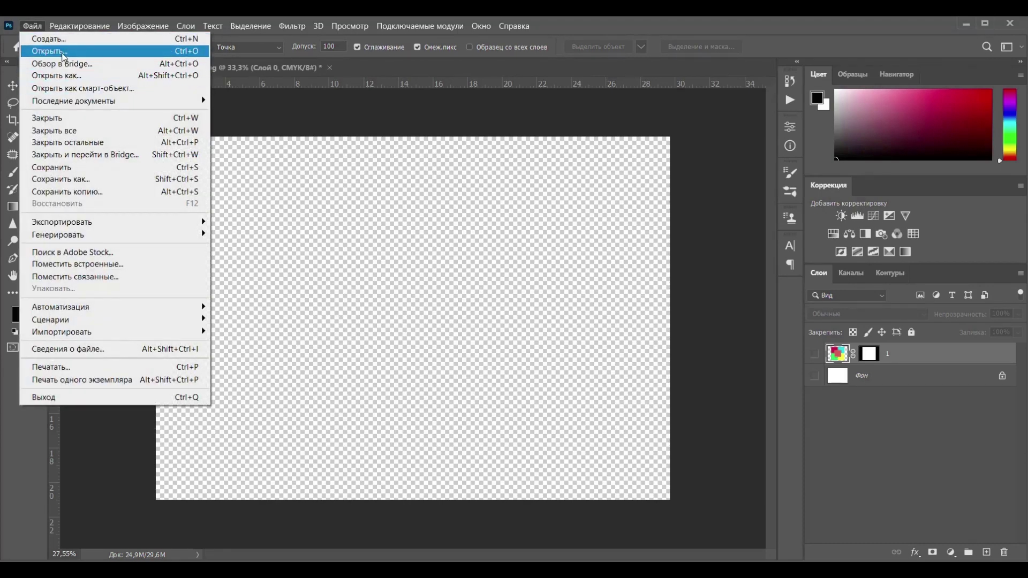
click(63, 56)
click(191, 111)
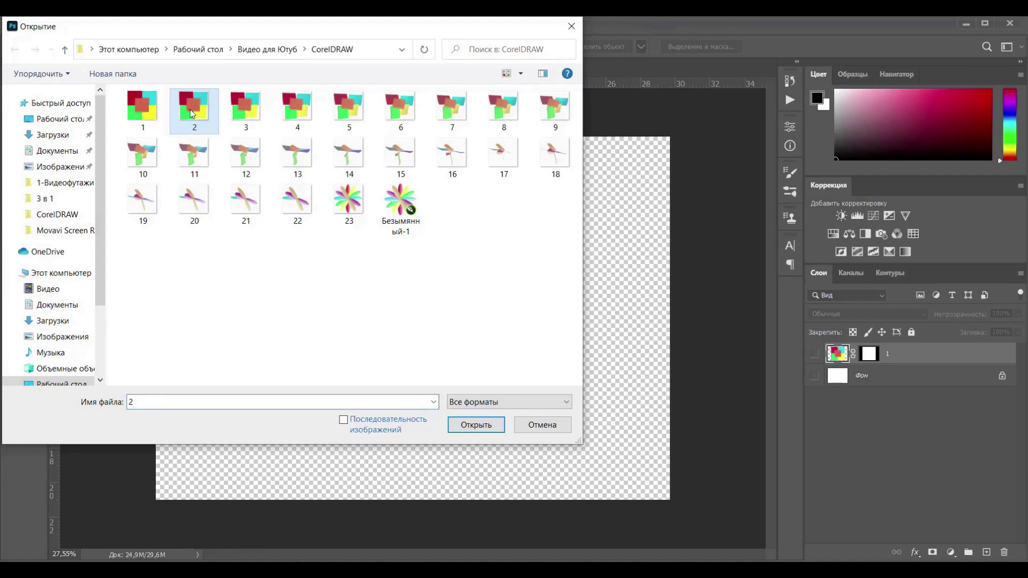
click(475, 425)
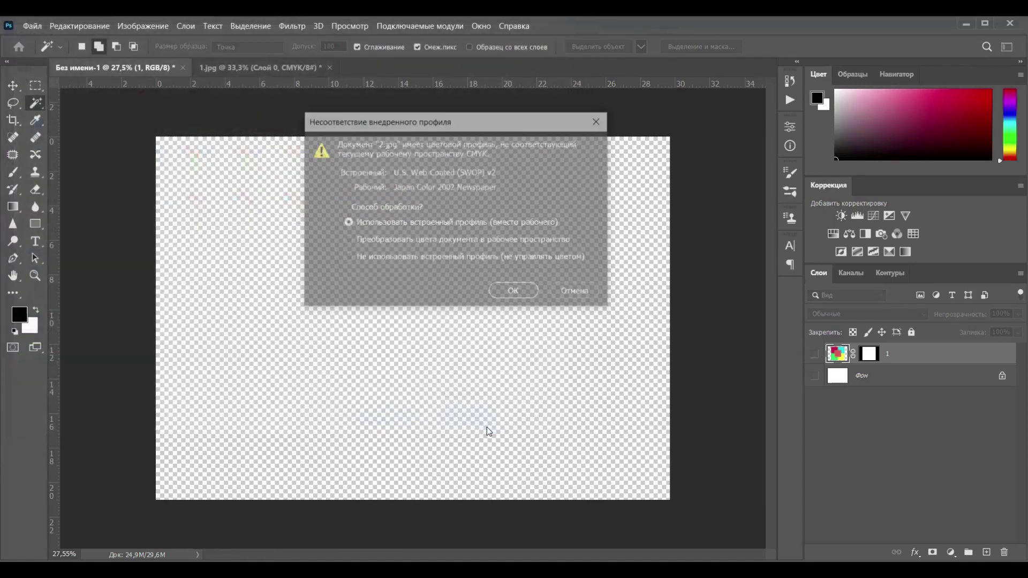
click(347, 257)
click(499, 292)
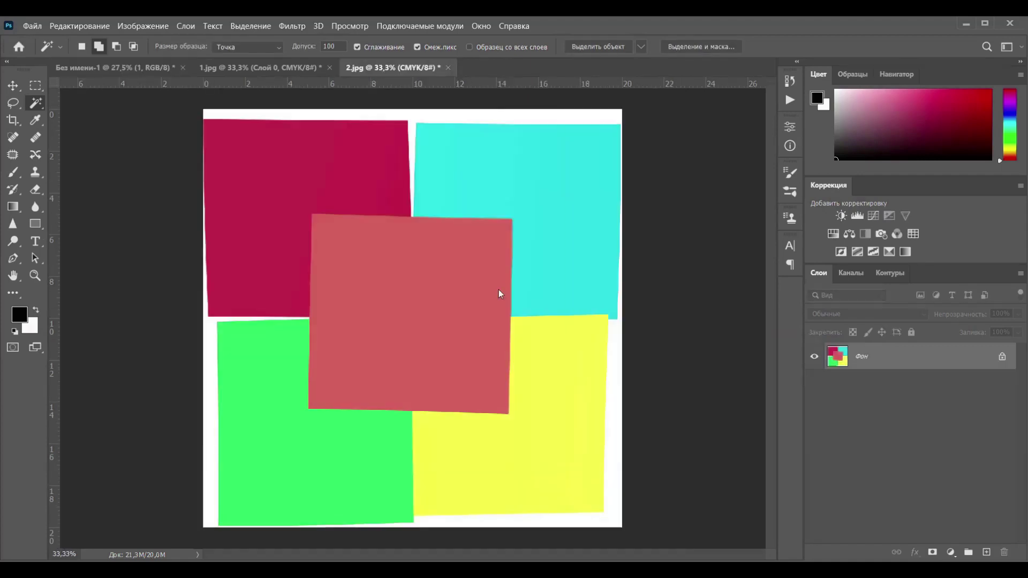
Unlock the background layer of 2.jpg and copy the image into the document Без имени-1.
click(1002, 358)
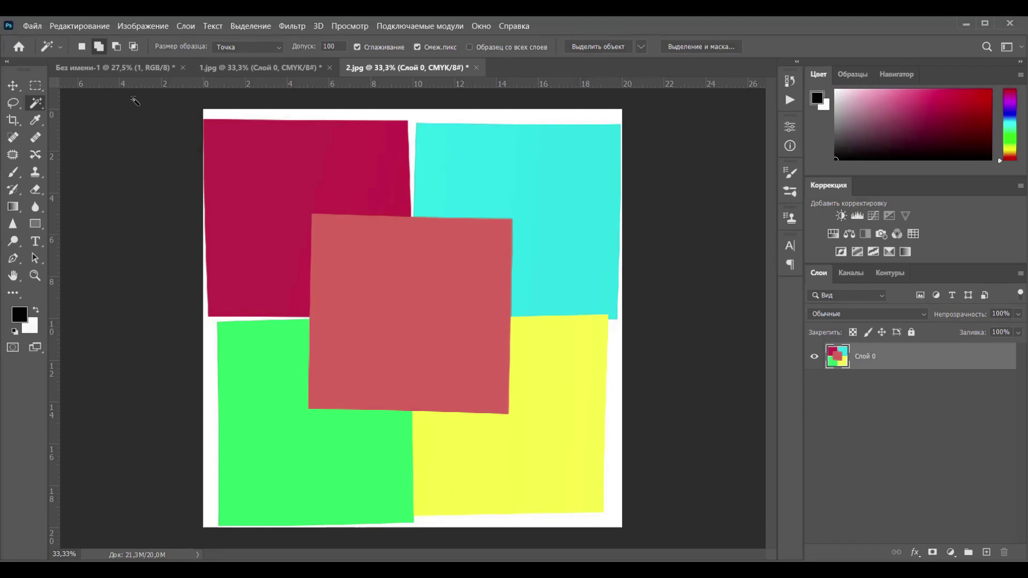
click(127, 71)
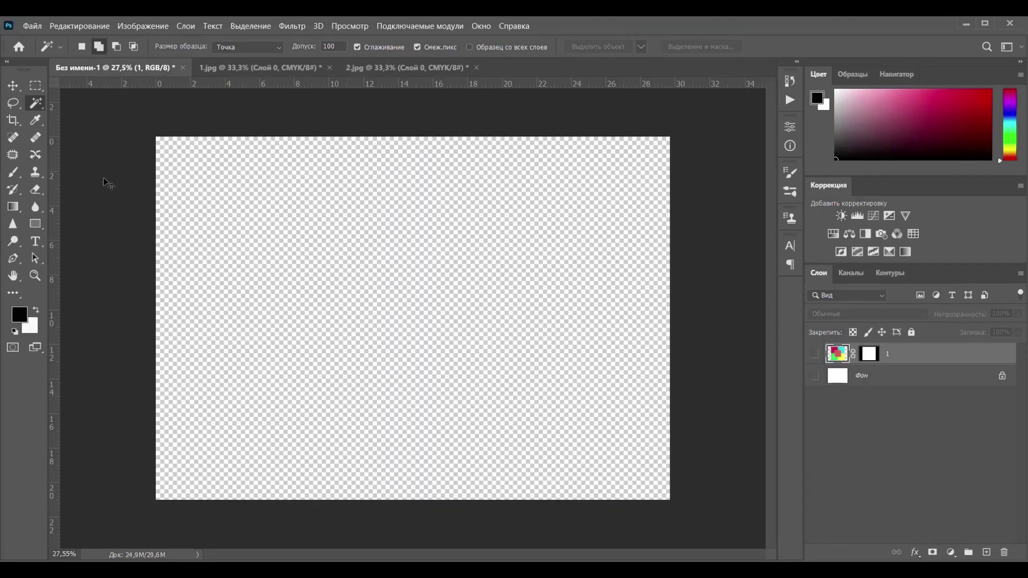
key(ctrl+v)
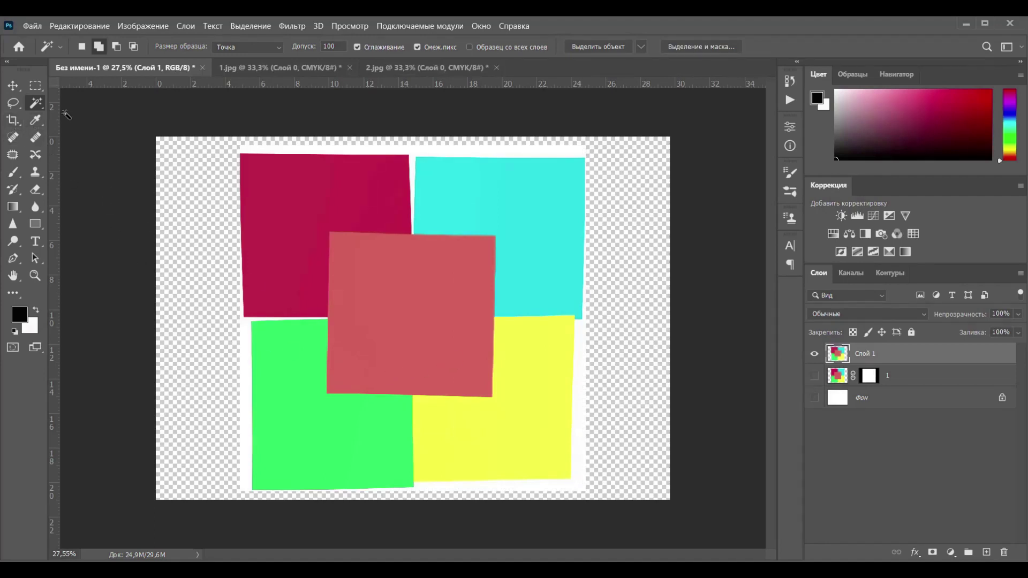
Select all five coloured squares of the pasted image 2 with the Magic Wand and add a layer mask from the selection.
click(304, 203)
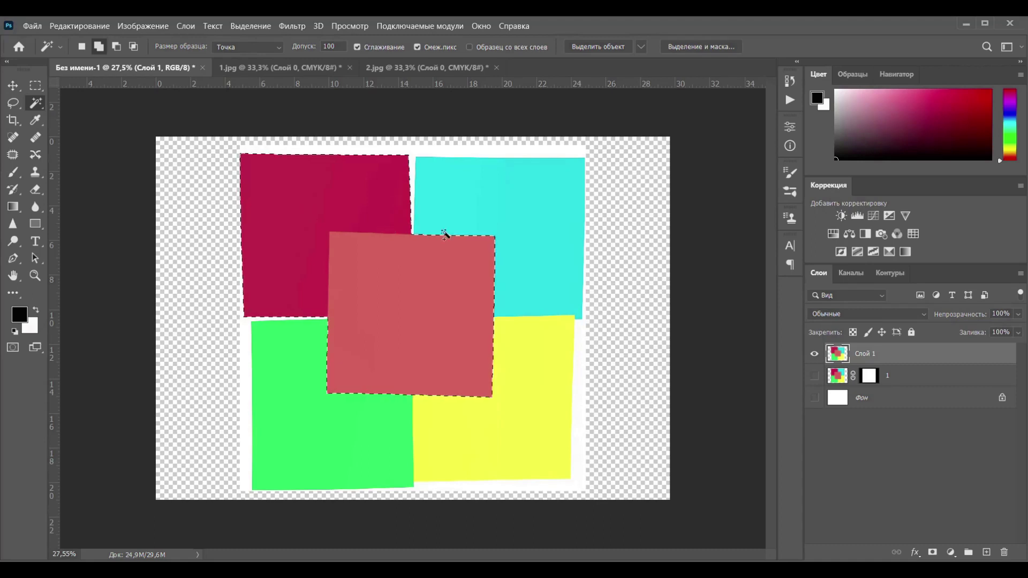
click(482, 227)
click(506, 386)
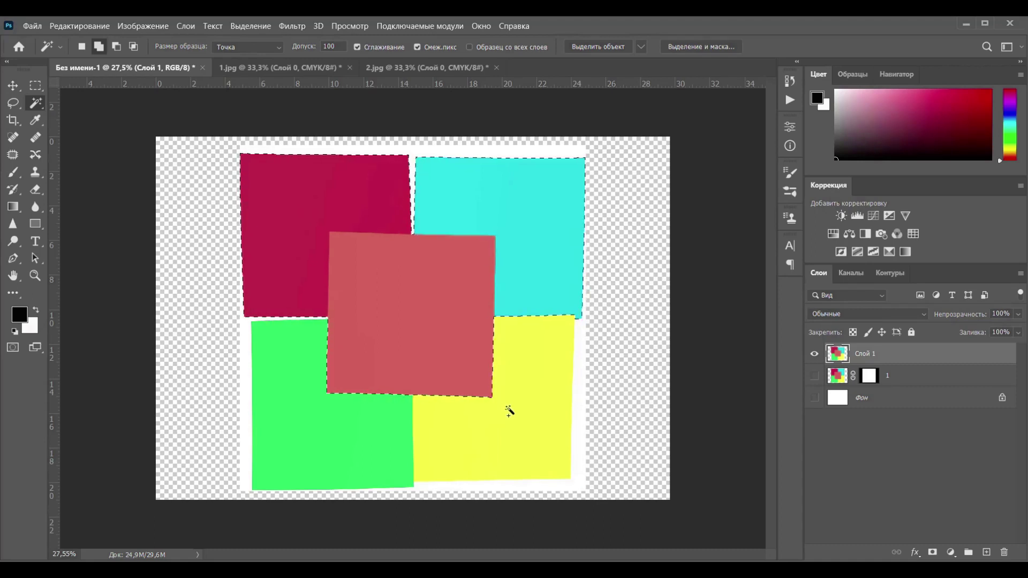
click(359, 424)
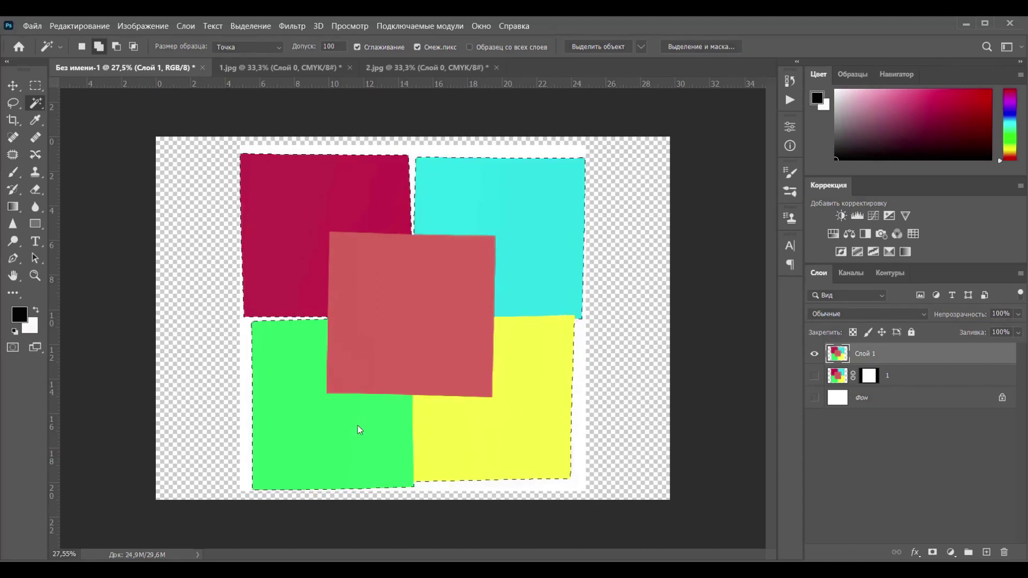
click(932, 552)
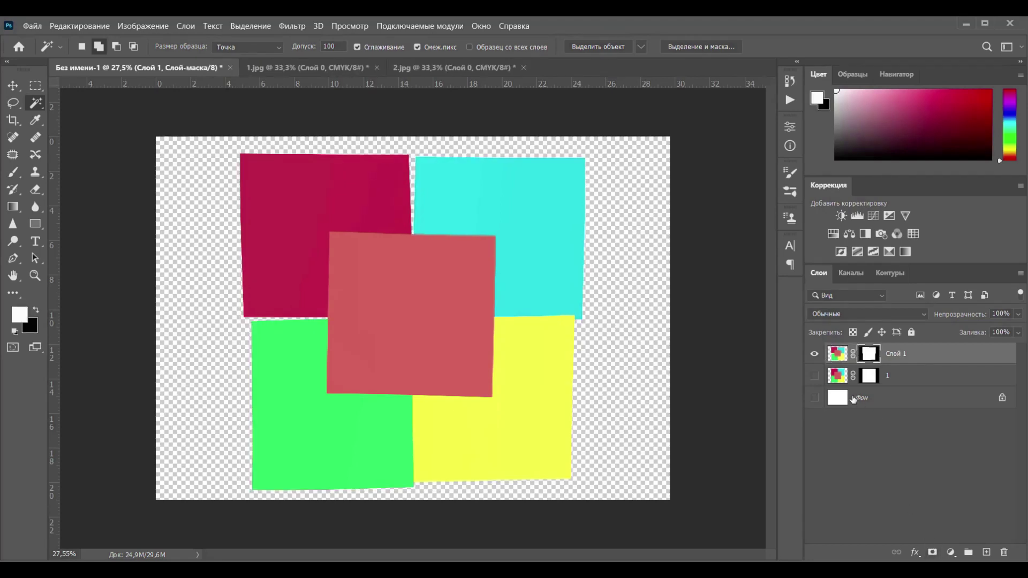
Rename the newly masked squares layer as 2 and hide it.
double_click(898, 354)
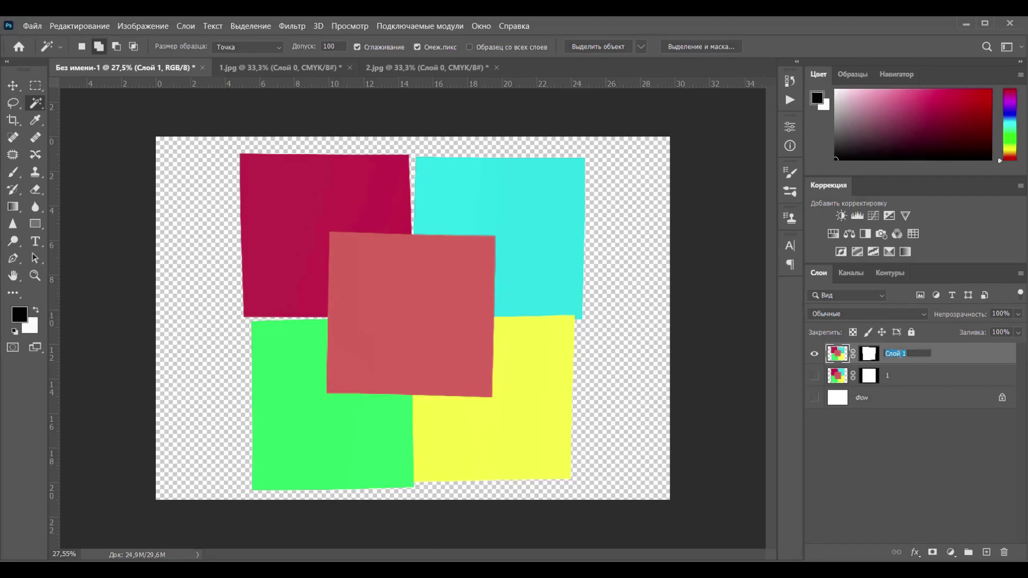
text(2)
click(961, 356)
click(813, 355)
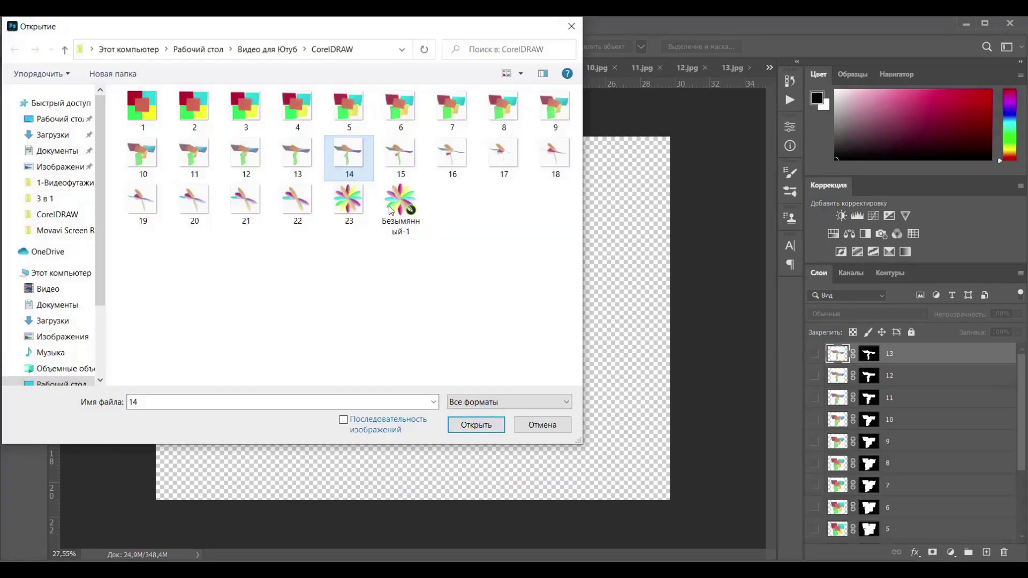
Open image 14 from the CorelDRAW folder, discarding its embedded colour profile.
click(486, 426)
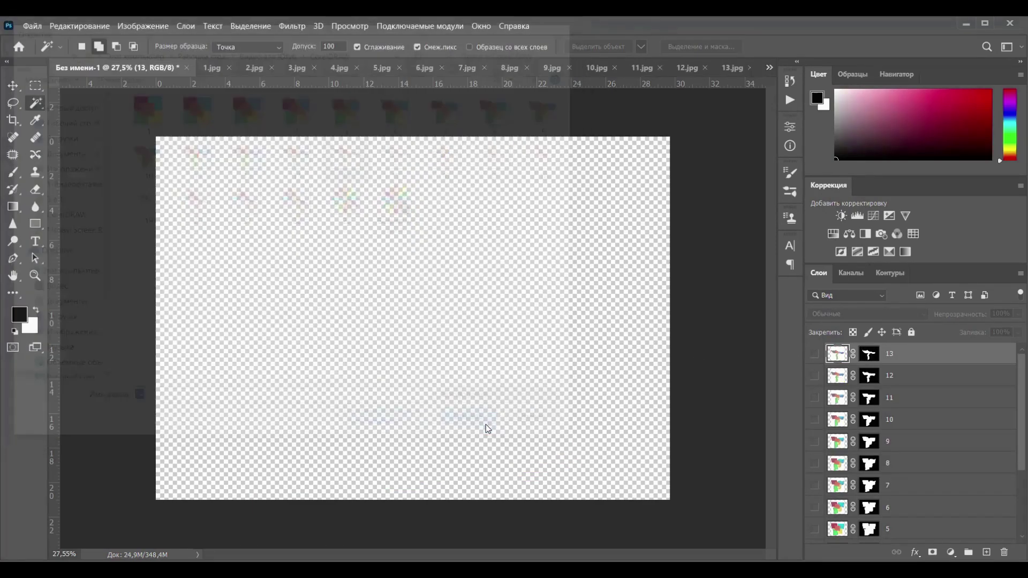
click(346, 259)
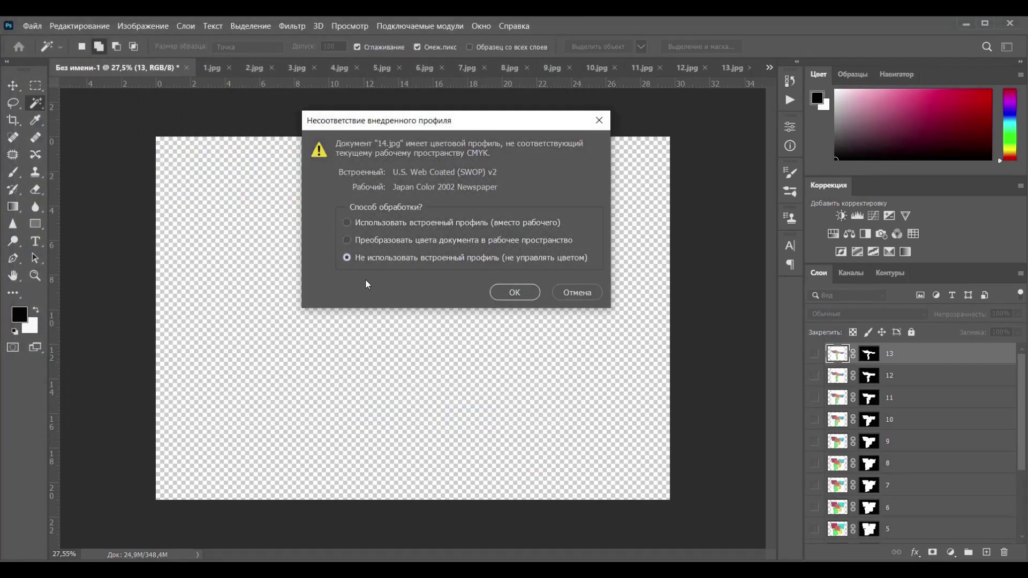
click(519, 293)
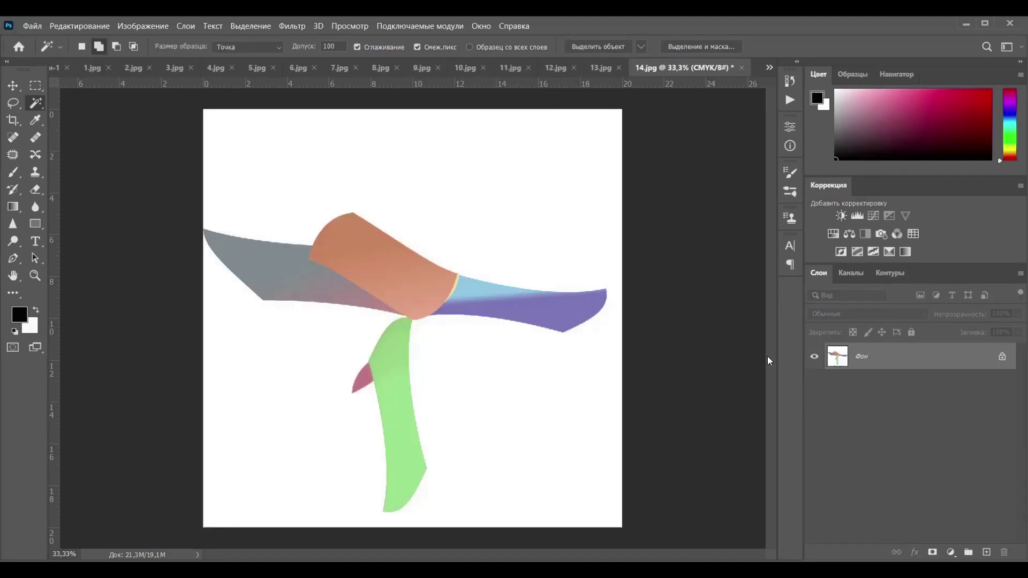
Unlock the background layer of 14.jpg and copy the image into the document Без имени-1.
click(999, 359)
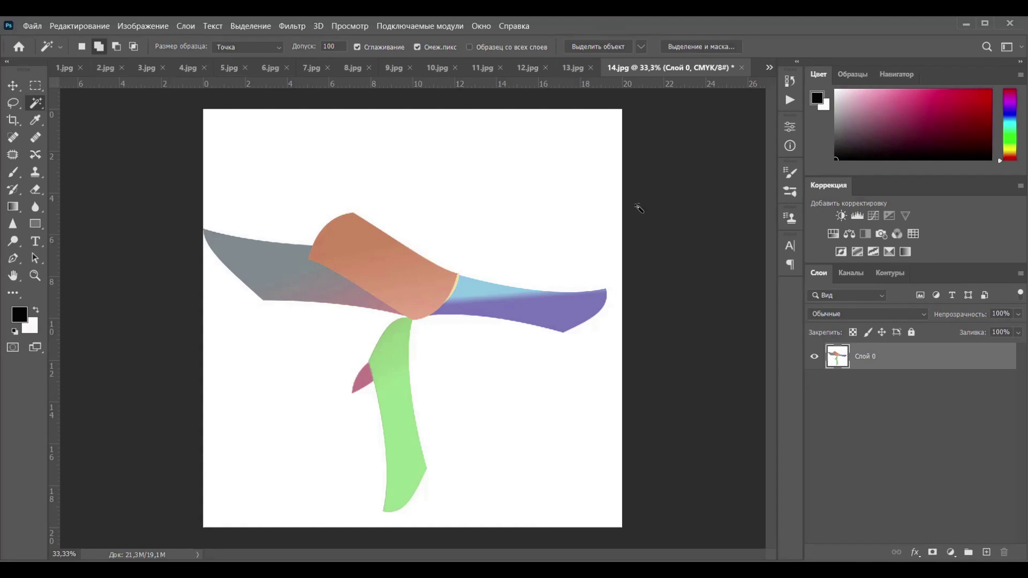
click(769, 68)
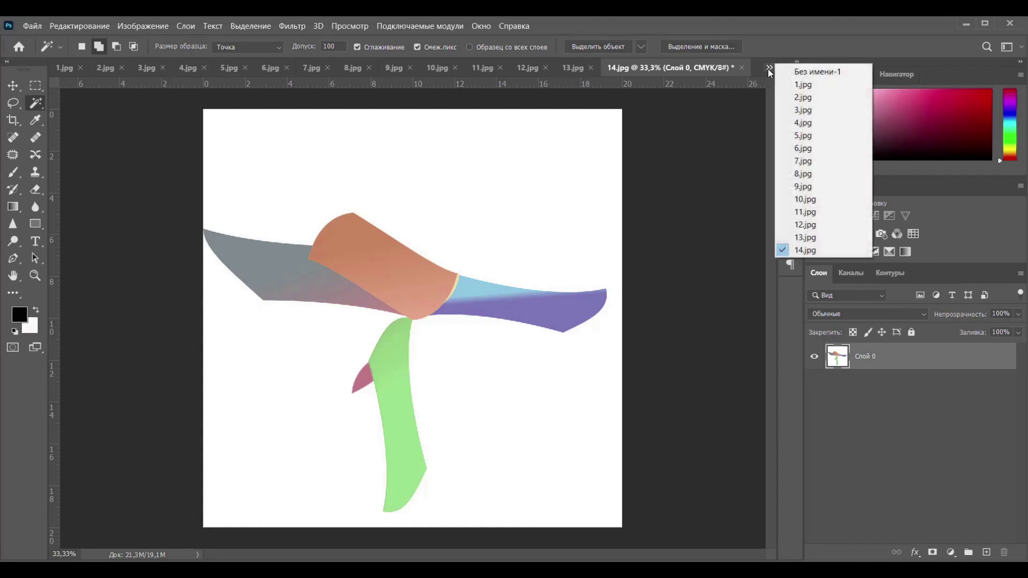
click(803, 71)
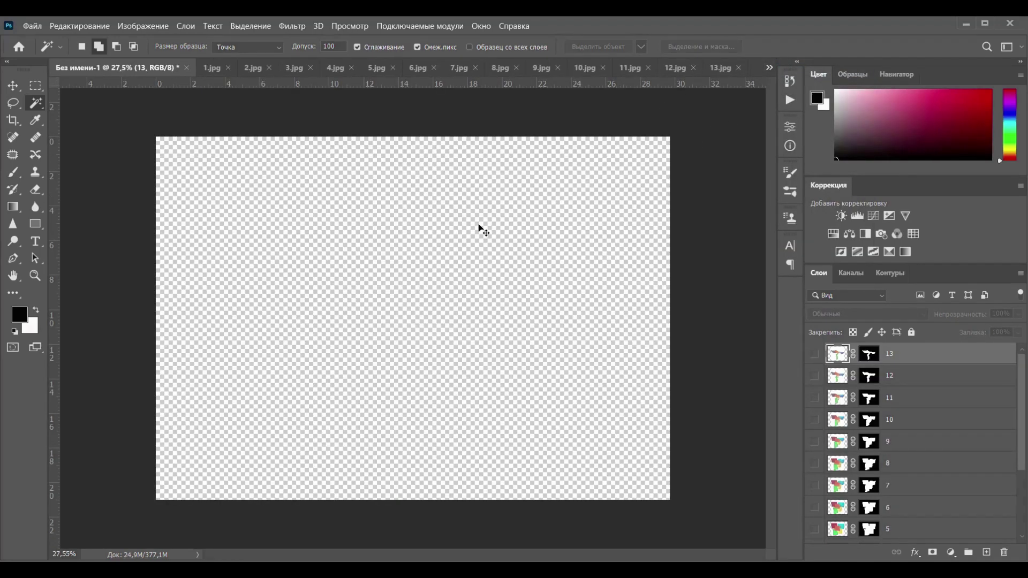
key(ctrl+v)
Select all the coloured shapes of the pasted image 14 with the Magic Wand and mask the layer from the selection.
click(336, 280)
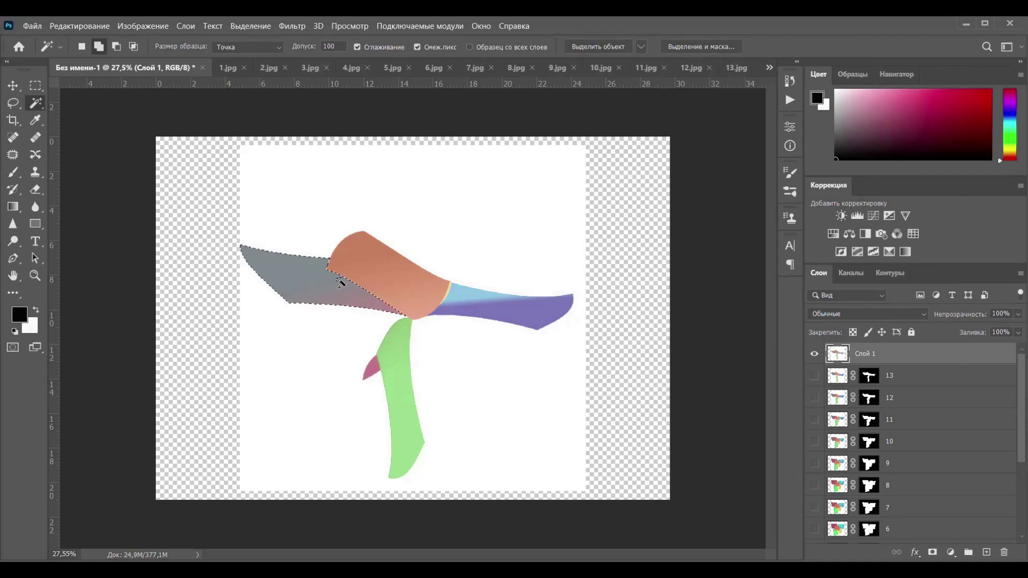
click(378, 279)
click(932, 552)
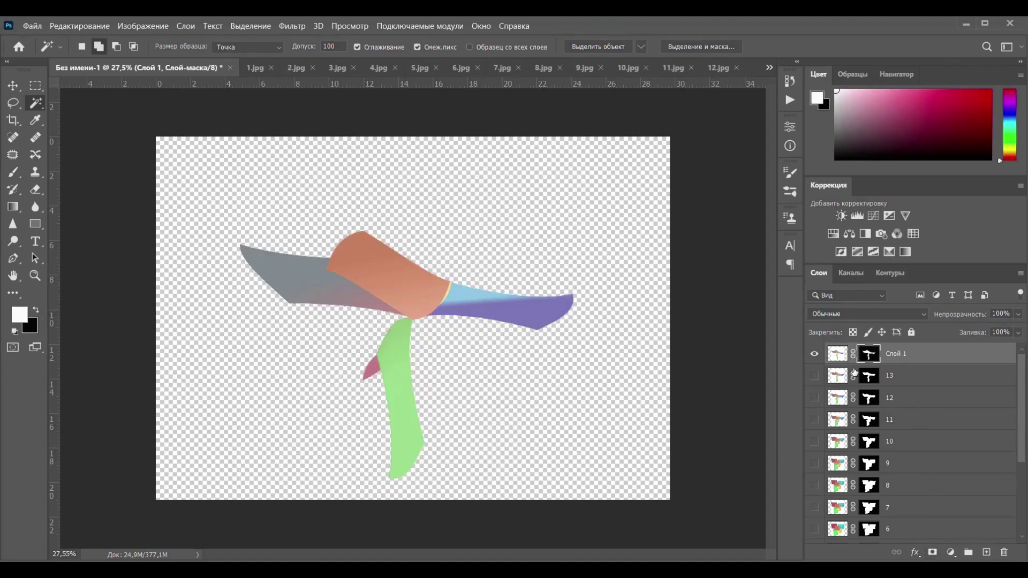
Rename the newly masked shape layer as 14 and hide it.
double_click(903, 354)
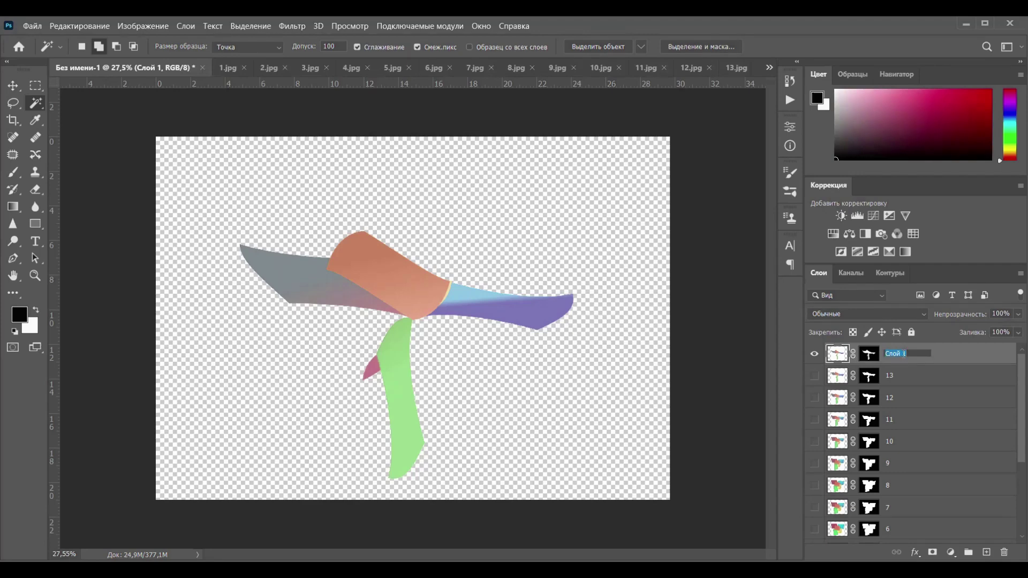
text(14)
click(815, 355)
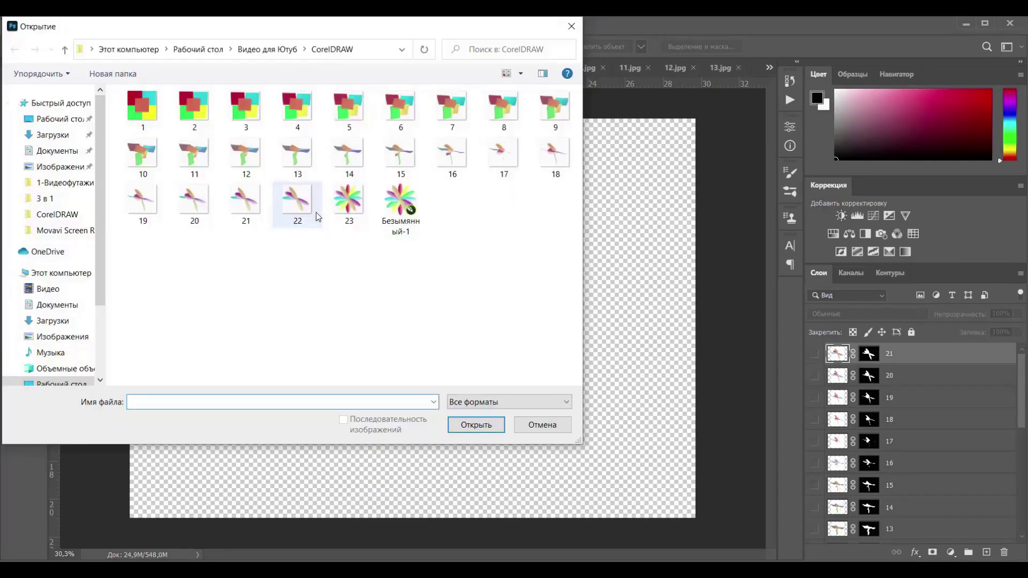
Open image 22 from the CorelDRAW folder, discarding its embedded colour profile.
click(298, 207)
click(482, 426)
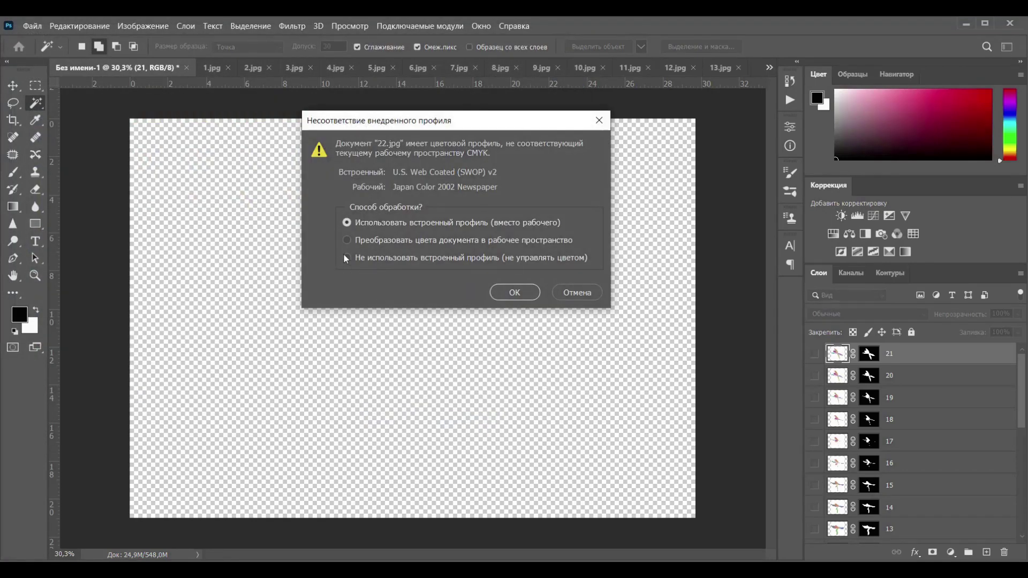
click(346, 257)
click(511, 292)
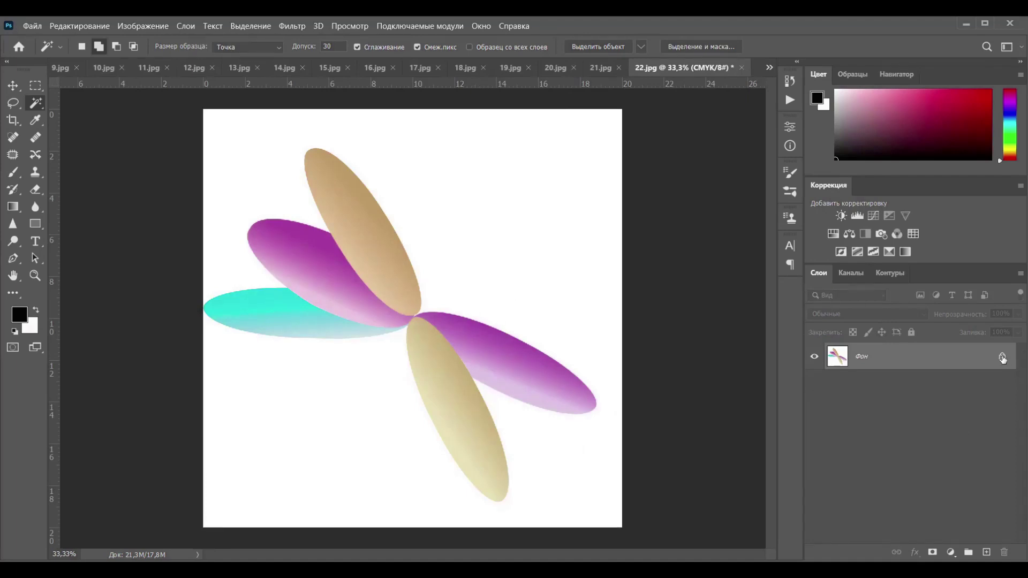
Unlock the background layer of 22.jpg and copy the petals image into the document Без имени-1.
click(1002, 359)
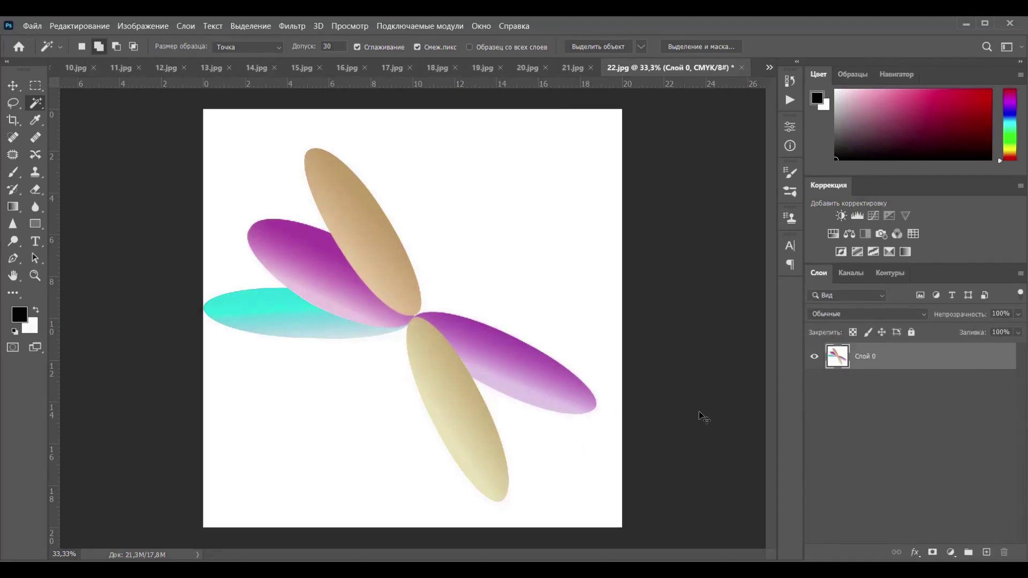
click(769, 68)
click(790, 70)
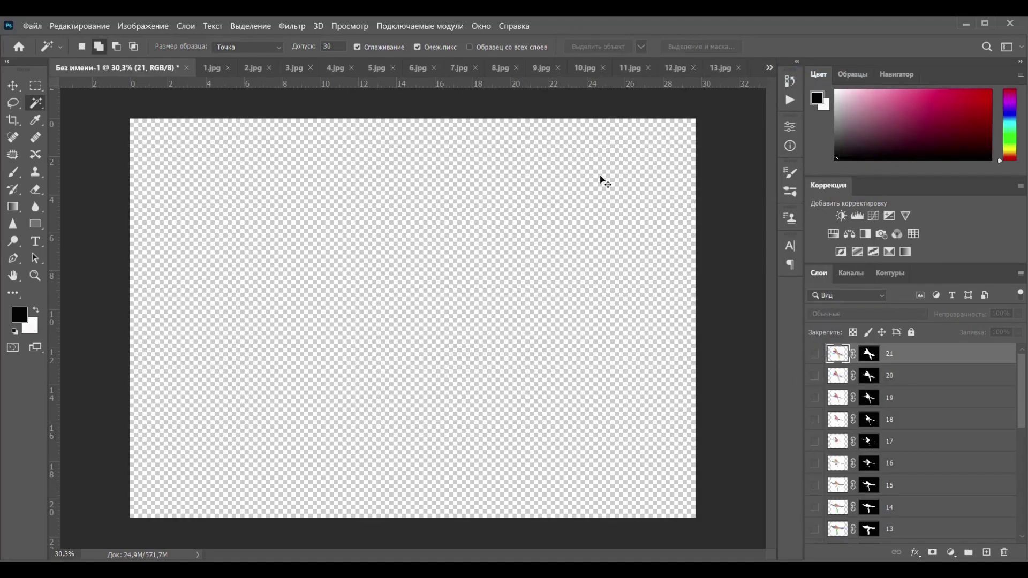
drag(604, 182, 601, 179)
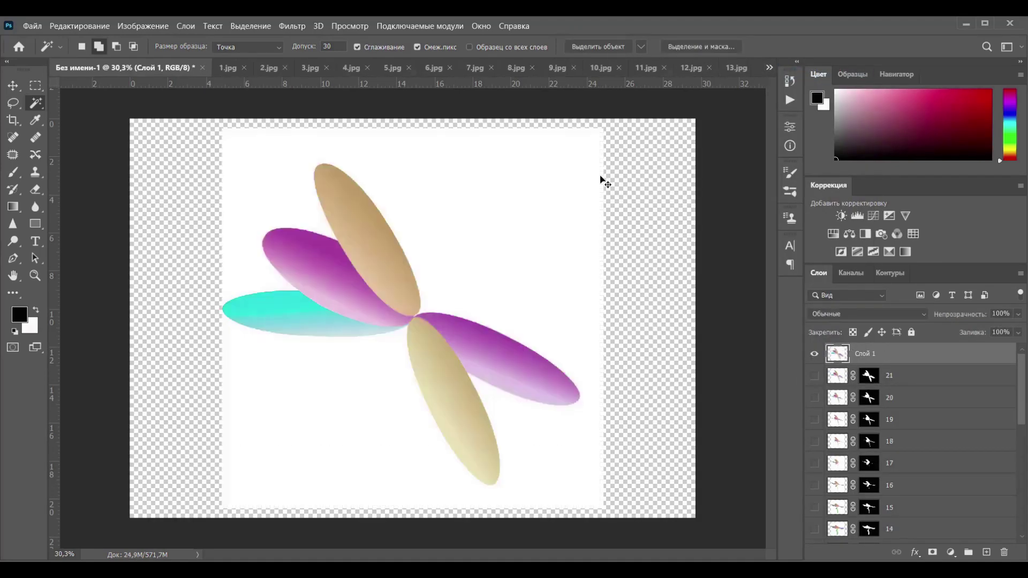
Select all five gradient petals with the Magic Wand at tolerance 30 and add a layer mask from the selection.
click(328, 177)
click(285, 247)
click(313, 278)
click(341, 287)
click(275, 304)
click(276, 322)
click(432, 344)
click(487, 370)
click(933, 553)
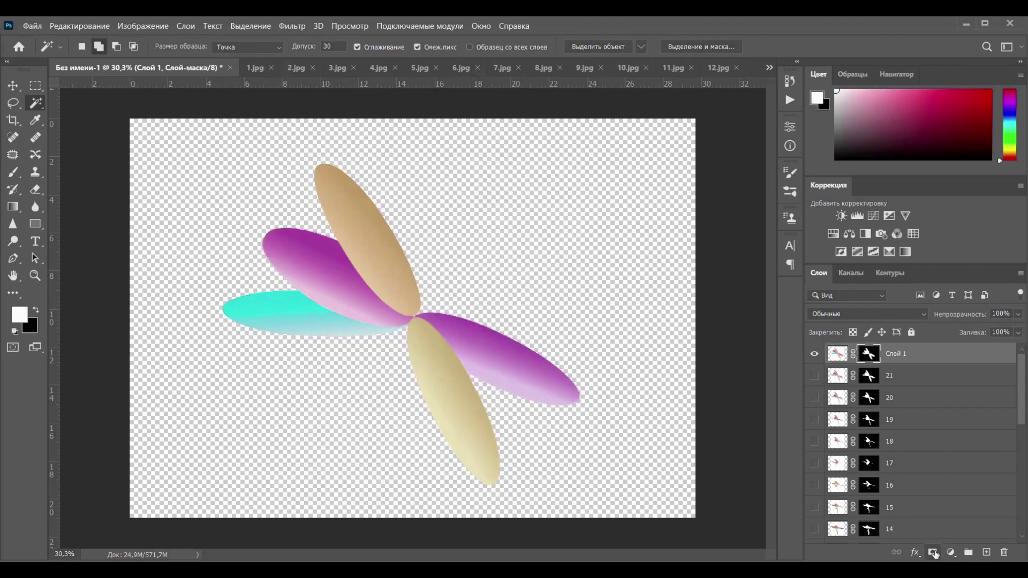
Rename the masked petals layer as 22 and hide it.
double_click(897, 355)
text(22)
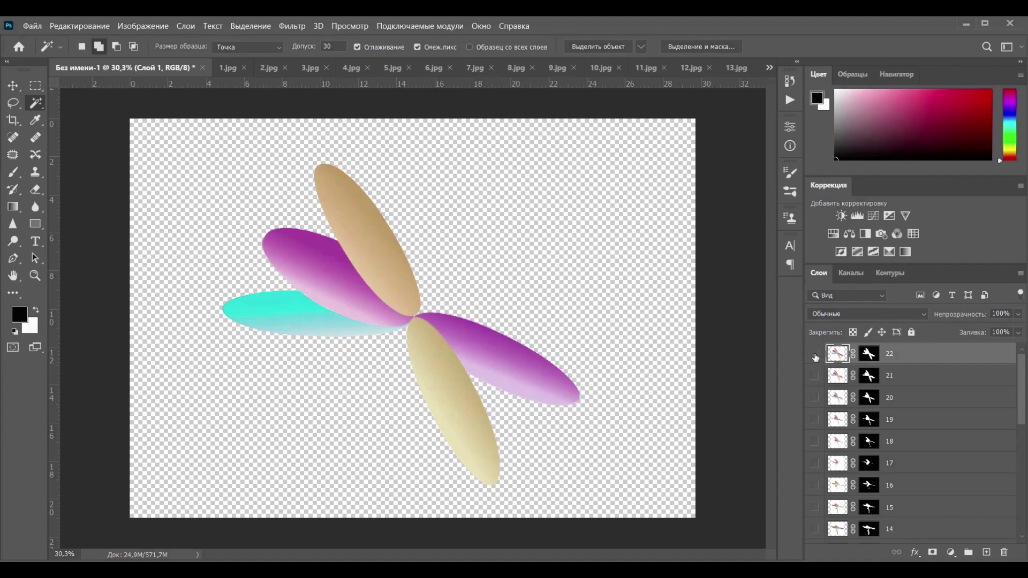
click(814, 354)
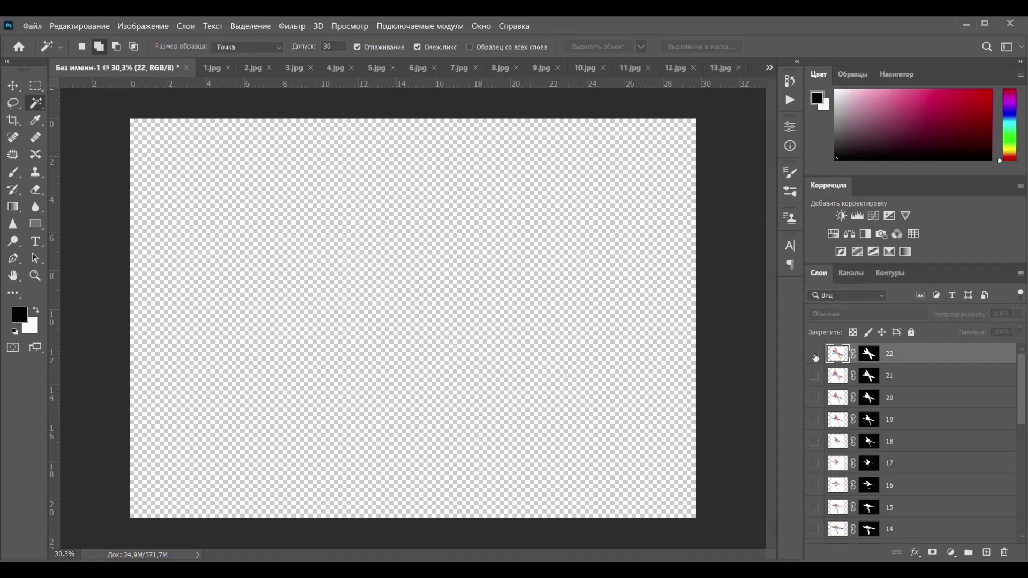
Open the full flower image 23 from the CorelDRAW folder, discarding its embedded colour profile.
click(25, 24)
click(40, 50)
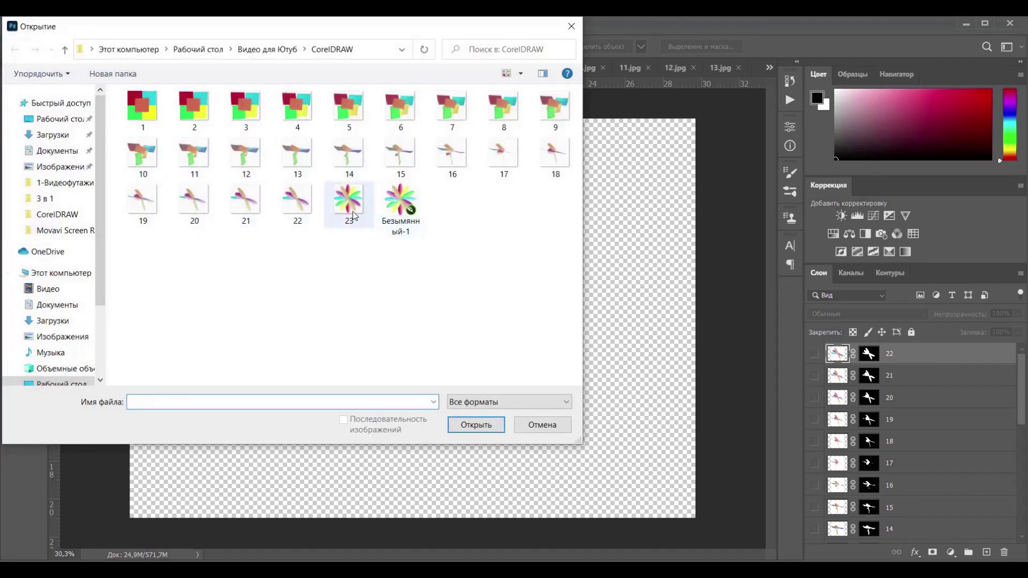
click(352, 215)
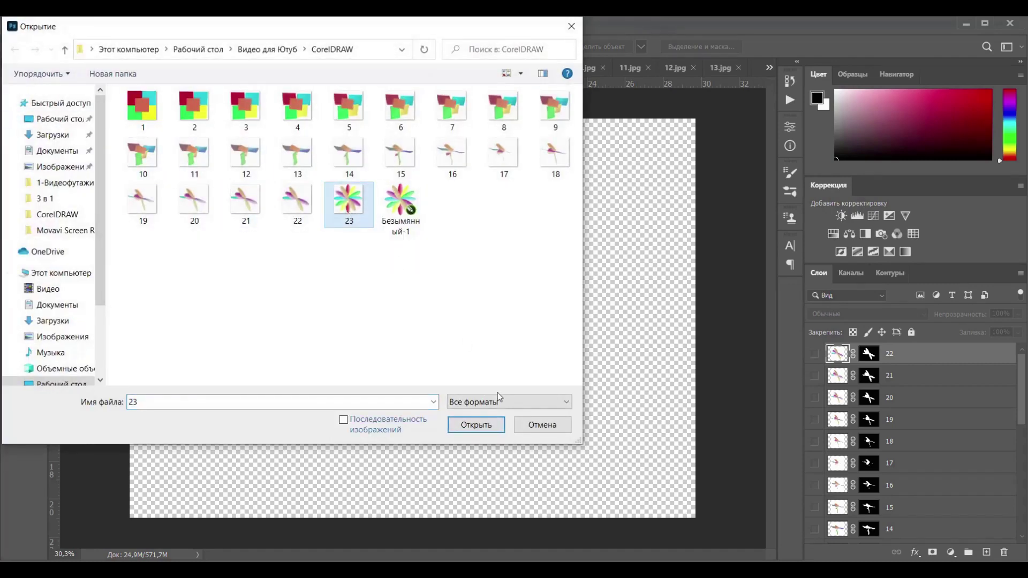
click(482, 425)
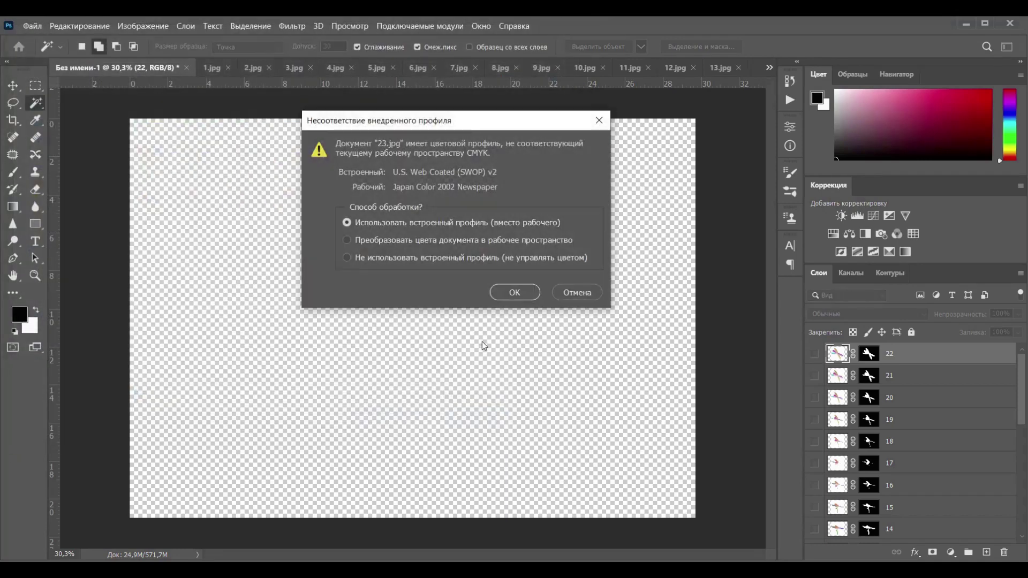
click(346, 258)
click(520, 294)
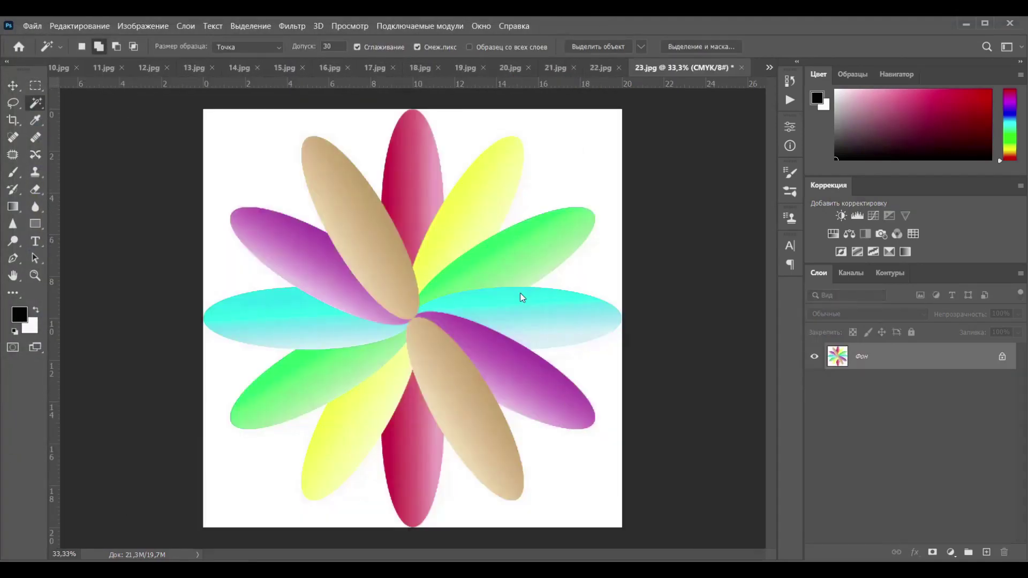
Unlock the background layer of 23.jpg and copy the full flower image into the document Без имени-1.
click(1003, 358)
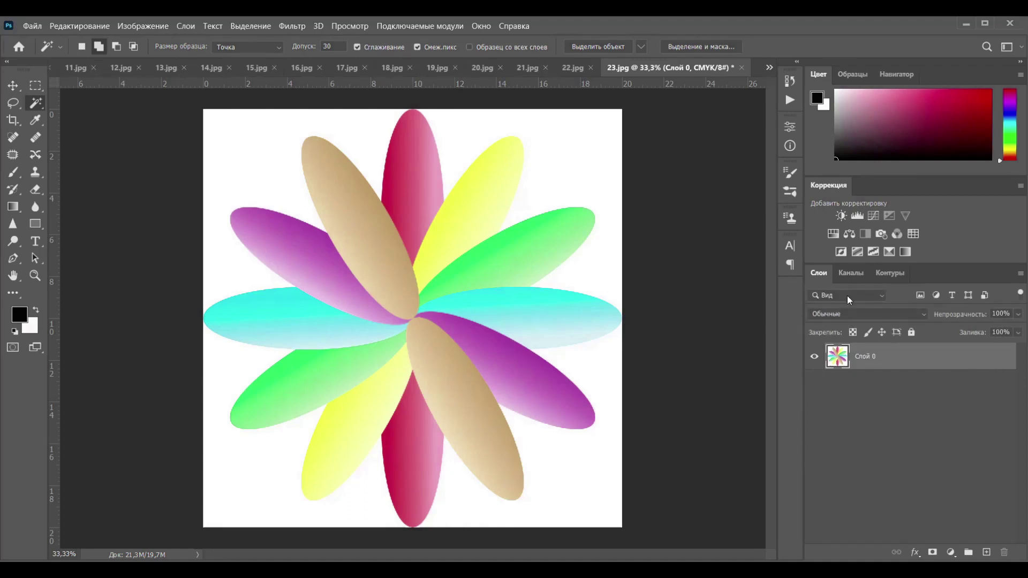
click(769, 68)
click(793, 72)
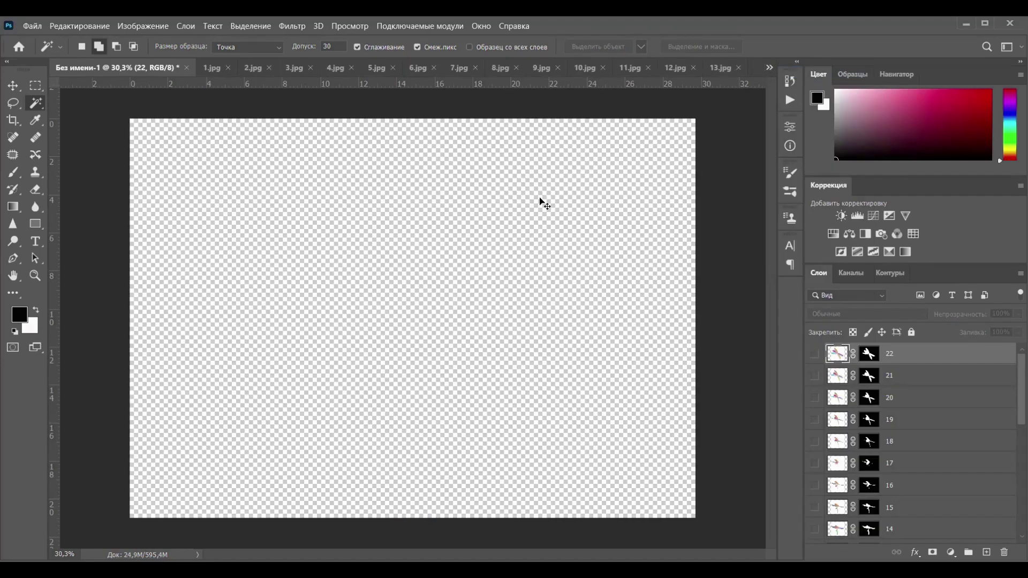
drag(542, 203, 538, 199)
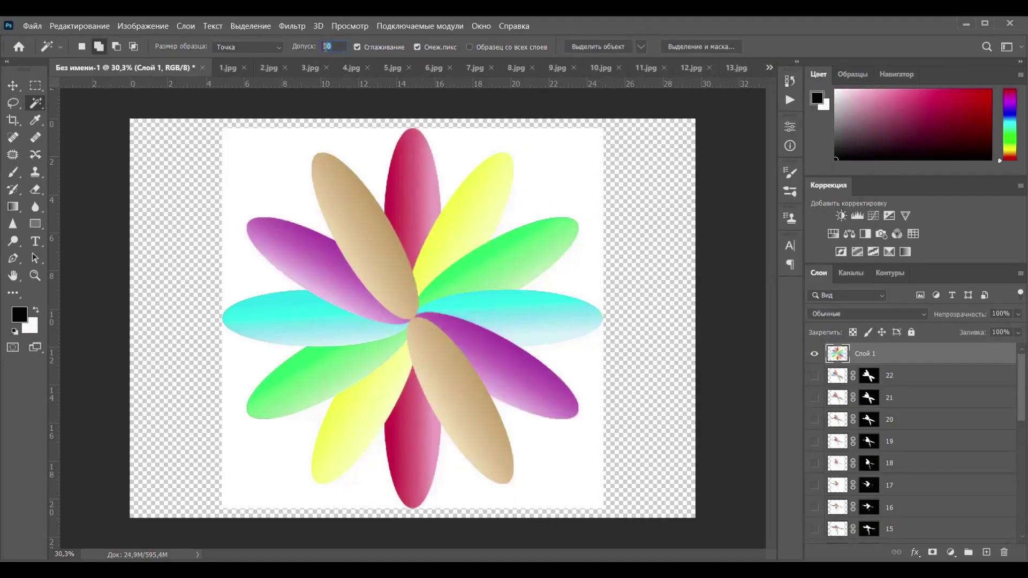
Select all the flower's gradient petals with the Magic Wand at tolerance 30 and add a layer mask from the selection.
click(336, 347)
shift+click(437, 294)
shift+click(439, 293)
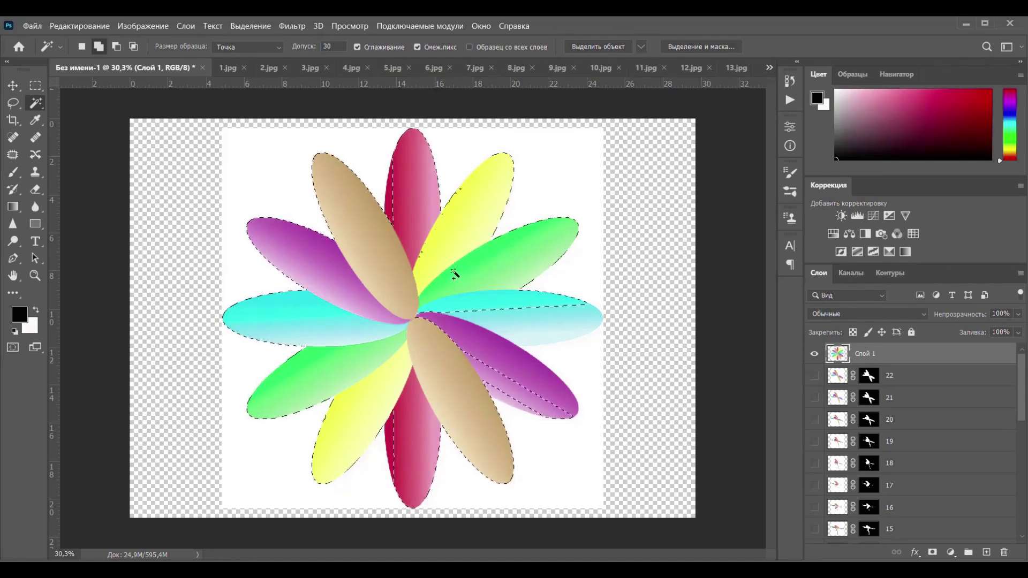
shift+click(441, 225)
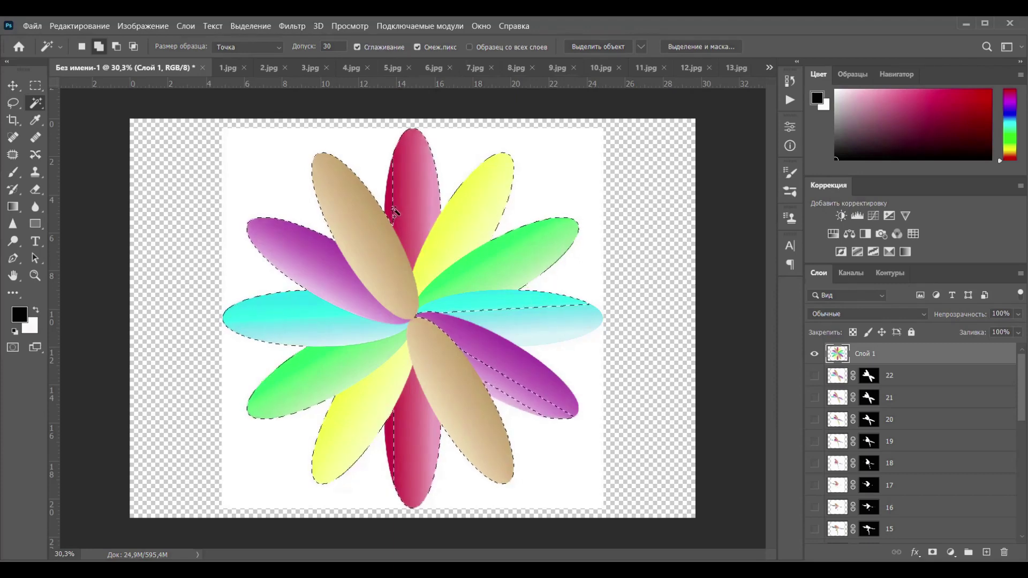
shift+click(392, 208)
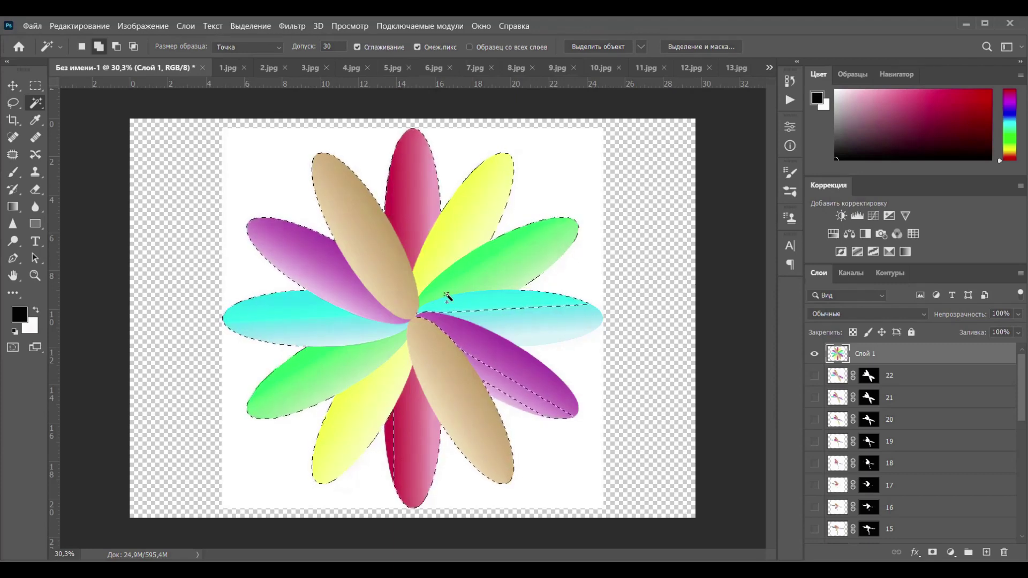
shift+click(455, 321)
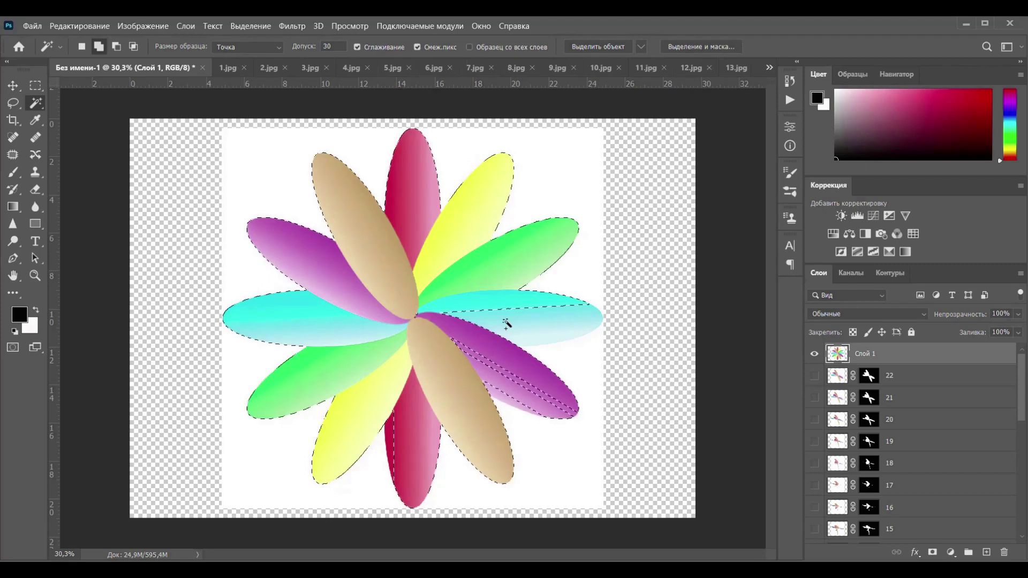
shift+click(569, 314)
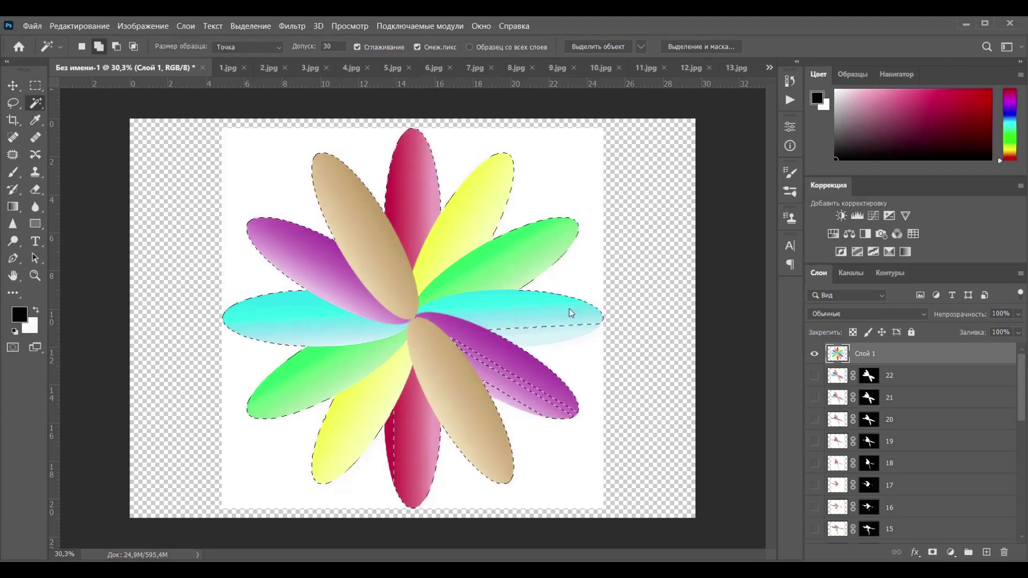
shift+click(491, 372)
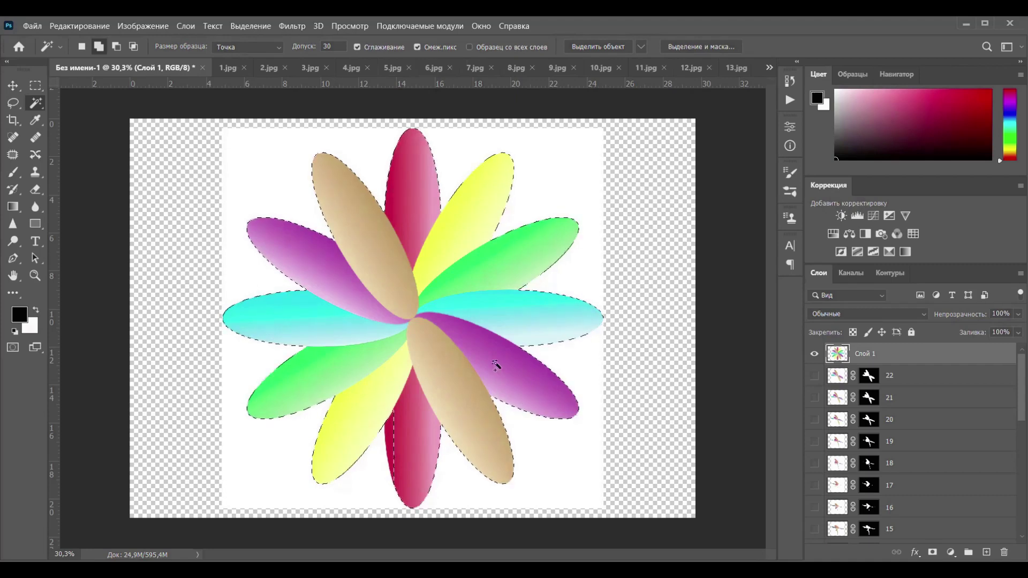
shift+click(393, 426)
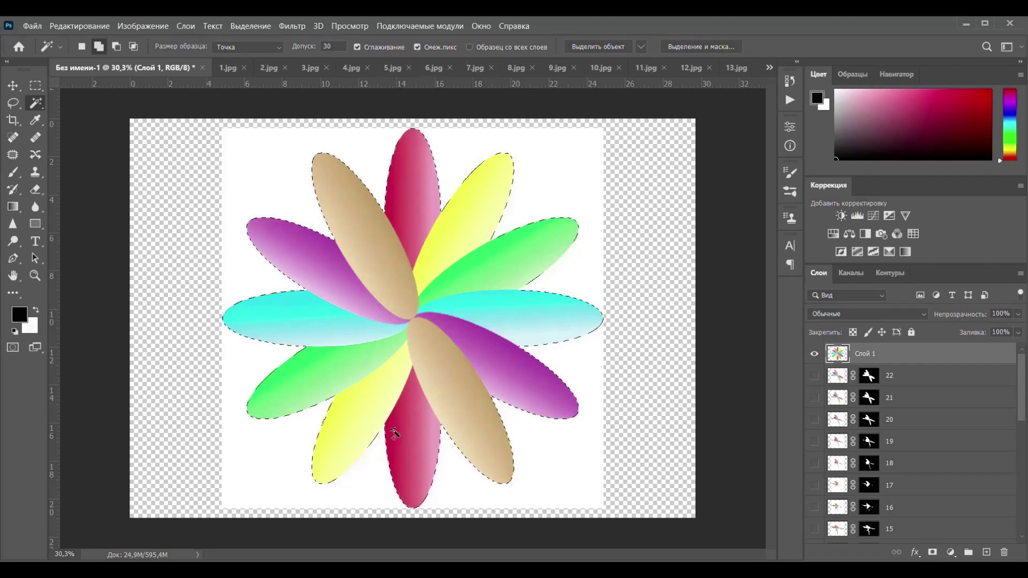
shift+click(445, 412)
click(933, 553)
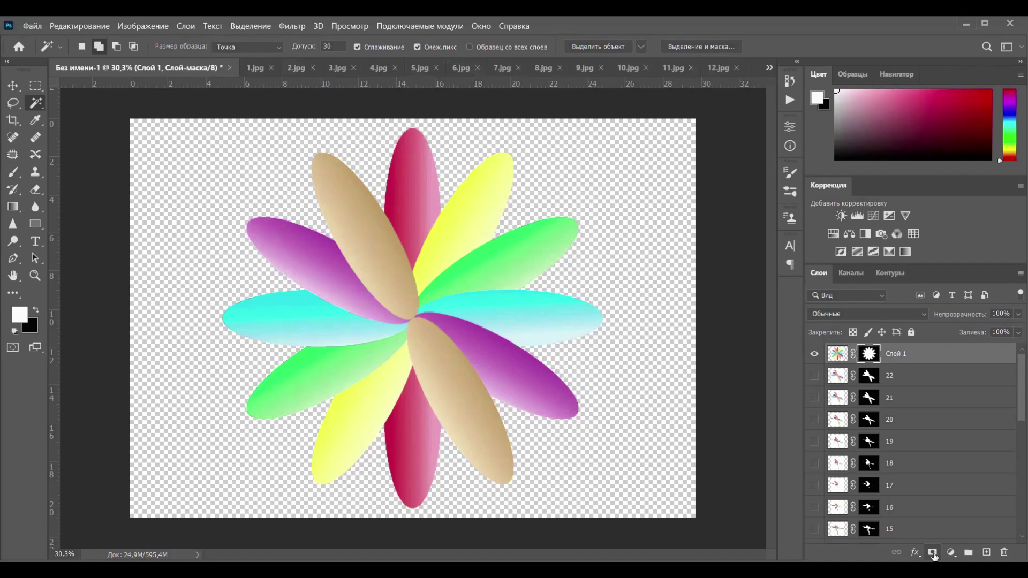
Rename the masked flower layer as 23 and hide it.
double_click(895, 354)
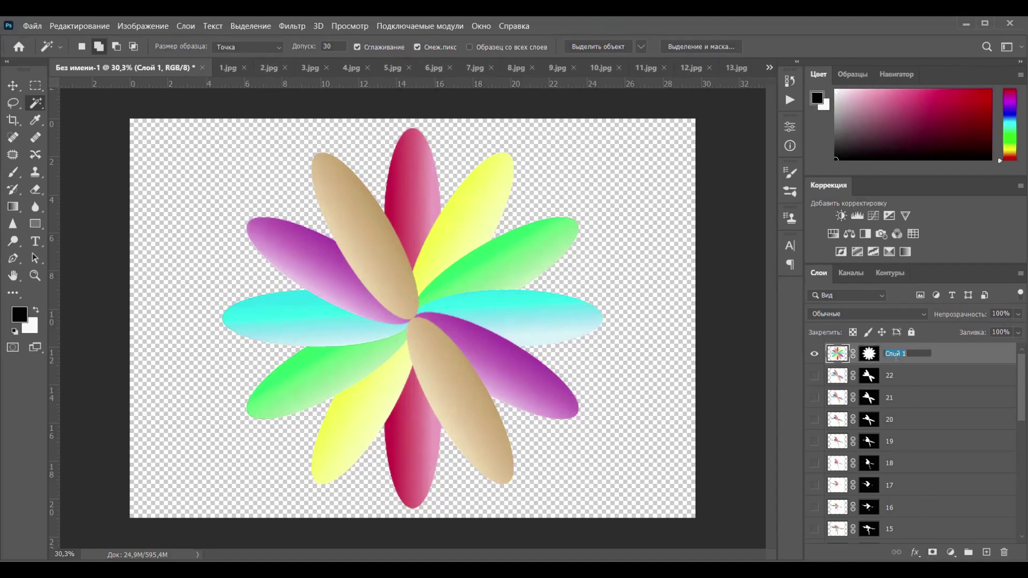
text(23)
key(Return)
click(814, 354)
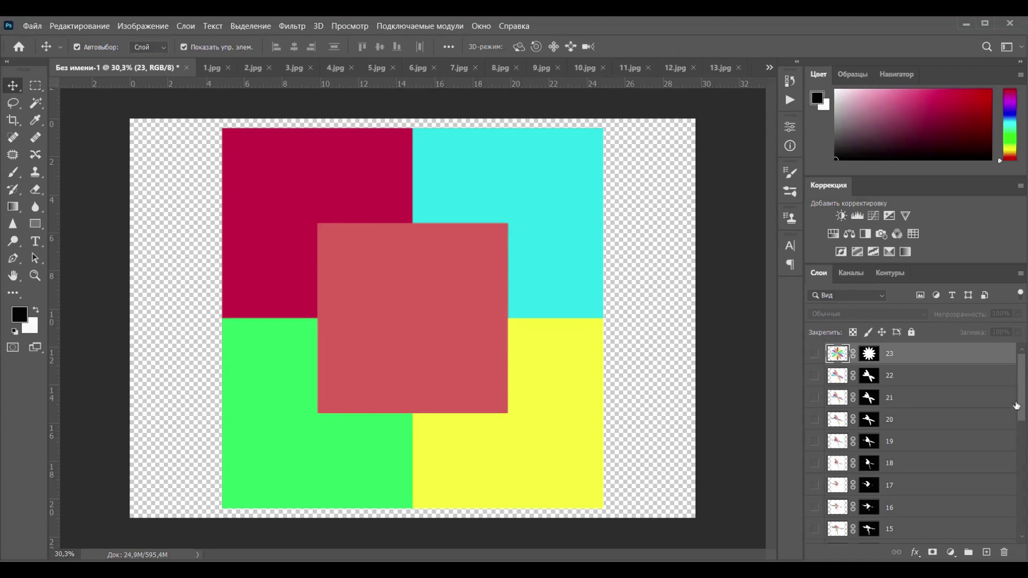
Show the timeline and create a frame animation whose first frame displays layer 1.
drag(1022, 404, 1024, 531)
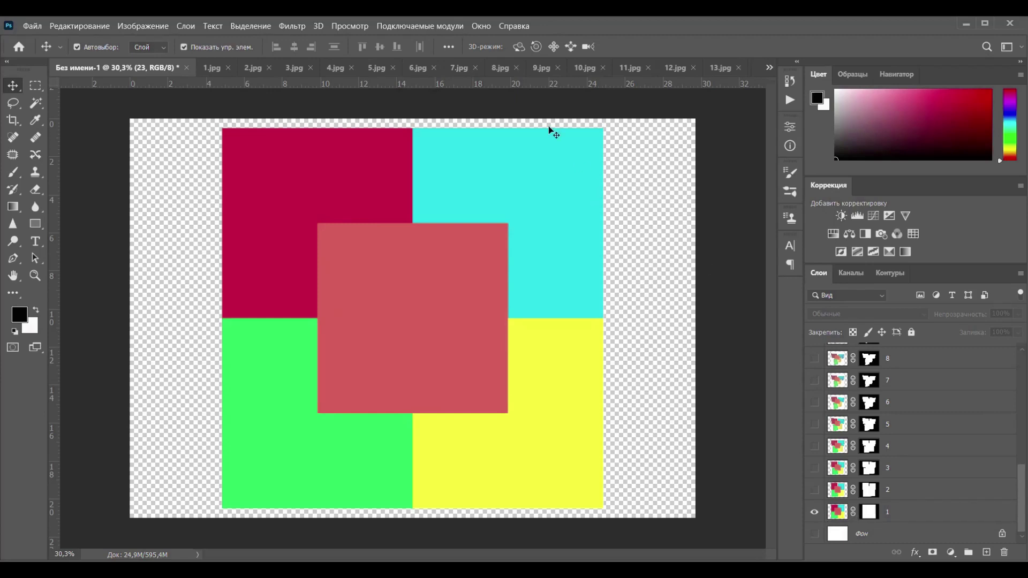
click(480, 26)
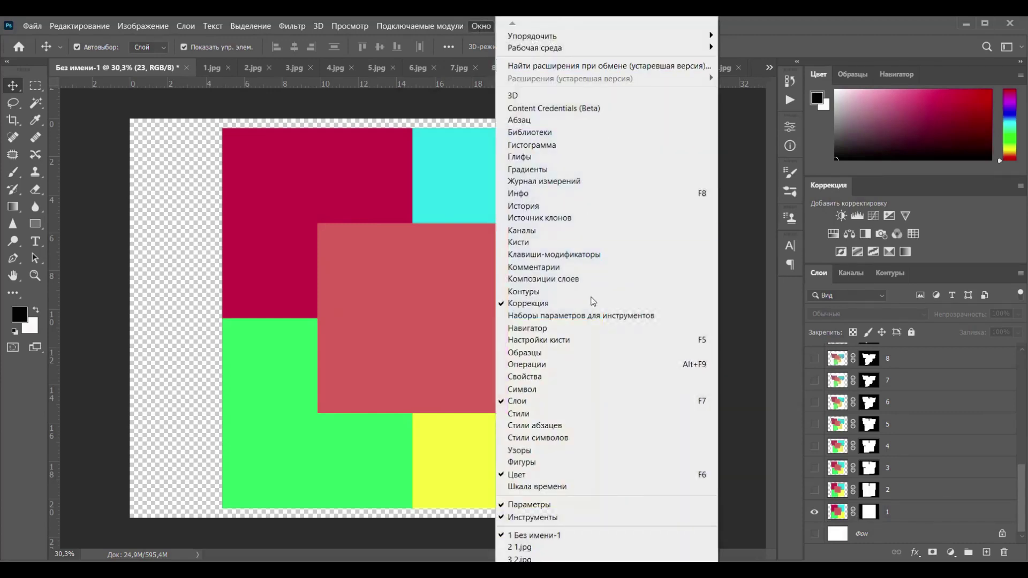
click(561, 488)
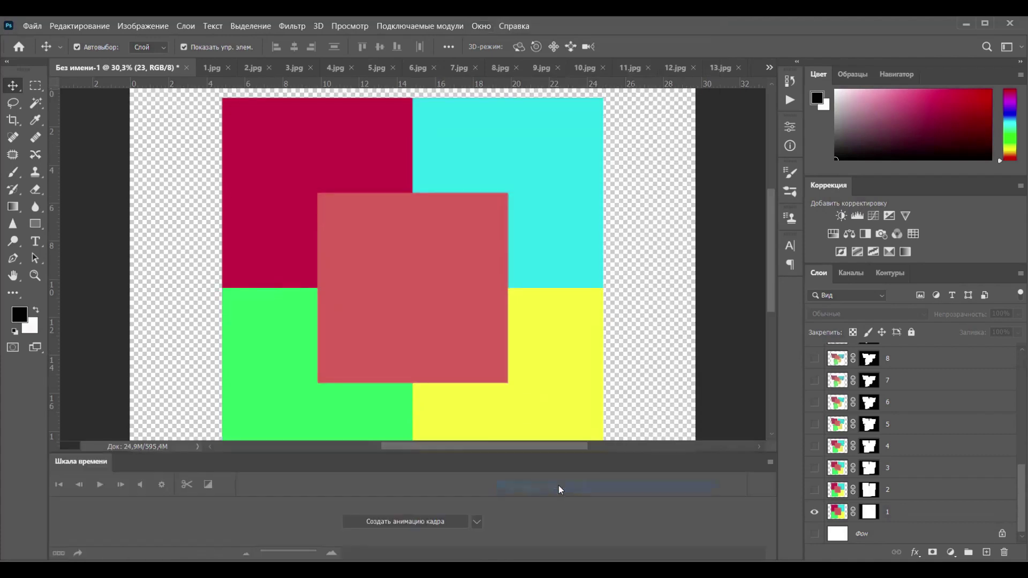
click(421, 522)
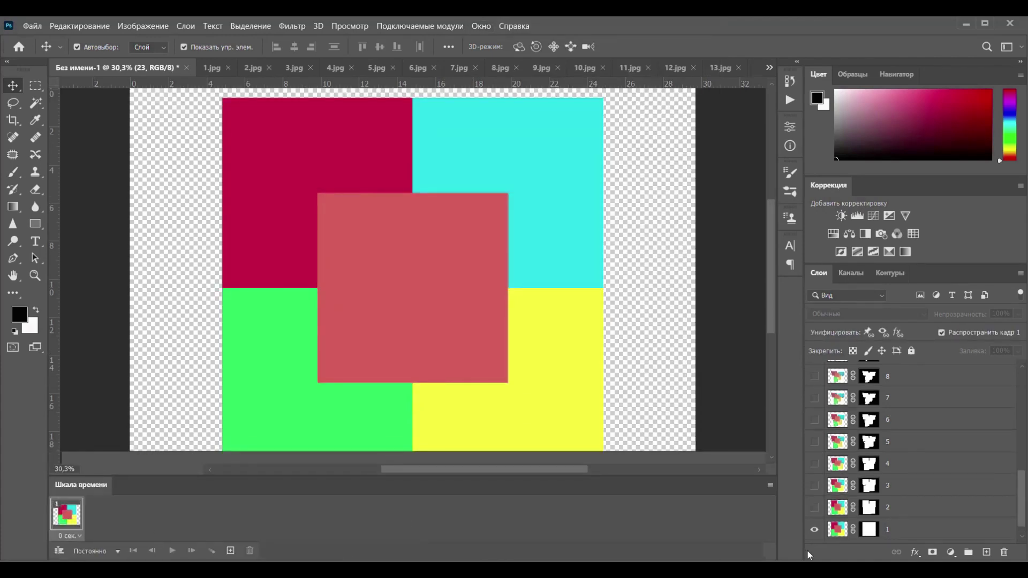
Duplicate the first animation frame until the timeline holds 12 frames.
click(231, 551)
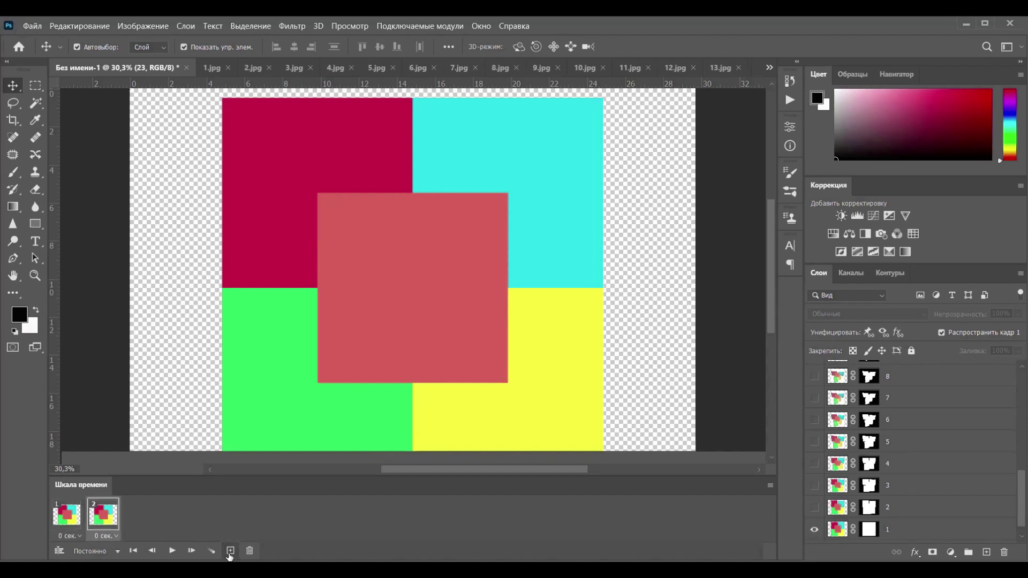
click(230, 551)
click(231, 551)
click(230, 551)
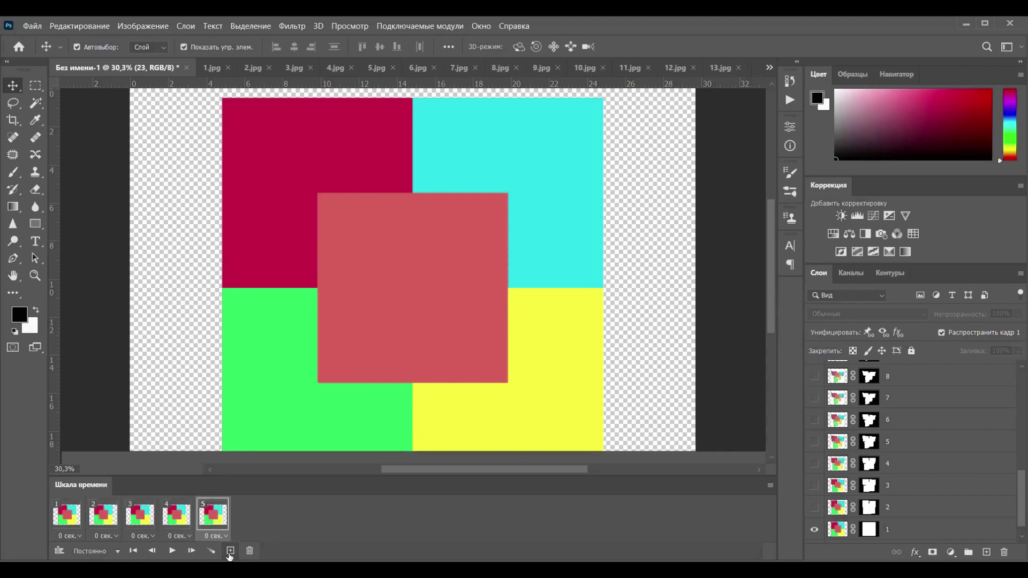
click(230, 552)
click(230, 552)
click(230, 552)
click(230, 551)
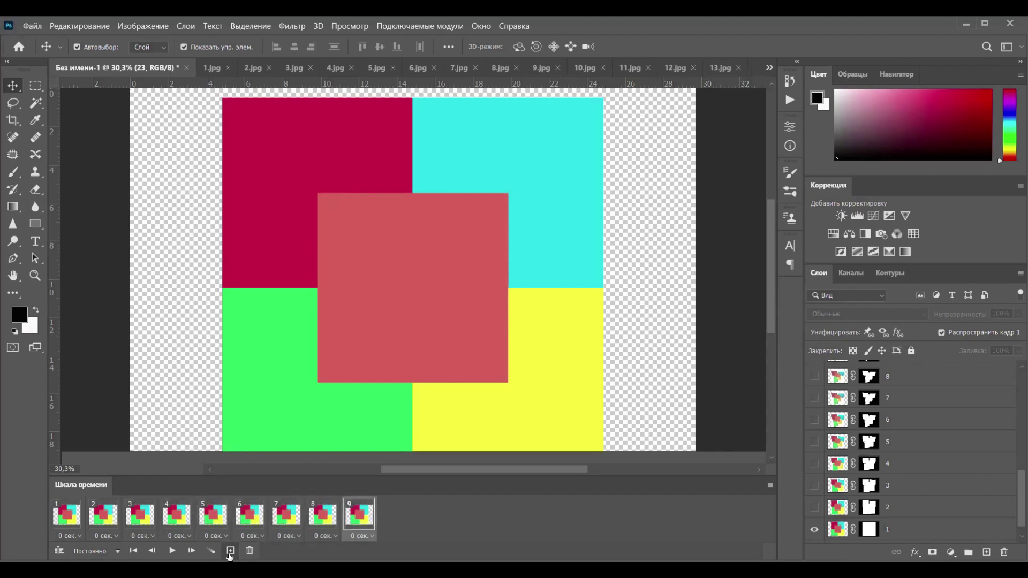
click(230, 552)
click(230, 551)
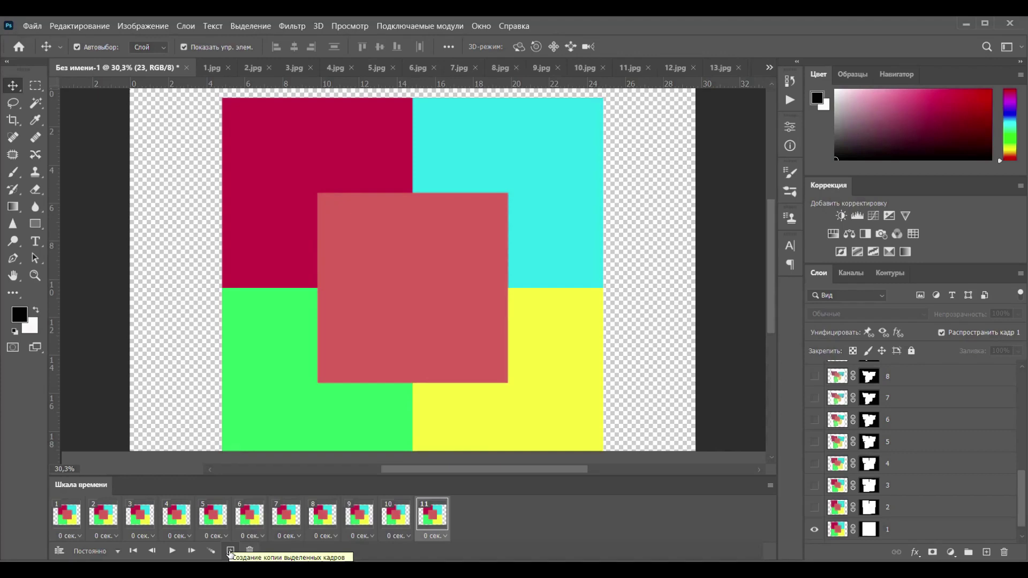
click(230, 552)
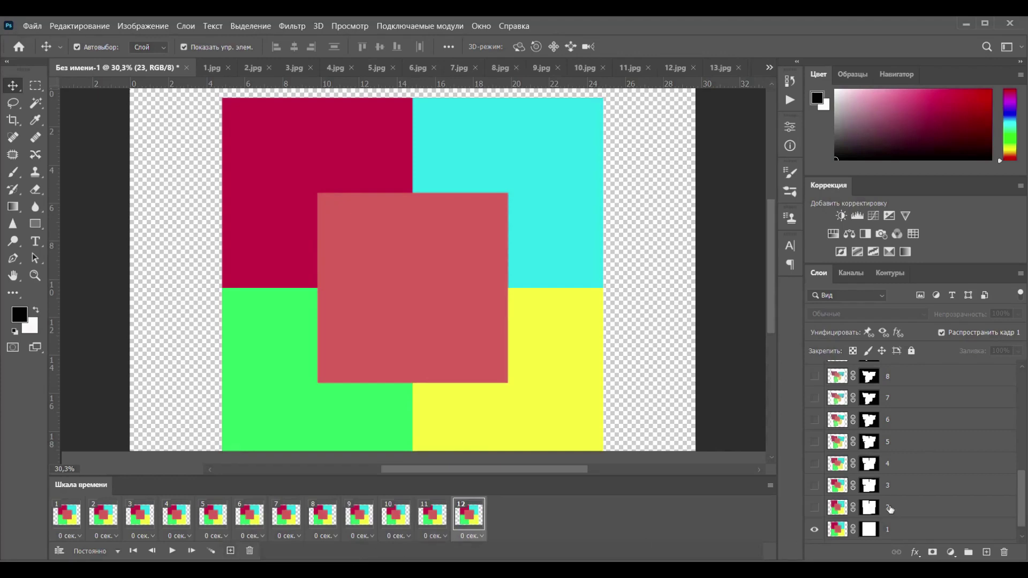
Show layer 2 instead of layer 1 in frame 12, and add frame 13 showing only layer 3.
click(815, 530)
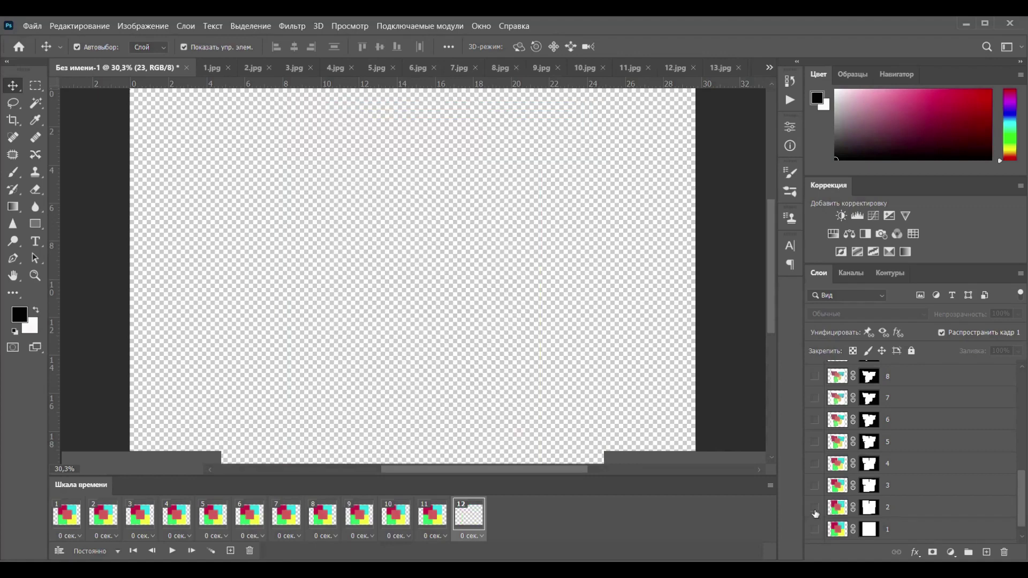
click(814, 508)
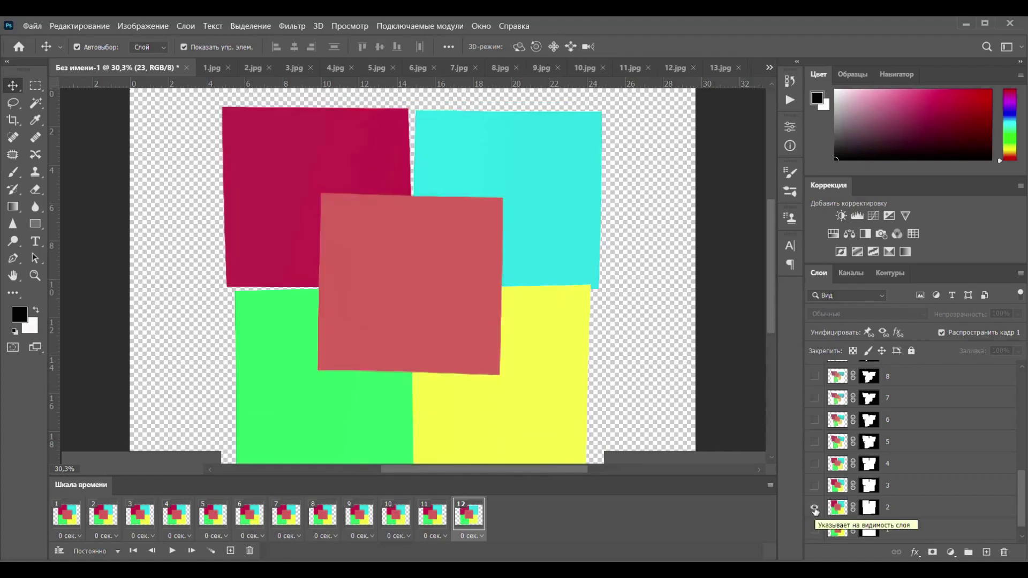
click(230, 552)
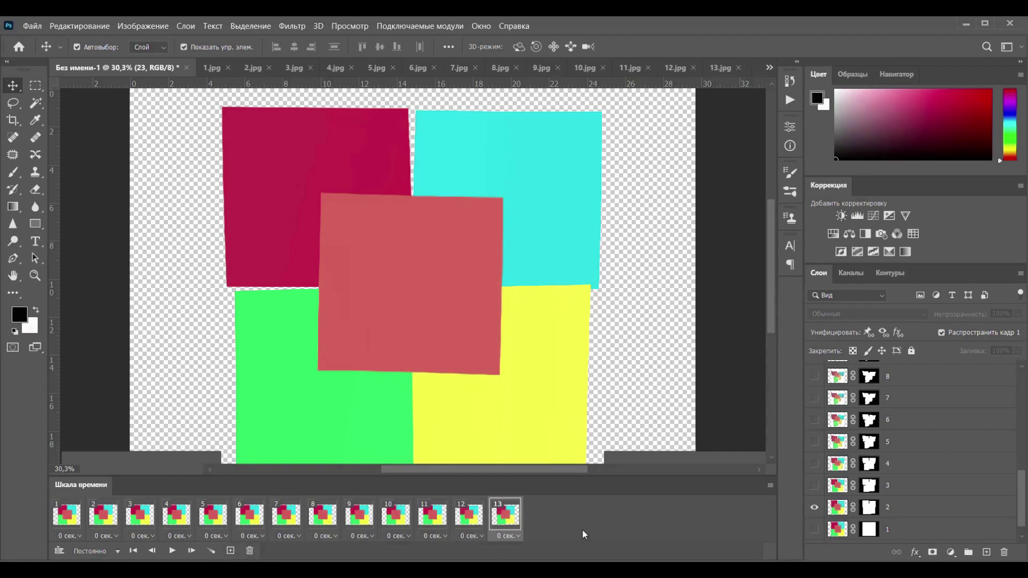
click(815, 507)
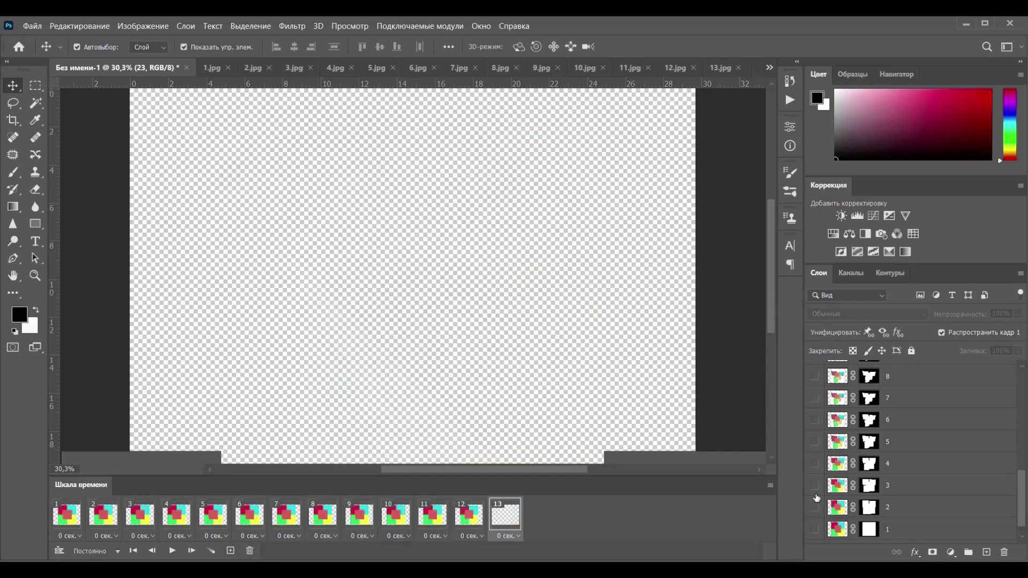
click(814, 486)
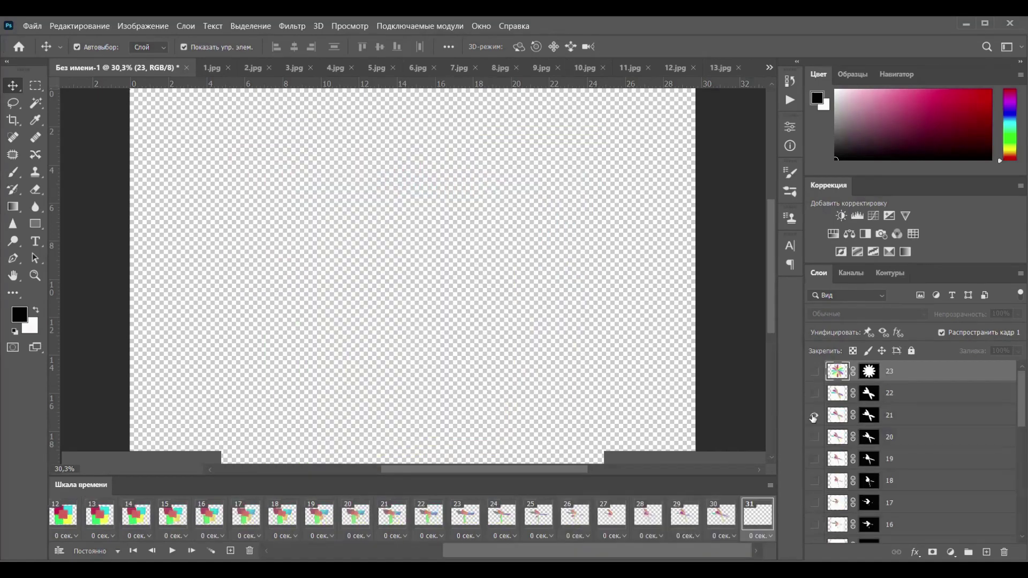
Show layer 21 in frame 31 and add frame 32 showing only layer 22.
click(813, 416)
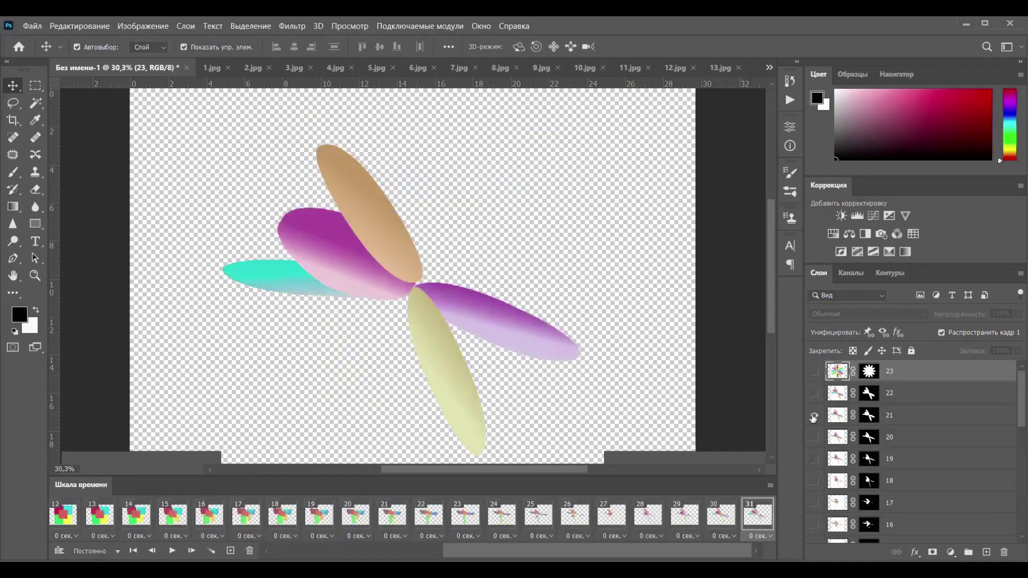
click(231, 552)
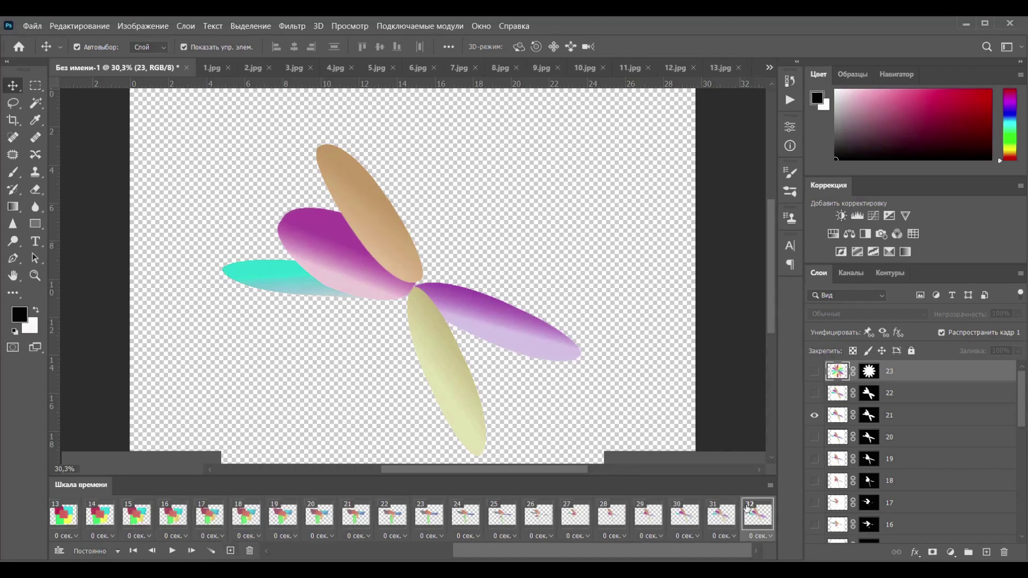
click(814, 417)
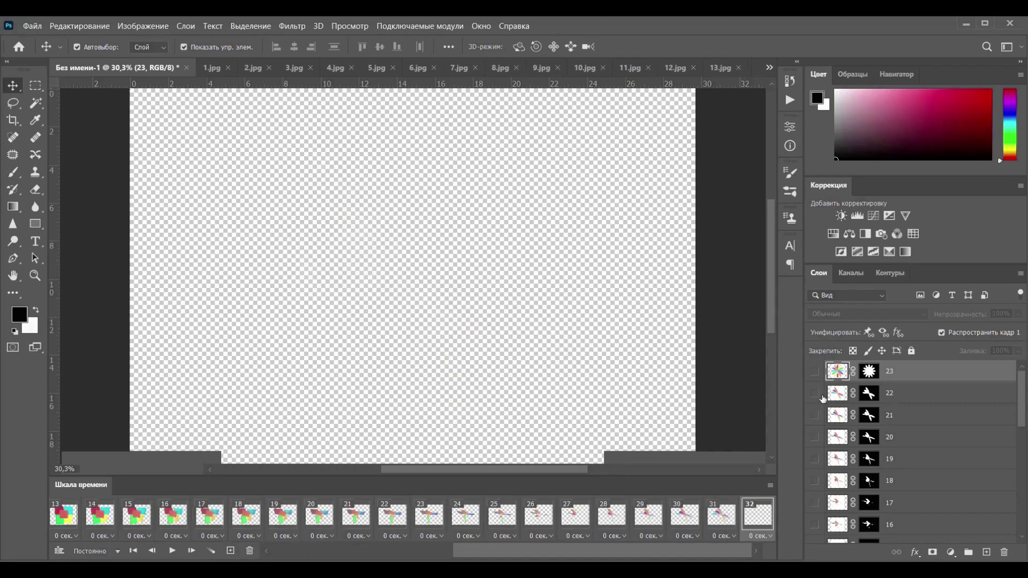
click(814, 395)
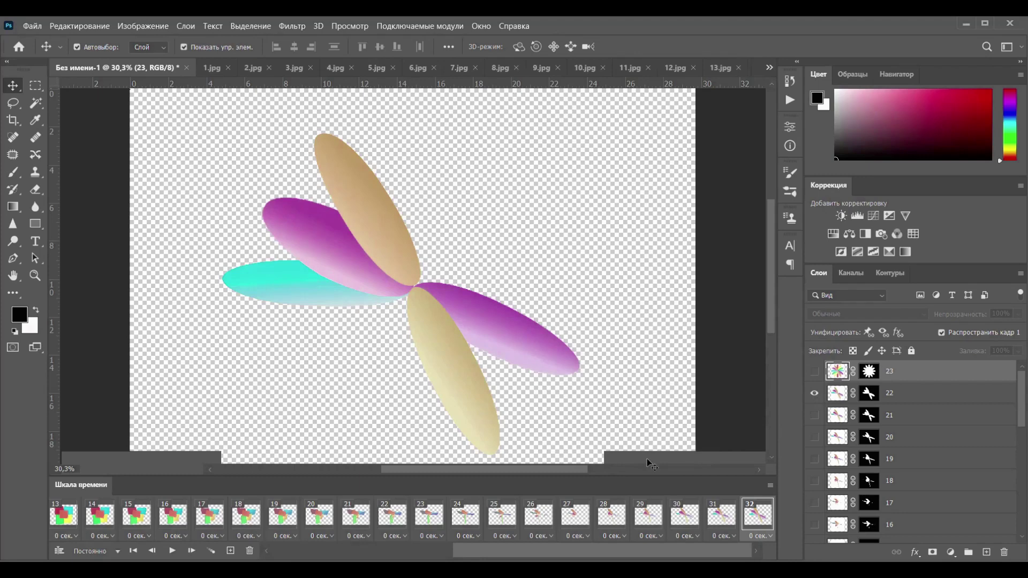
Add frame 33 showing only layer 23, the full flower.
click(230, 551)
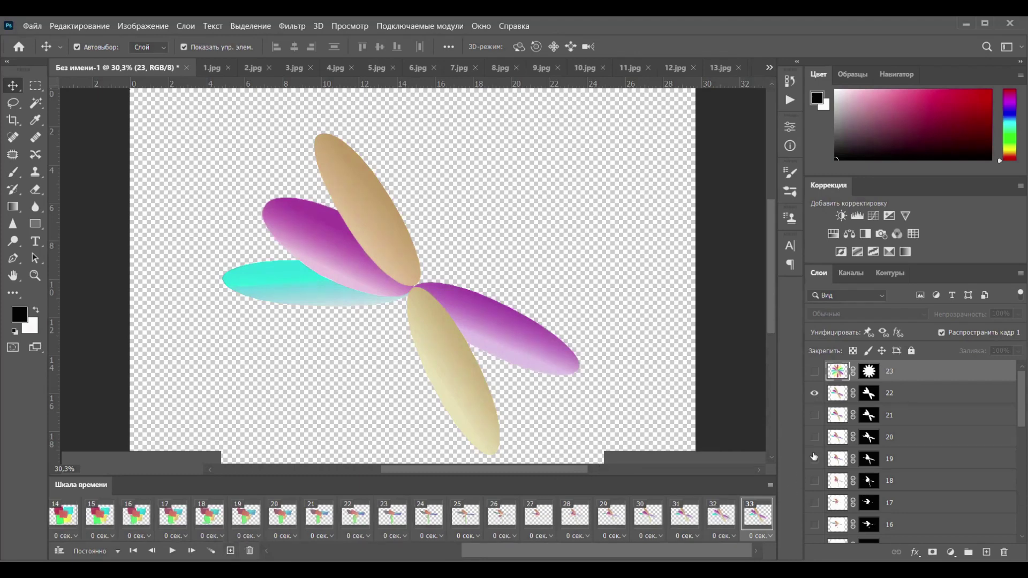
click(814, 393)
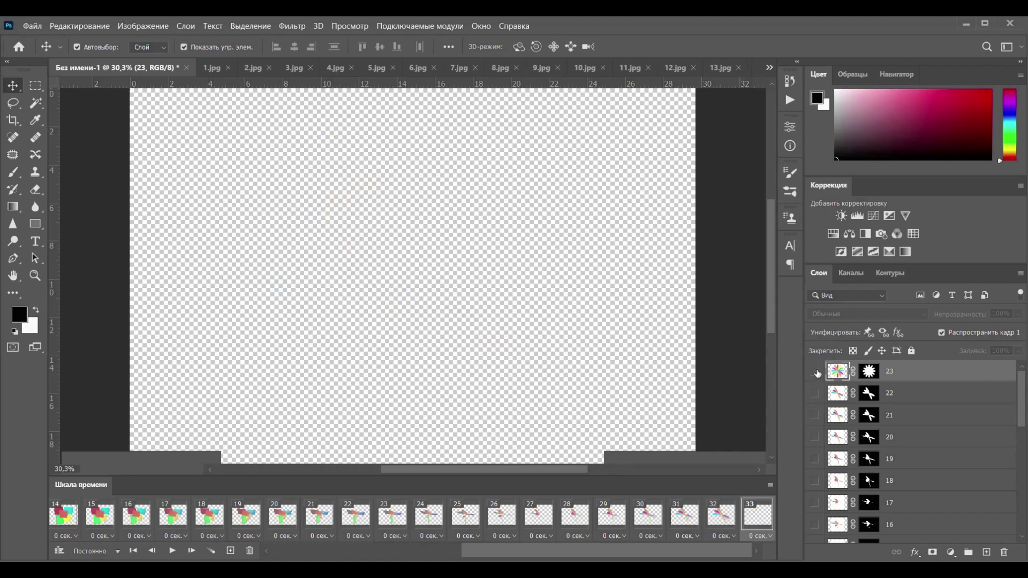
click(814, 372)
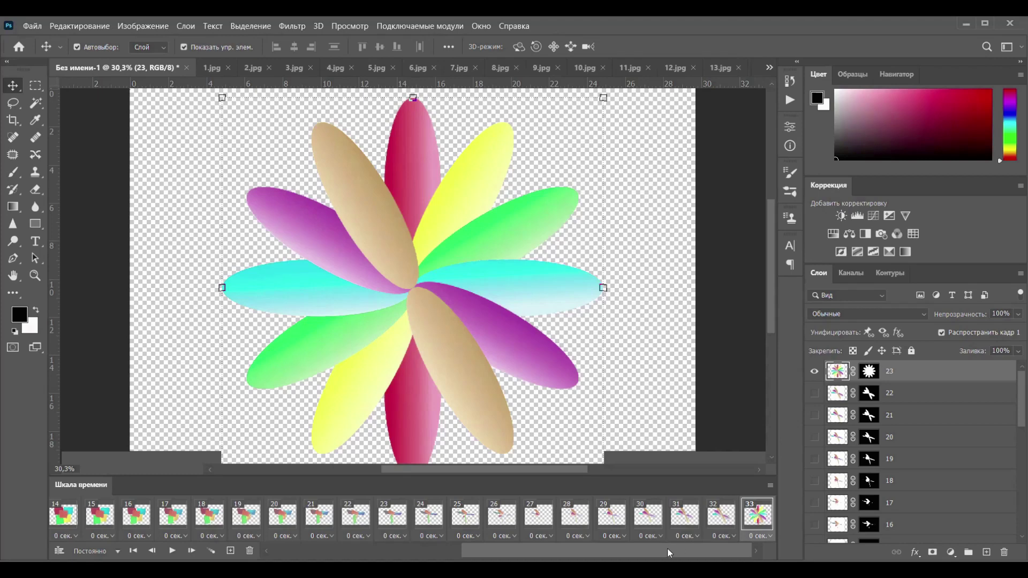
drag(692, 548, 480, 557)
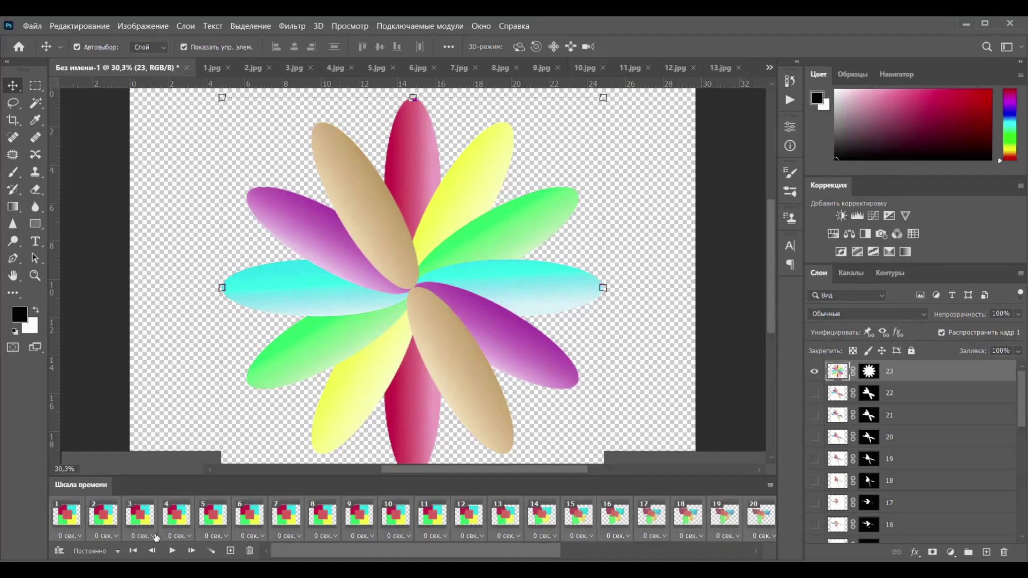
Set the delay of all animation frames to 0.1 seconds and play the animation through.
click(327, 536)
click(344, 421)
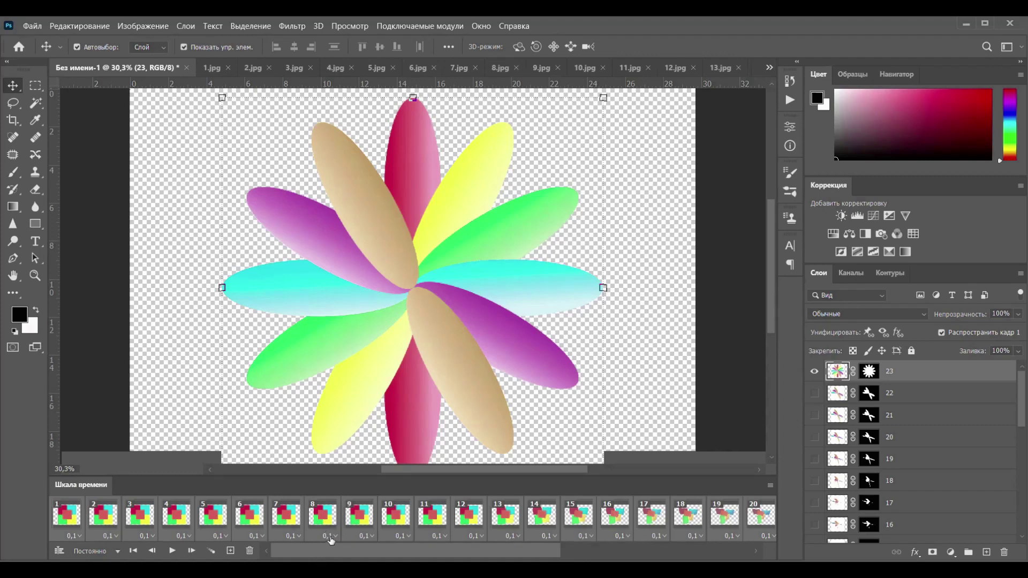
click(172, 551)
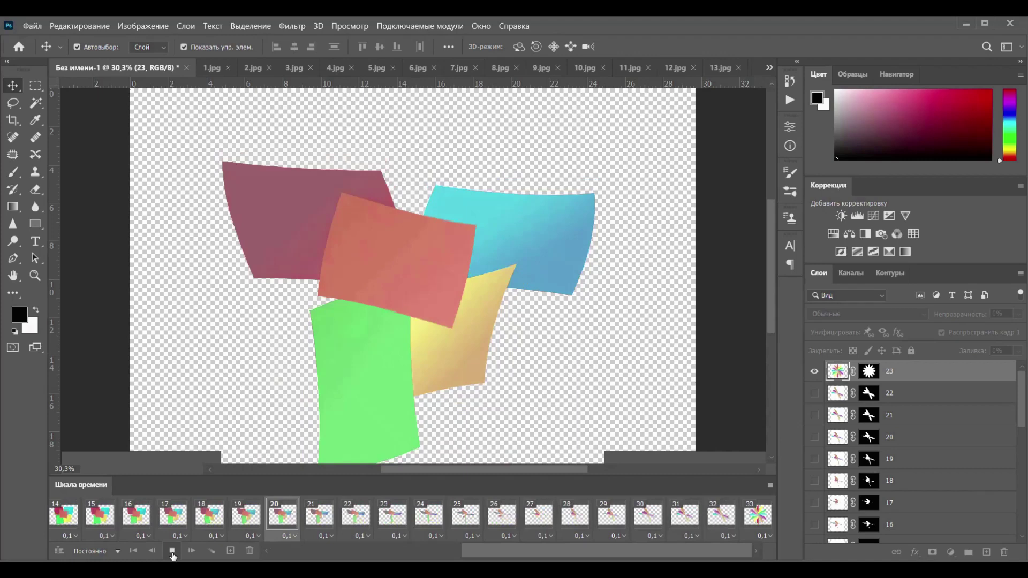
click(172, 551)
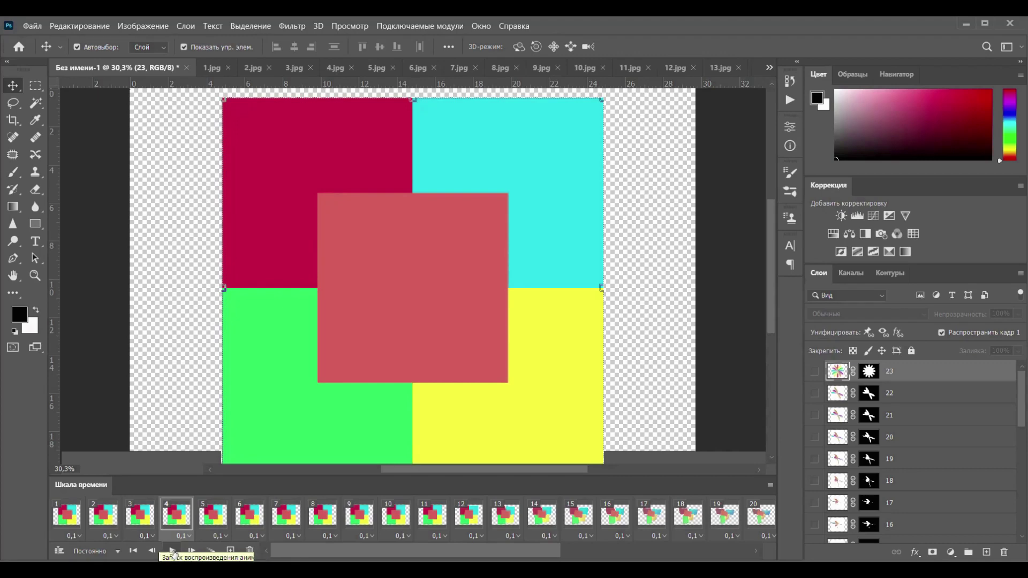
Select all frames from 1 to 33, set their delay to 0.05 seconds, and play the animation.
click(74, 521)
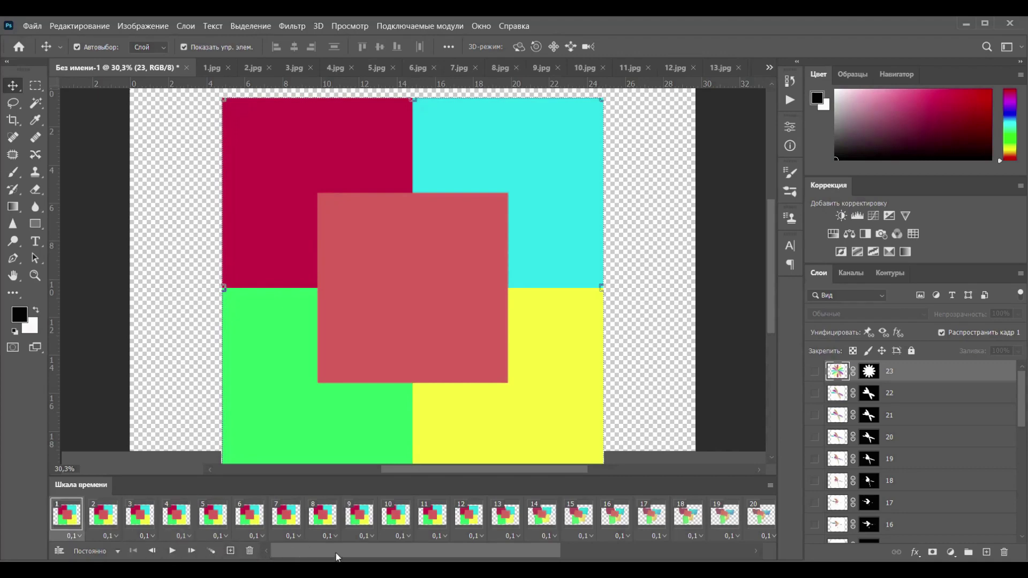
drag(337, 552, 654, 551)
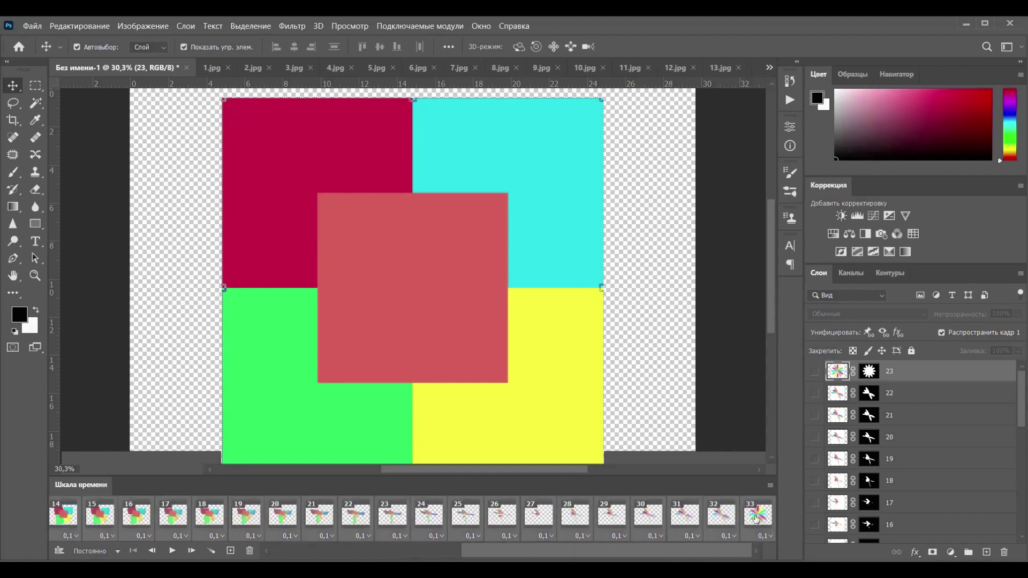
click(723, 536)
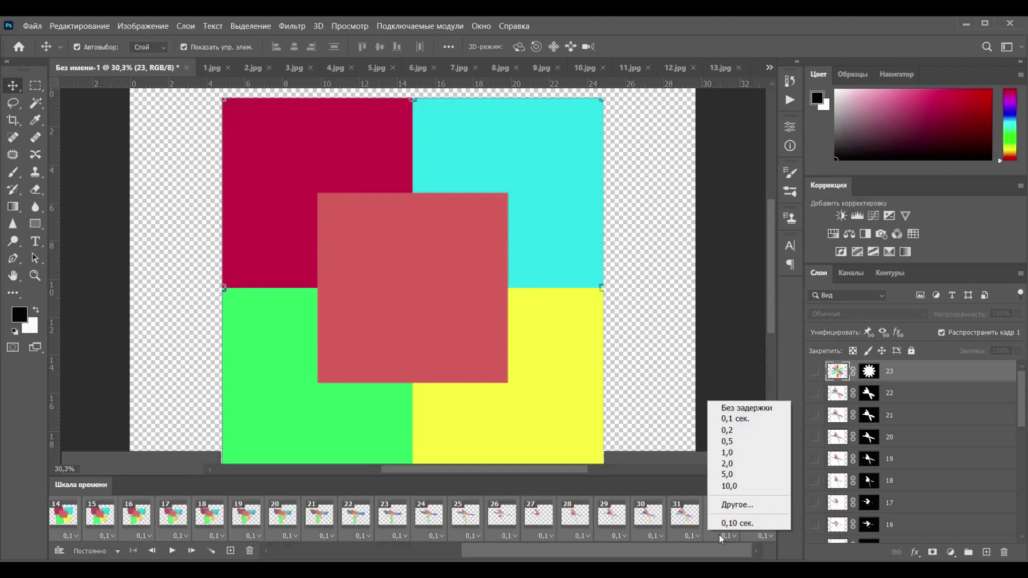
click(737, 505)
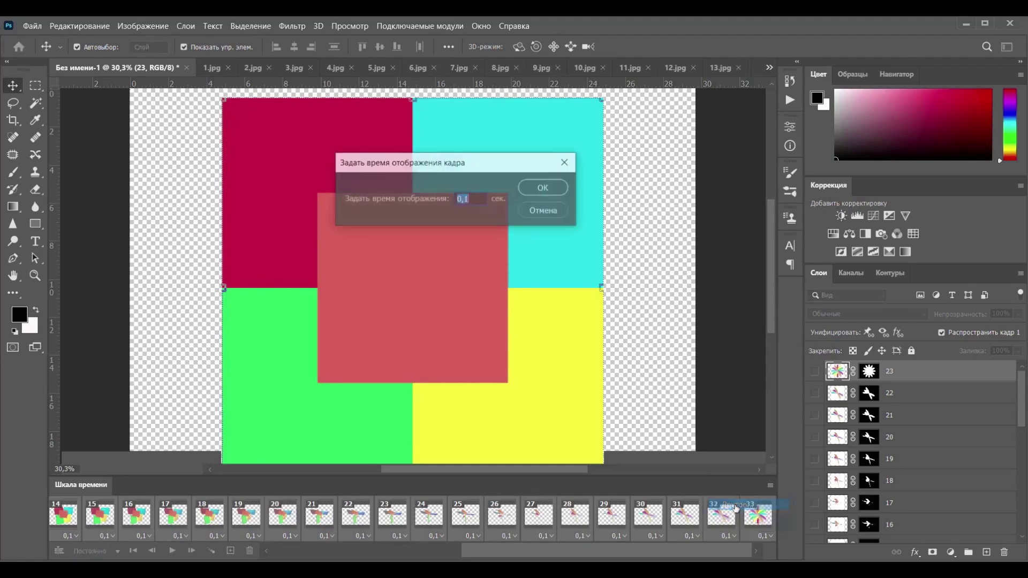
click(471, 200)
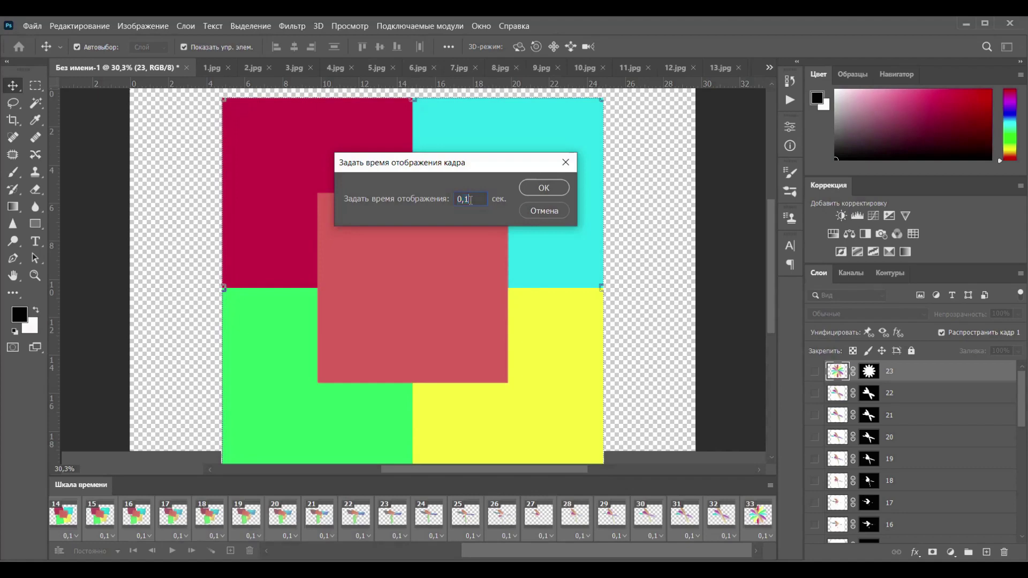
key(BackSpace)
click(541, 187)
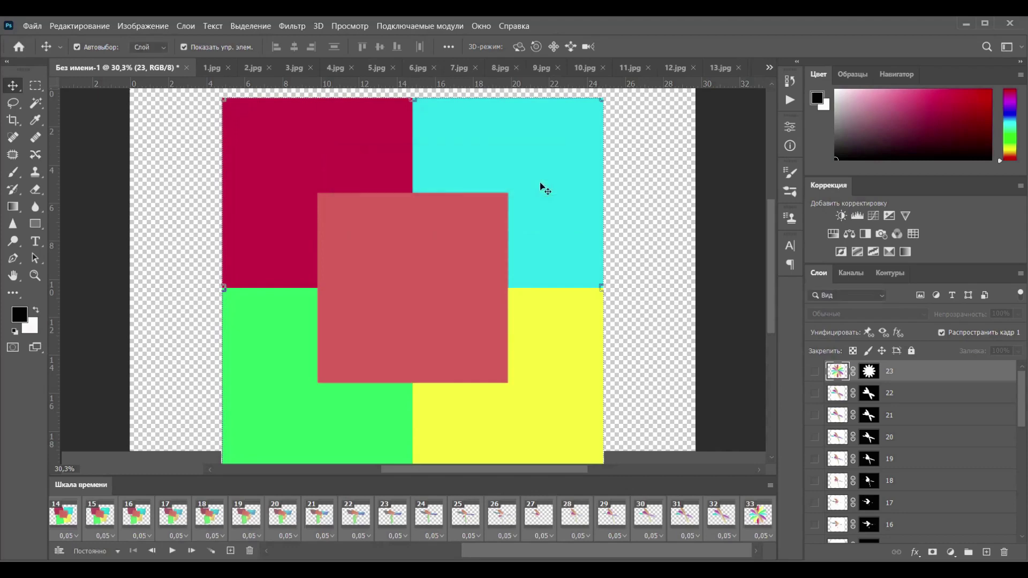
click(171, 551)
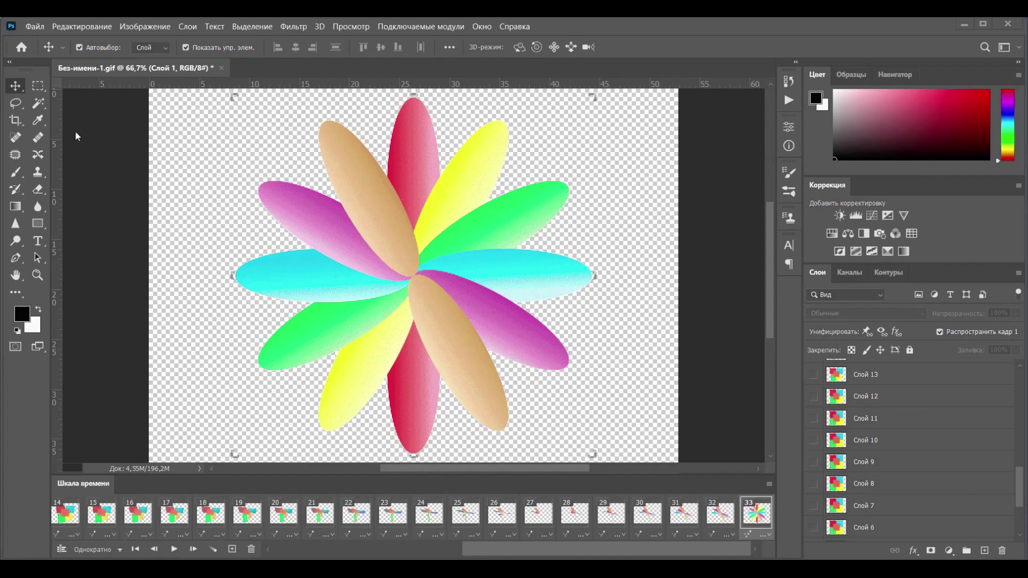
Export the animation with the legacy Save for Web as a GIF named Без-имени-3 in the Видео для Ютуб folder.
click(35, 27)
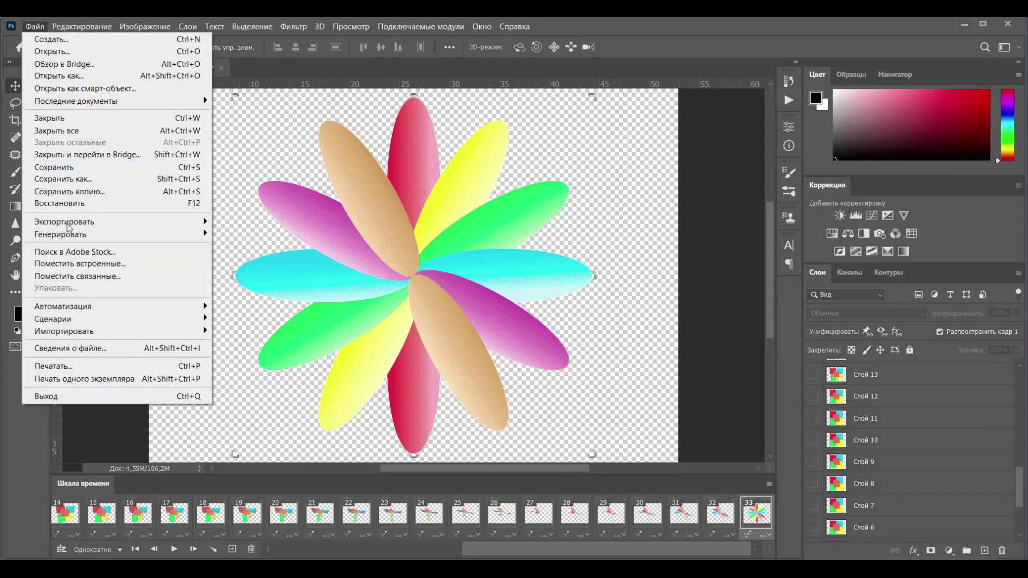
mouse_move(68, 221)
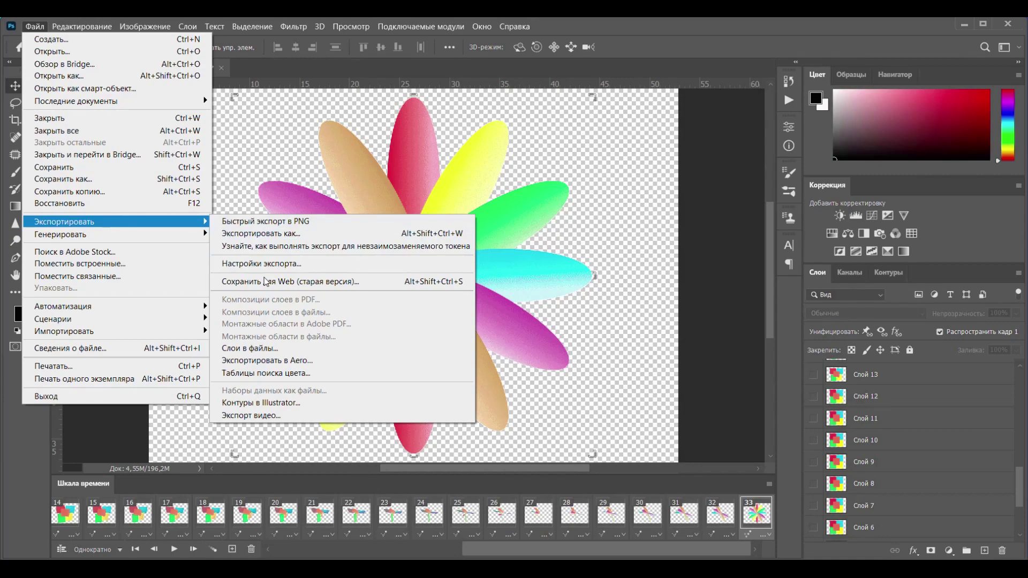
click(293, 285)
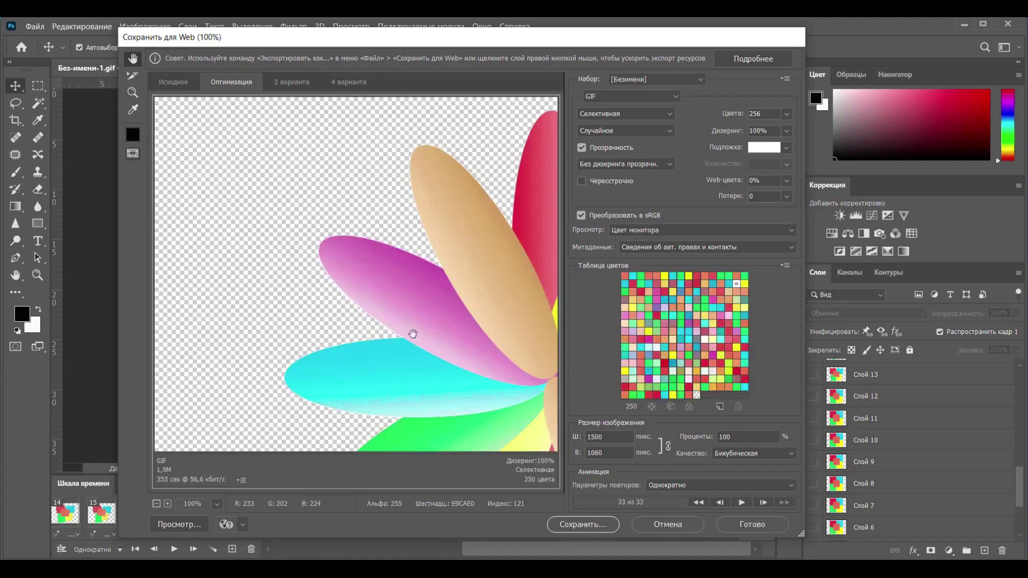
click(157, 503)
click(157, 504)
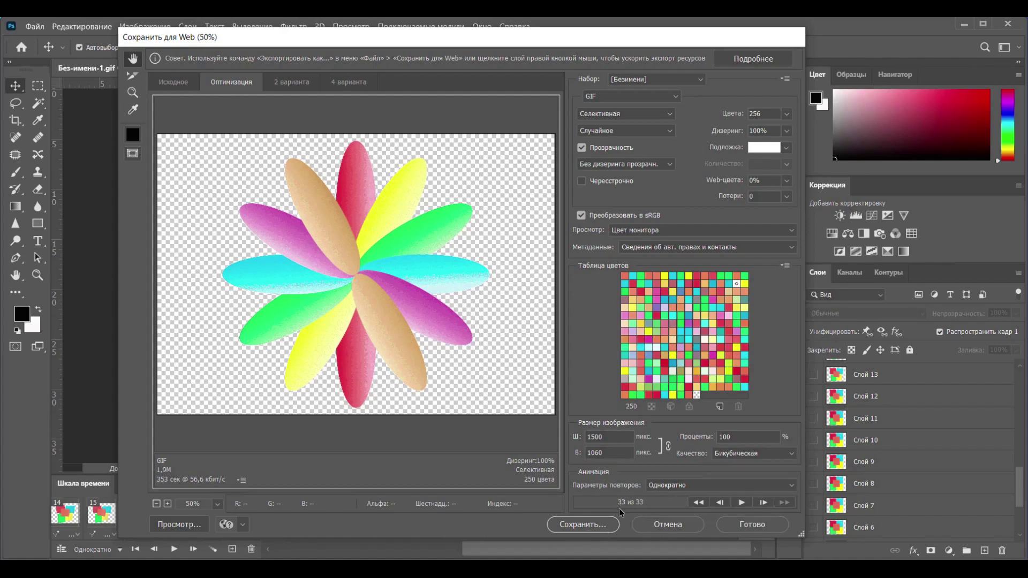
click(581, 523)
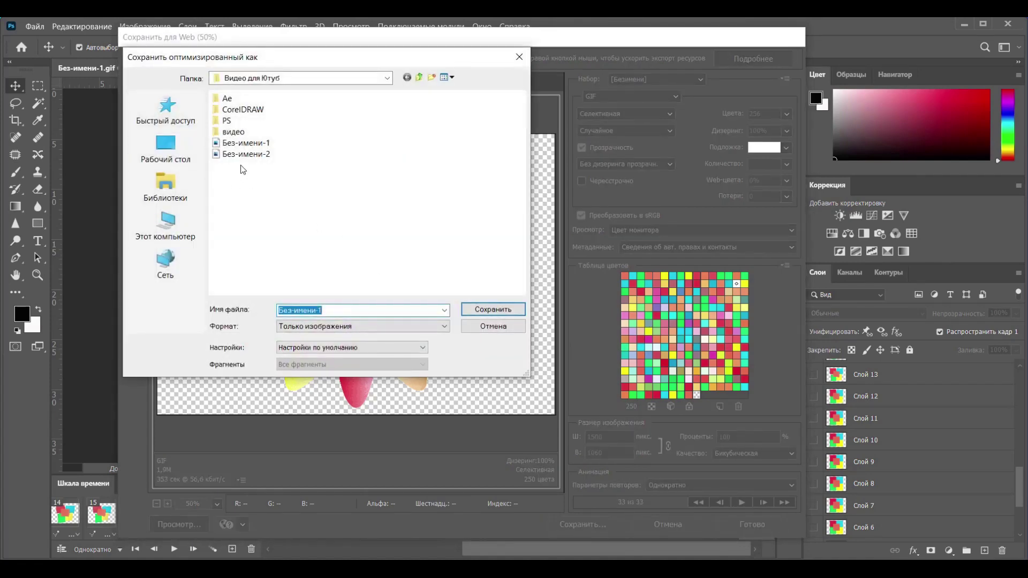
click(321, 311)
key(BackSpace)
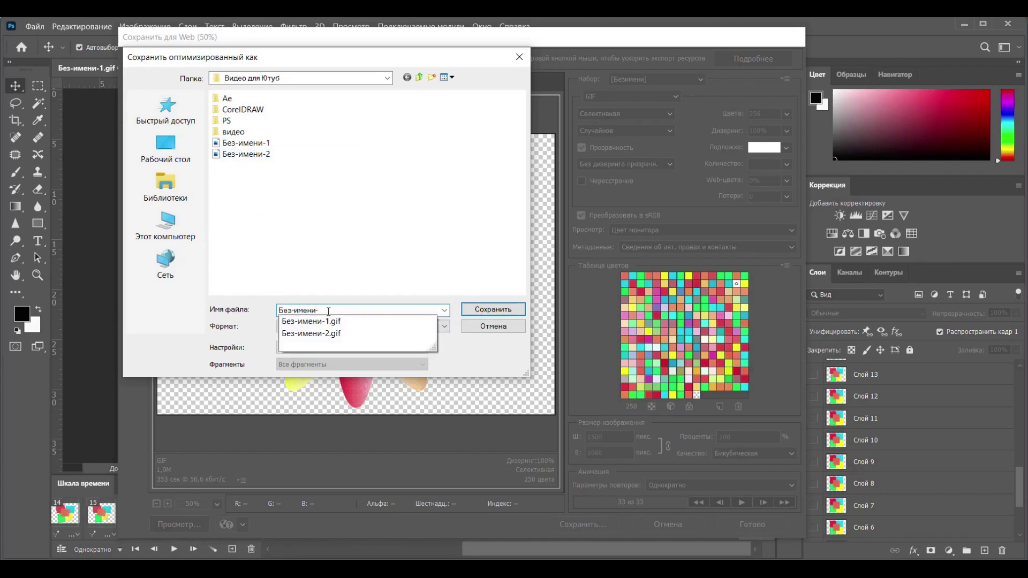
text(3)
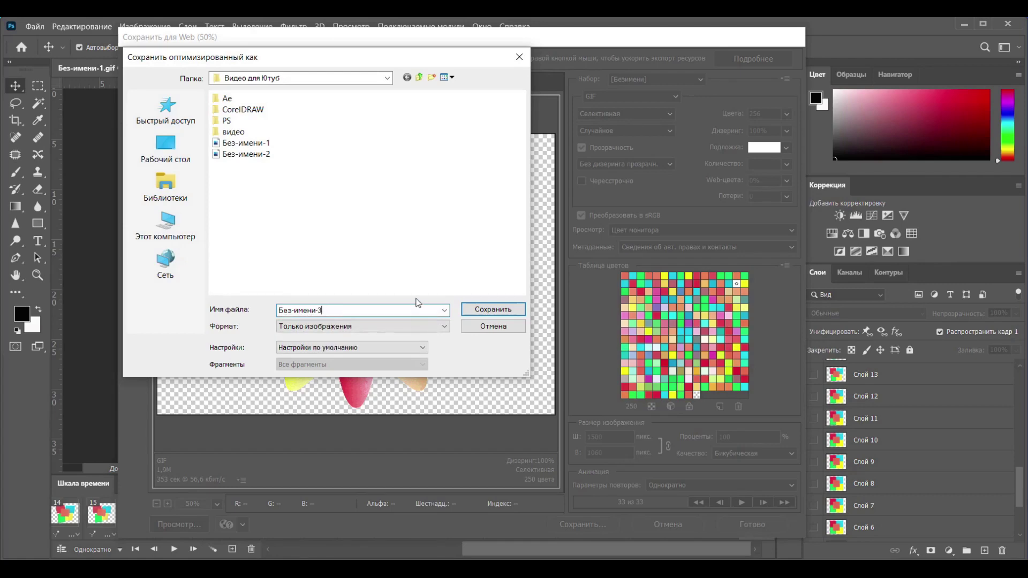
click(481, 310)
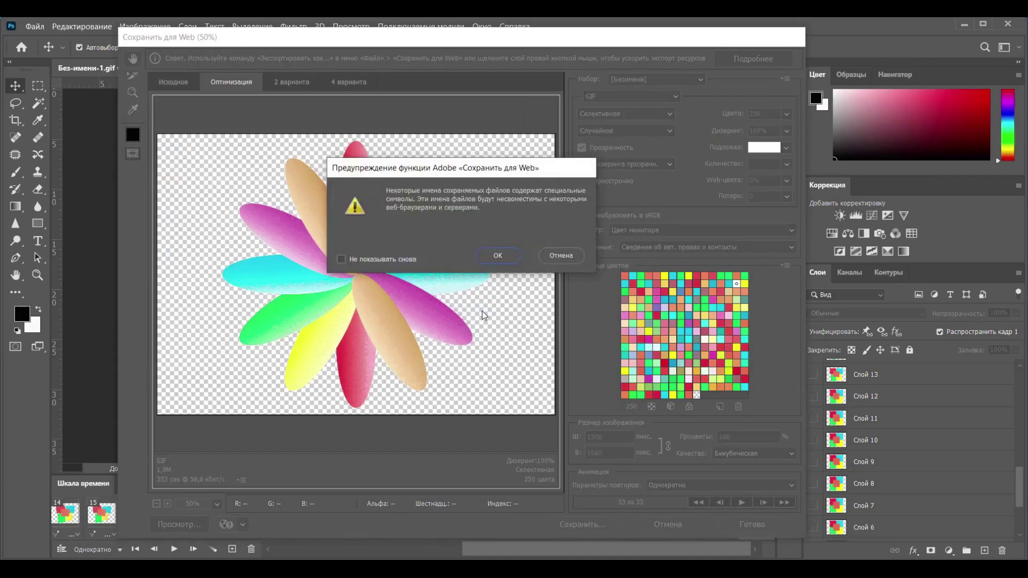
click(496, 257)
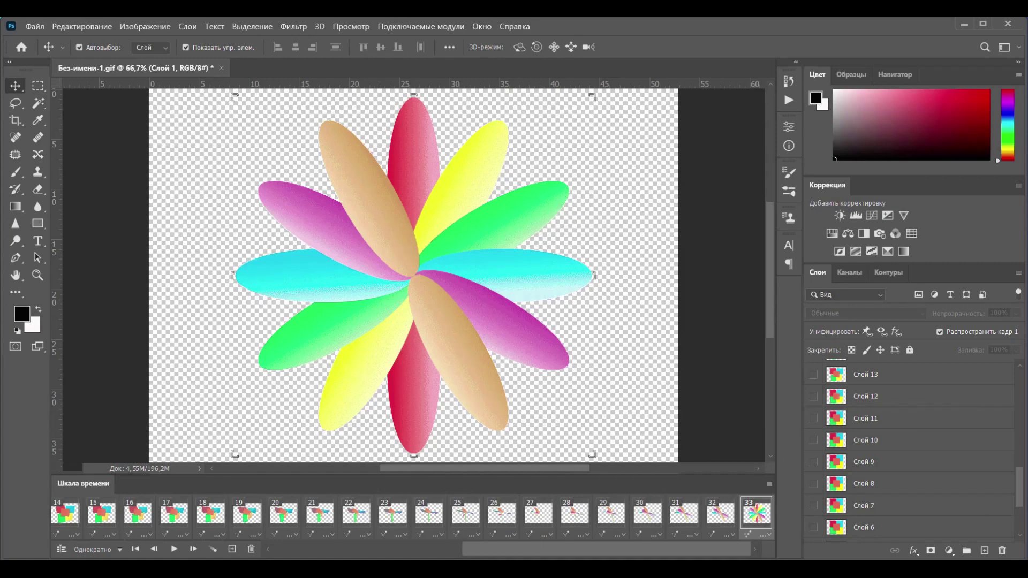
Switch to File Explorer and play the exported Без-имени-3 GIF several times to check the morph, closing the viewer each time.
key(alt+Tab)
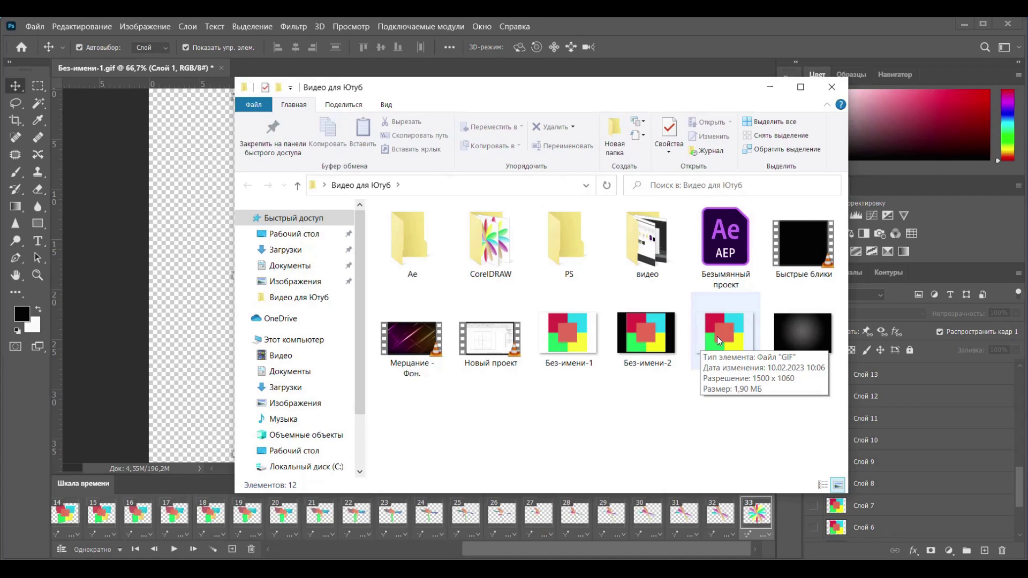
double_click(717, 335)
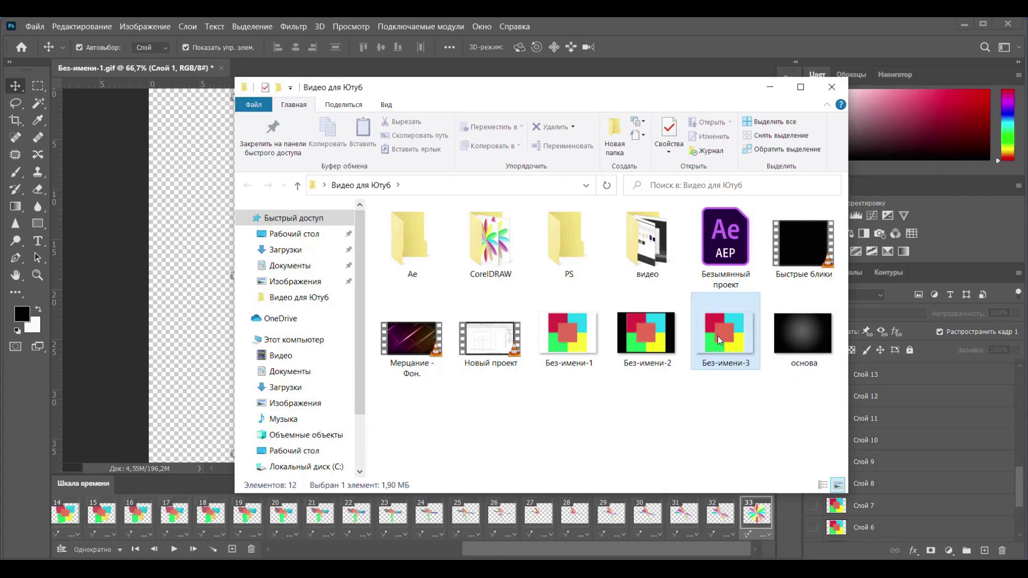
drag(111, 35, 556, 40)
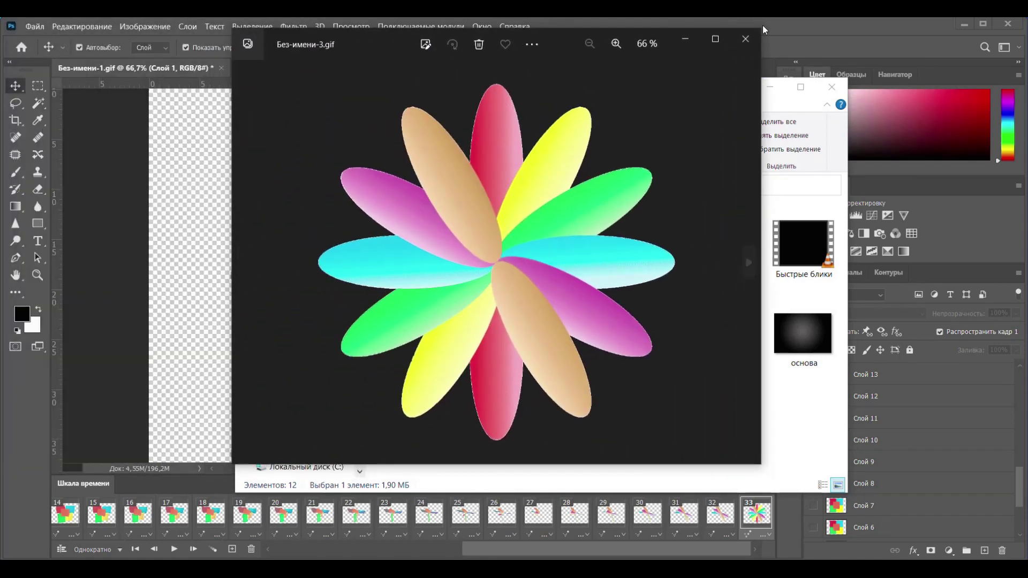
click(744, 39)
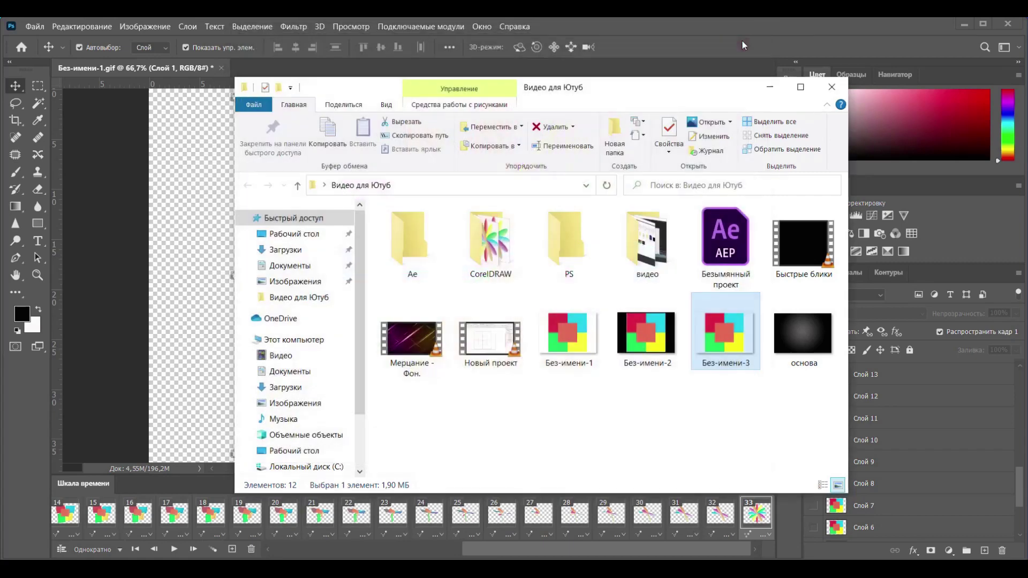
double_click(719, 345)
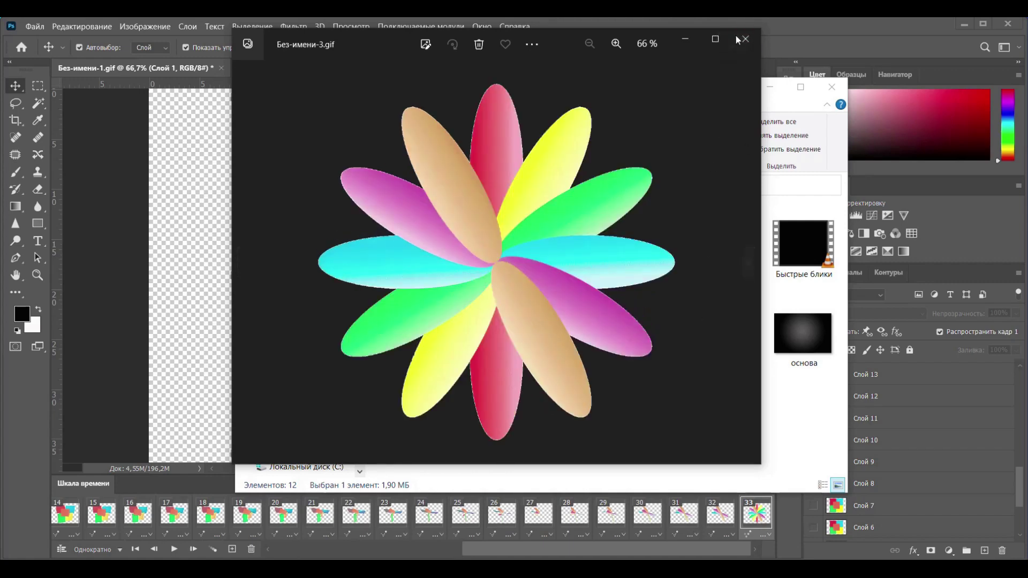
click(742, 42)
double_click(734, 345)
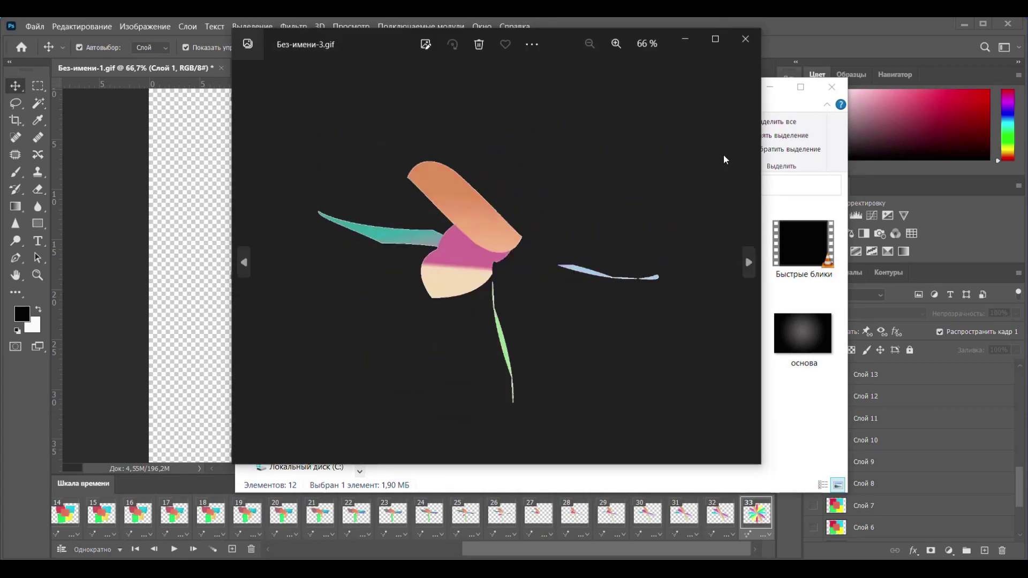
click(746, 40)
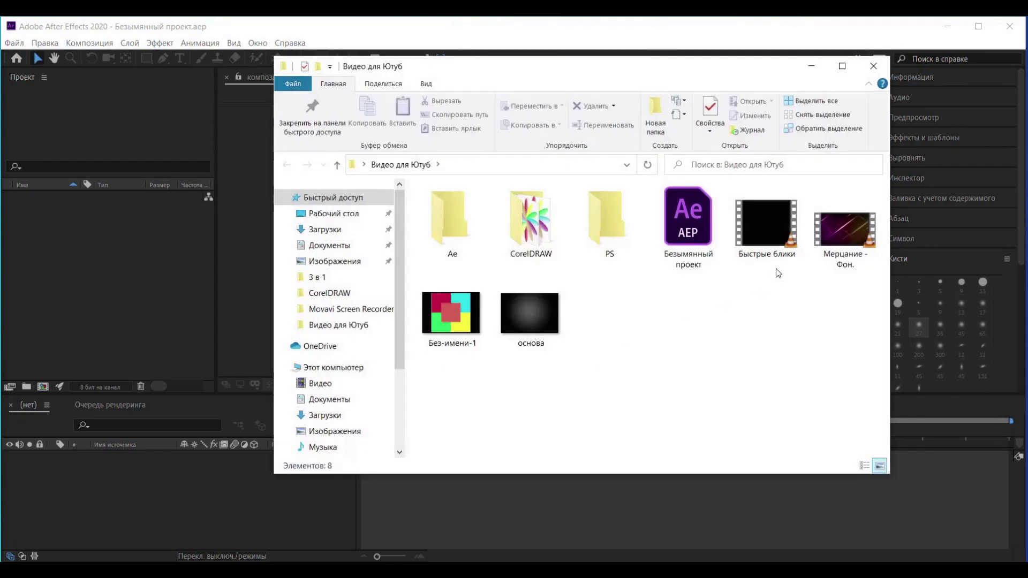
Import основа.jpg, Без-имени-1.gif, Быстрые блики.mp4 and Мерцание - Фон.mp4 from the Видео для Ютуб folder into the After Effects project.
drag(538, 316, 78, 269)
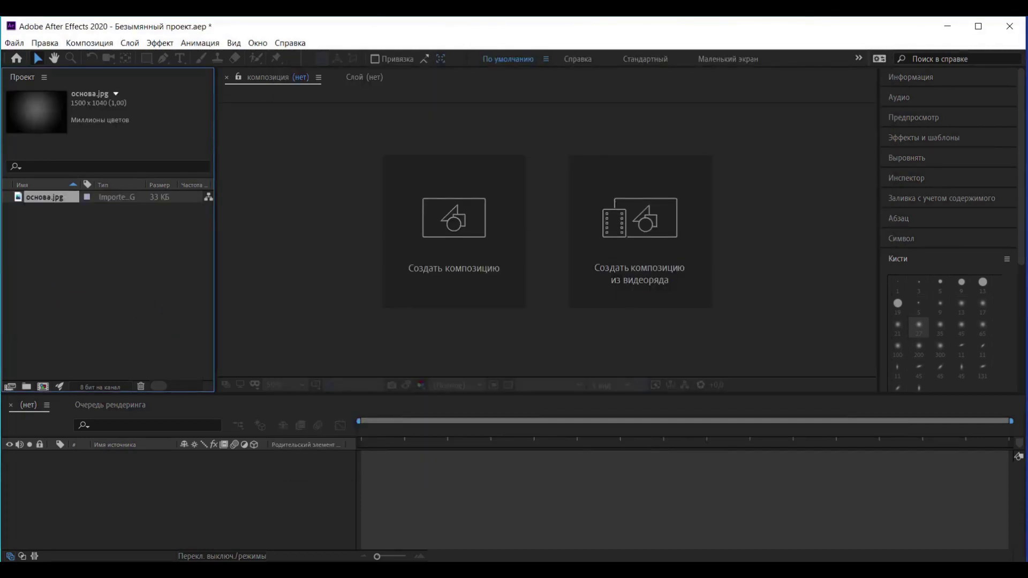
key(alt+Tab)
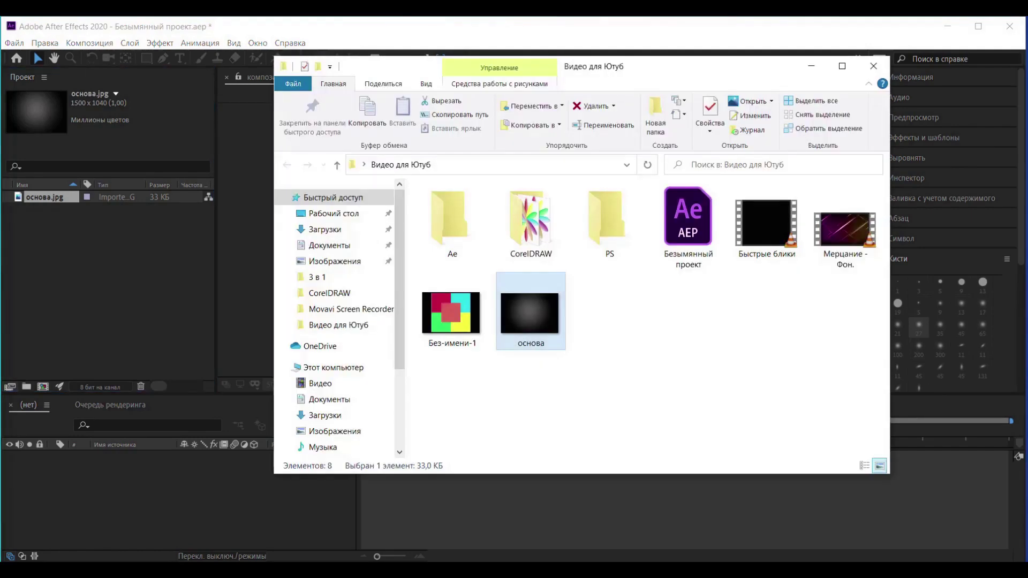
drag(456, 322, 54, 254)
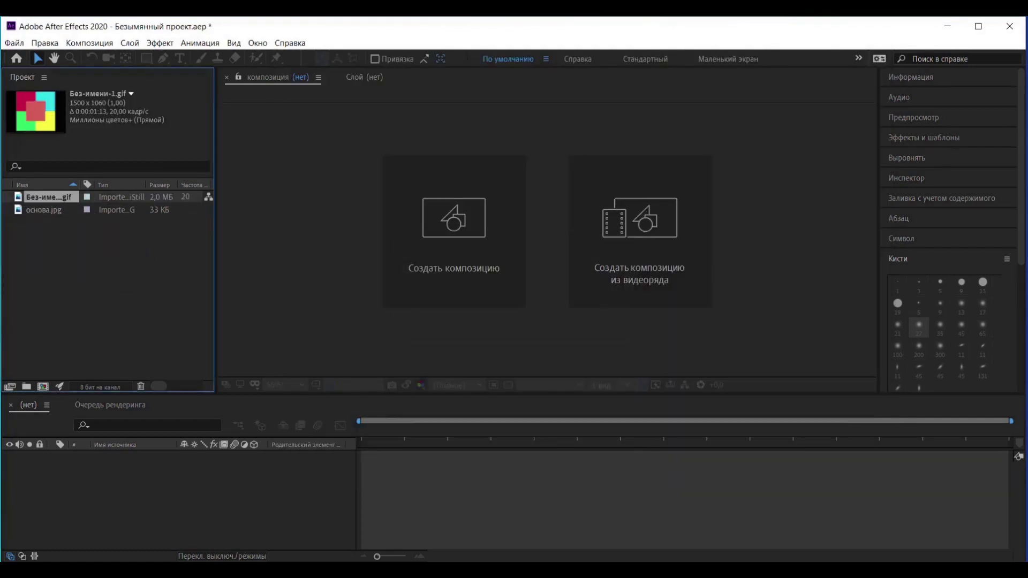
key(alt+Tab)
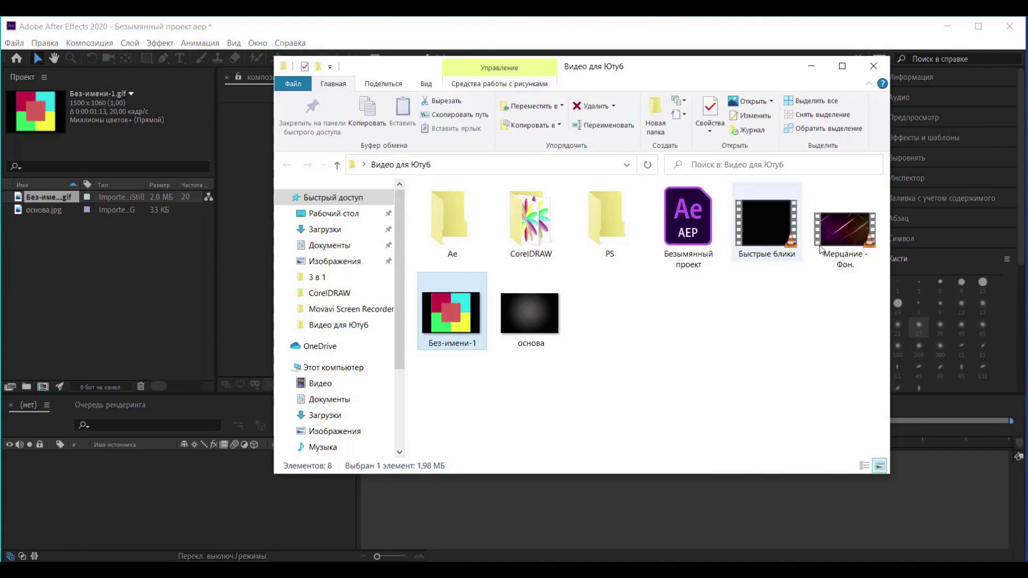
drag(770, 236, 55, 266)
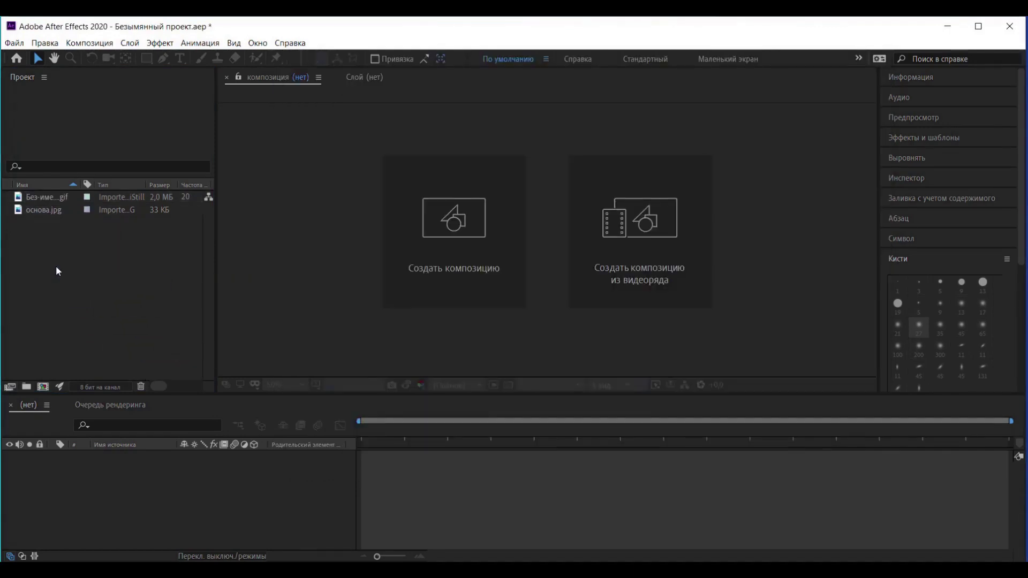
key(alt+Tab)
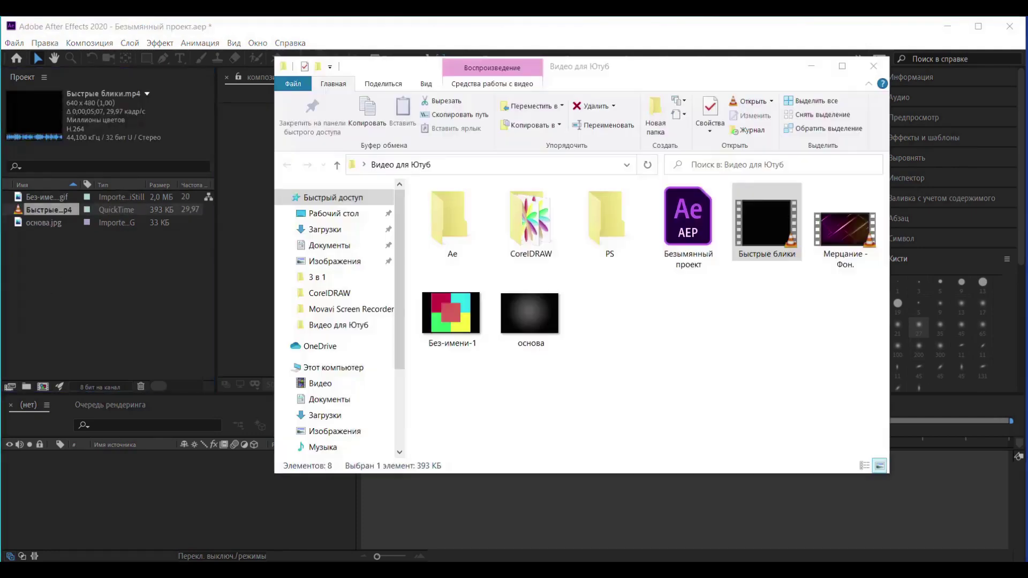
drag(855, 243, 73, 320)
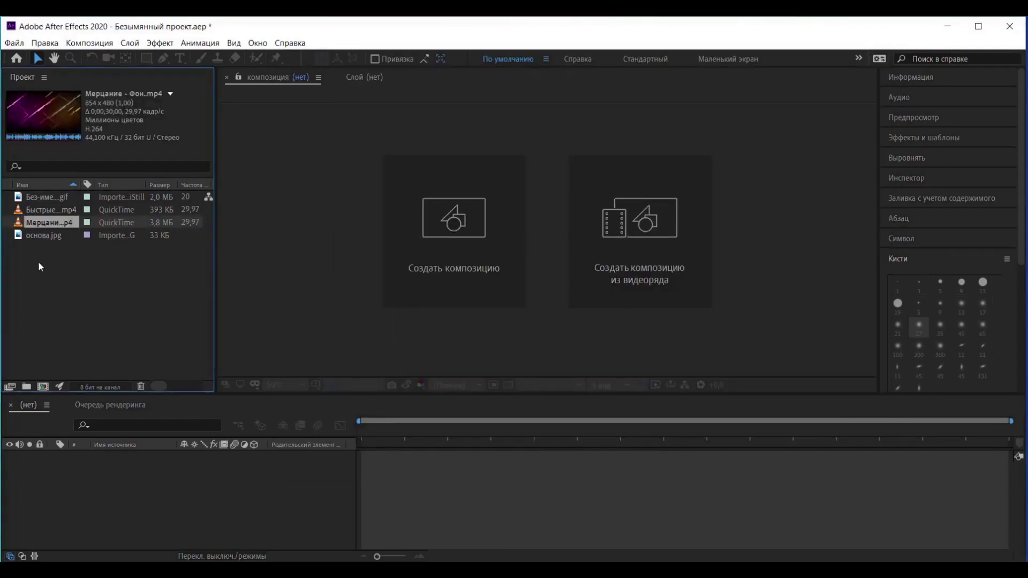
Create Композиция 1 at 1500 x 1060 pixels, 20 frames per second, with a duration of 6 seconds.
click(49, 236)
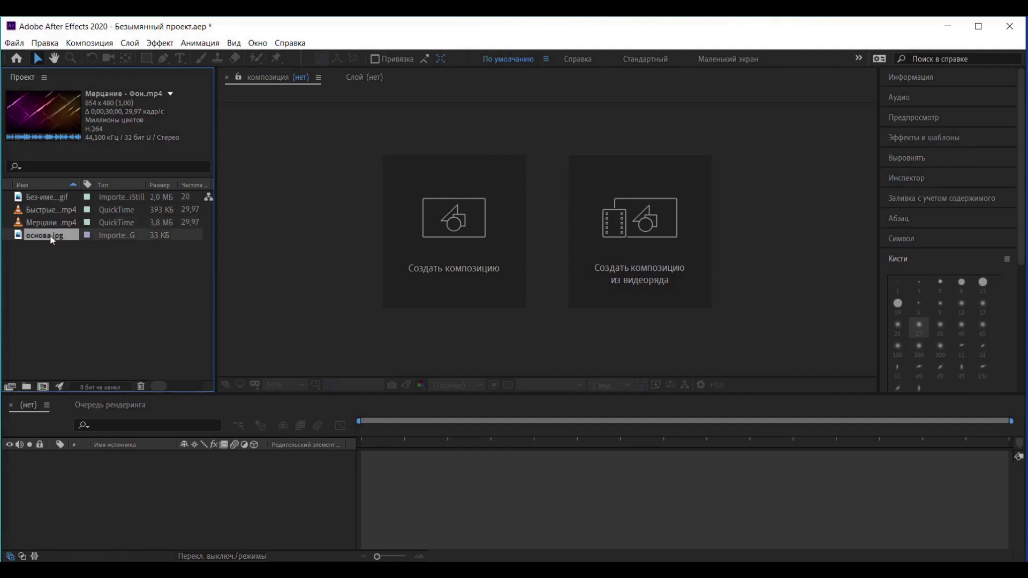
click(43, 387)
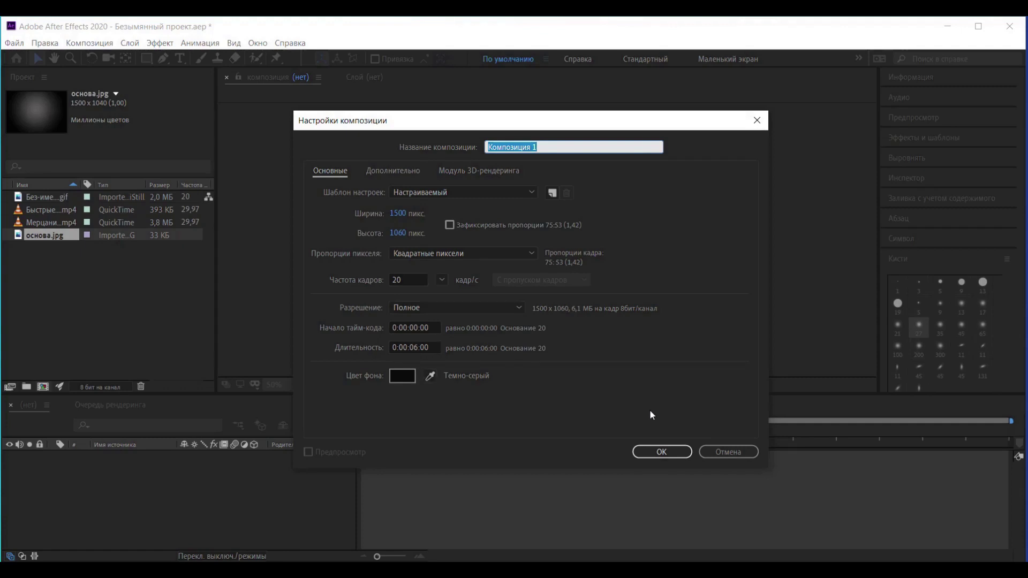
click(671, 453)
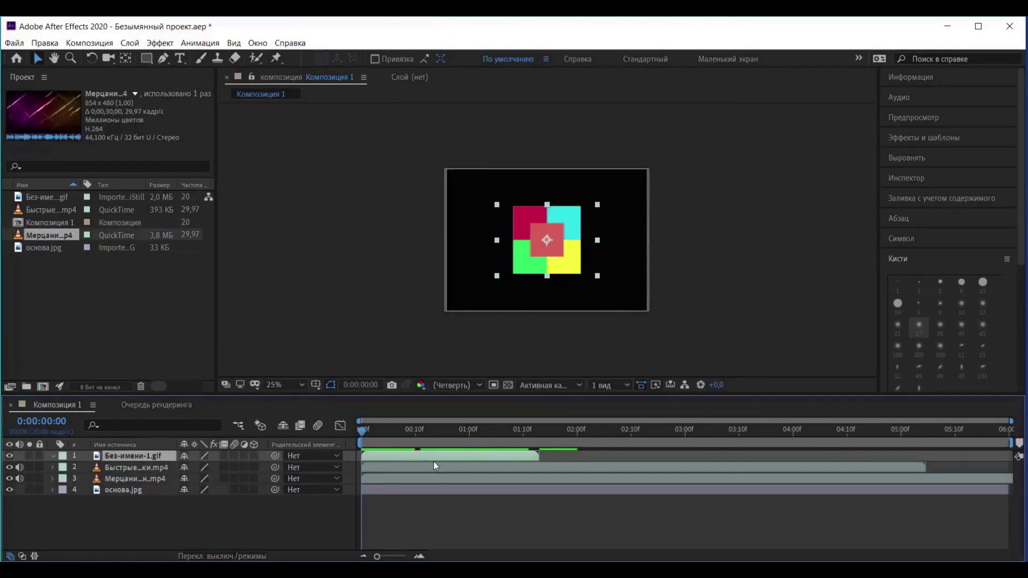
Duplicate the Без-имени-1.gif layer and freeze the lower copy on its last frame.
key(ctrl+d)
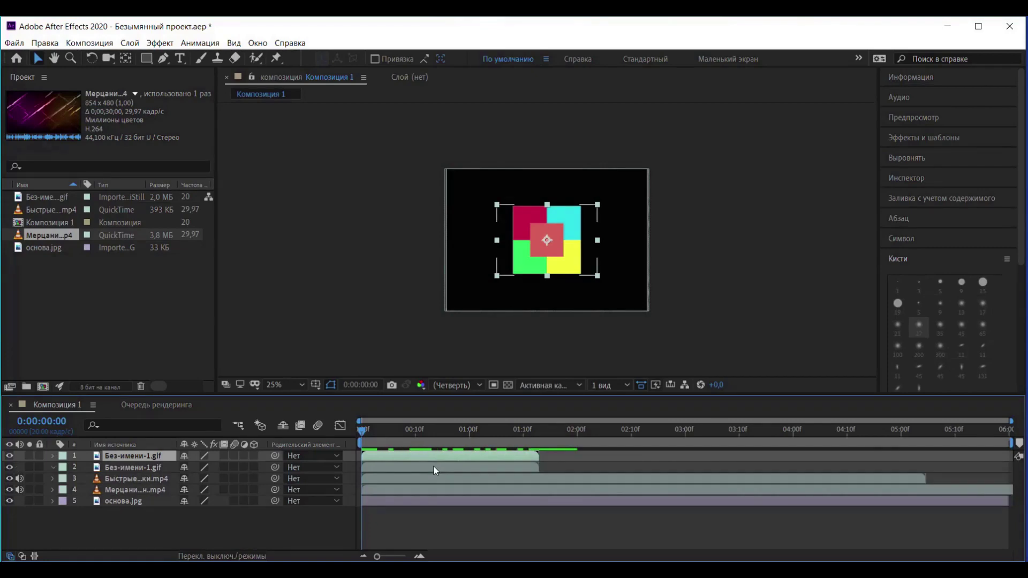
click(428, 470)
right_click(429, 470)
mouse_move(579, 219)
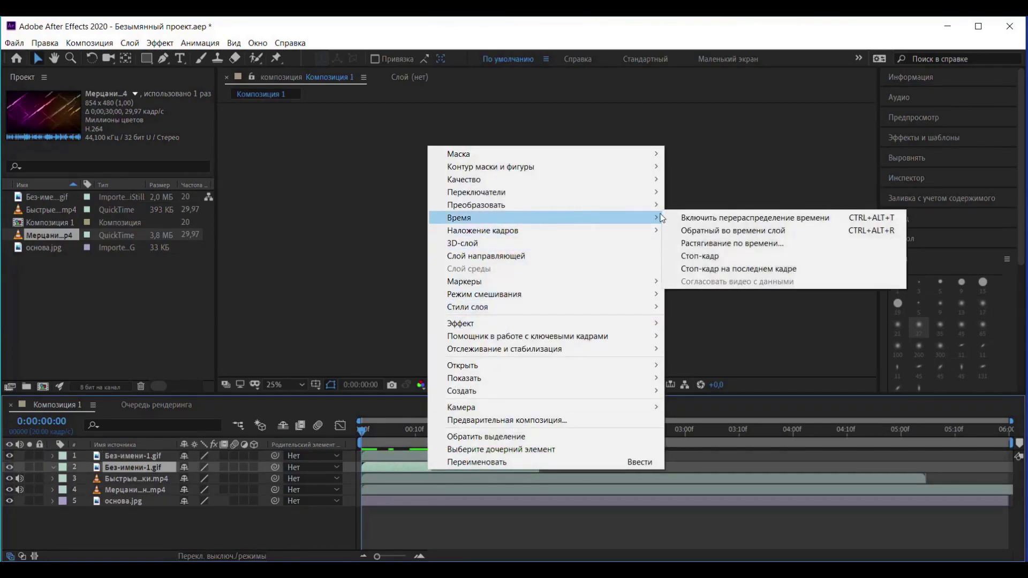
click(702, 269)
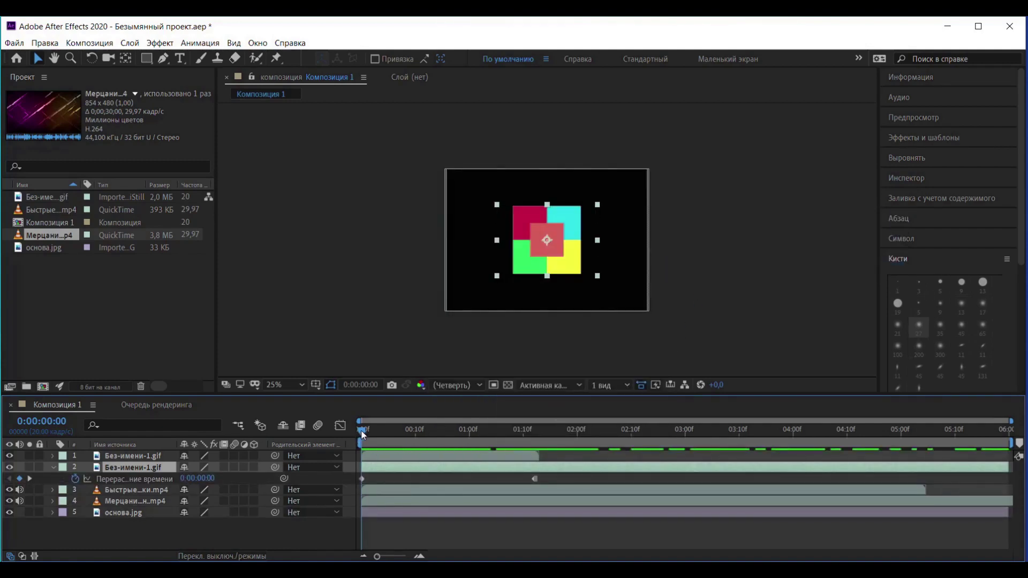
Add a Position keyframe at 0:00:03:00 to the lower Без-имени-1.gif layer.
drag(366, 429, 687, 446)
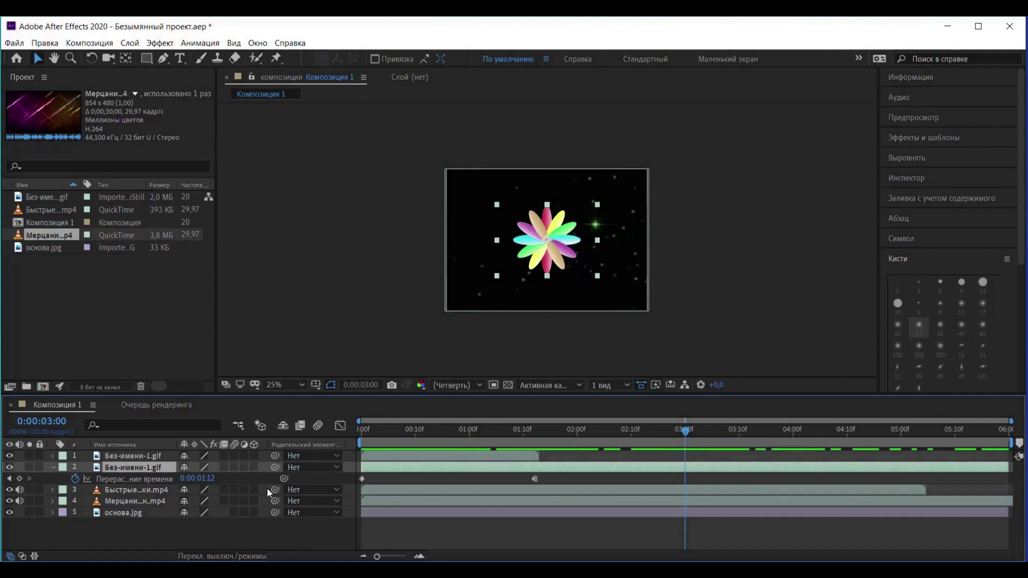
click(53, 467)
click(53, 467)
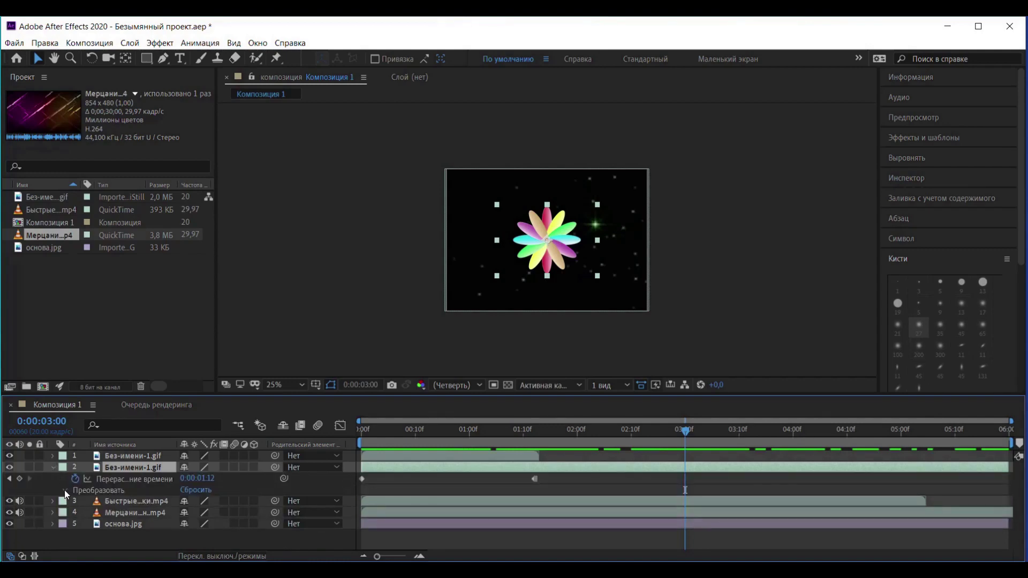
click(64, 490)
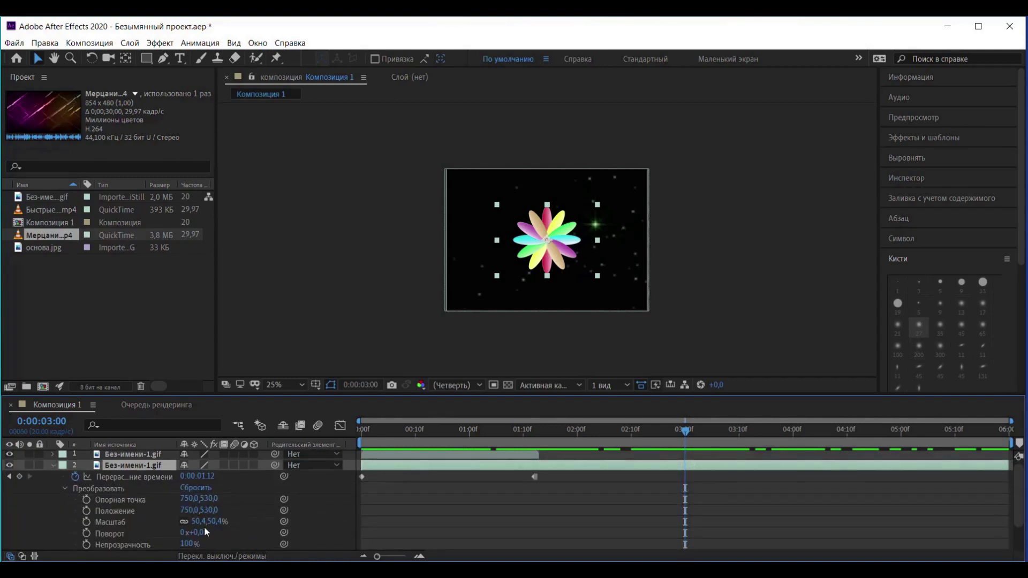
click(85, 511)
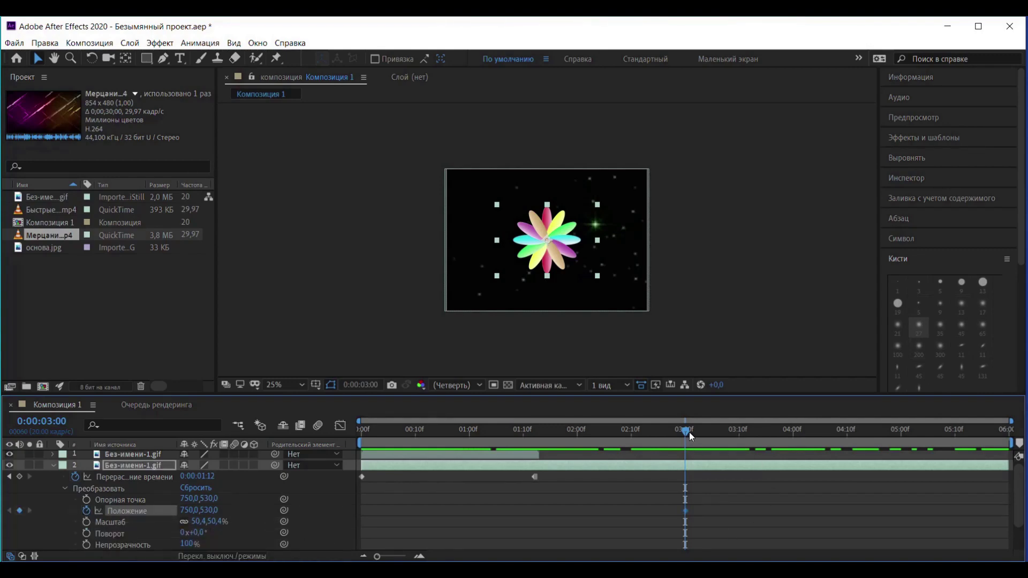
Keyframe a vertical bounce of the flower with Position 751, 495 at 0:00:03:02, 752, 572 at 0:00:03:04 and 752, 530 at 0:00:03:06.
drag(689, 432, 696, 437)
key(slash)
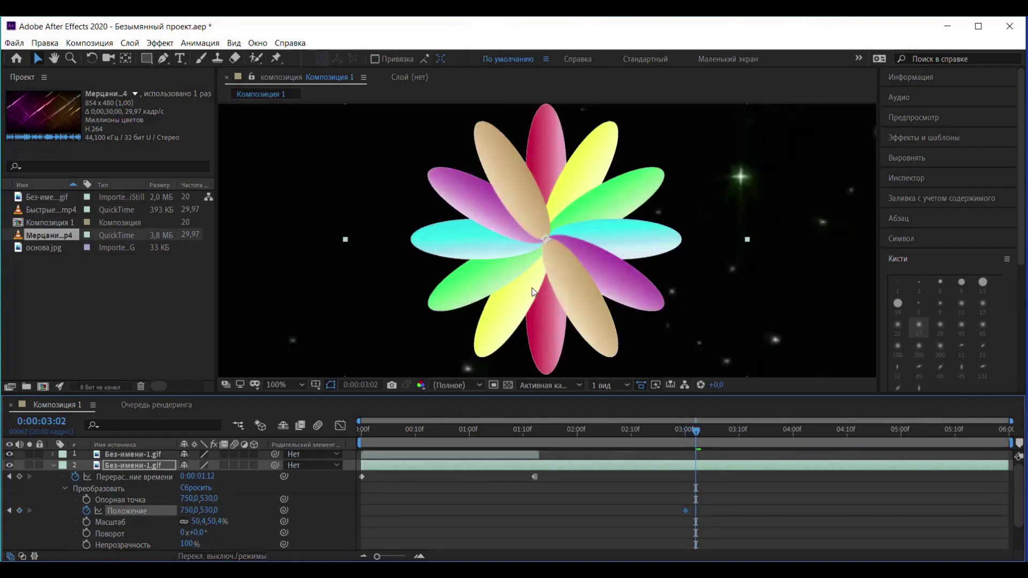
drag(548, 240, 547, 220)
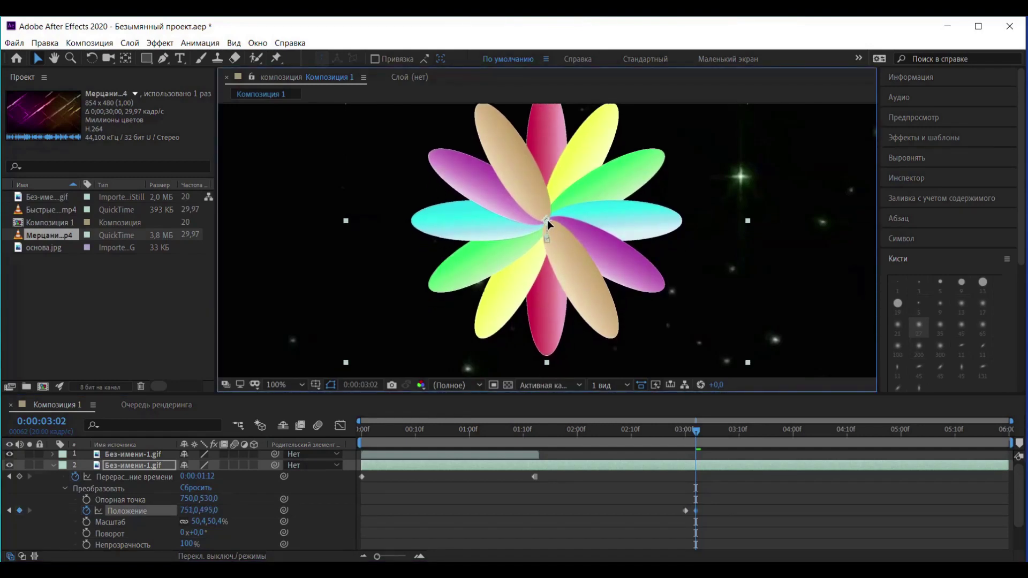
drag(695, 432, 707, 432)
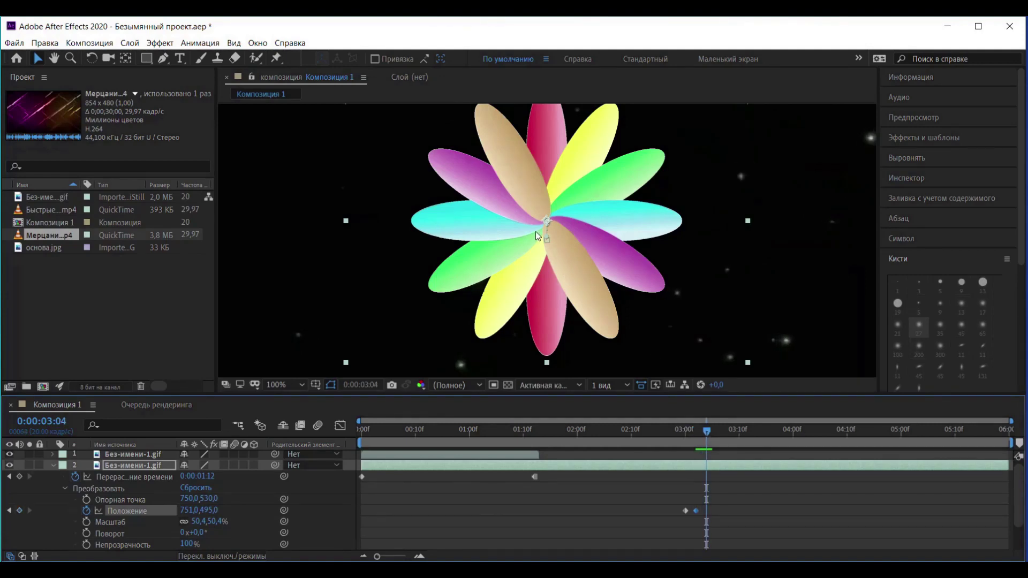
drag(548, 219, 547, 258)
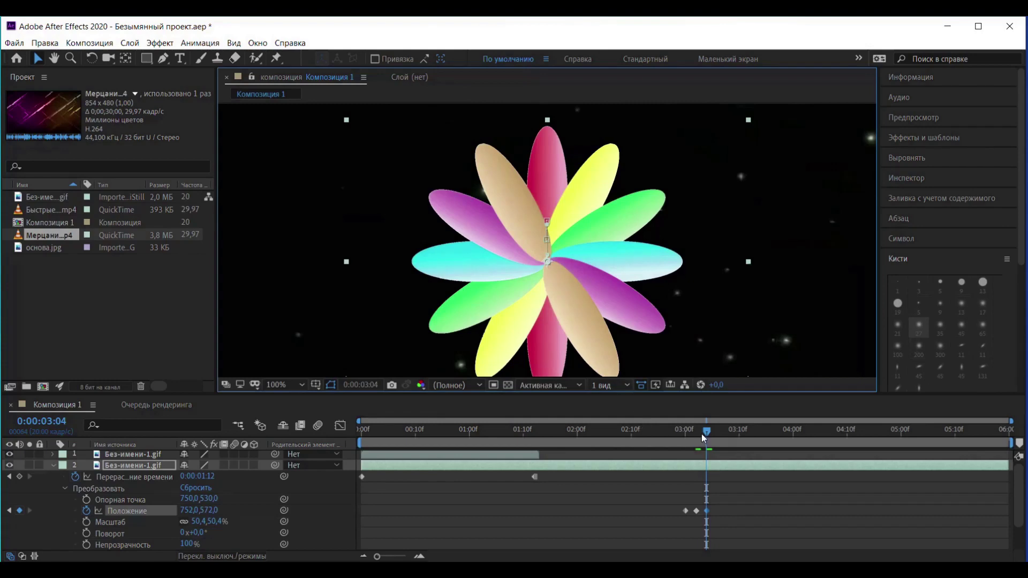
drag(708, 433, 717, 436)
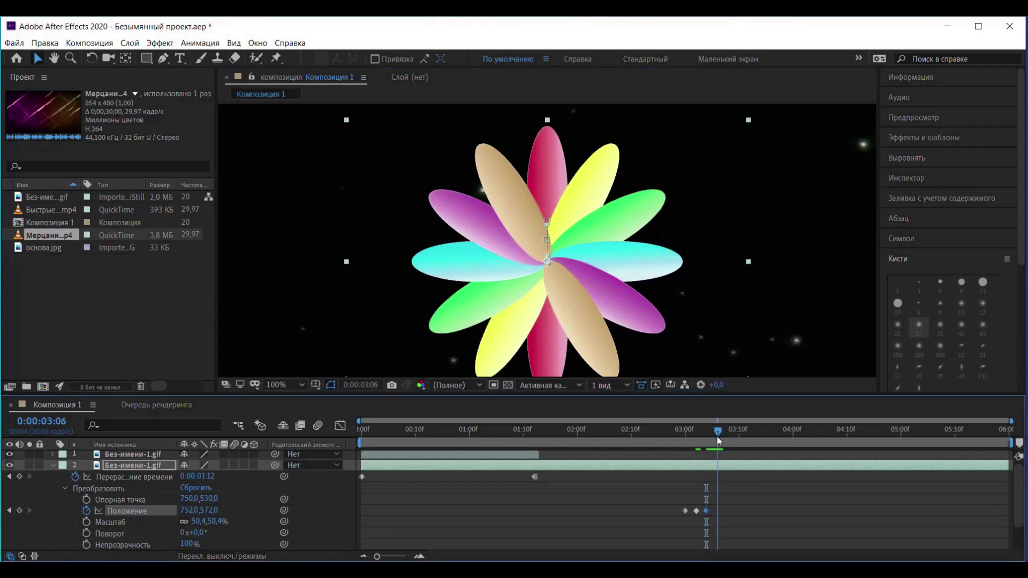
drag(547, 264, 545, 239)
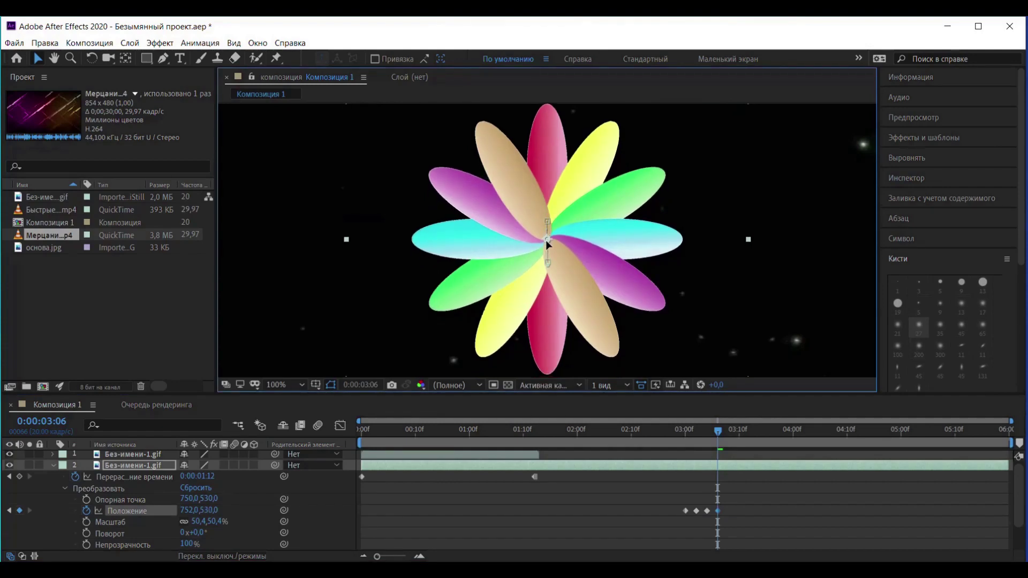
At 0:00:05:04, move the flower past the frame's left edge to about Position -472, 510.
drag(717, 430, 922, 447)
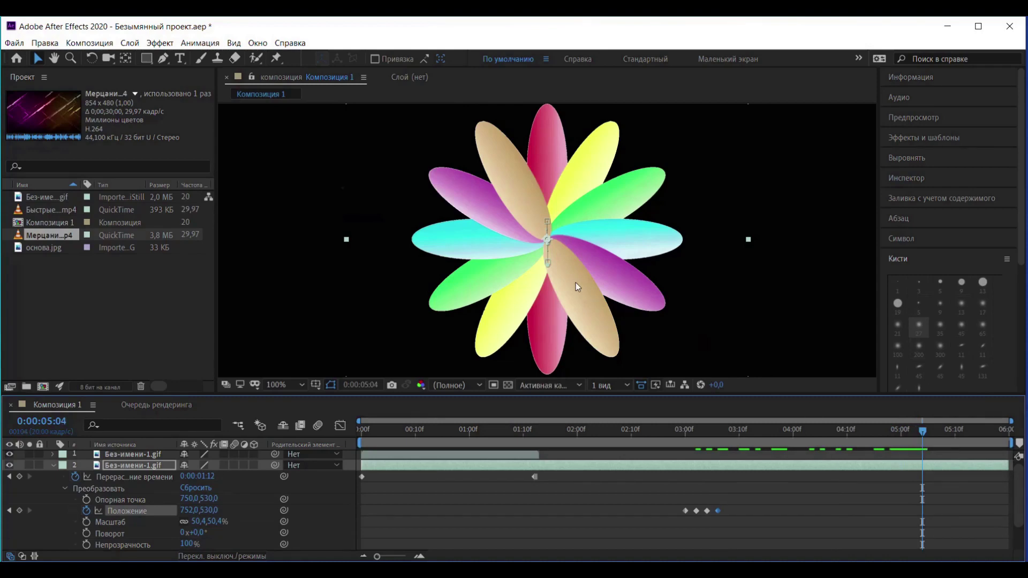
scroll(507, 291, down, 4)
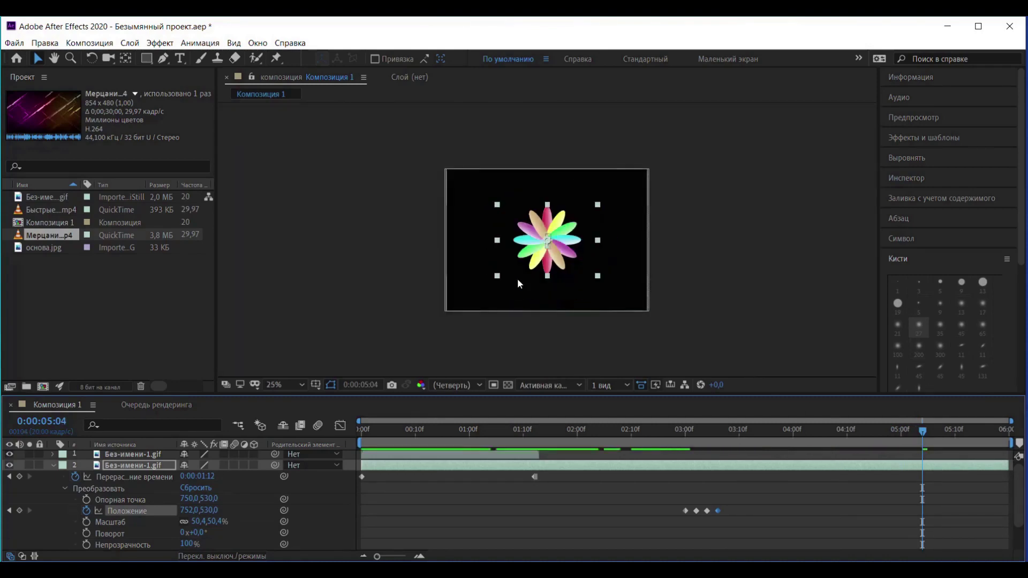
drag(546, 246, 384, 238)
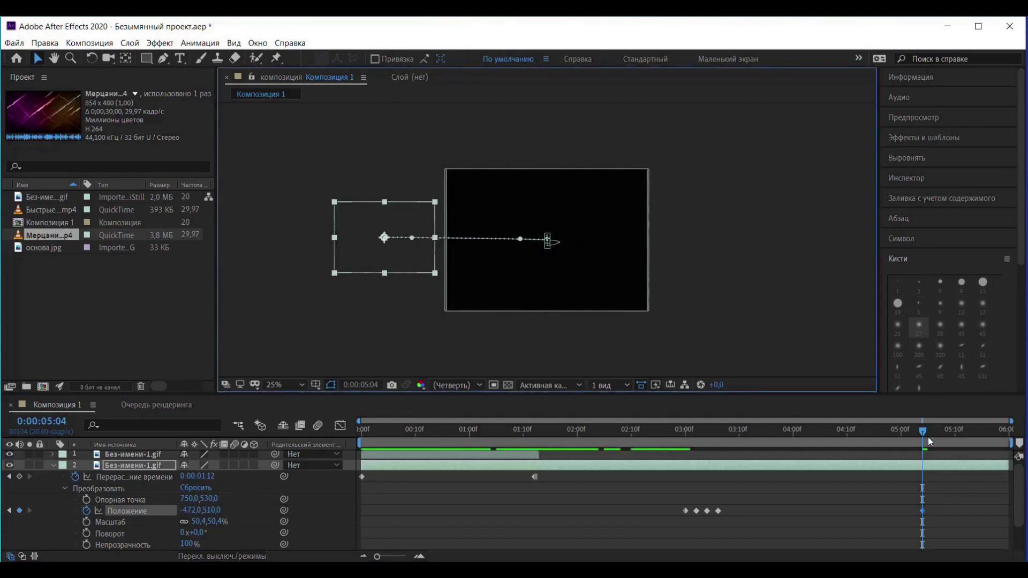
Keyframe the flower's Rotation from 0° at 0:00:03:06 to -98° at 0:00:05:04.
drag(925, 431, 721, 429)
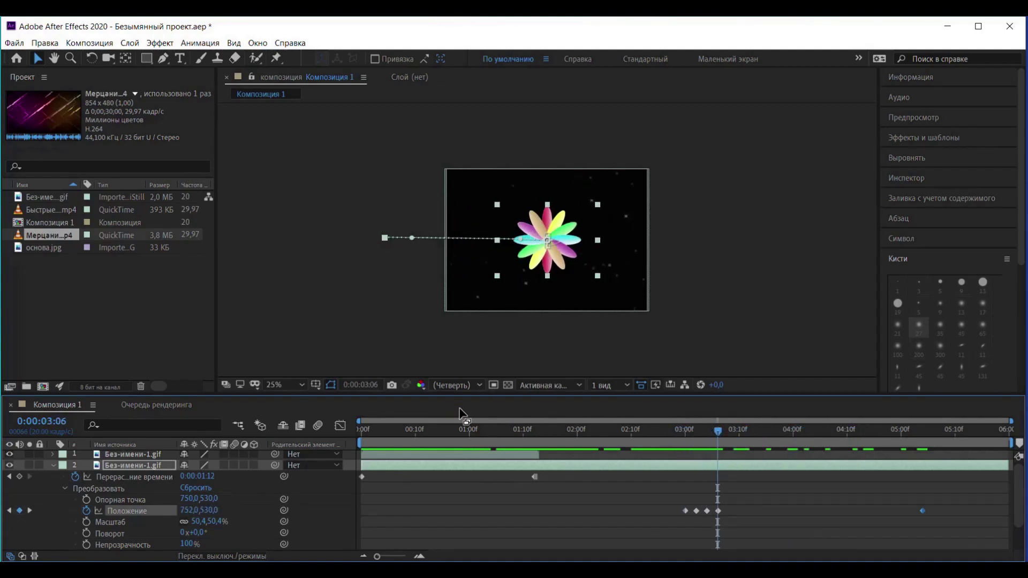
click(85, 534)
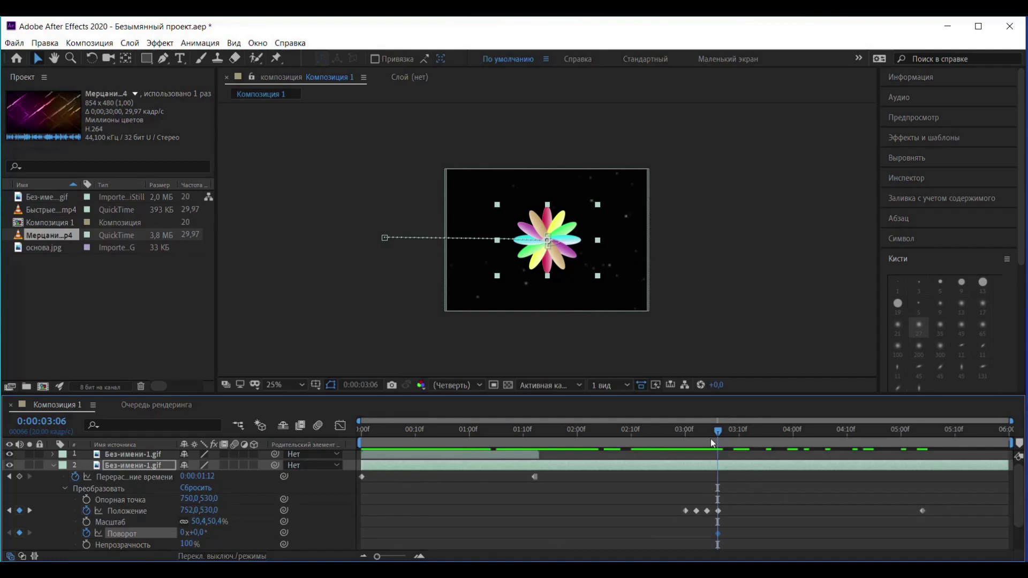
drag(718, 430, 921, 445)
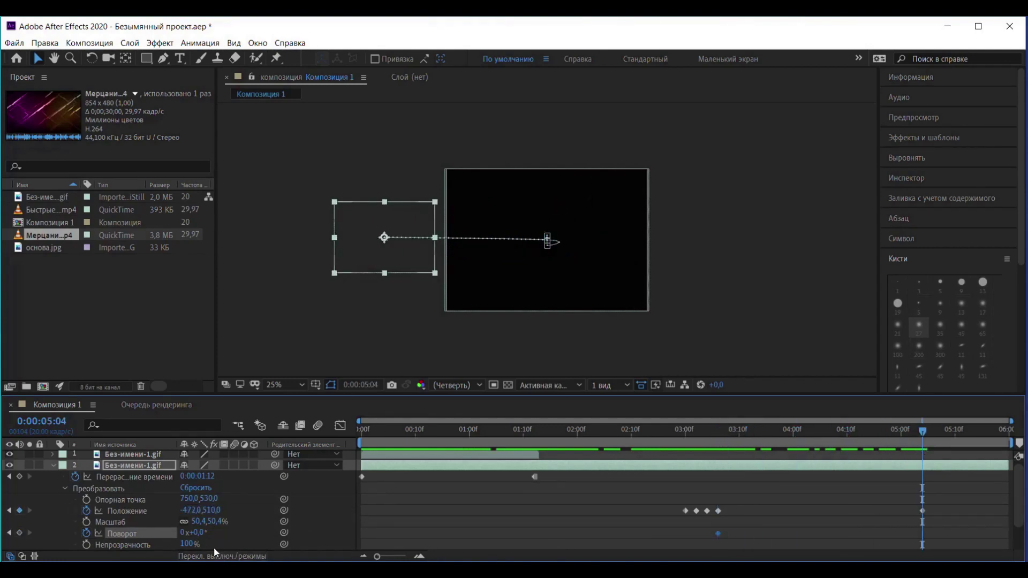
drag(192, 532, 129, 532)
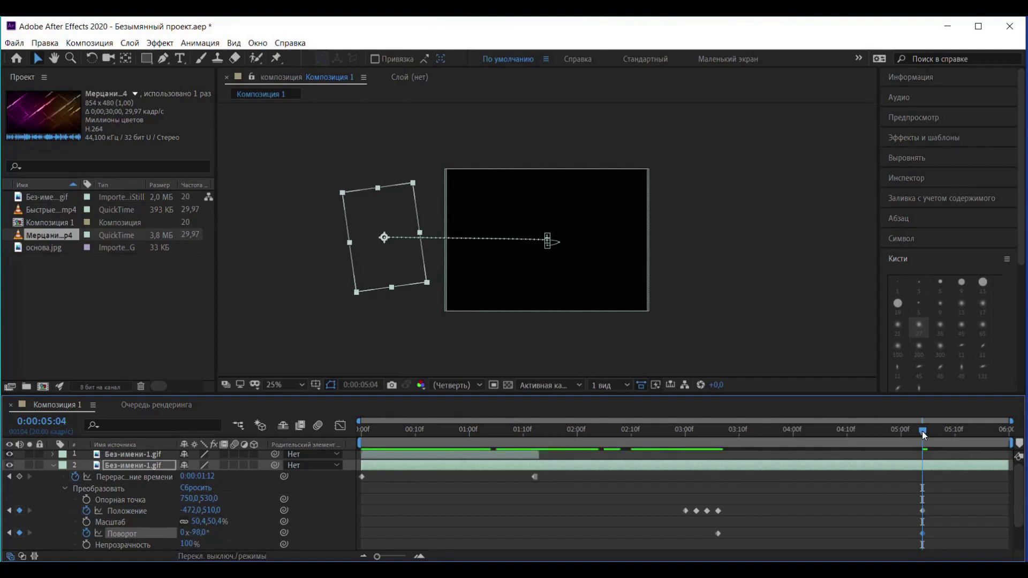
Preview the composition from the beginning to check the morph, bounce and rolling exit.
drag(920, 431, 923, 468)
mouse_move(922, 432)
mouse_down()
mouse_move(1018, 440)
mouse_move(326, 443)
mouse_up()
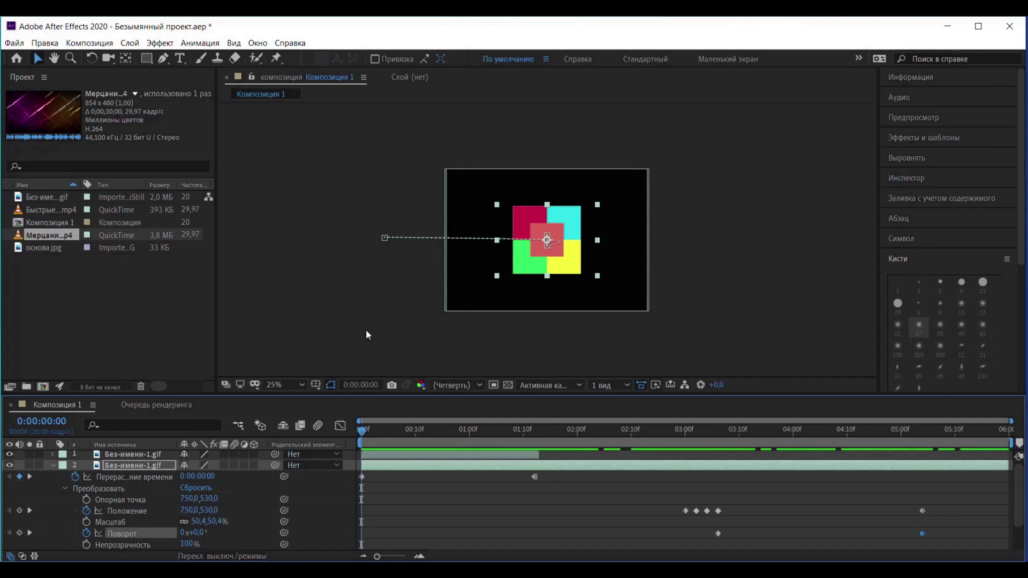
key(space)
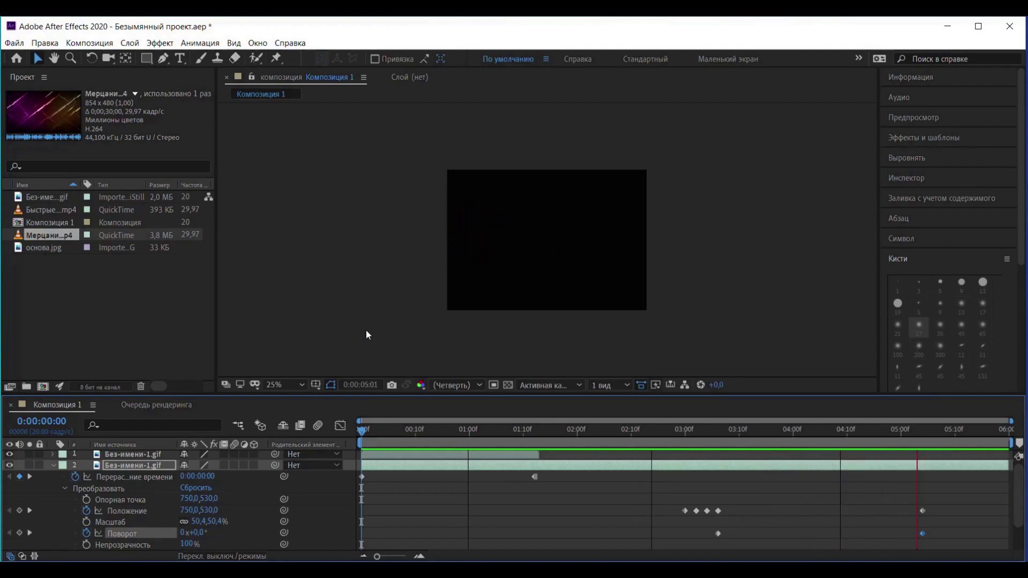
key(space)
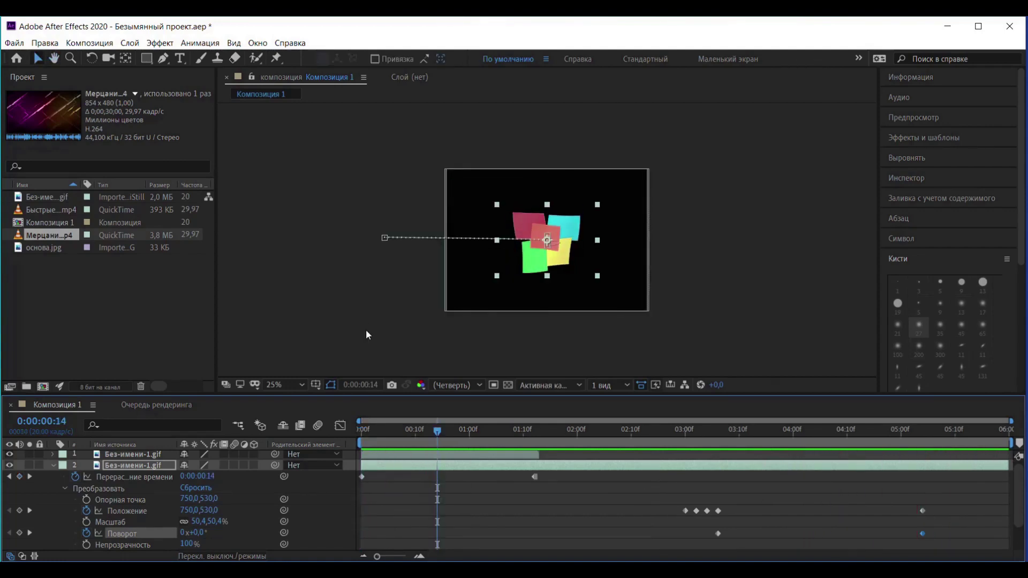